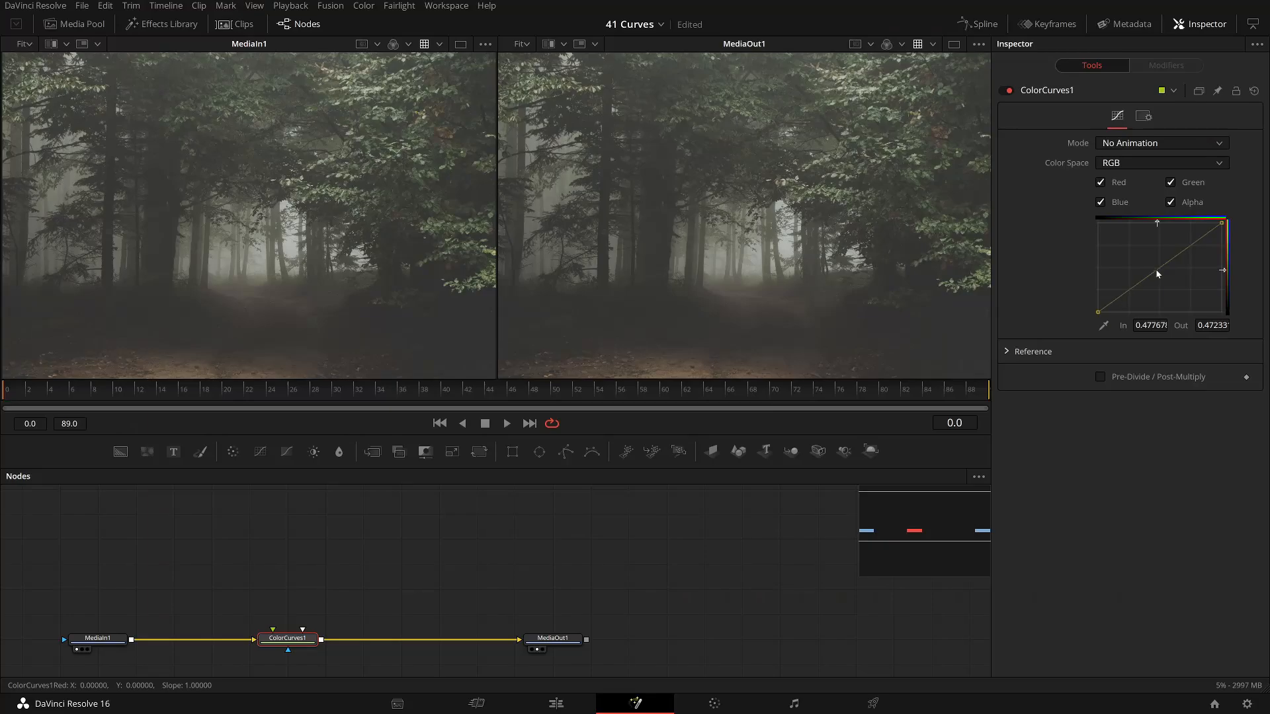
pyautogui.moveTo(1157, 271); pyautogui.dragTo(1119, 255)
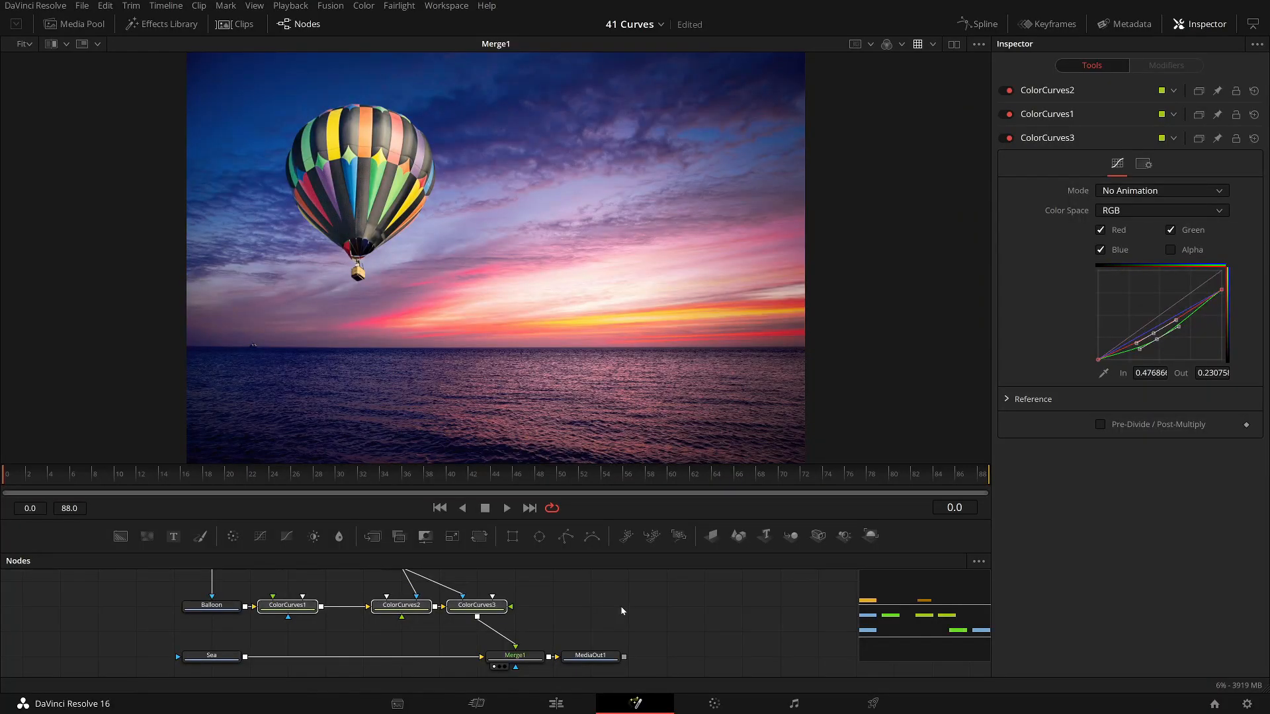
pyautogui.hotkey('ctrl', 'p')
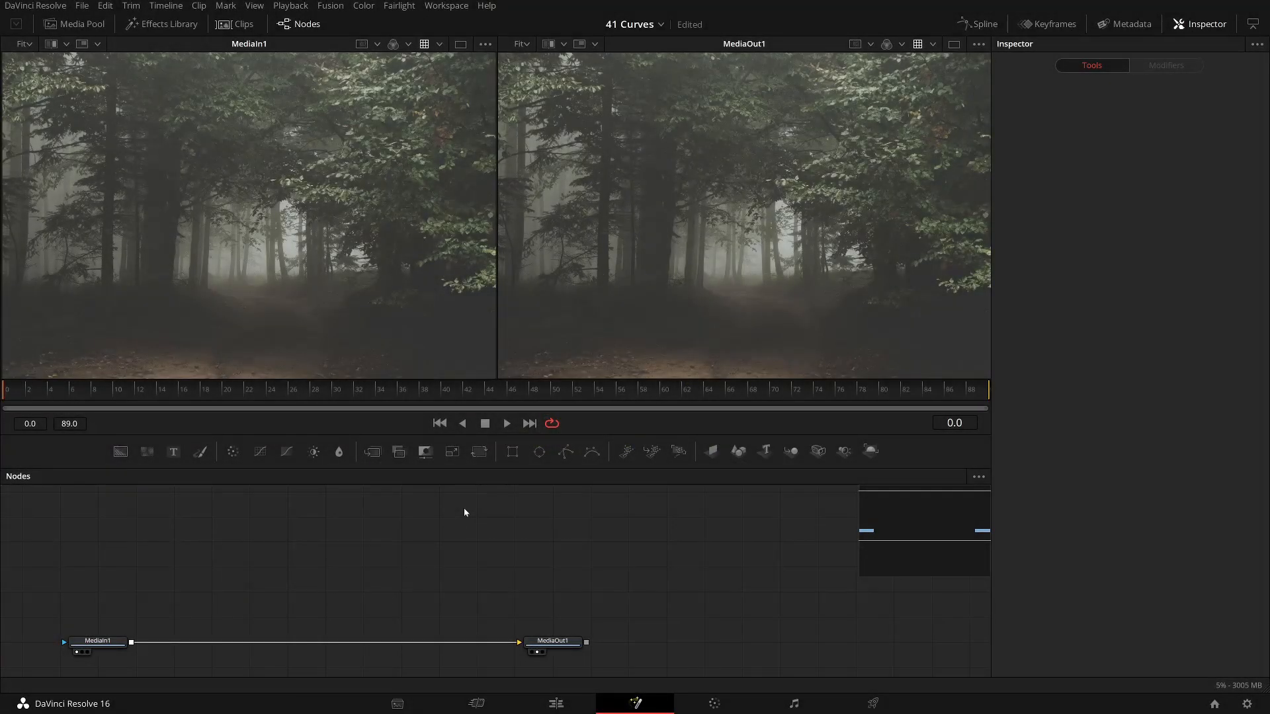
# Insert a ColorCurves node between MediaIn1 and MediaOut1 and pull its curve's midpoint up to about 0.26 in and 0.67 out.
pyautogui.moveTo(254, 453); pyautogui.dragTo(296, 640)
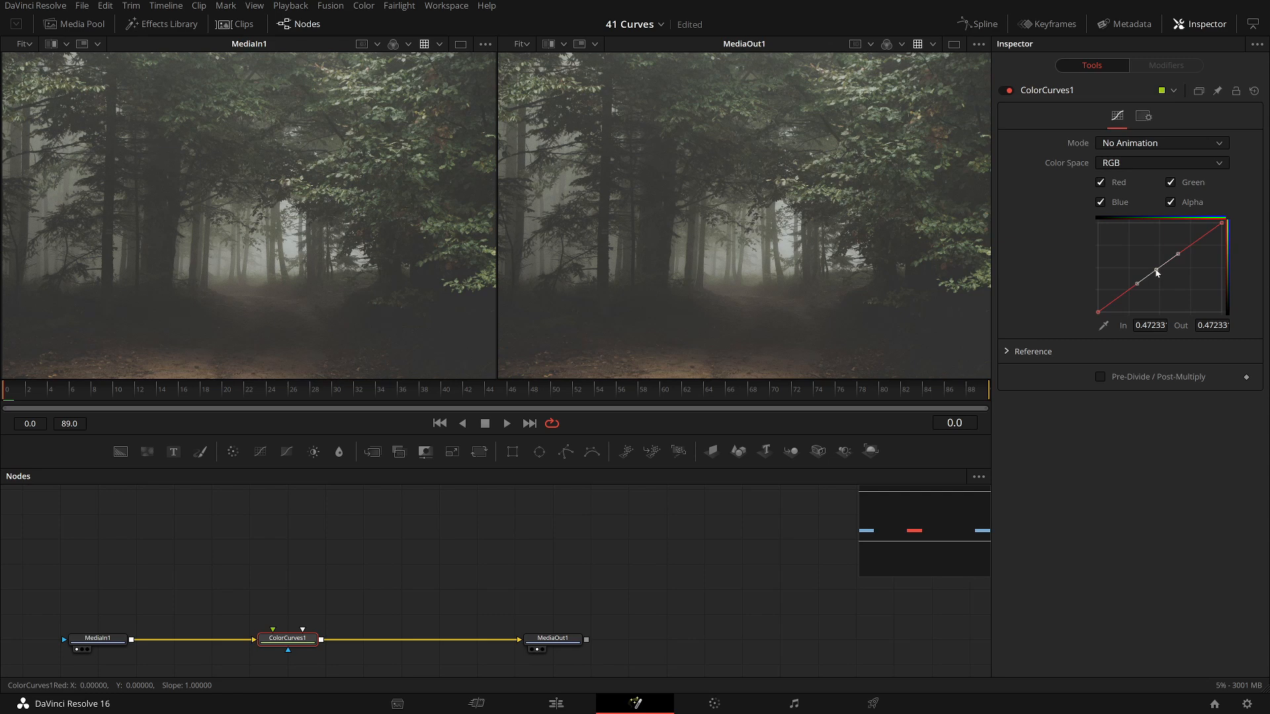
pyautogui.moveTo(1158, 272); pyautogui.dragTo(1129, 252)
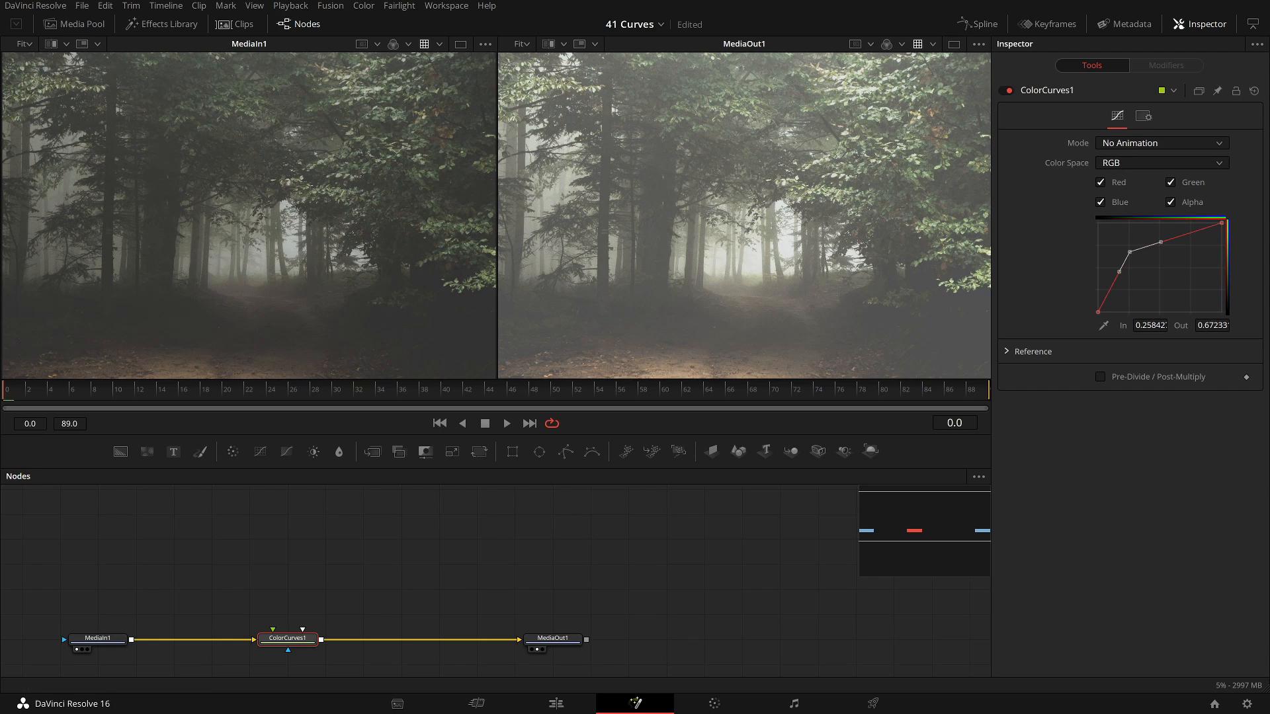
# Reset the ColorCurves1 node and brighten the dark tones by raising a new curve point in the shadows.
pyautogui.click(1254, 91)
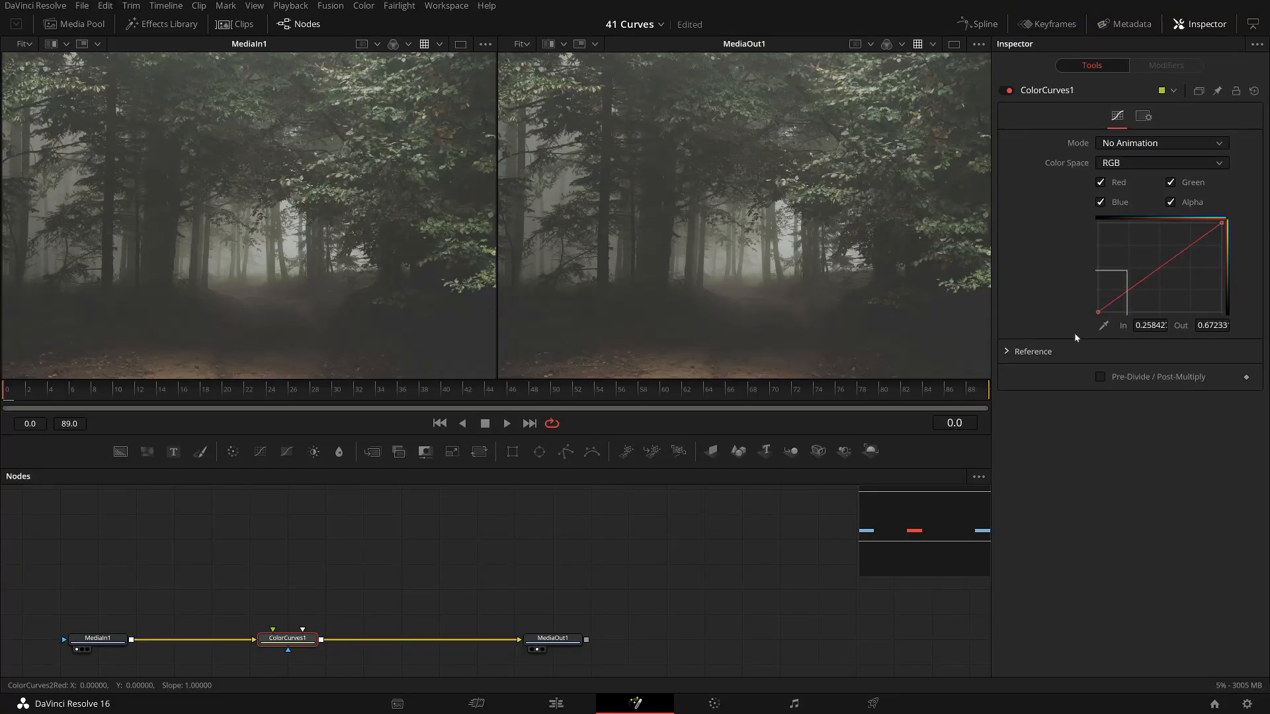
pyautogui.click(1139, 283)
pyautogui.moveTo(1138, 286); pyautogui.dragTo(1135, 250)
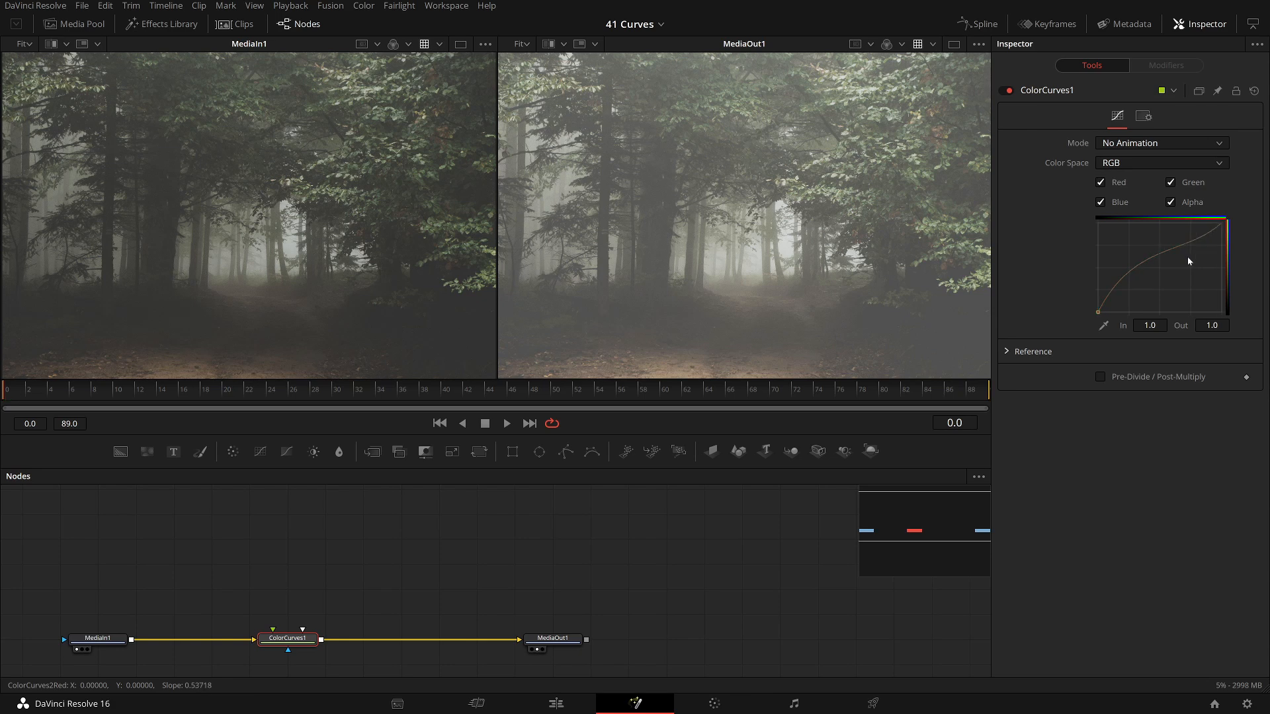
pyautogui.moveTo(1207, 273)
pyautogui.mouseDown()
pyautogui.moveTo(1184, 252)
pyautogui.moveTo(1218, 251)
pyautogui.mouseUp()
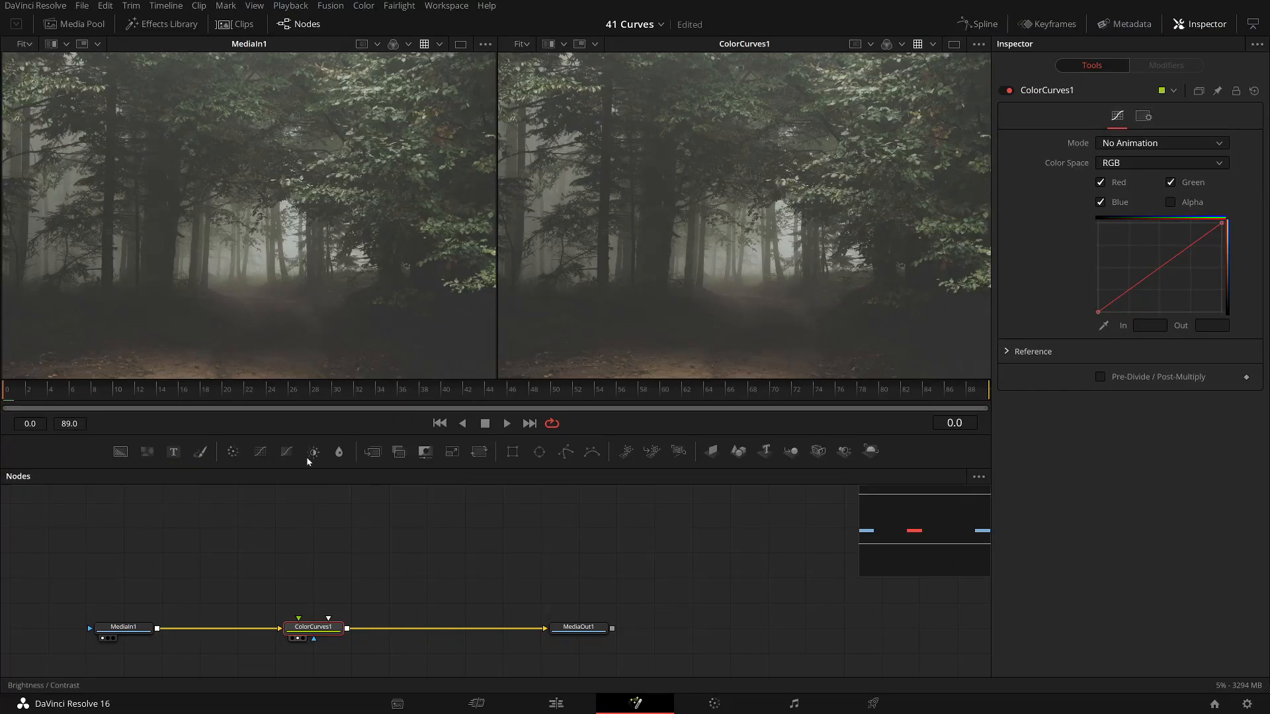
# Add a BrightnessContrast node on a separate branch fed by MediaIn1 and show it in the left viewer.
pyautogui.click(308, 461)
pyautogui.moveTo(388, 626); pyautogui.dragTo(274, 552)
pyautogui.moveTo(159, 630); pyautogui.dragTo(241, 552)
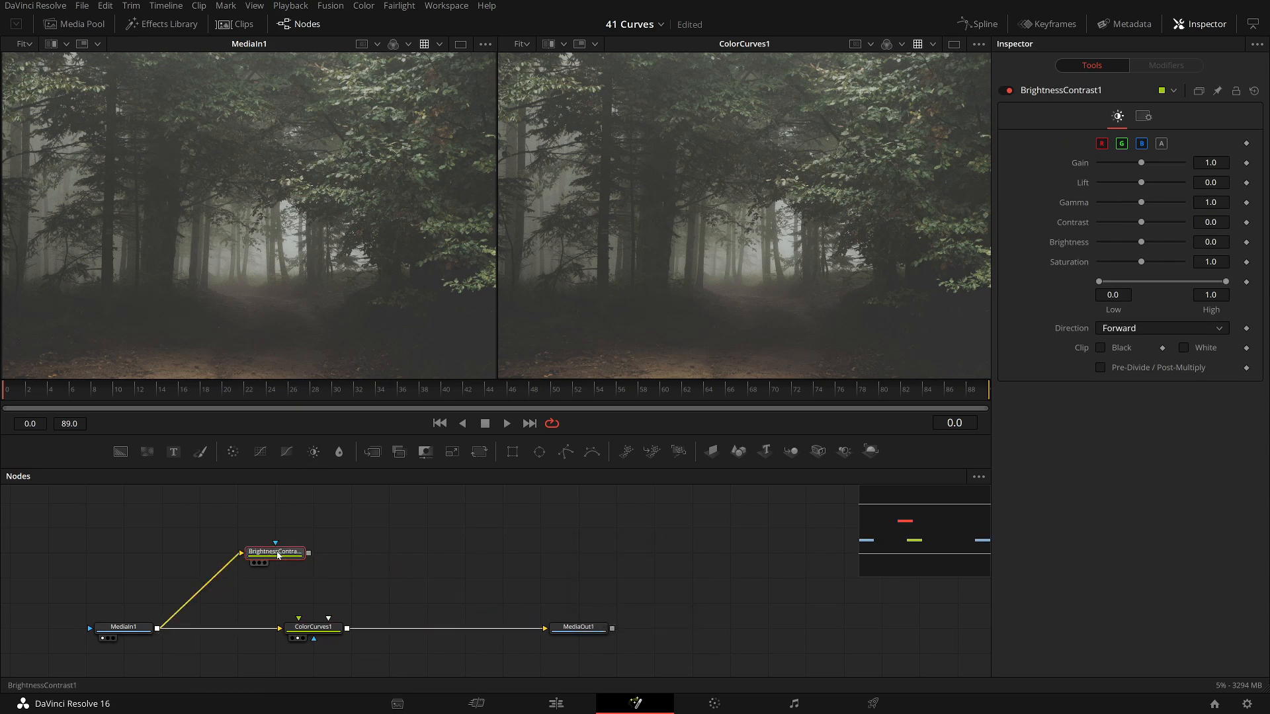
pyautogui.press('1')
pyautogui.click(305, 624)
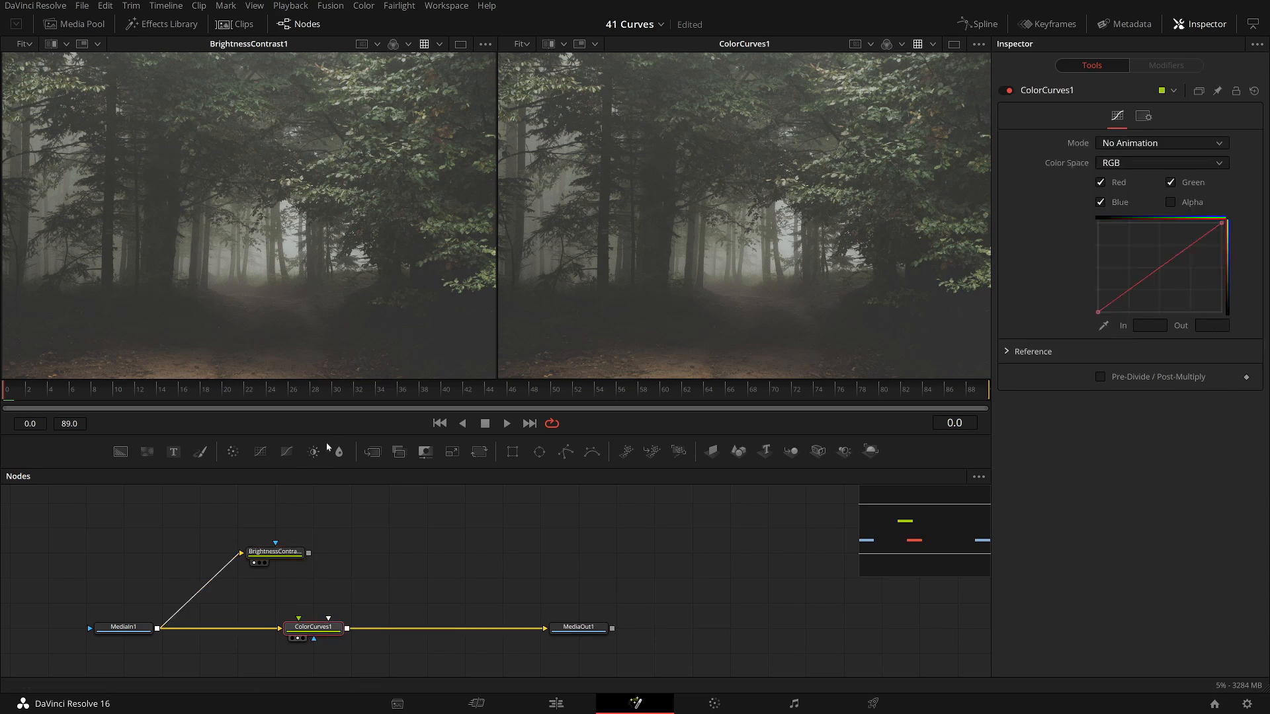
# Set the lift of BrightnessContrast1 to 0.25.
pyautogui.click(276, 553)
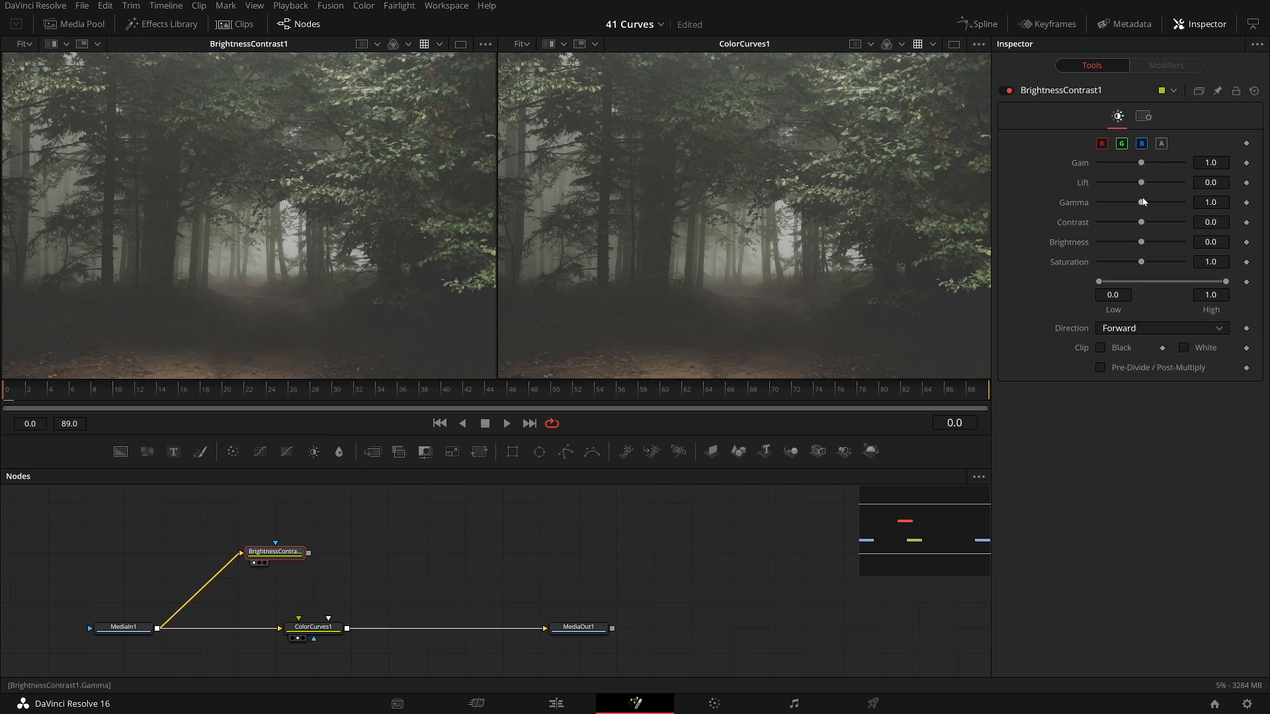
pyautogui.moveTo(1142, 185); pyautogui.dragTo(1151, 186)
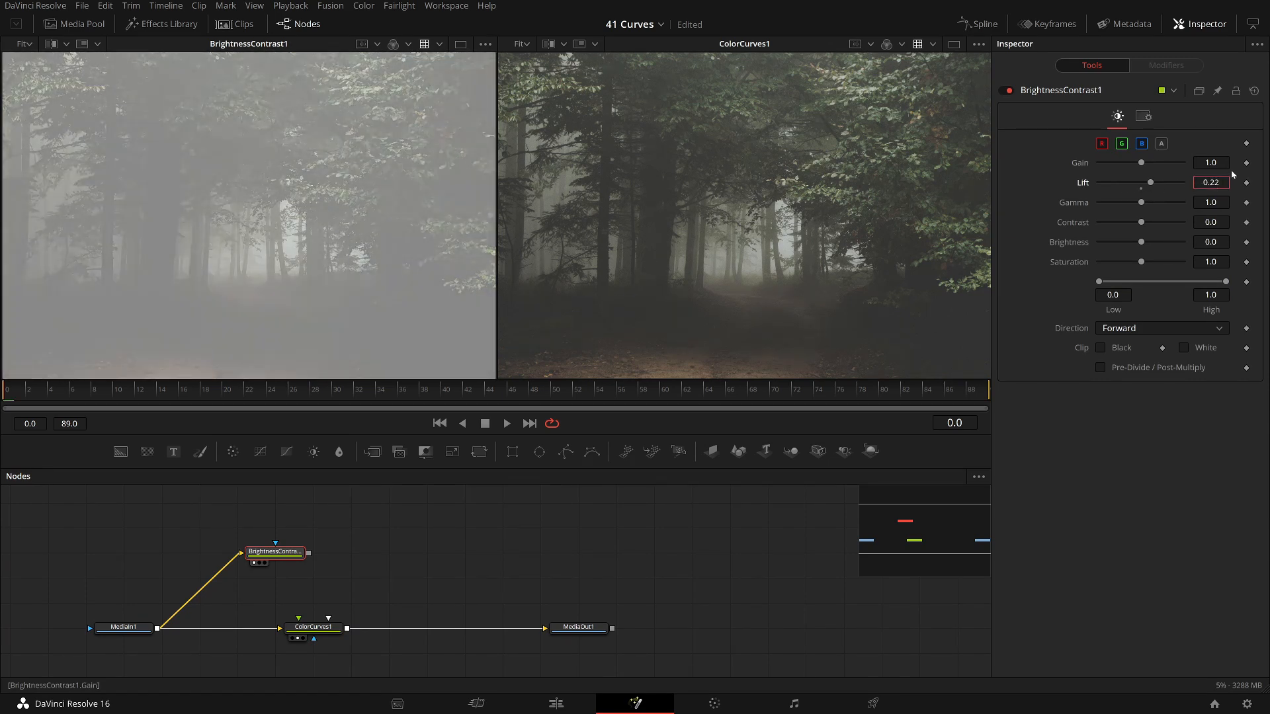
pyautogui.write('5')
pyautogui.press('Tab')
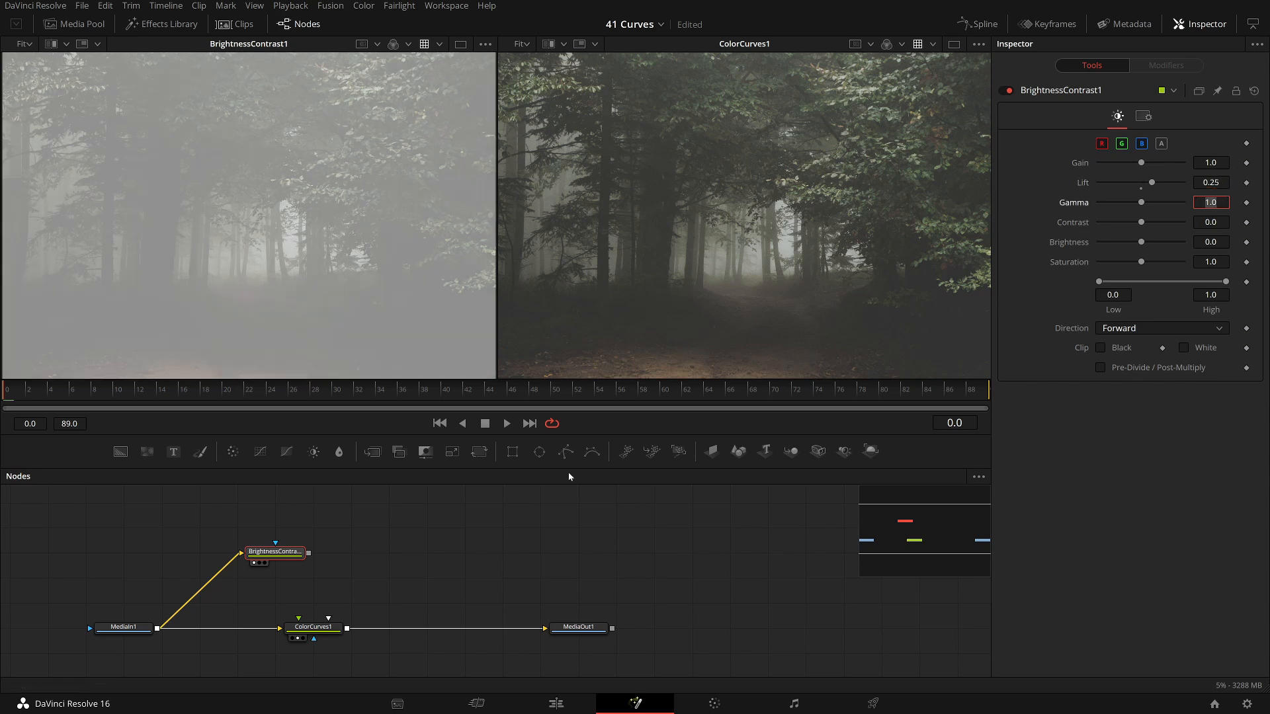
# Raise the black point of the ColorCurves1 curve to an output of exactly 0.25.
pyautogui.click(312, 626)
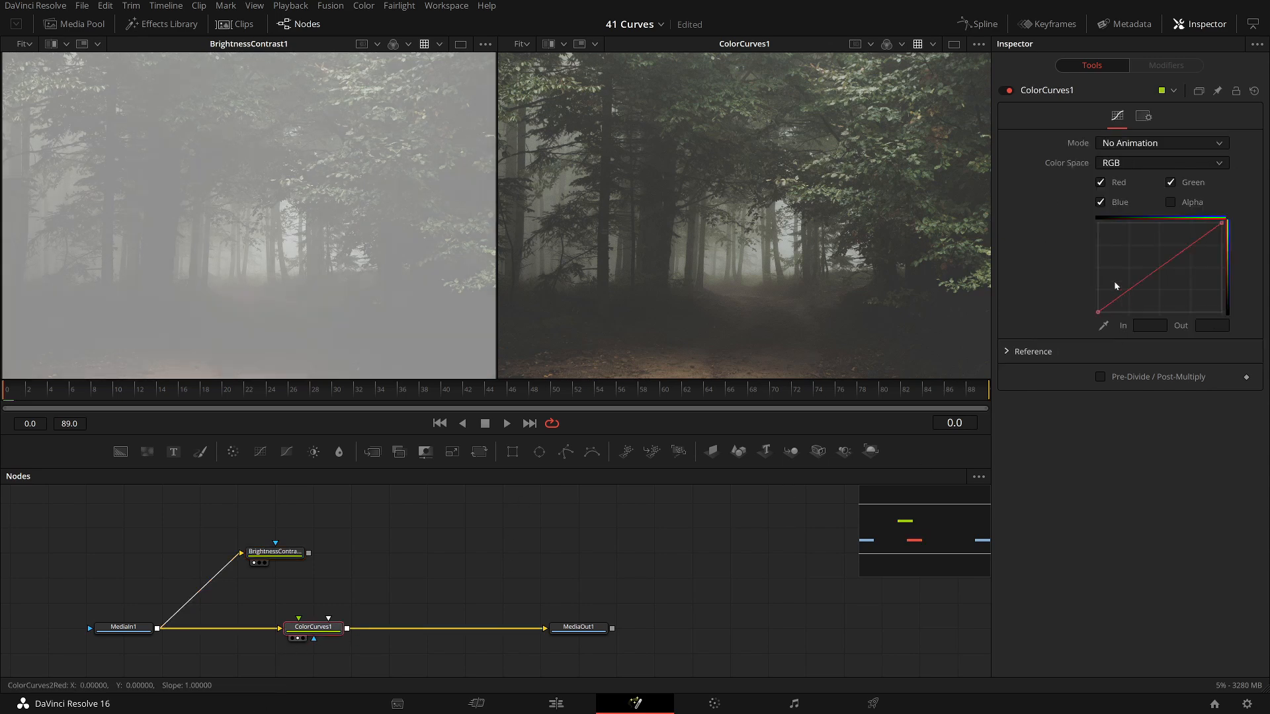
pyautogui.click(1097, 312)
pyautogui.click(1098, 313)
pyautogui.moveTo(1098, 313); pyautogui.dragTo(1061, 291)
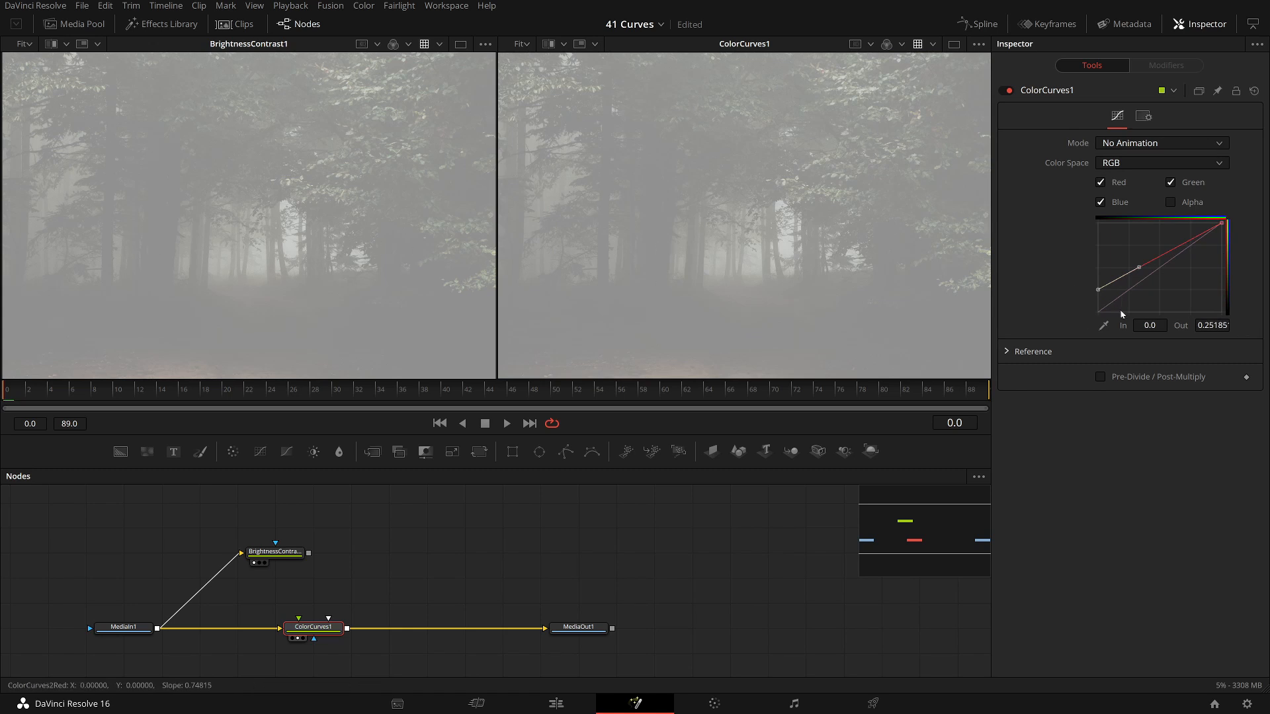
pyautogui.click(1228, 322)
pyautogui.write('.25')
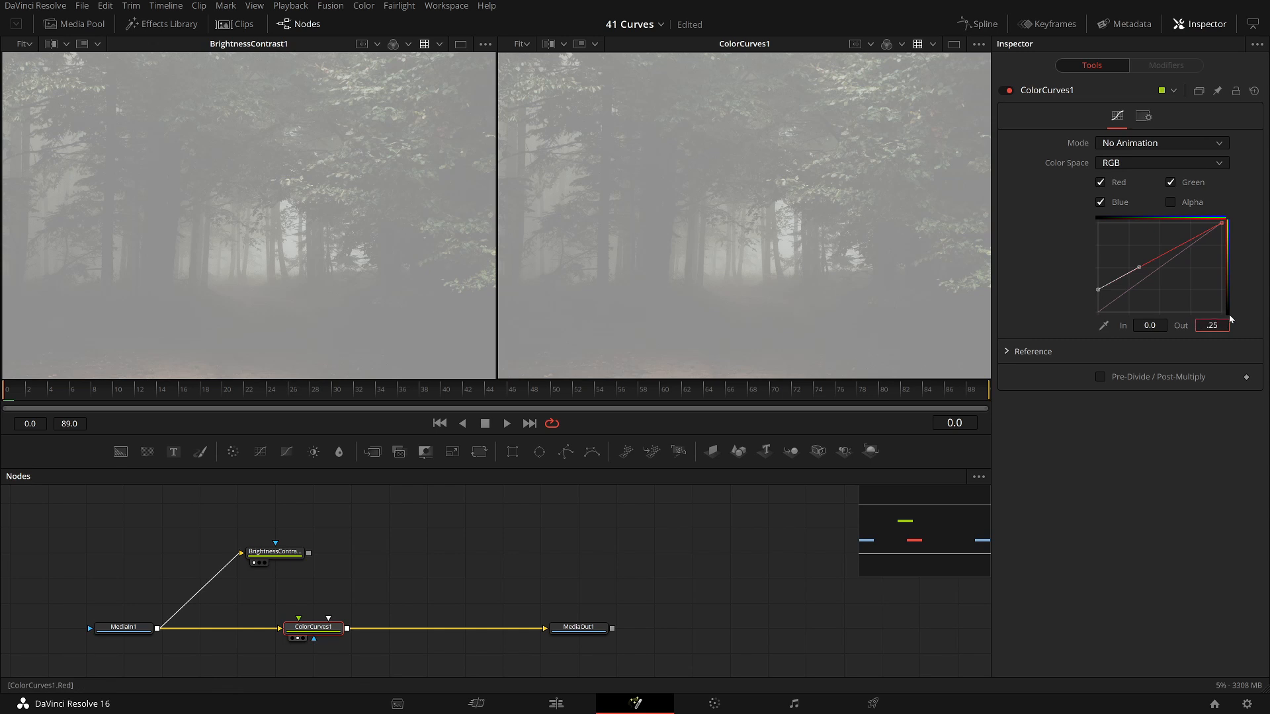
pyautogui.press('Return')
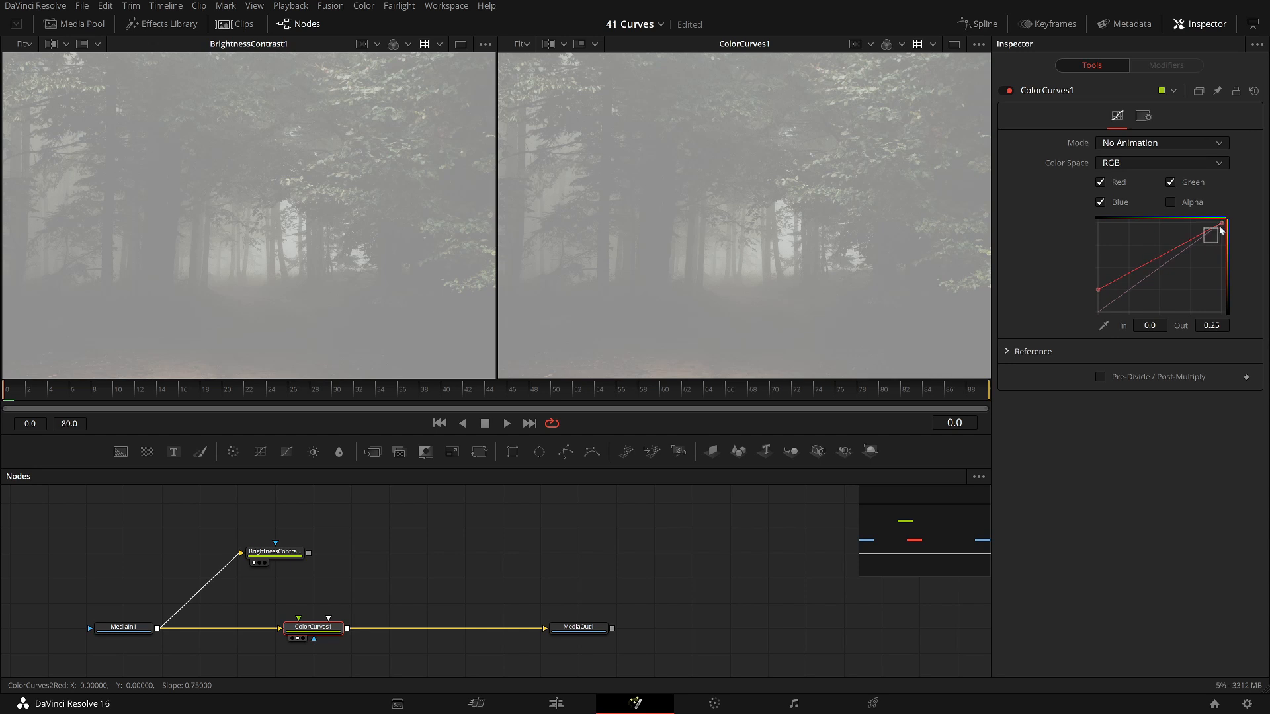
# Return the black point of the ColorCurves1 curve to an output of 0.
pyautogui.moveTo(1234, 220); pyautogui.dragTo(1232, 222)
pyautogui.click(1144, 298)
pyautogui.click(1098, 289)
pyautogui.write('0')
pyautogui.press('Tab')
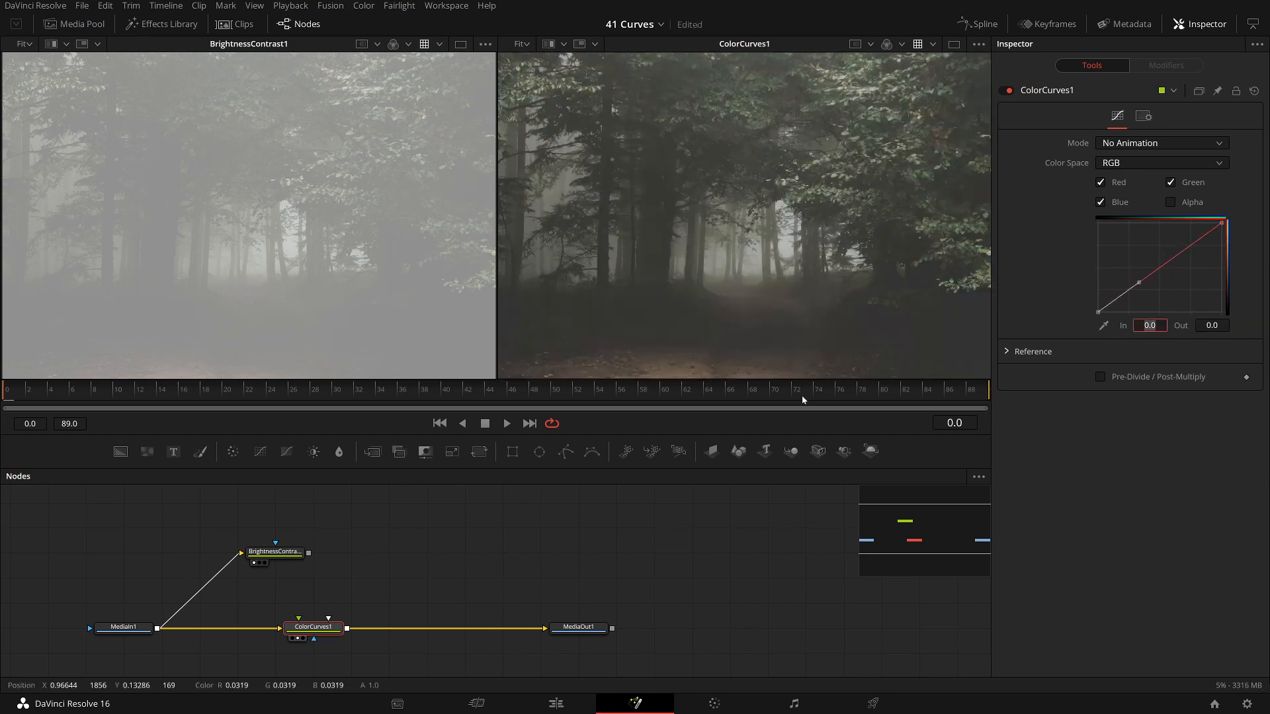
# Reset the lift of BrightnessContrast1 and lower its gain to 0.28.
pyautogui.click(290, 552)
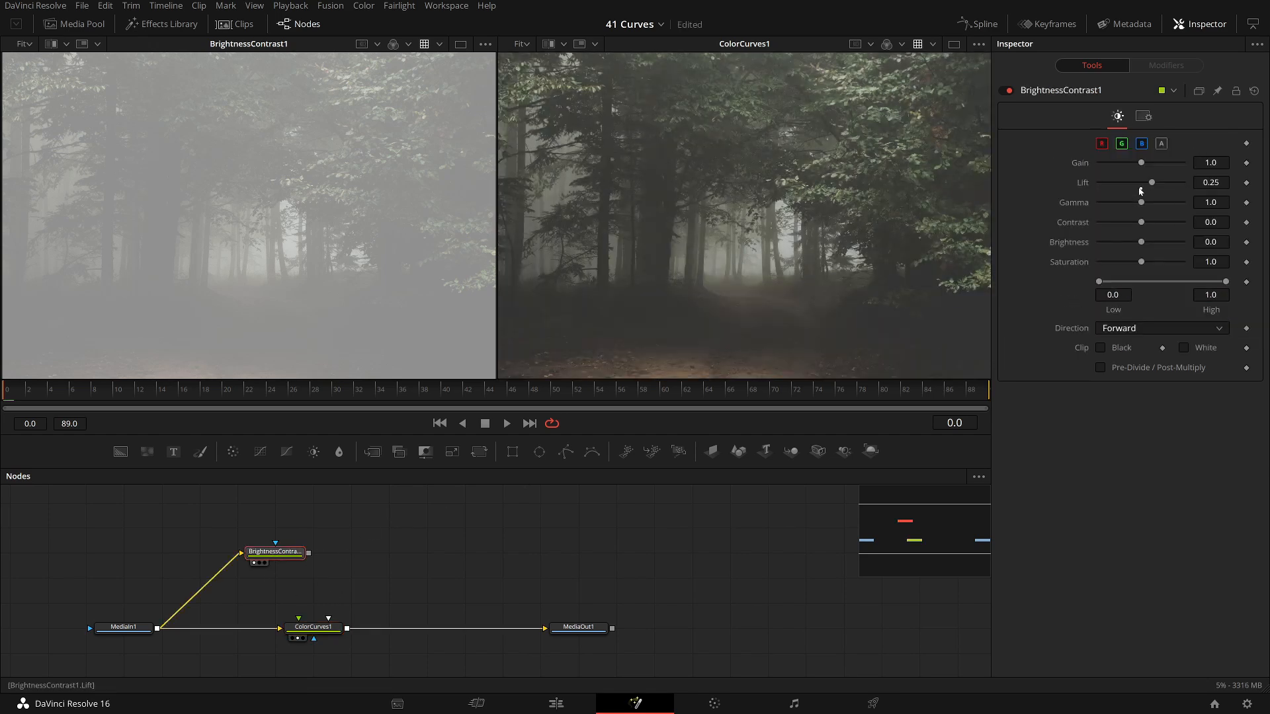
pyautogui.doubleClick(1152, 182)
pyautogui.moveTo(1142, 164); pyautogui.dragTo(1110, 164)
# Lower the white point of the ColorCurves1 curve to an output of about 0.41, and undo the change.
pyautogui.click(313, 627)
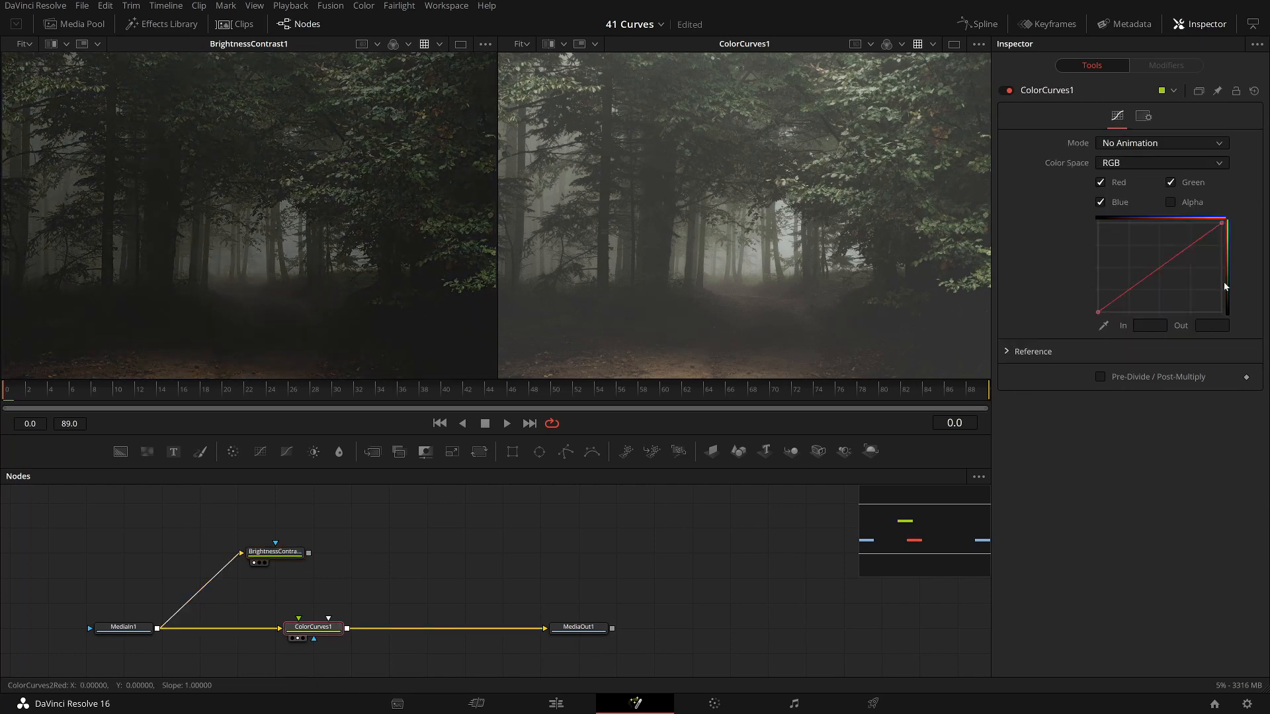
pyautogui.click(1221, 225)
pyautogui.moveTo(1223, 224); pyautogui.dragTo(1221, 276)
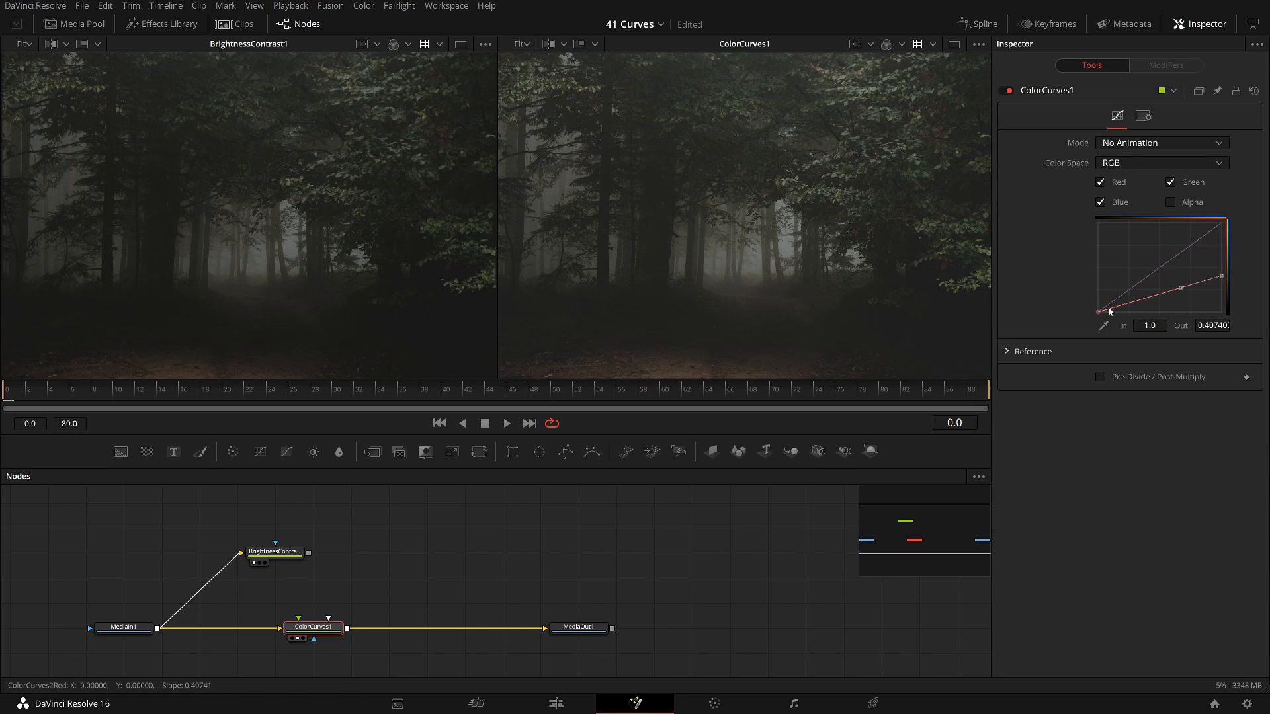
pyautogui.hotkey('ctrl', 'z')
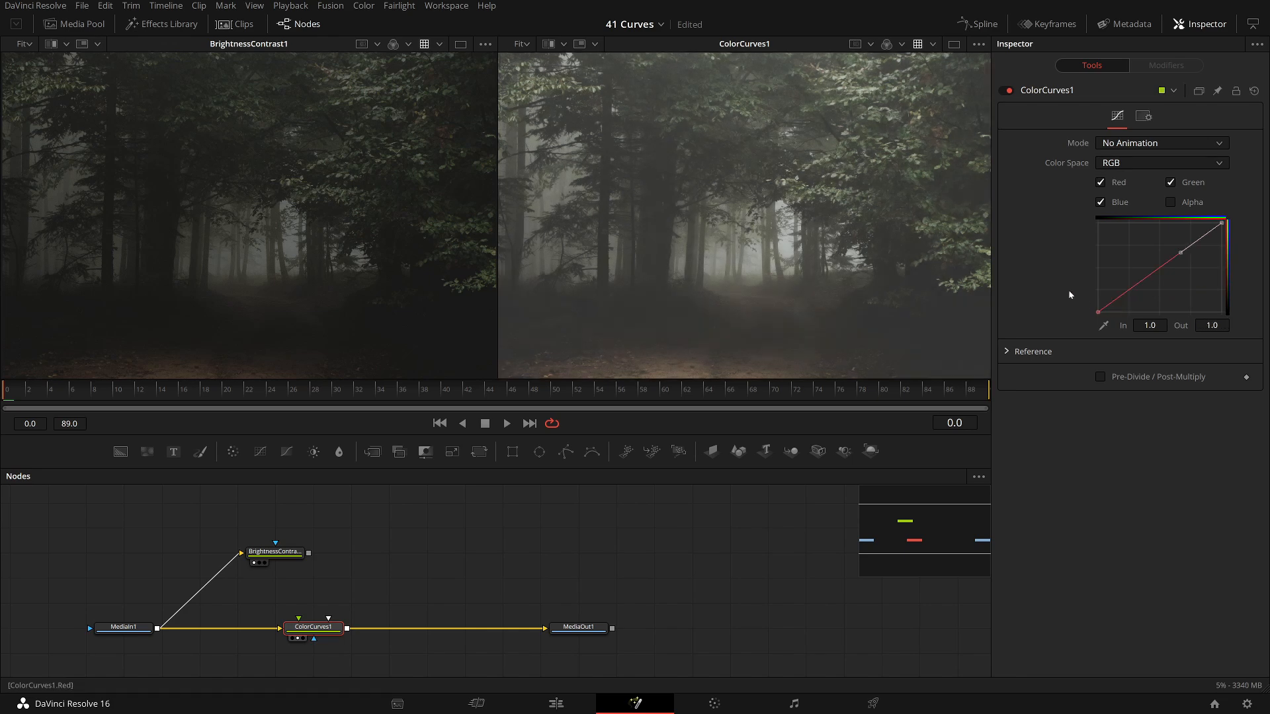
# Pull the black point of the ColorCurves1 curve below zero to an output of about -0.25.
pyautogui.moveTo(1148, 304); pyautogui.dragTo(1101, 314)
pyautogui.scroll(3, 1141, 295)
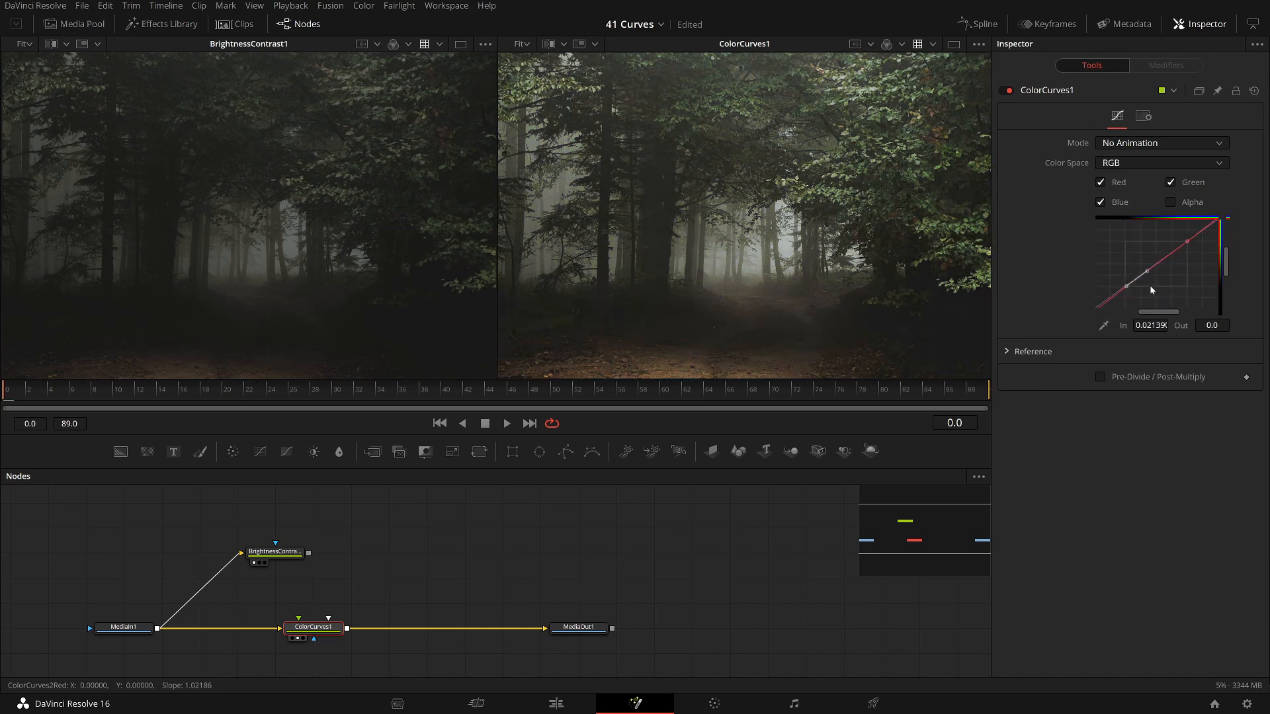
pyautogui.moveTo(1127, 290); pyautogui.dragTo(1124, 302)
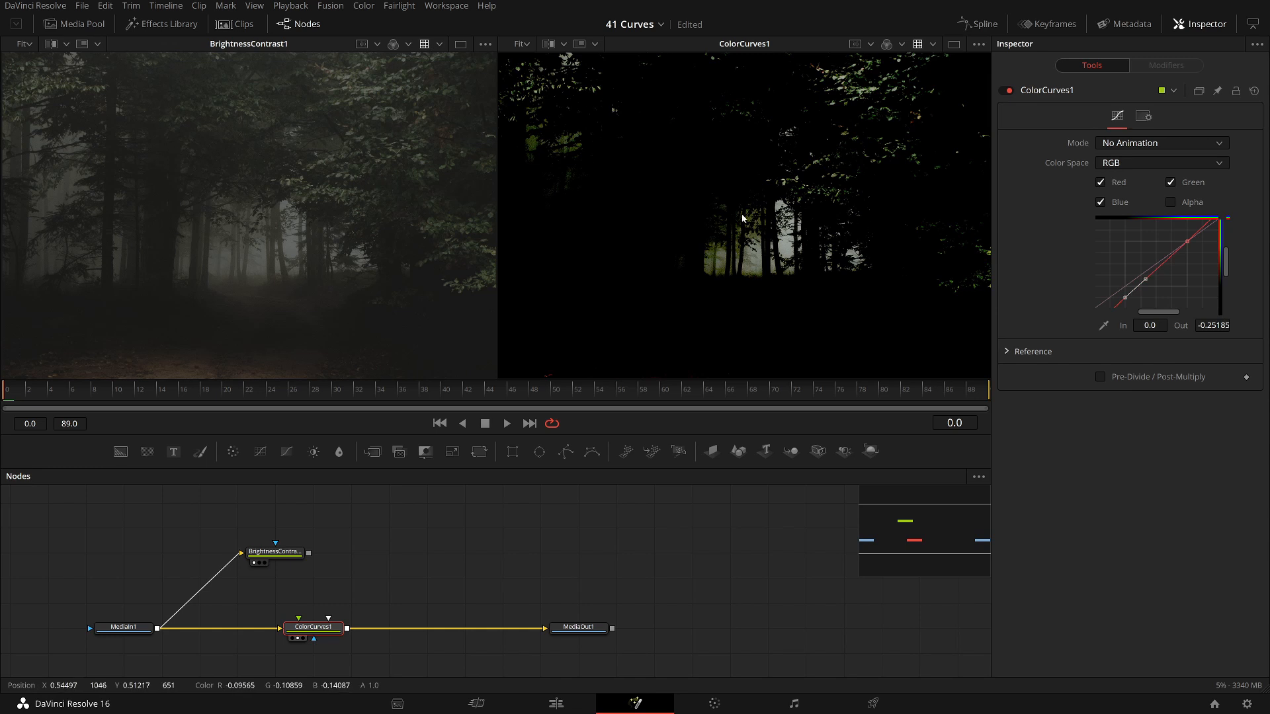
# Show ColorCurves1 in the left viewer and display its waveform in the right viewer.
pyautogui.press('1')
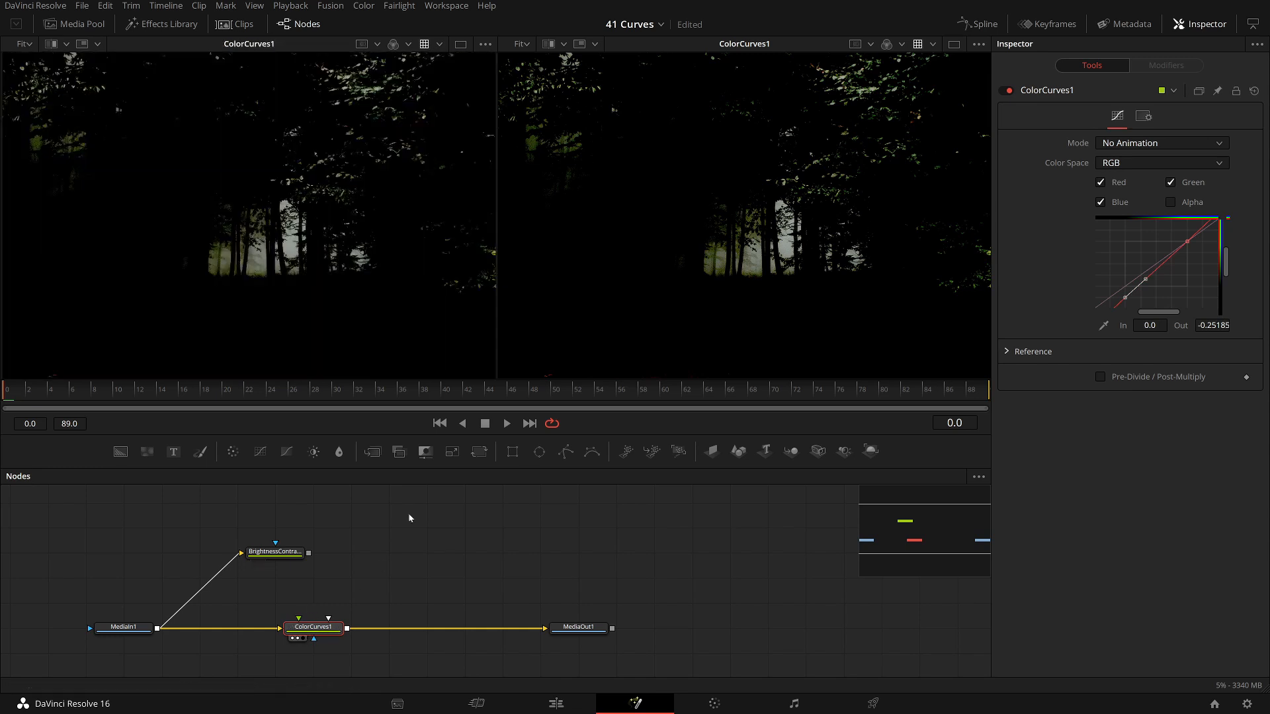
pyautogui.rightClick(754, 200)
pyautogui.moveTo(819, 364)
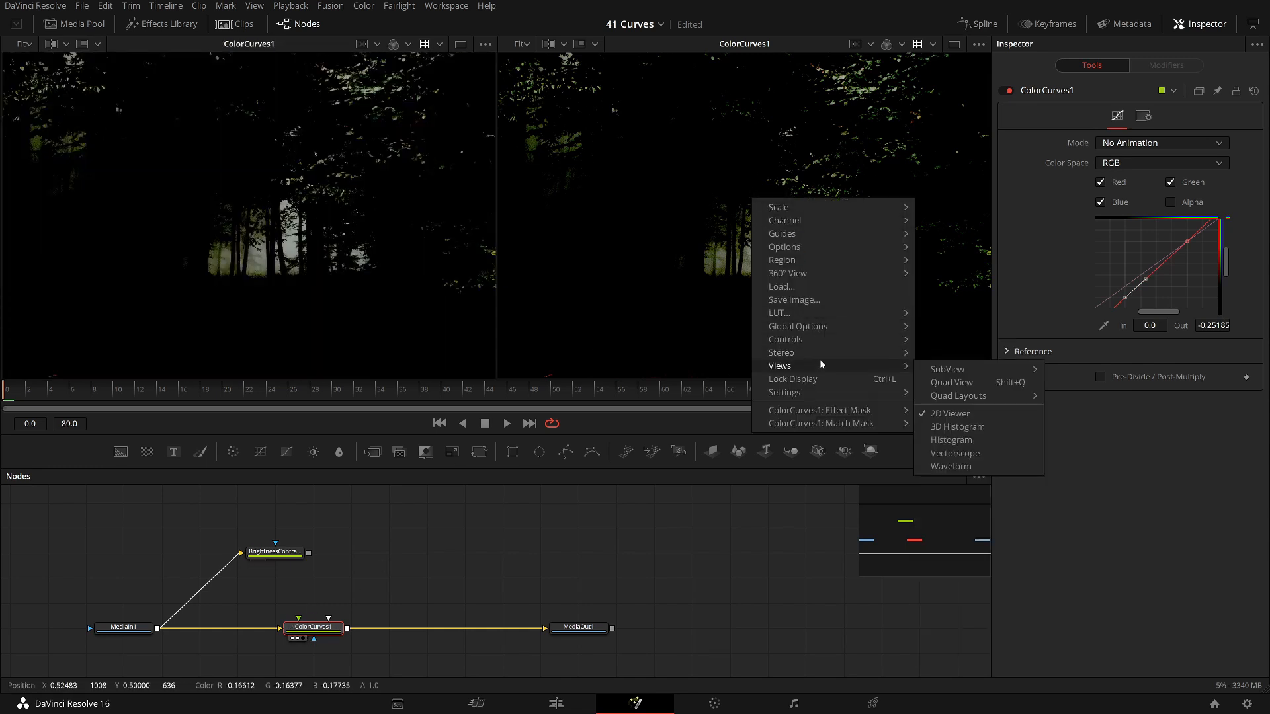
pyautogui.click(971, 467)
pyautogui.scroll(-6, 819, 245)
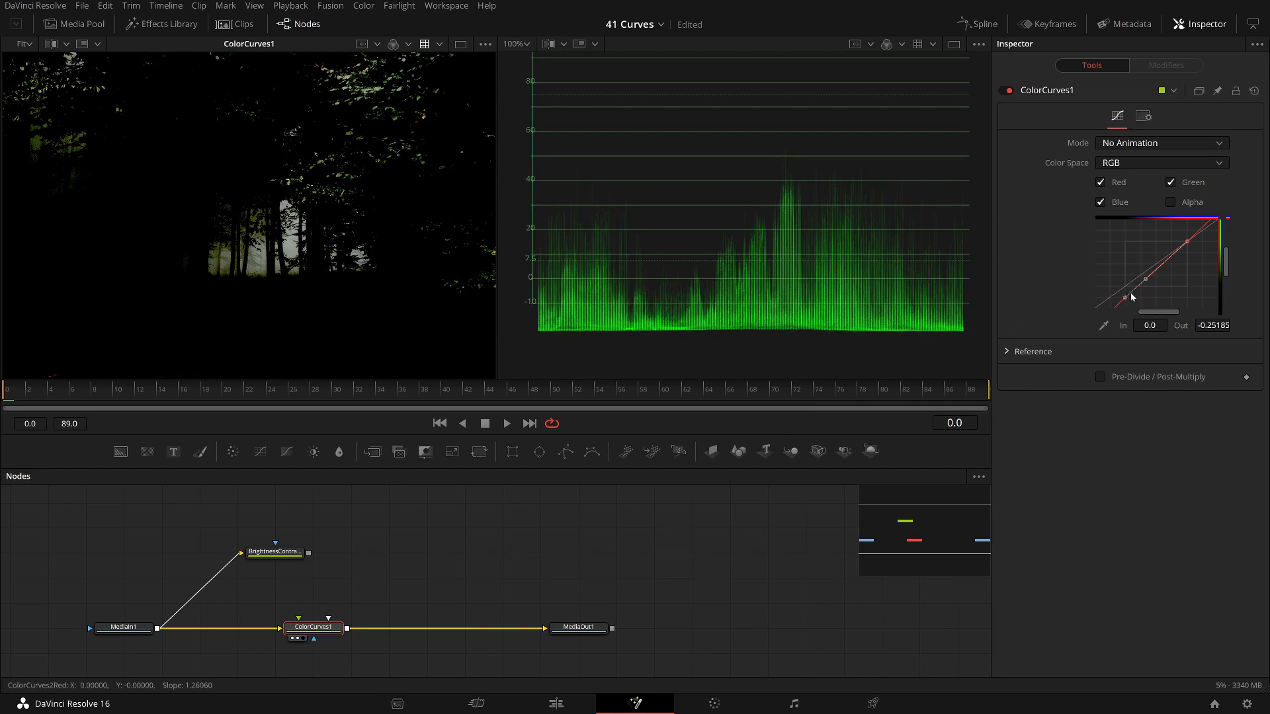
# Set the output of the curve's negative black point back to 0.
pyautogui.click(1212, 324)
pyautogui.write('0')
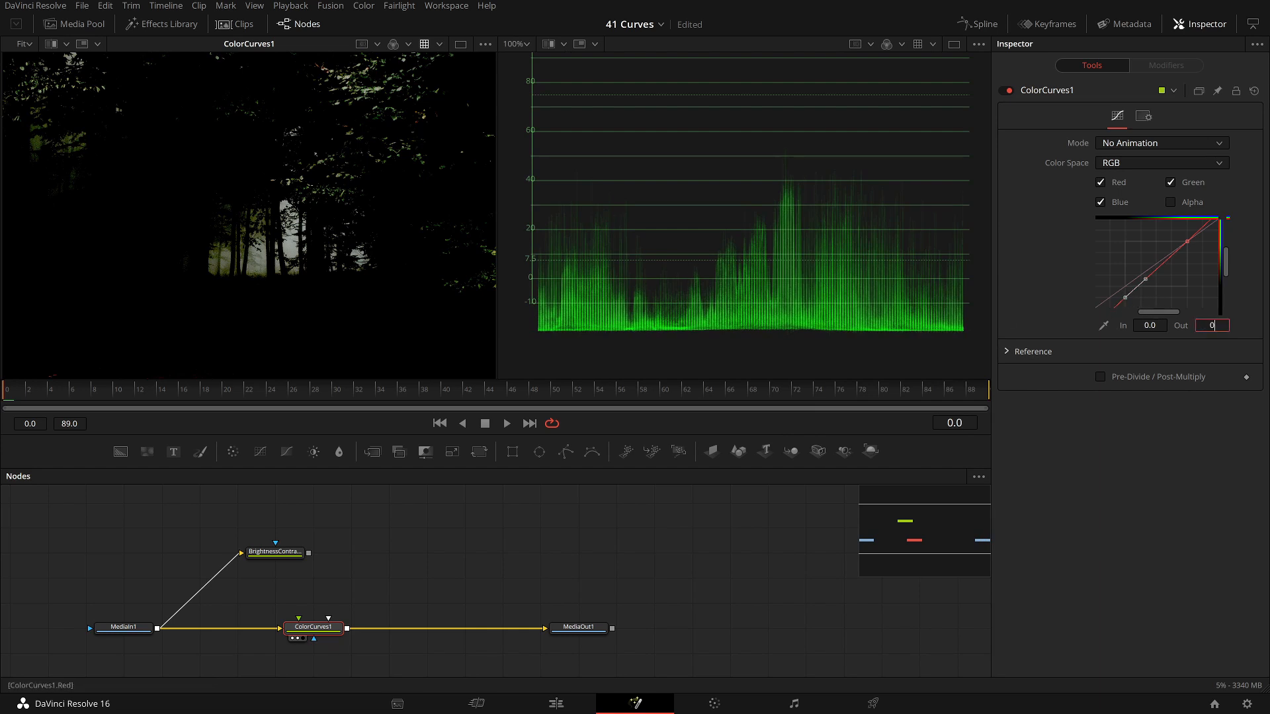
pyautogui.press('Tab')
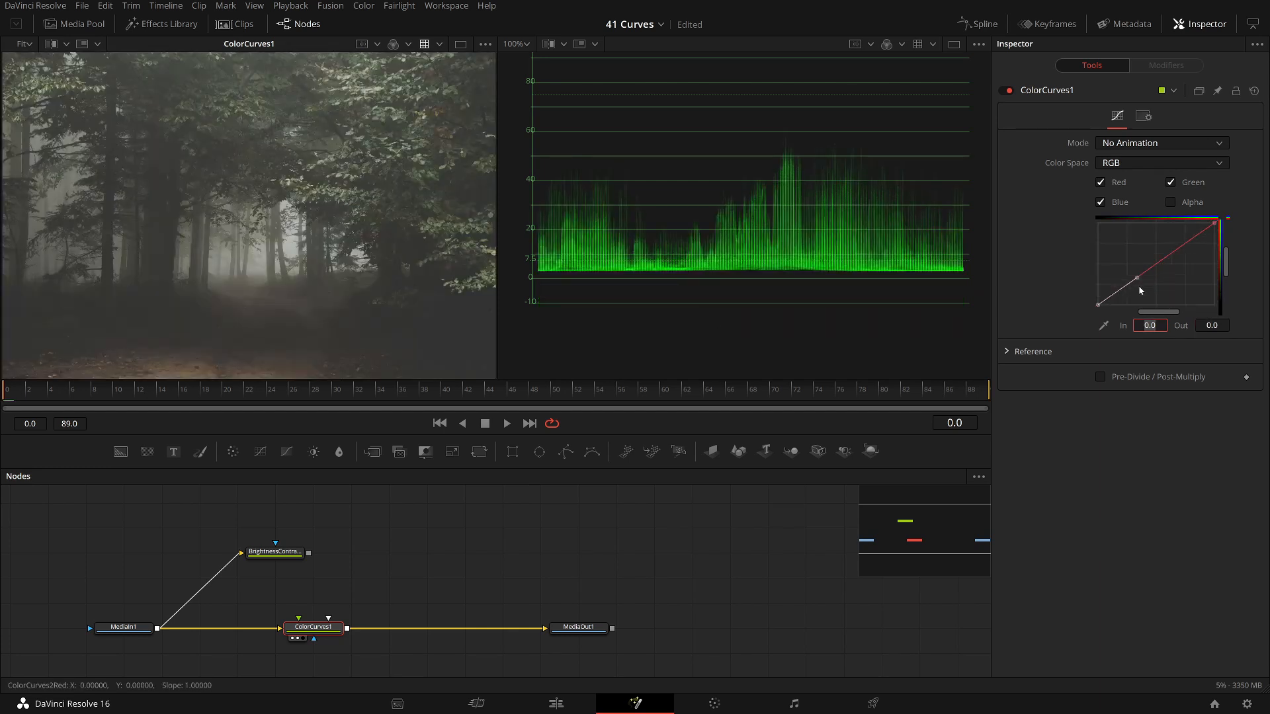
# Add a second curve point in the shadows, set its output to 0 and shift its input to about 0.20.
pyautogui.click(1138, 277)
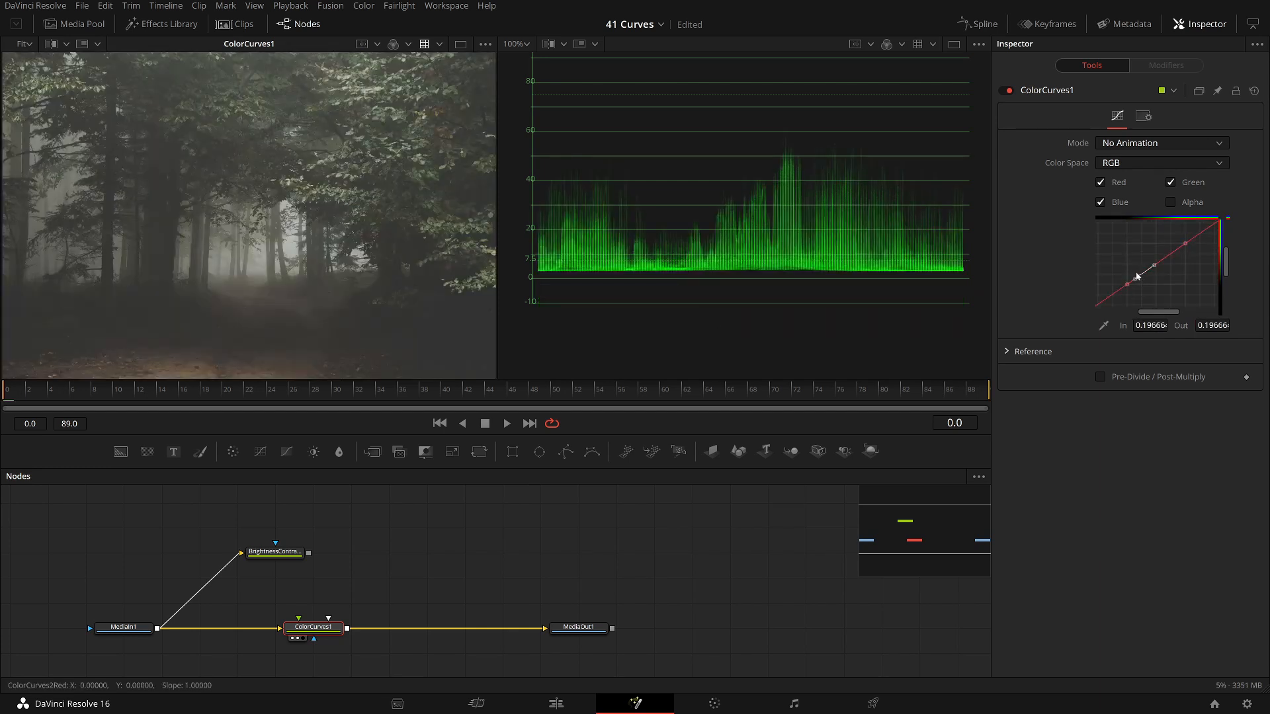
pyautogui.moveTo(1138, 277); pyautogui.dragTo(1139, 282)
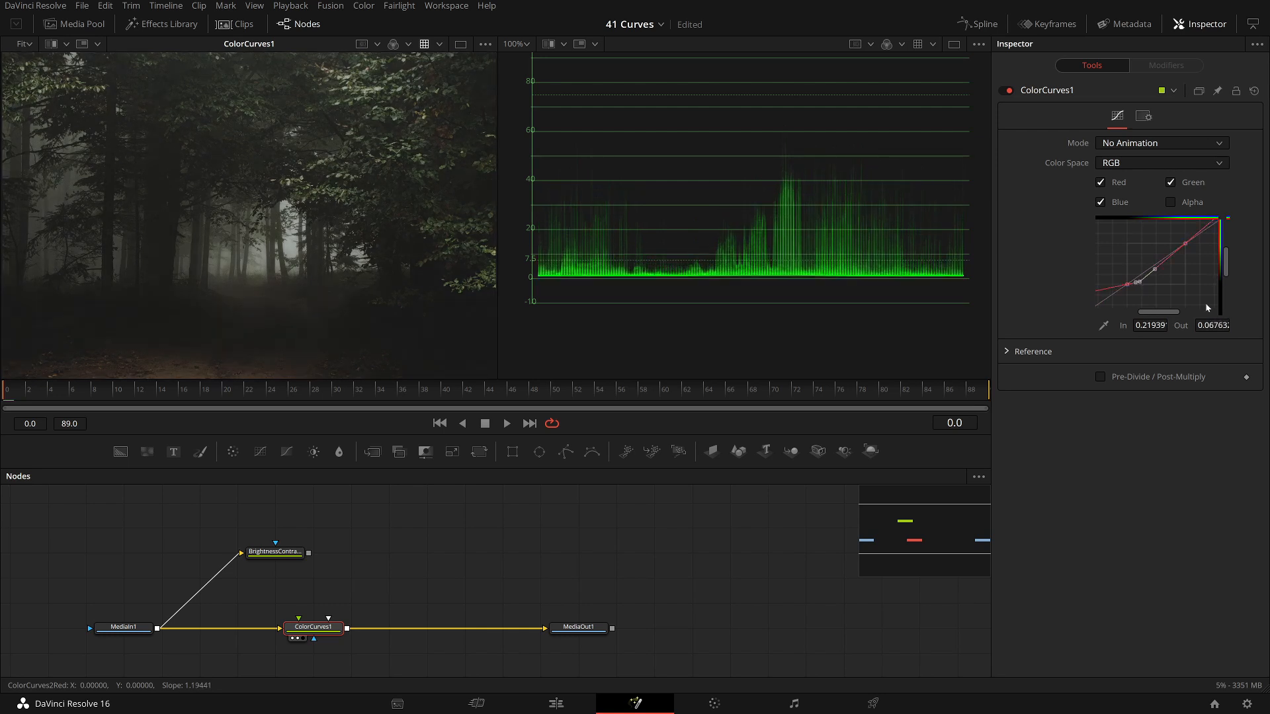
pyautogui.doubleClick(1211, 326)
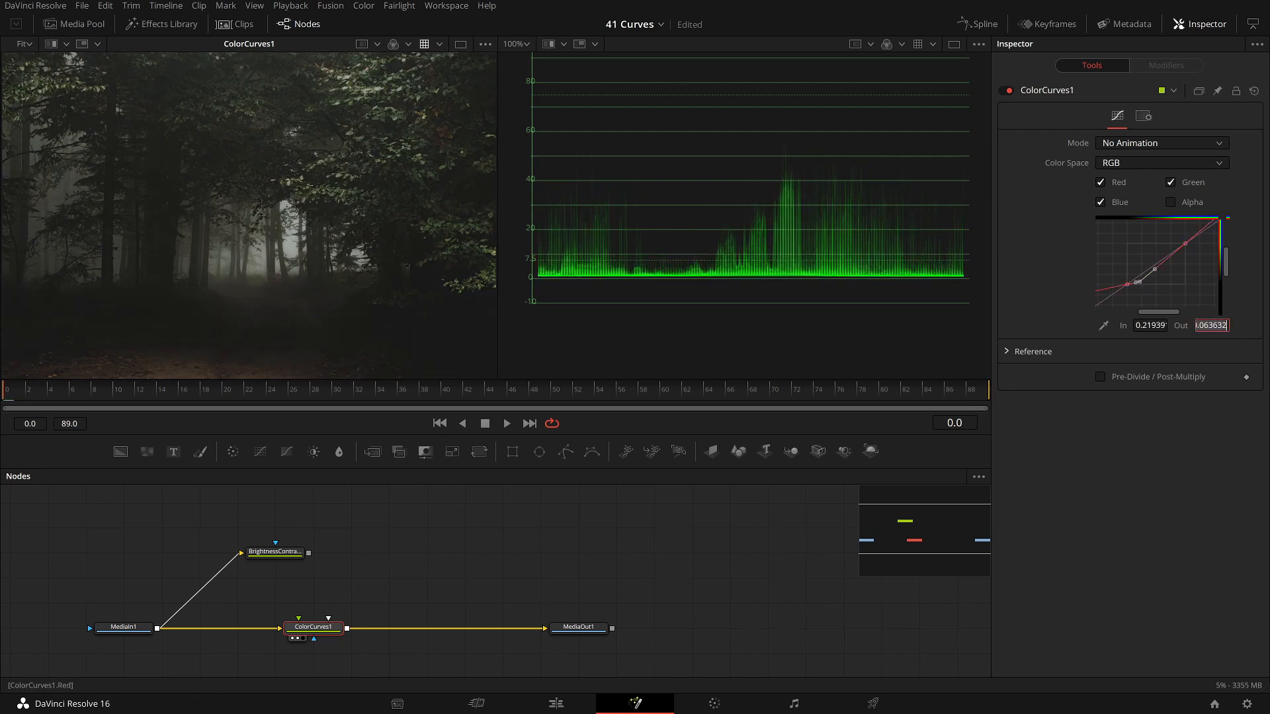
pyautogui.write('0')
pyautogui.press('Tab')
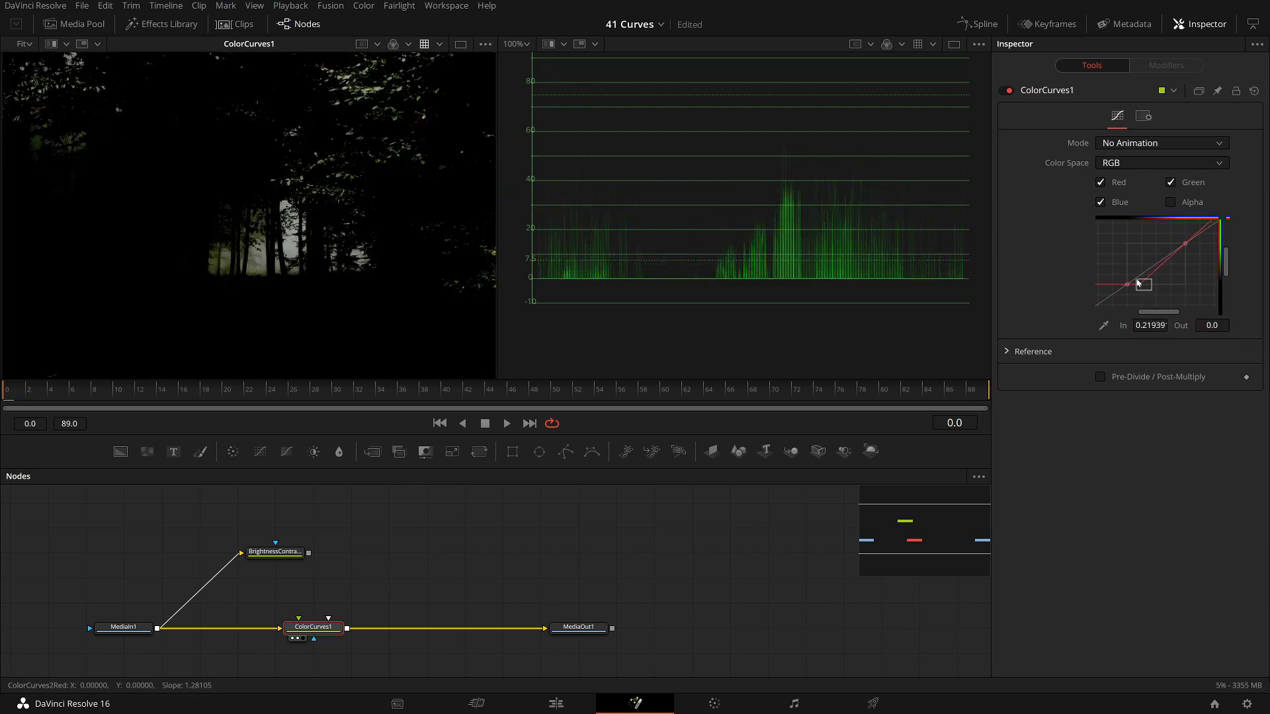
pyautogui.moveTo(1141, 287); pyautogui.dragTo(1127, 286)
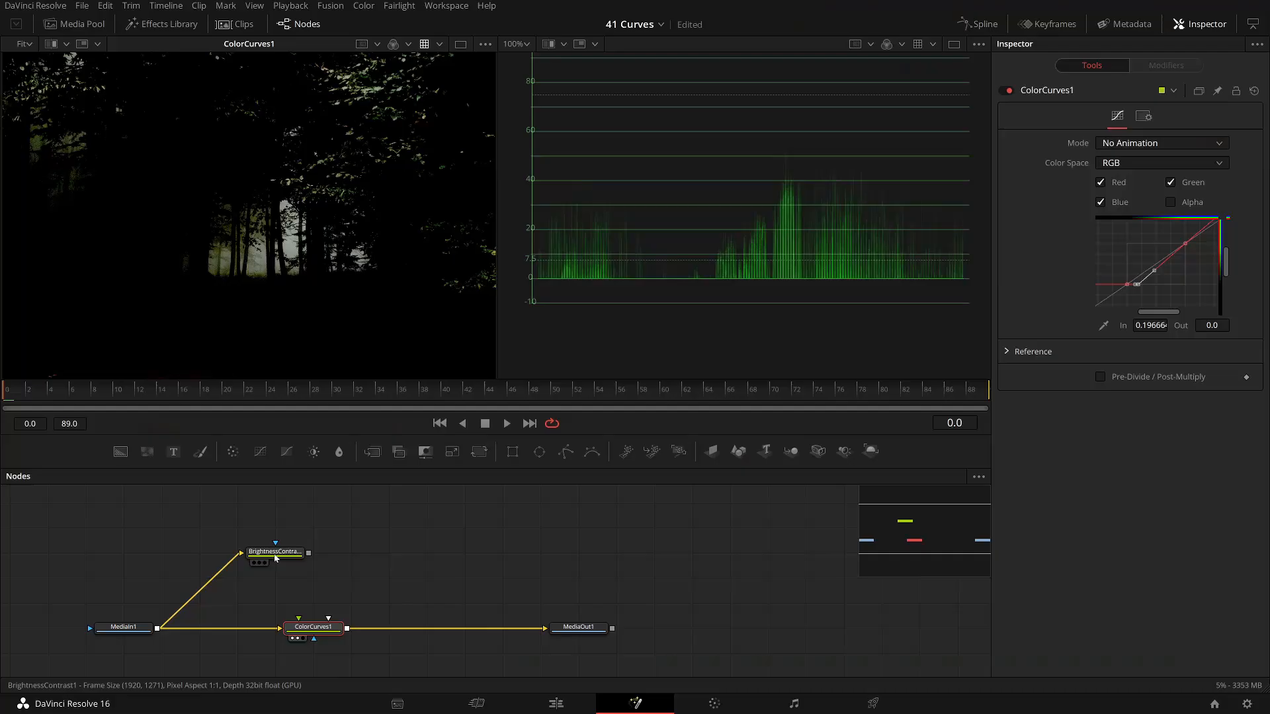
# In BrightnessContrast1, restore the gain to 1.0, clip black and lower the lift to -0.7, showing the node in the left viewer.
pyautogui.click(275, 551)
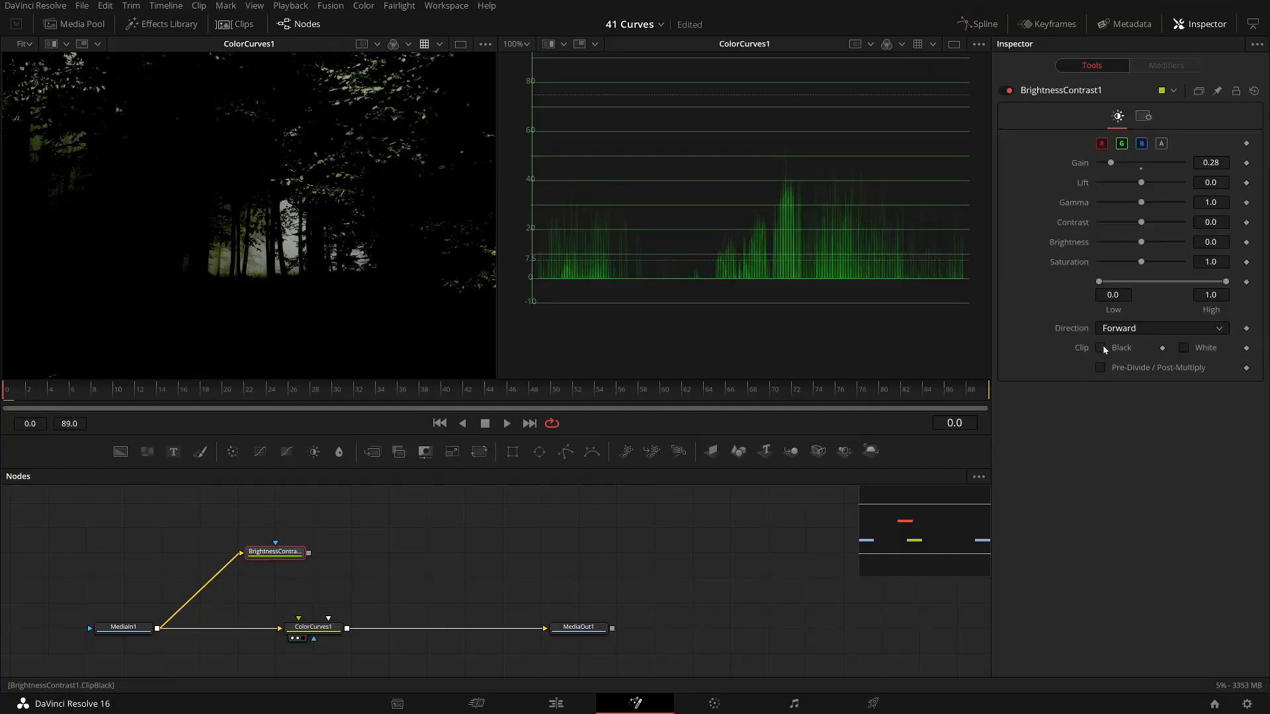
pyautogui.click(1141, 164)
pyautogui.press('1')
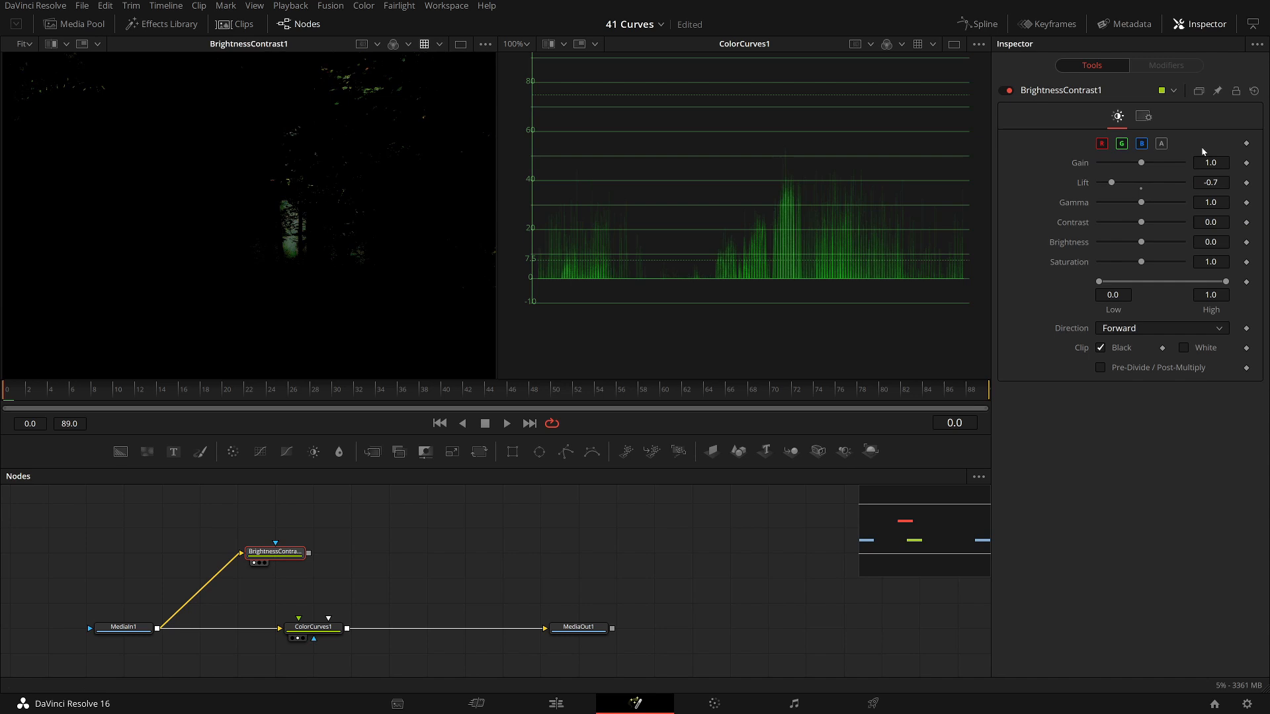
# Set the lift of BrightnessContrast1 to -0.3, then remove that node from the node graph.
pyautogui.click(1141, 189)
pyautogui.moveTo(1141, 183); pyautogui.dragTo(1127, 190)
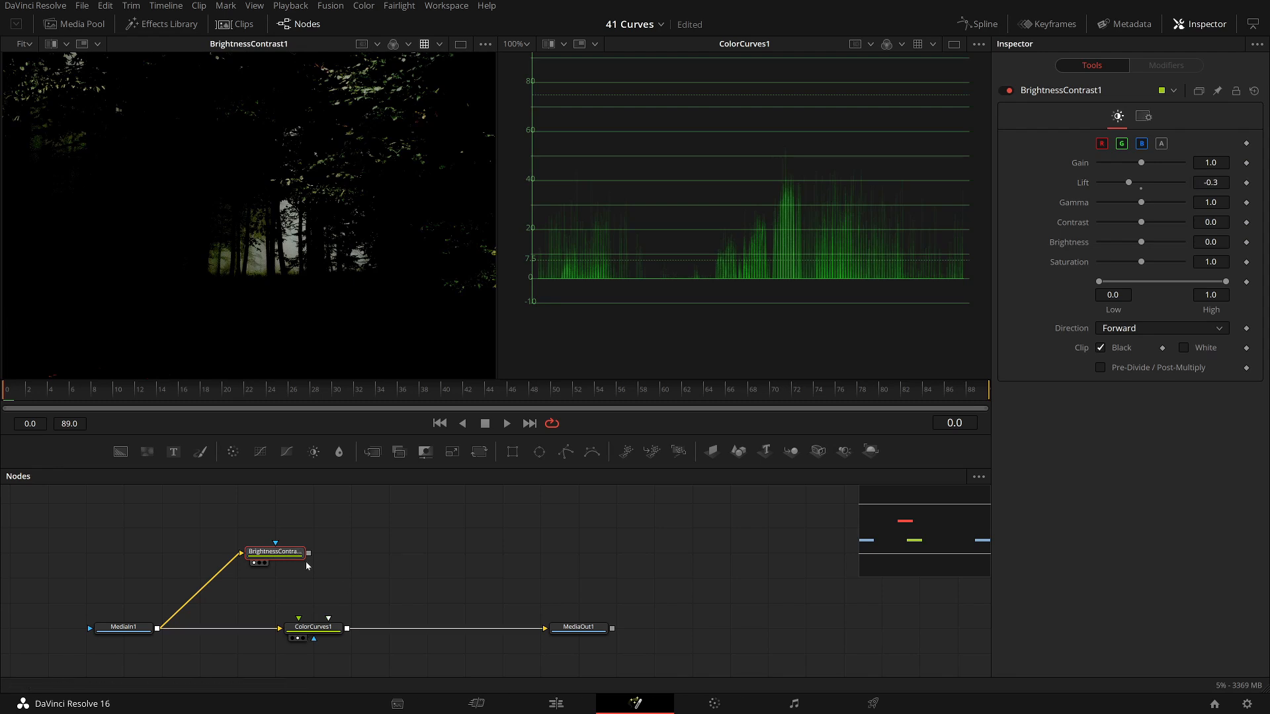
pyautogui.click(358, 548)
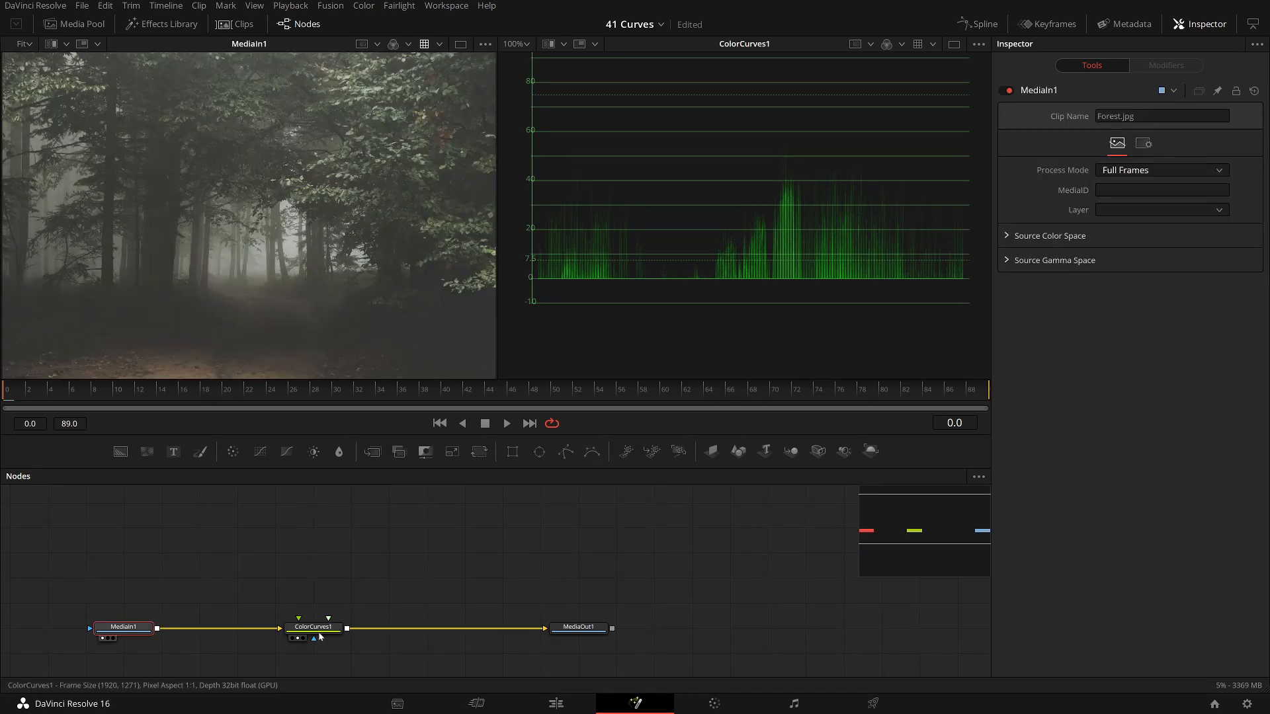
# Show ColorCurves1 in the left viewer and shift its shadow point's input to about 0.15.
pyautogui.click(319, 633)
pyautogui.press('1')
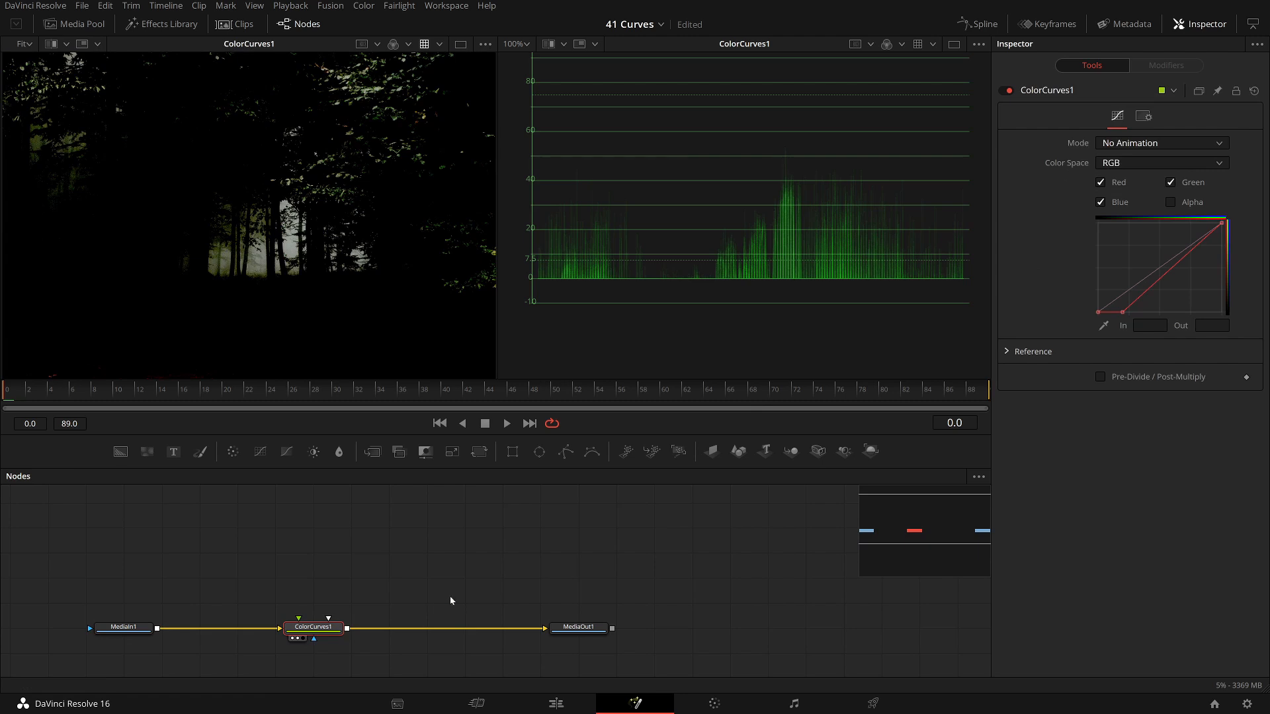
pyautogui.moveTo(1124, 315)
pyautogui.mouseDown()
pyautogui.moveTo(1101, 316)
pyautogui.moveTo(1134, 316)
pyautogui.moveTo(1117, 312)
pyautogui.mouseUp()
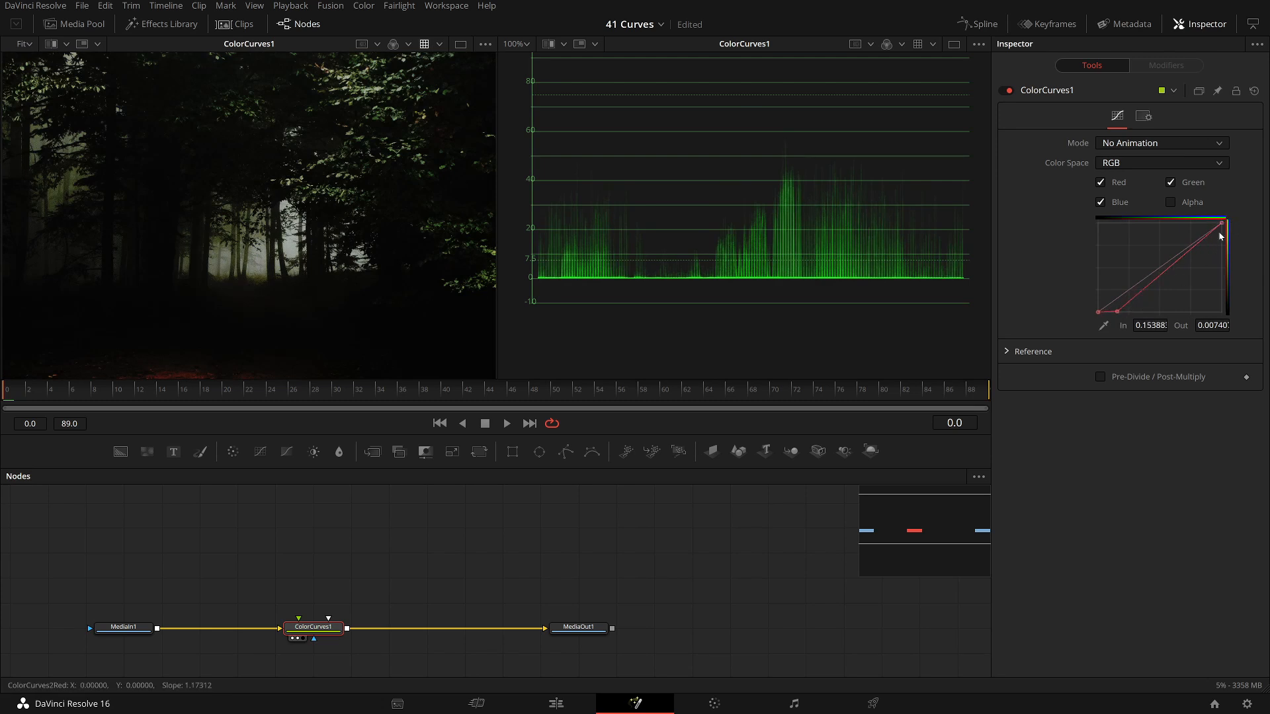
pyautogui.moveTo(1221, 223); pyautogui.dragTo(1189, 225)
pyautogui.scroll(-3, 1197, 252)
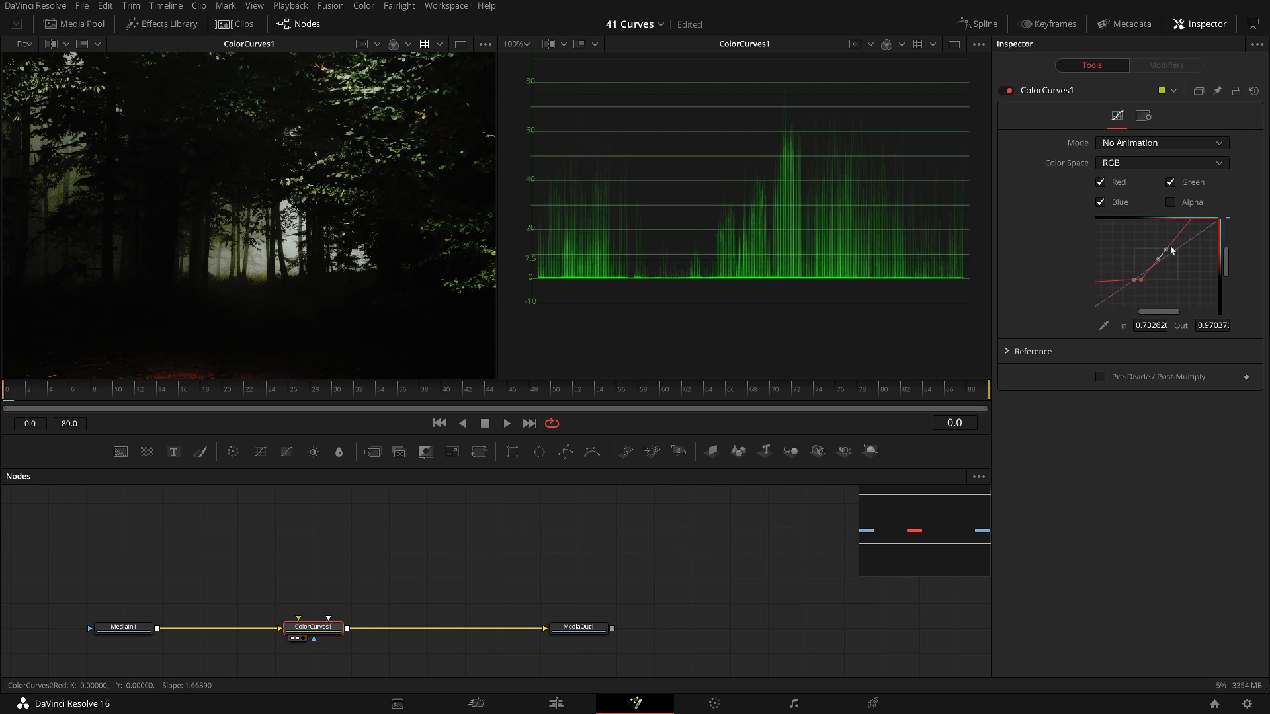
pyautogui.scroll(3, 1177, 249)
pyautogui.hotkey('ctrl', 'z')
# Add a point near the curve's white end, set its output to 1.0 and shift its input to about 0.34.
pyautogui.click(1201, 241)
pyautogui.click(1211, 324)
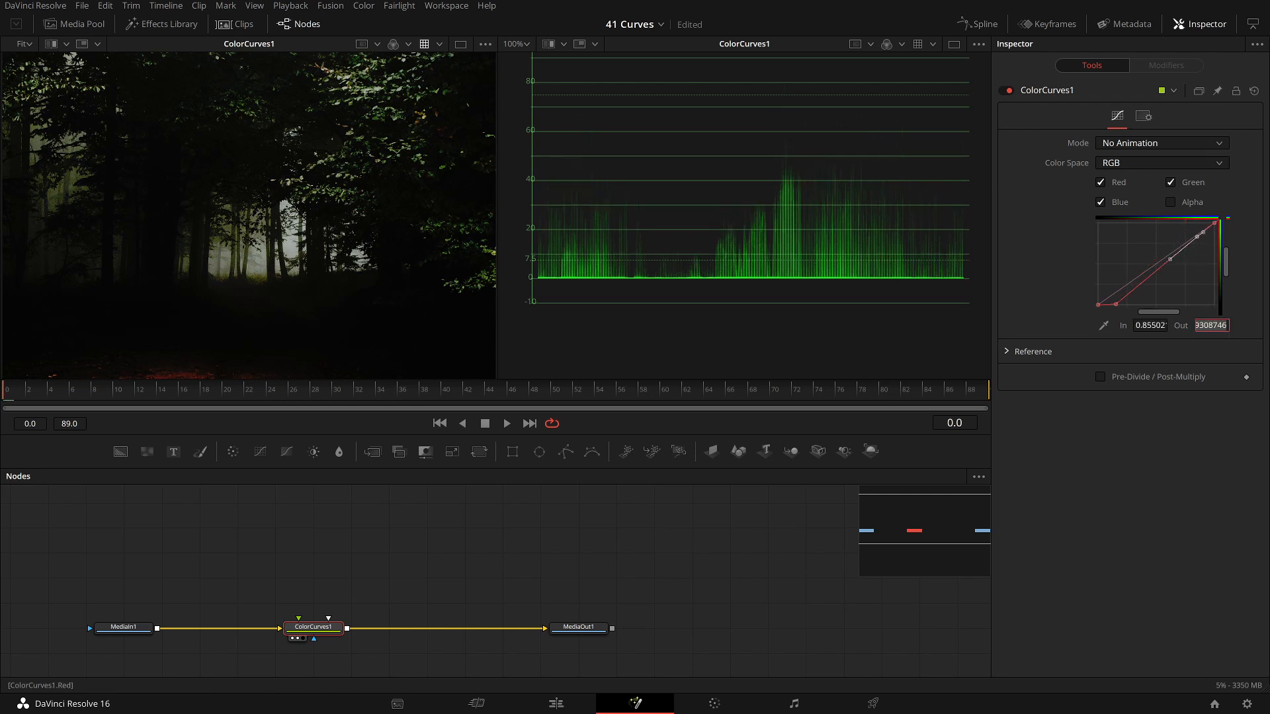
pyautogui.write('1')
pyautogui.press('Return')
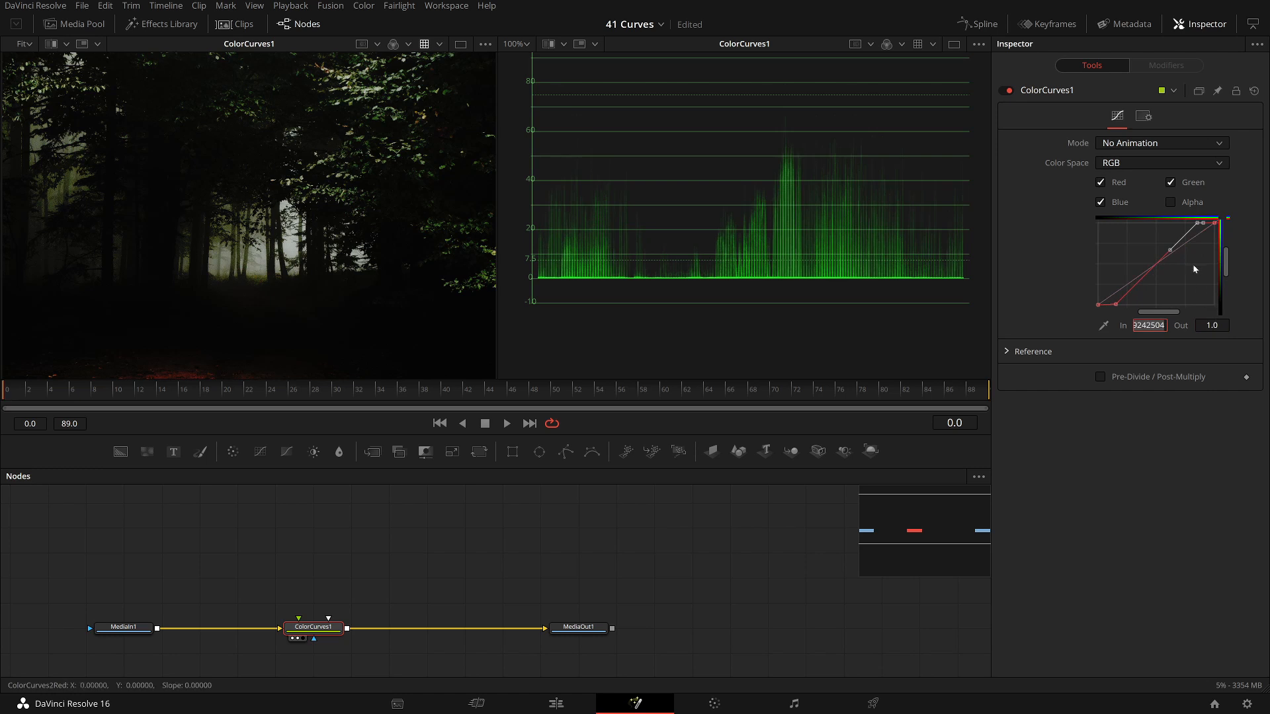
pyautogui.moveTo(1198, 224); pyautogui.dragTo(1137, 224)
pyautogui.scroll(-4, 822, 192)
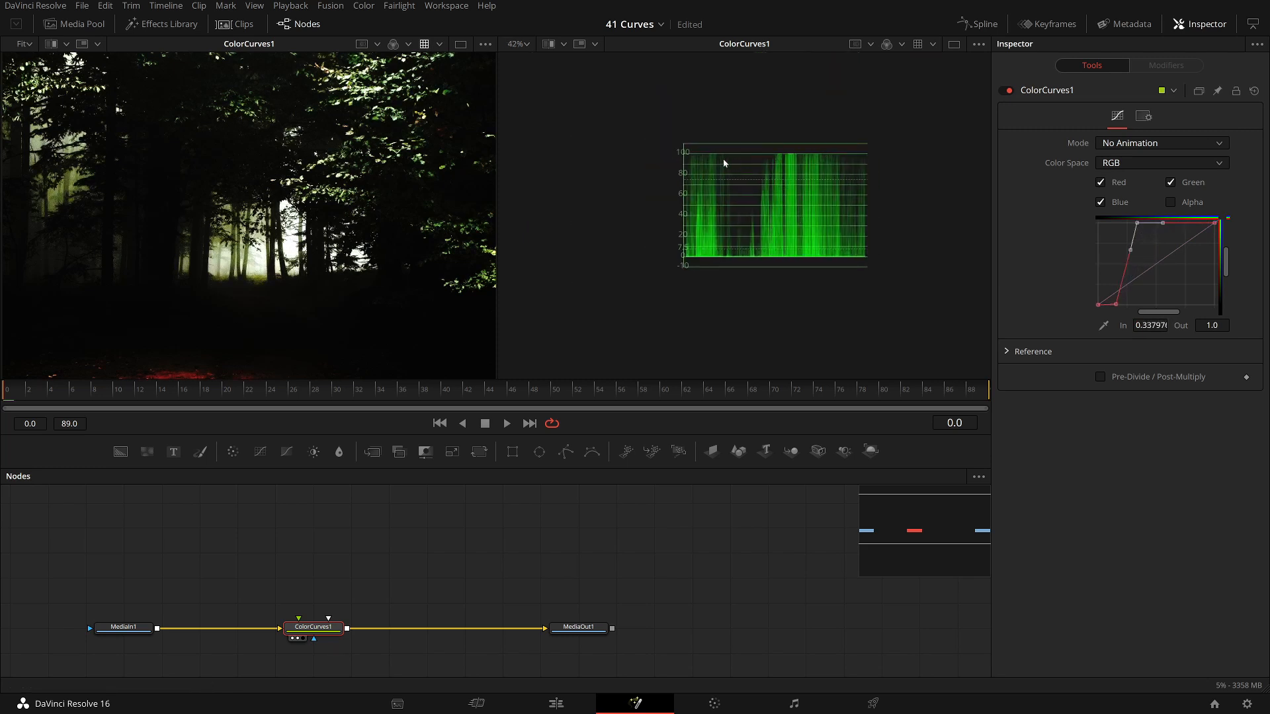
pyautogui.scroll(3, 814, 157)
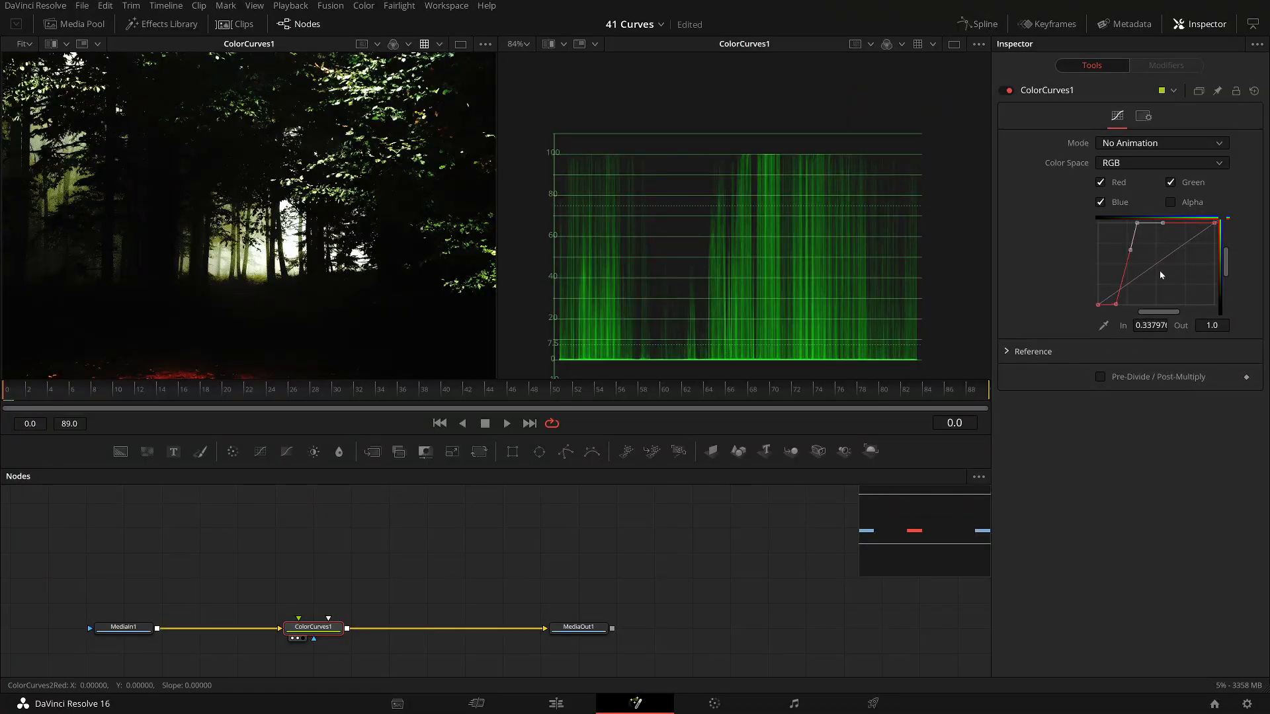
# Open the Spline editor and display the red, green and blue curves of ColorCurves1, leaving Alpha hidden.
pyautogui.press('ctrl')
pyautogui.moveTo(1146, 259)
pyautogui.mouseDown()
pyautogui.moveTo(1134, 252)
pyautogui.moveTo(1154, 261)
pyautogui.moveTo(1132, 263)
pyautogui.moveTo(1139, 236)
pyautogui.moveTo(1145, 257)
pyautogui.moveTo(1136, 231)
pyautogui.moveTo(1157, 256)
pyautogui.mouseUp()
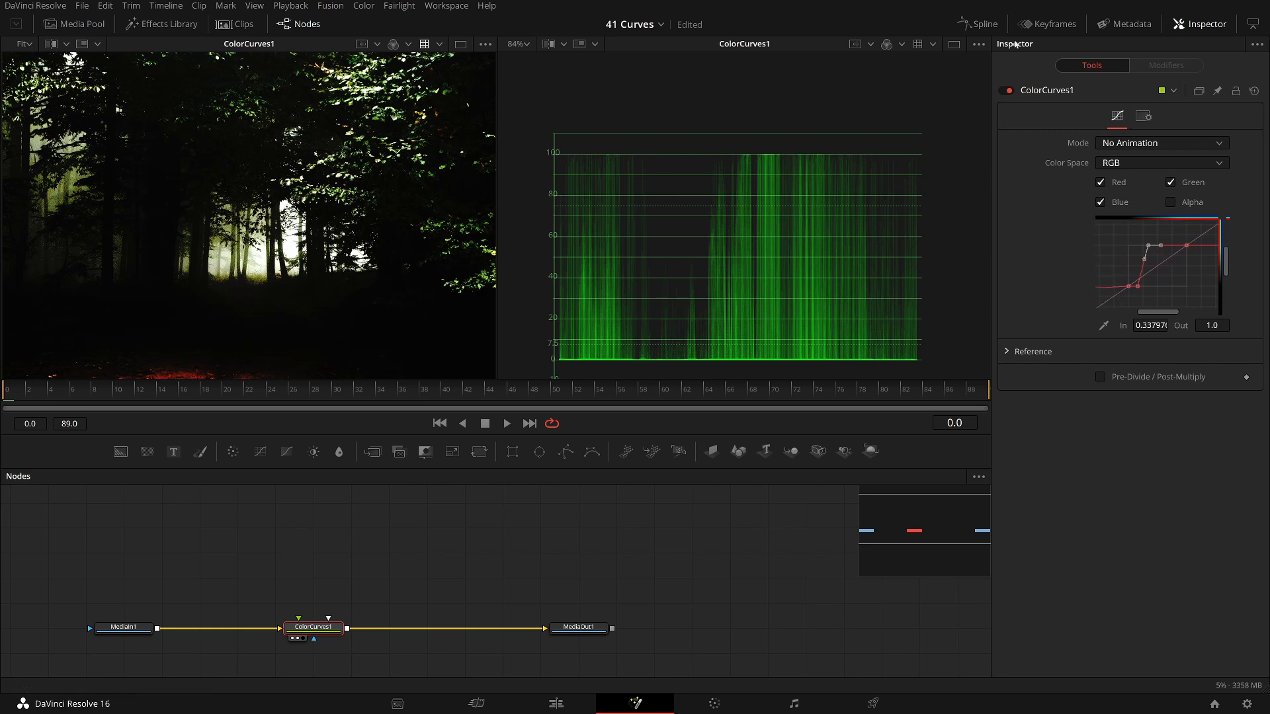
pyautogui.click(978, 24)
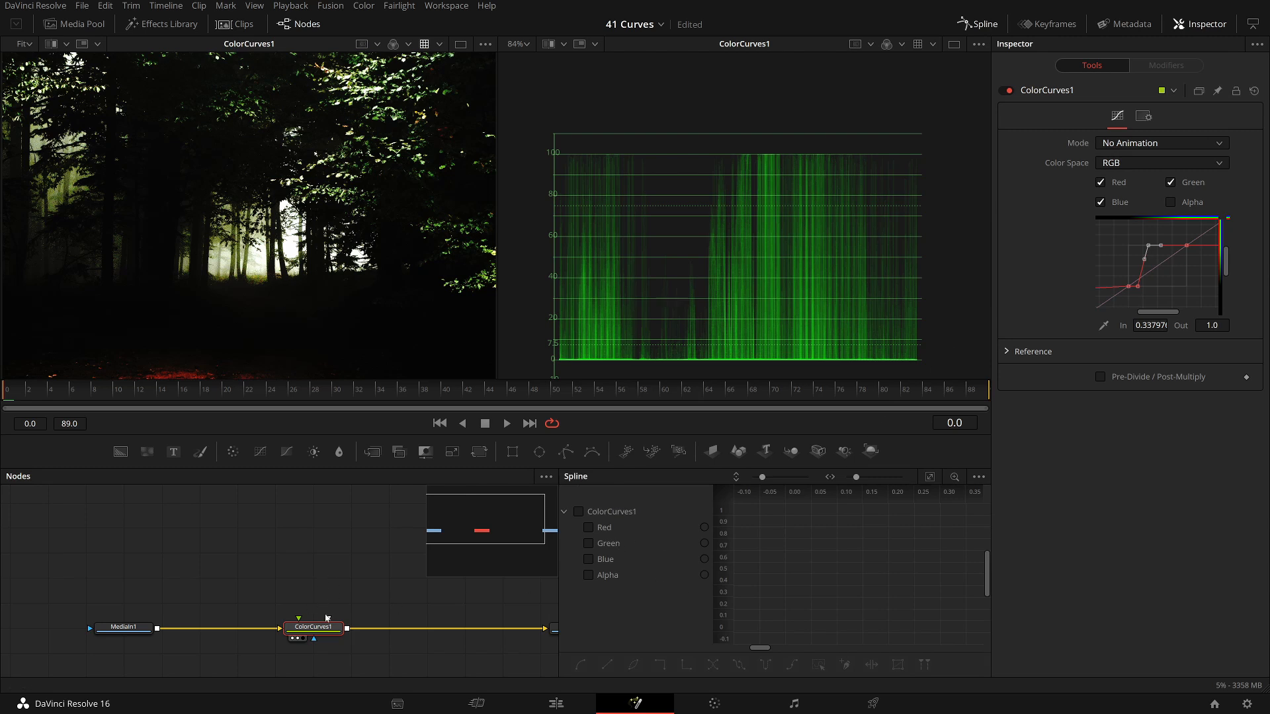
pyautogui.click(579, 512)
pyautogui.click(588, 575)
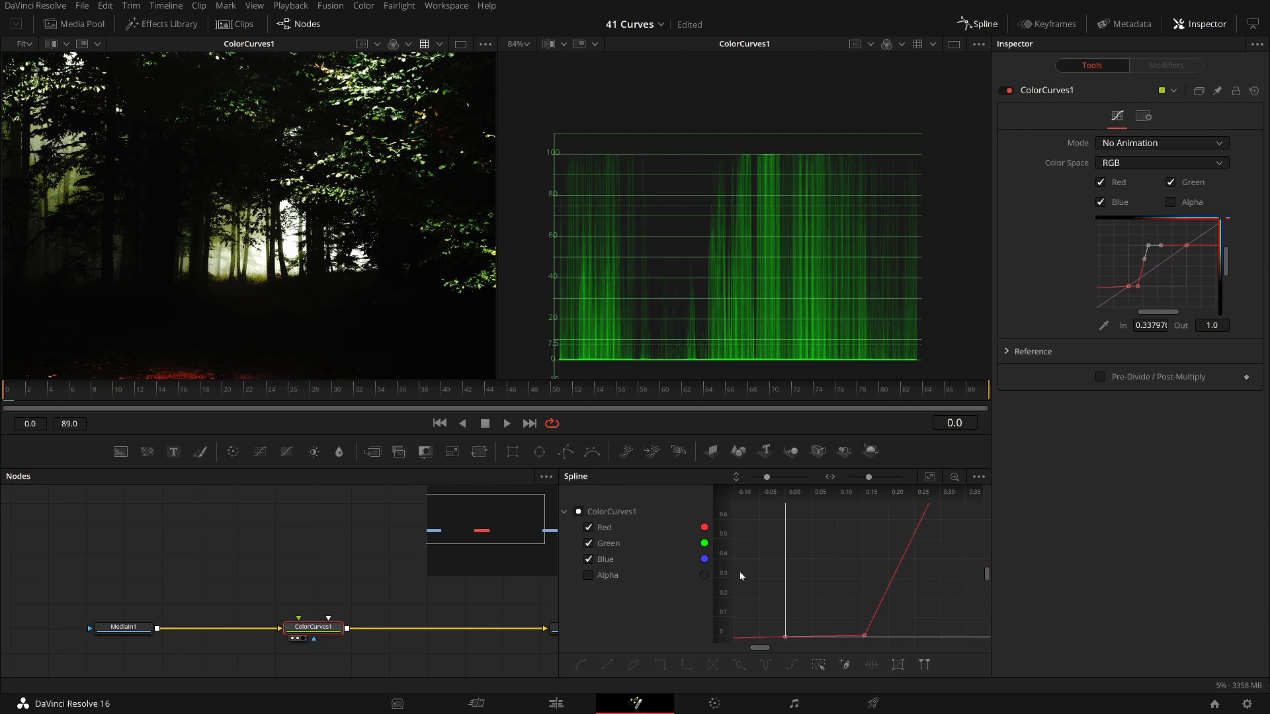
# Toggle the Spline editor's Show Only Selected Tool option, then clear the node selection and select ColorCurves1 again.
pyautogui.click(979, 477)
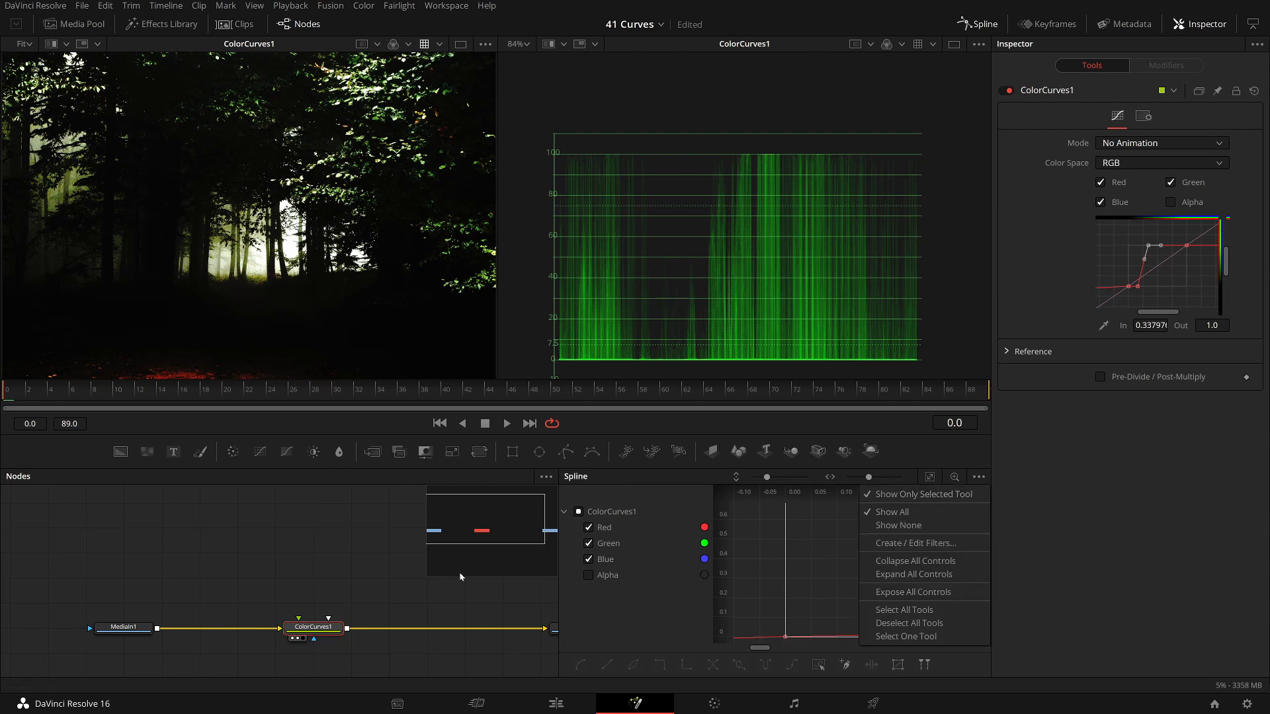
pyautogui.click(304, 556)
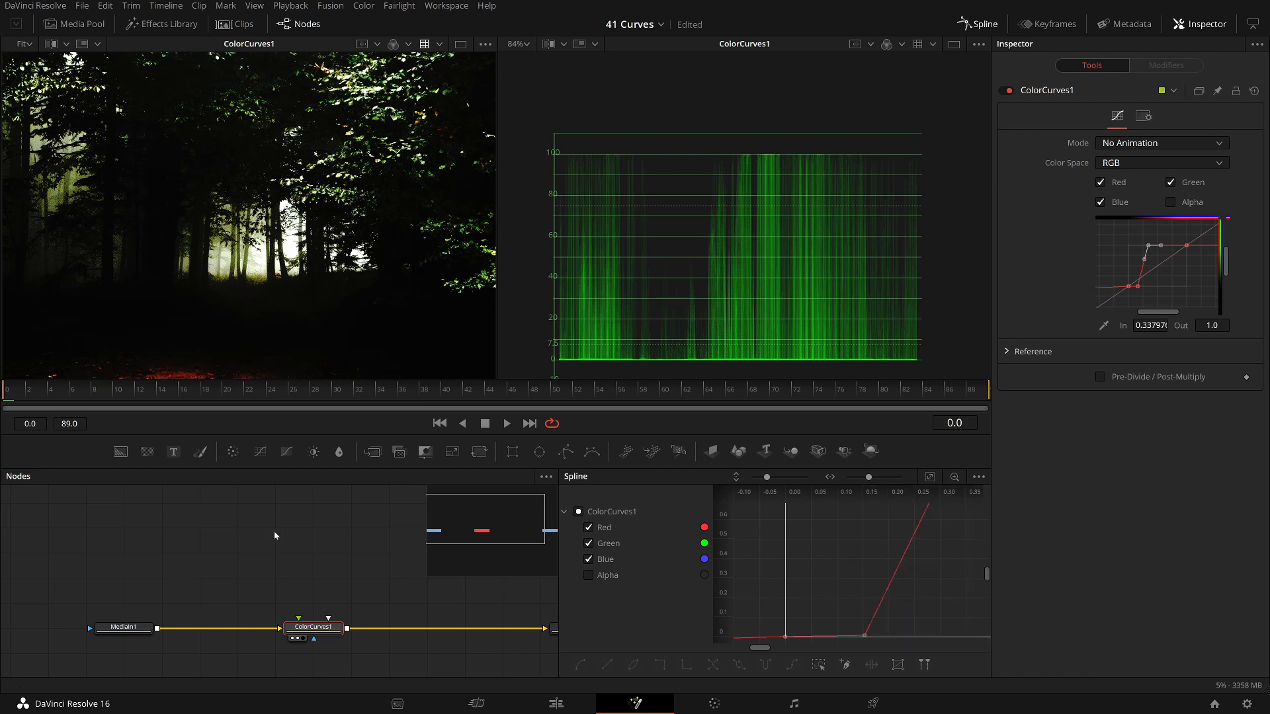
pyautogui.click(979, 479)
pyautogui.click(907, 500)
pyautogui.click(550, 593)
pyautogui.click(318, 631)
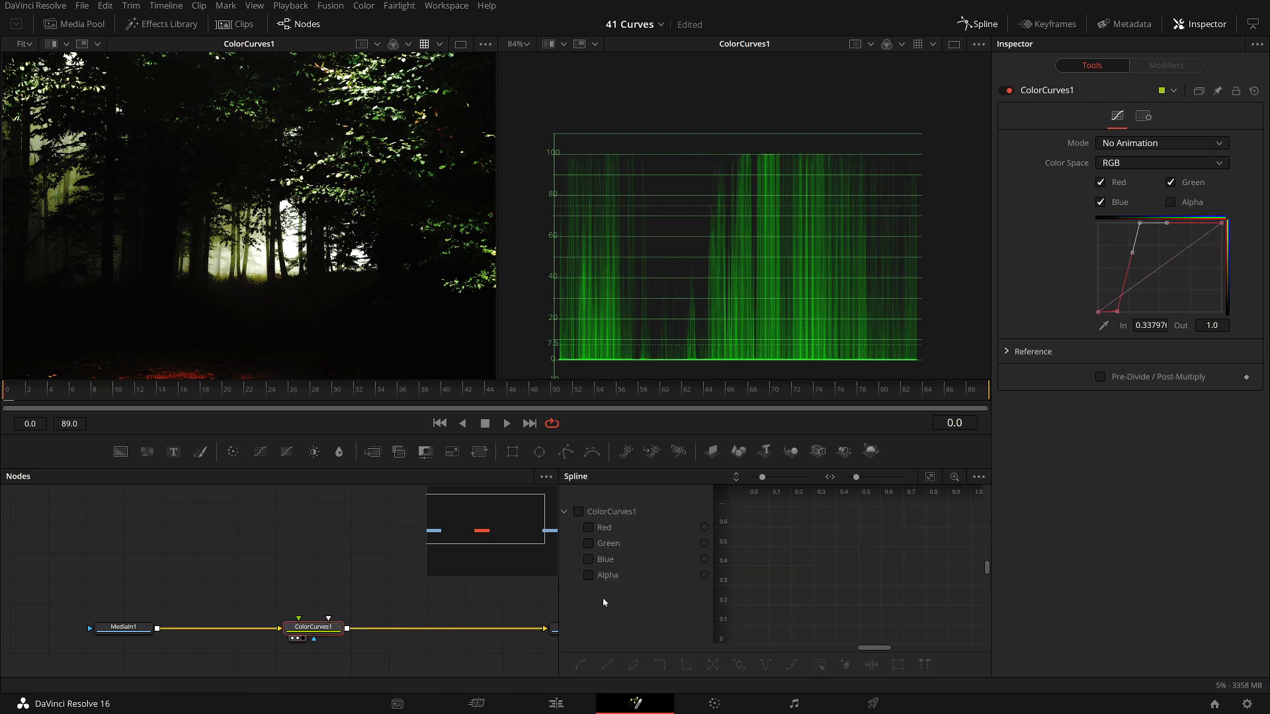
# Enable the red, green and blue curves of ColorCurves1 in the Spline editor again, with Alpha off.
pyautogui.click(578, 512)
pyautogui.click(589, 575)
pyautogui.click(588, 576)
pyautogui.click(590, 576)
pyautogui.click(589, 579)
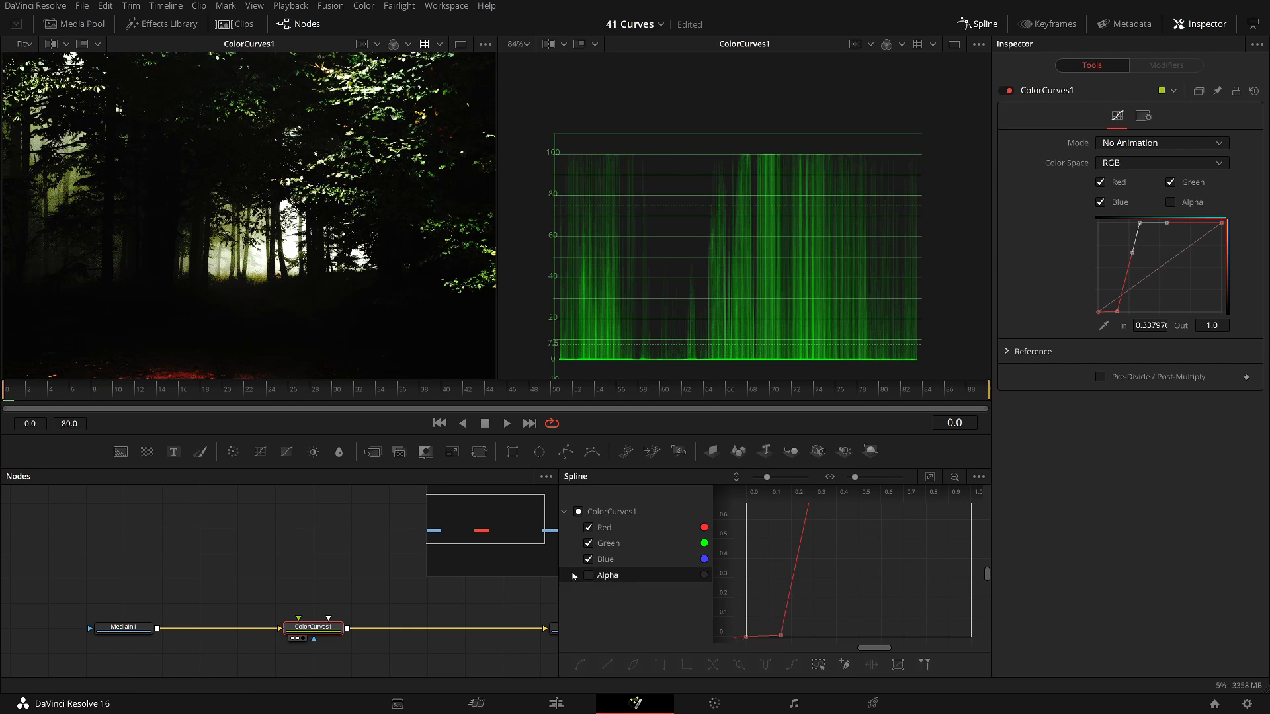
# Try enabling the Alpha curve and adding a point at about 0.36 in and 0.28 out, and hide Alpha again.
pyautogui.click(588, 578)
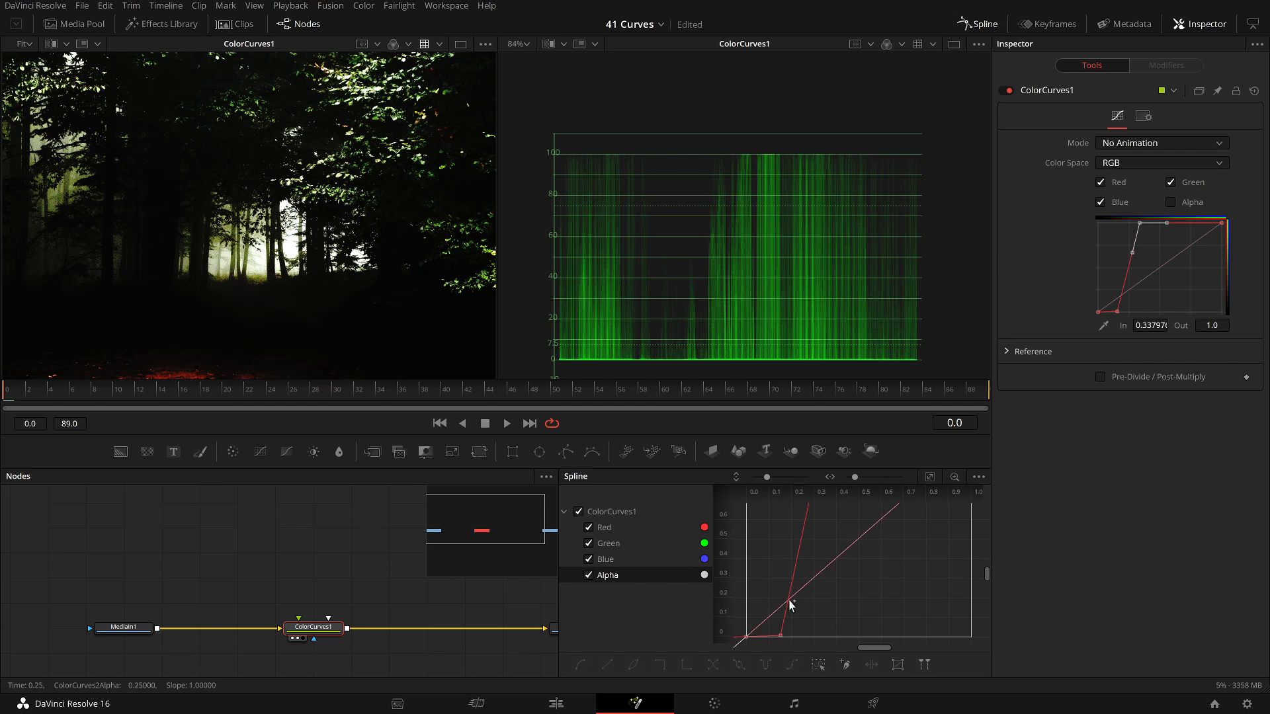
pyautogui.click(823, 590)
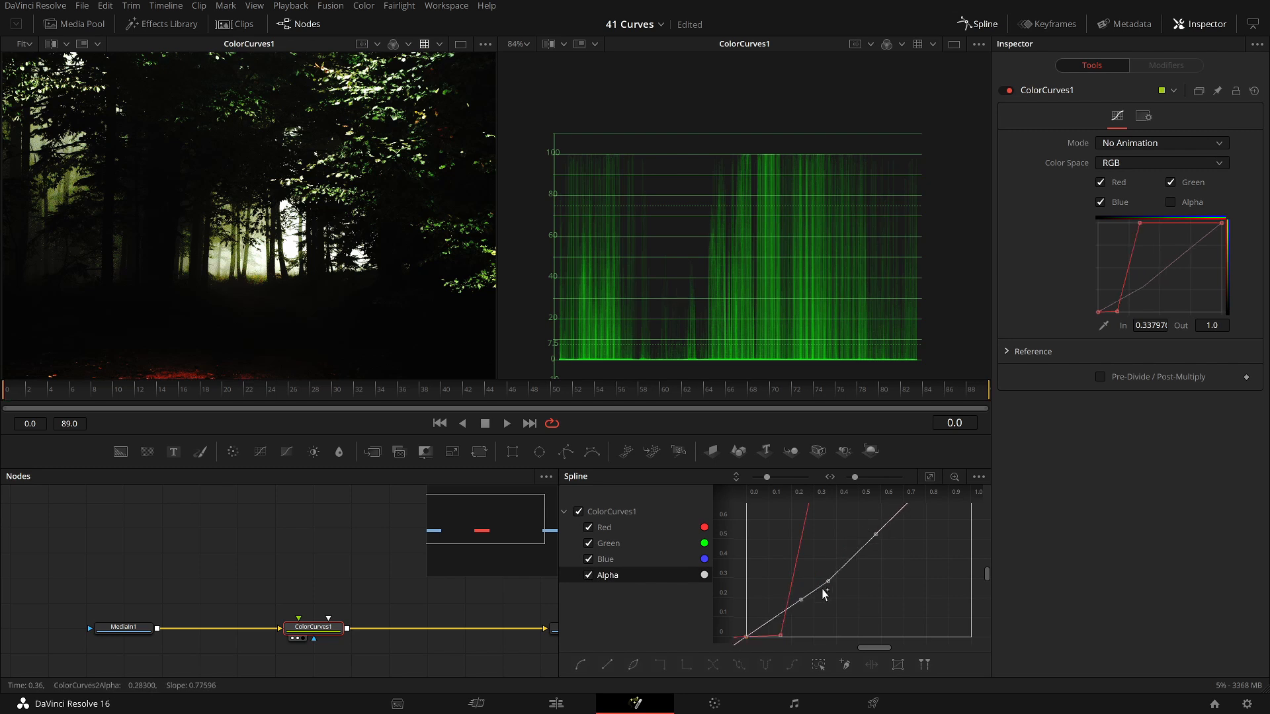
pyautogui.click(588, 576)
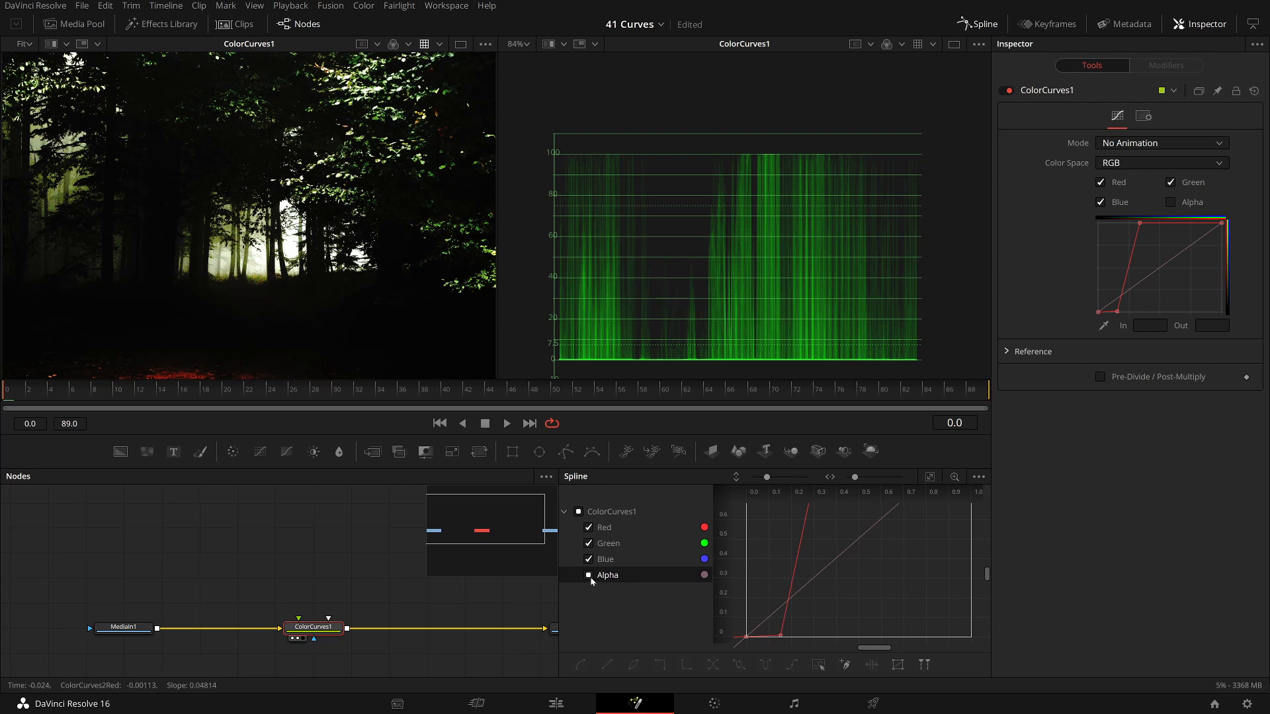
# Widen the Spline editor and fit the whole ColorCurves1 curve in its view.
pyautogui.moveTo(560, 542); pyautogui.dragTo(405, 542)
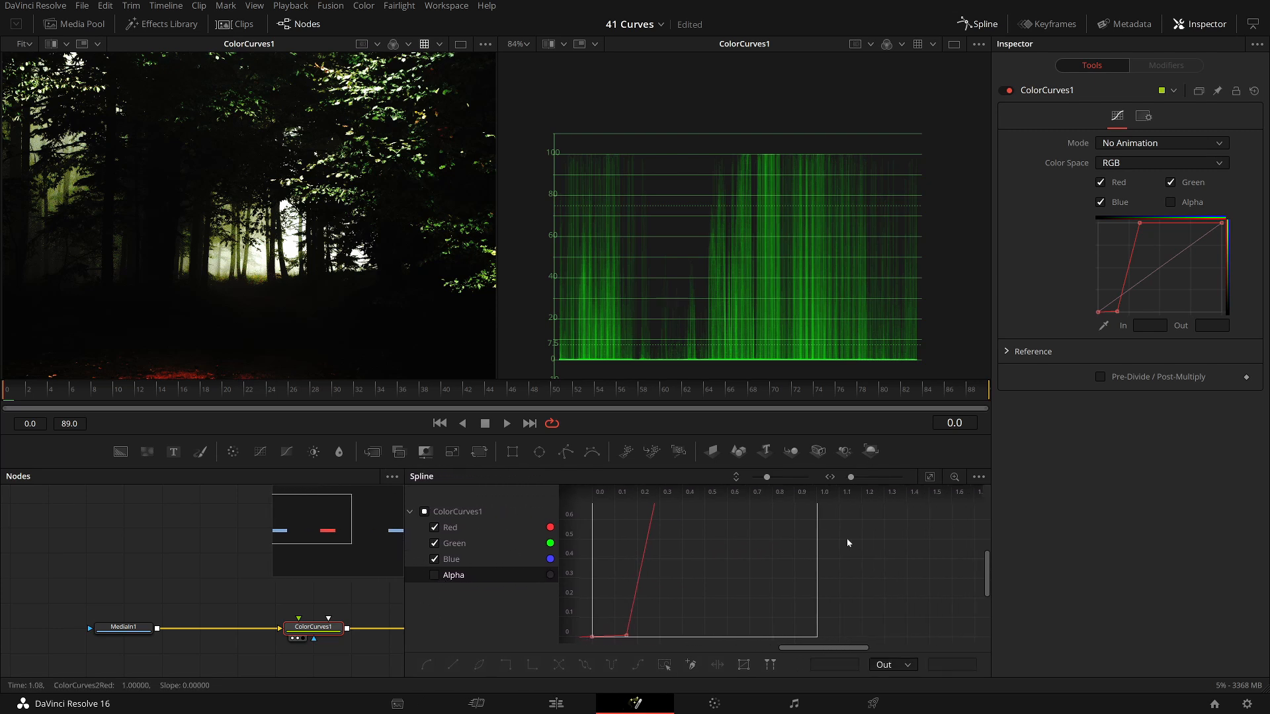
pyautogui.click(929, 478)
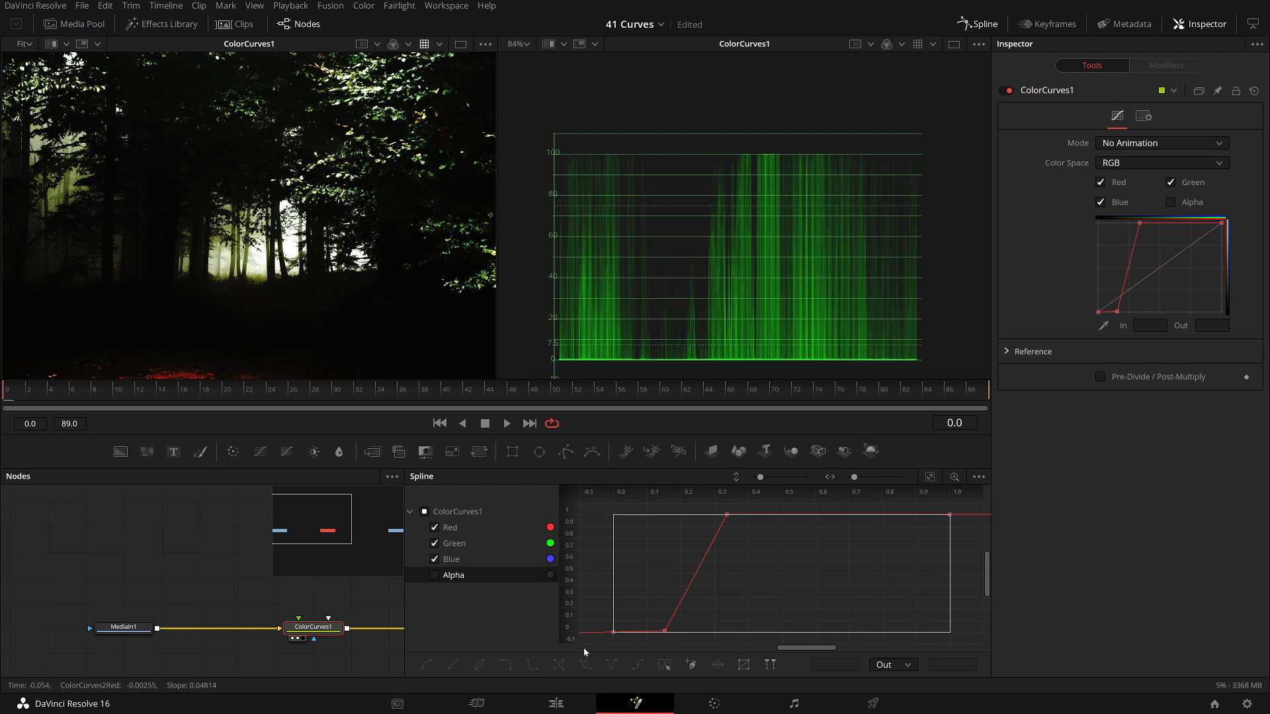
pyautogui.moveTo(637, 592); pyautogui.dragTo(667, 579)
pyautogui.scroll(-4, 712, 584)
pyautogui.scroll(3, 714, 586)
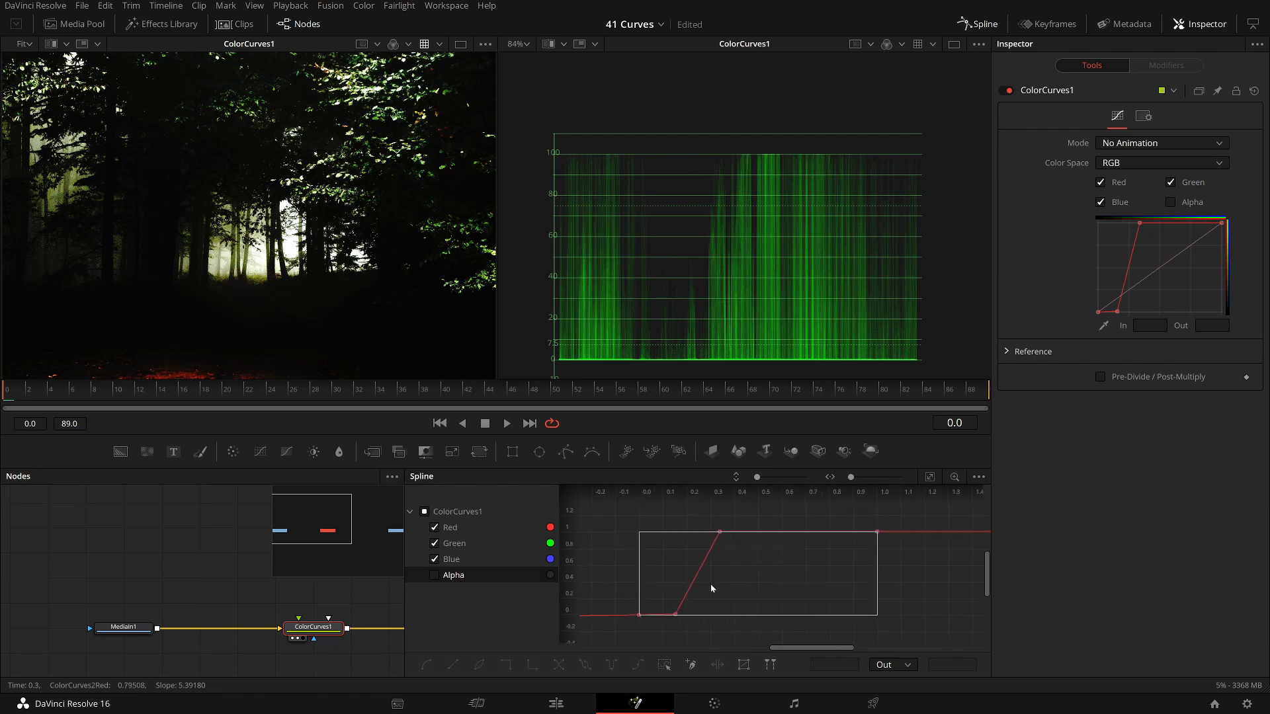
pyautogui.scroll(2, 724, 585)
pyautogui.scroll(2, 714, 527)
# Undo the added white-end point in ColorCurves1 and delete the shadow point from the curve.
pyautogui.moveTo(731, 533); pyautogui.dragTo(689, 507)
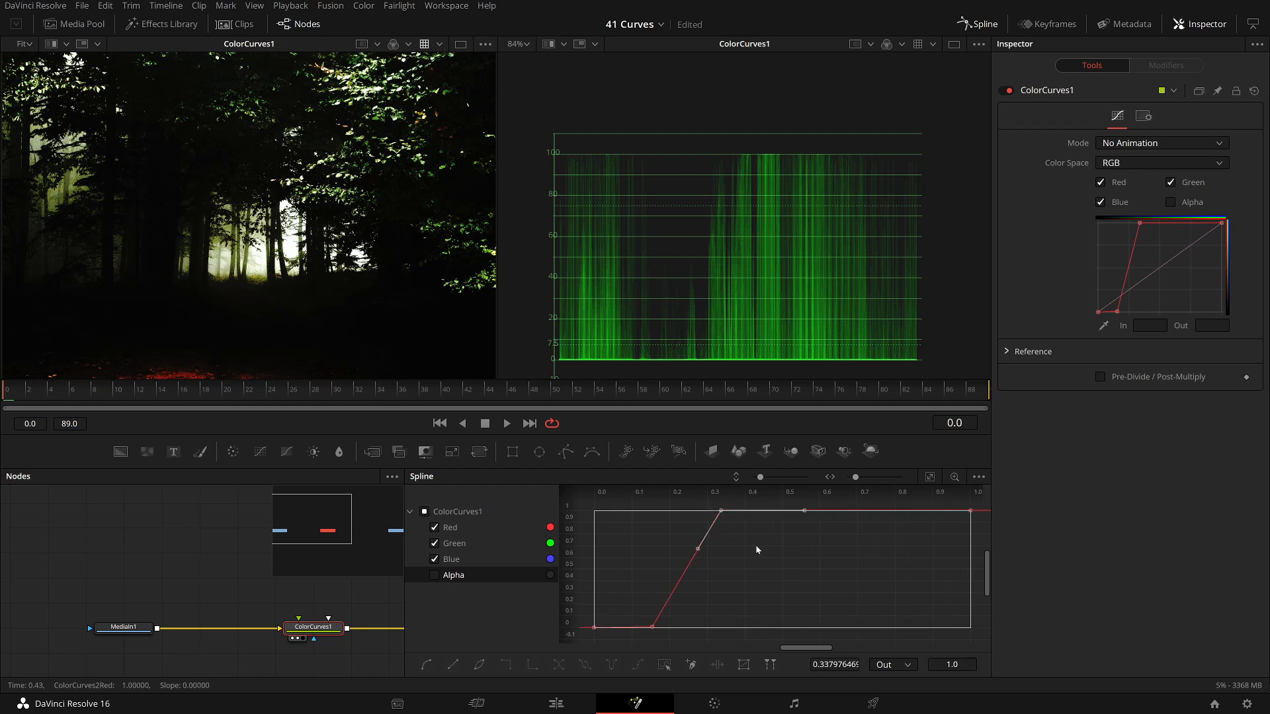
pyautogui.hotkey('ctrl', 'z')
pyautogui.hotkey('ctrl', 'z')
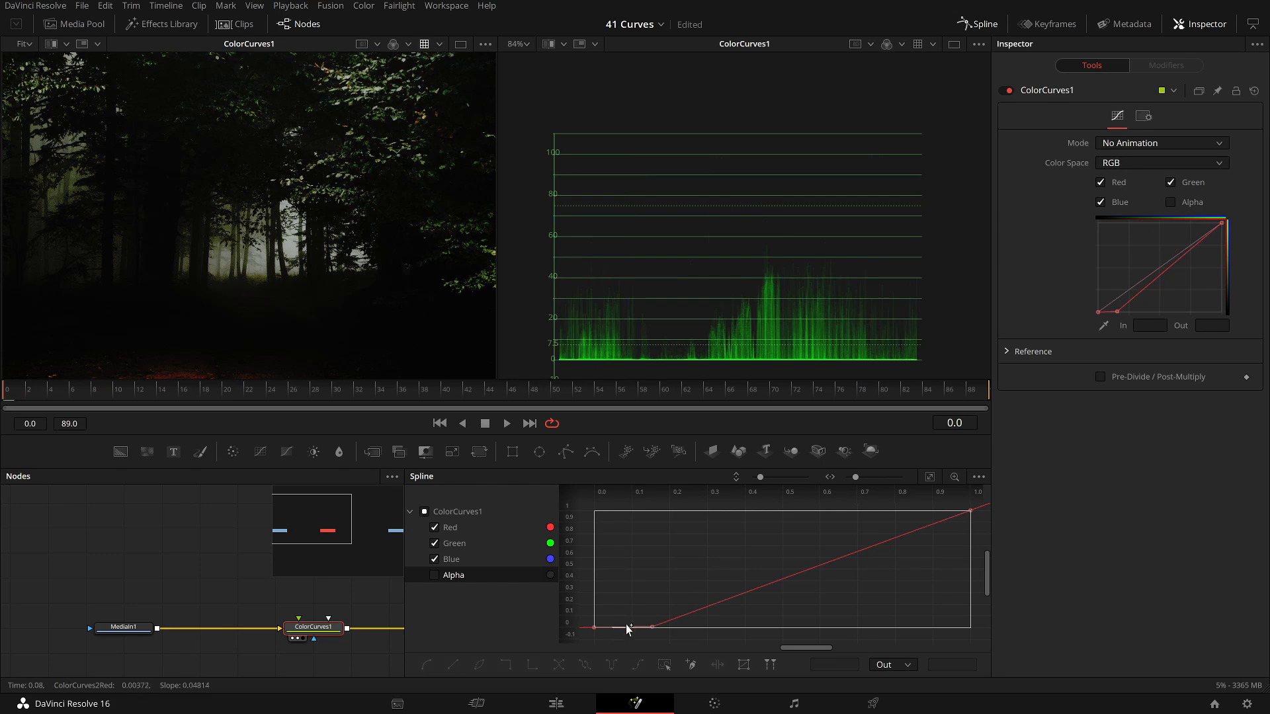
pyautogui.moveTo(652, 626); pyautogui.dragTo(668, 627)
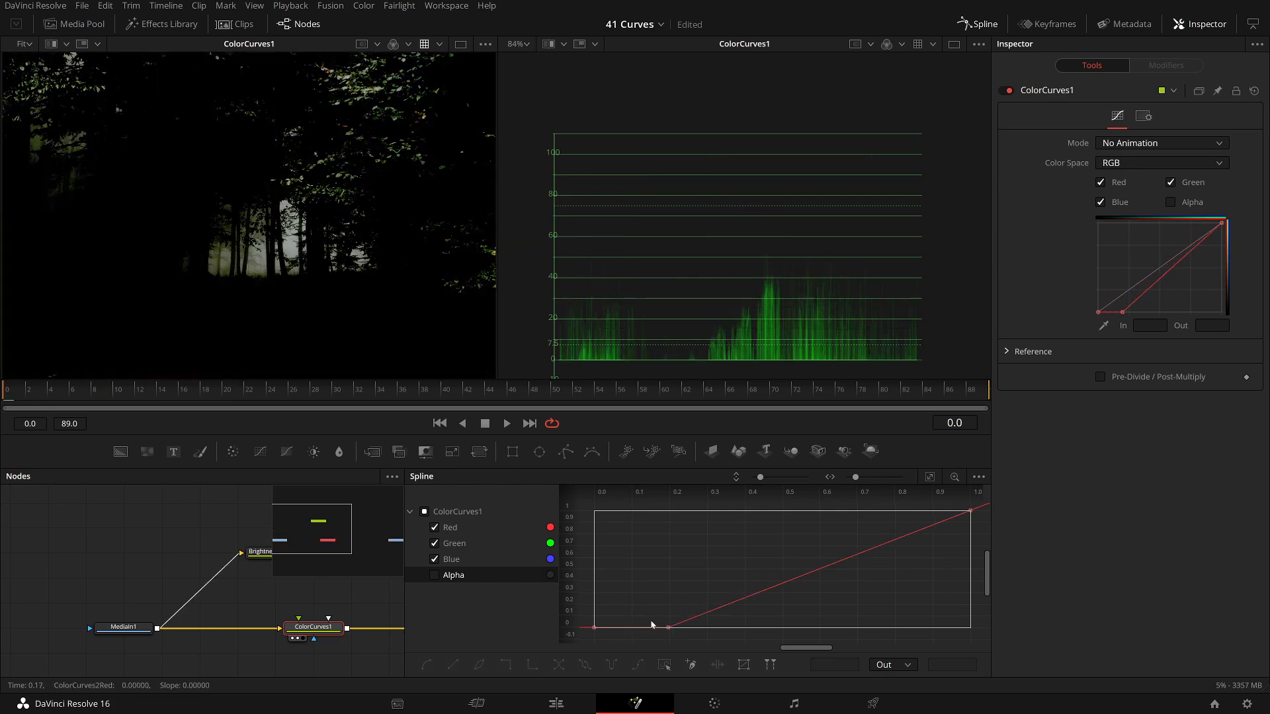
pyautogui.press('Delete')
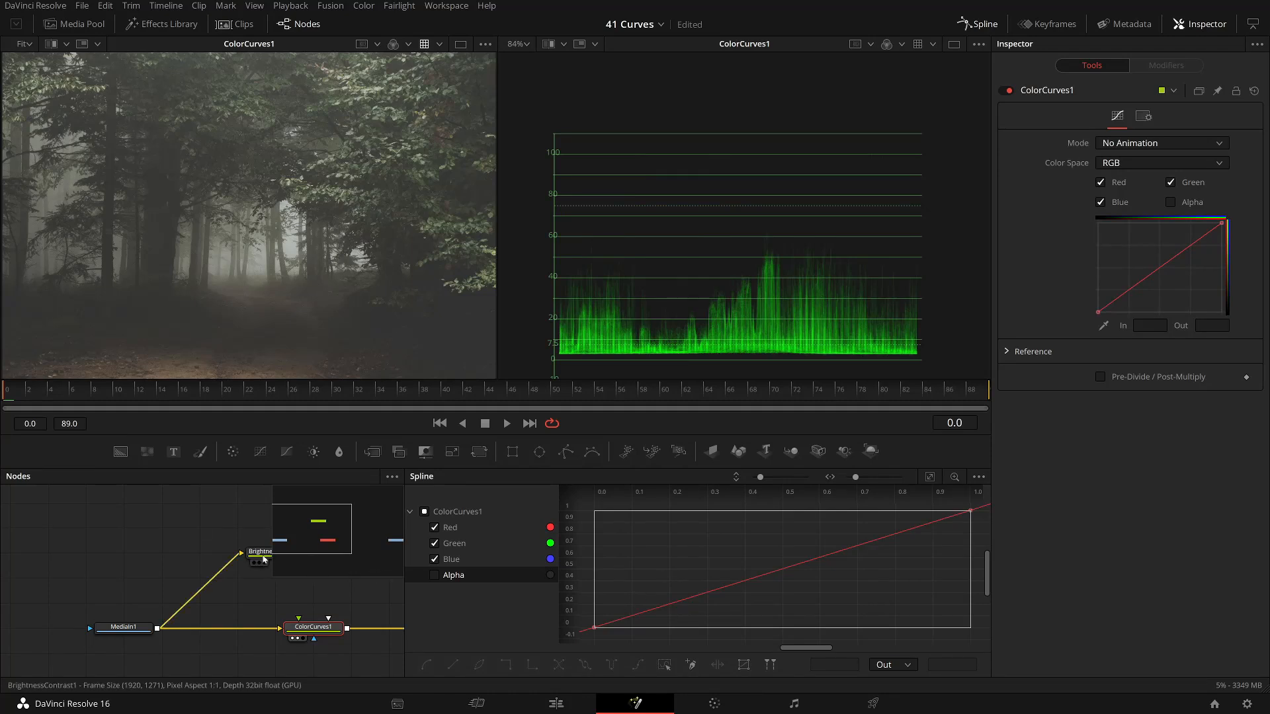
# Delete the BrightnessContrast1 node, then display ColorCurves1's red, green and blue curves fitted in the Spline editor.
pyautogui.click(262, 555)
pyautogui.press('Delete')
pyautogui.click(311, 638)
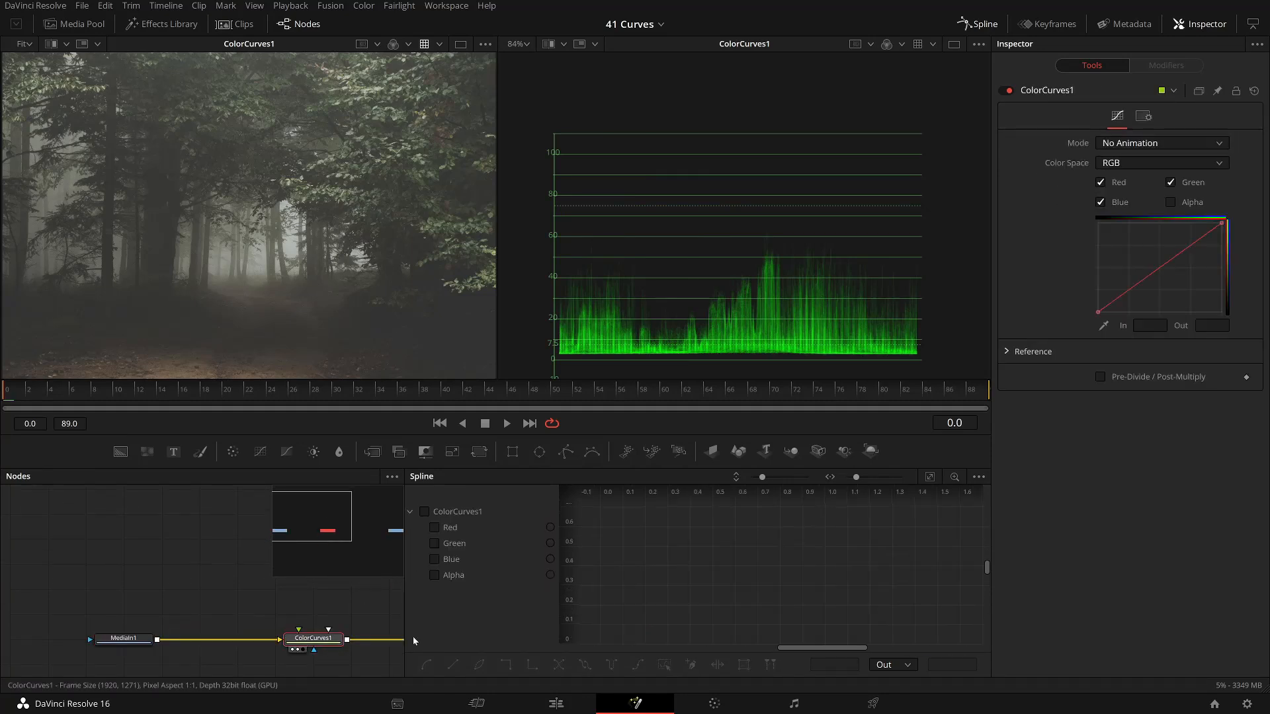
pyautogui.click(425, 511)
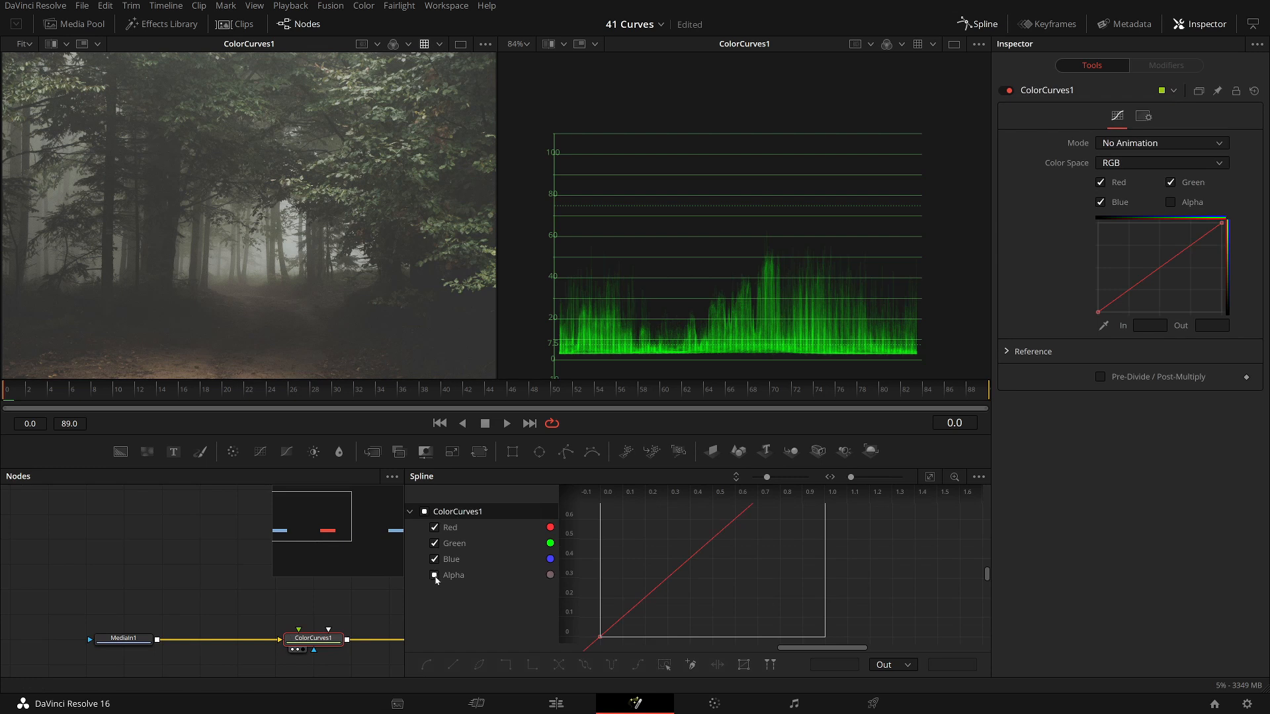
pyautogui.click(923, 474)
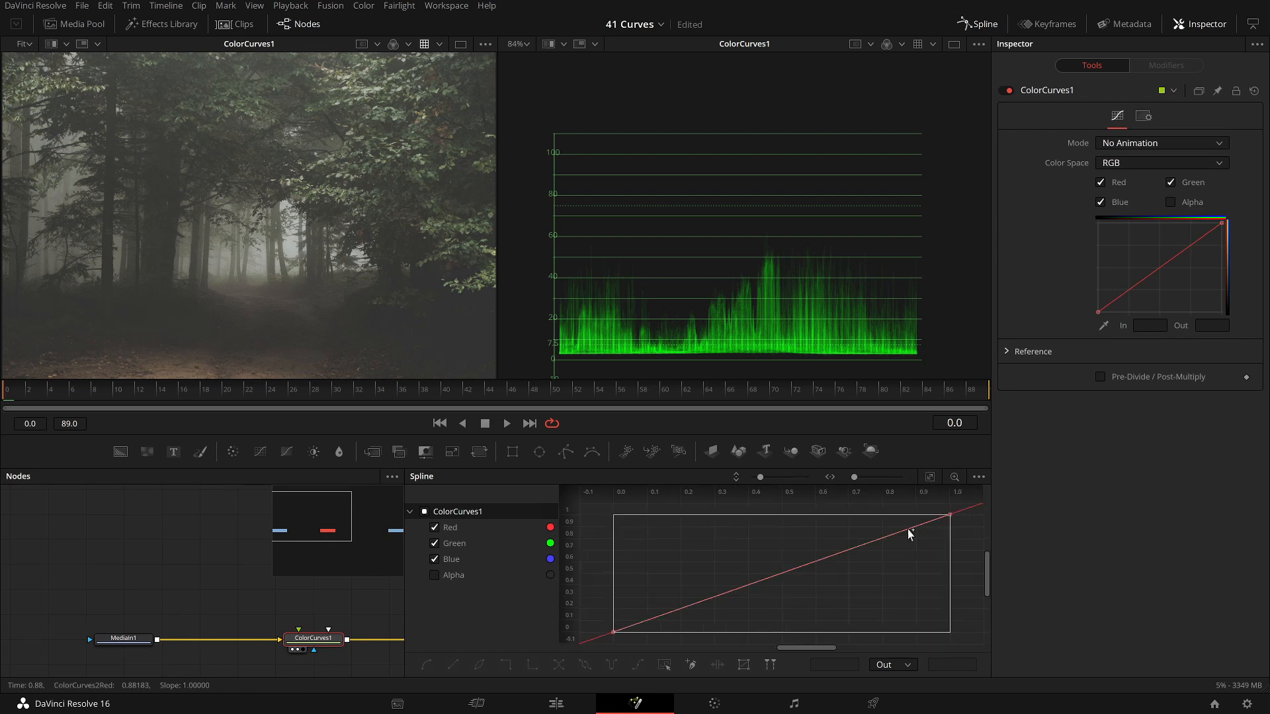
# Shape the ColorCurves1 curve into an S by levelling the Bezier handles of its white and black points.
pyautogui.moveTo(915, 578); pyautogui.dragTo(984, 496)
pyautogui.moveTo(834, 558); pyautogui.dragTo(783, 514)
pyautogui.moveTo(585, 609); pyautogui.dragTo(645, 650)
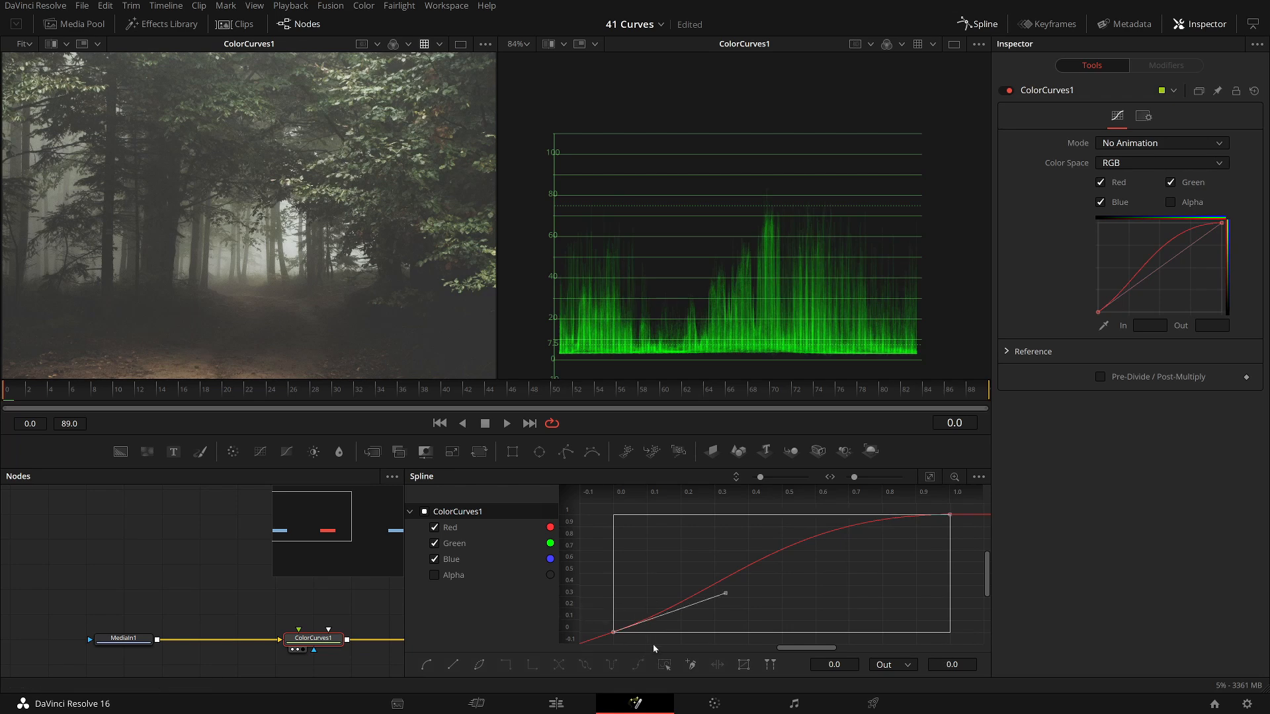
pyautogui.moveTo(723, 598); pyautogui.dragTo(762, 637)
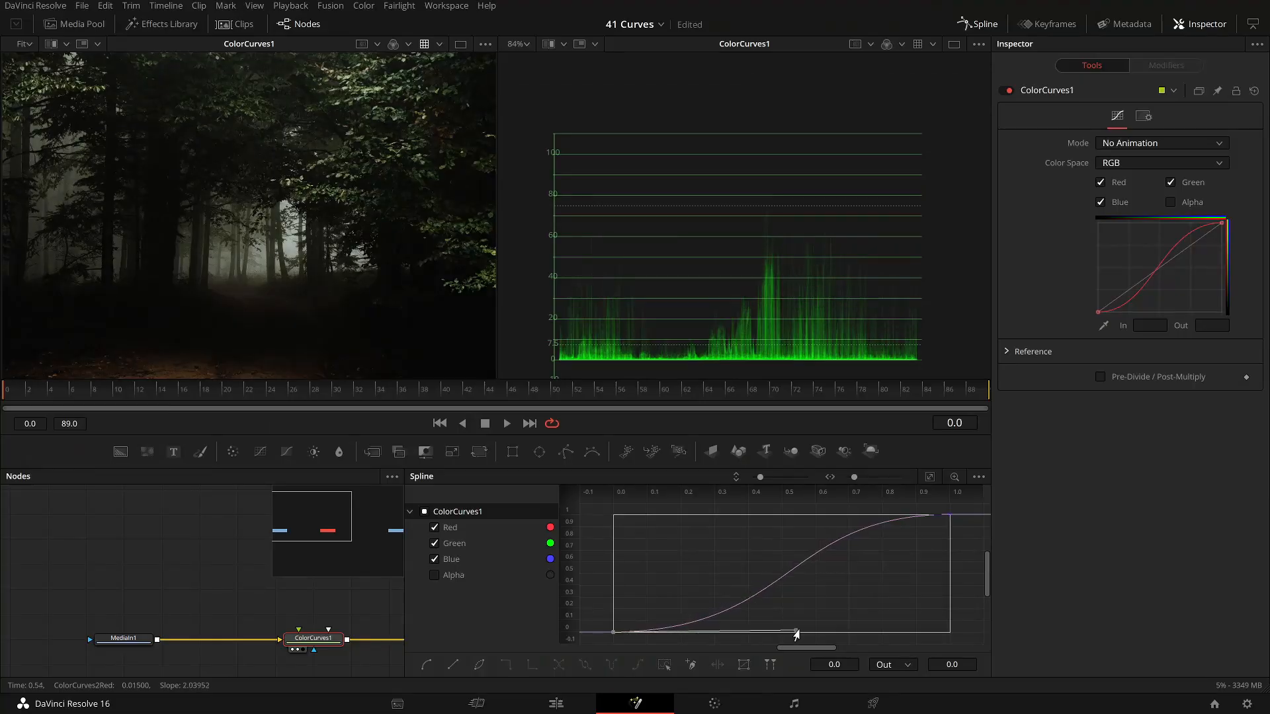
# Shorten and re-extend the black point's handle, then extend the white point's level handle to about mid-curve.
pyautogui.moveTo(796, 635); pyautogui.dragTo(711, 630)
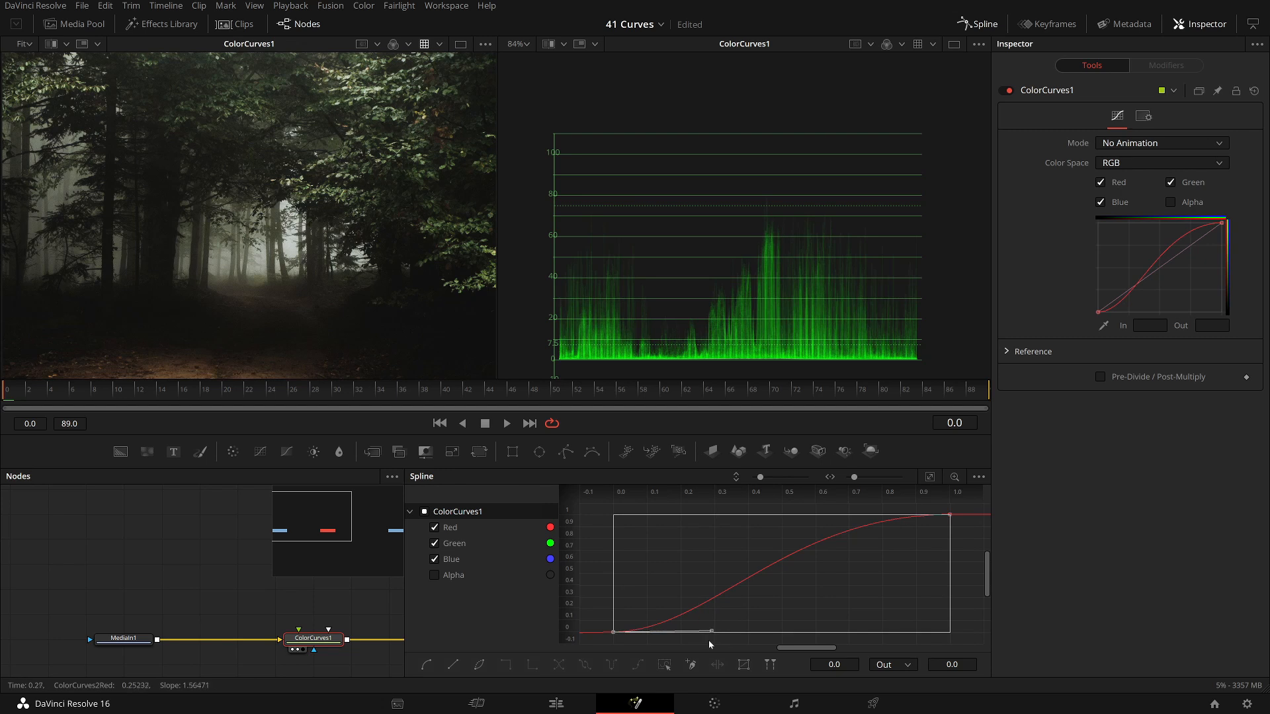
pyautogui.moveTo(711, 634); pyautogui.dragTo(801, 629)
pyautogui.click(950, 515)
pyautogui.moveTo(782, 521)
pyautogui.mouseDown()
pyautogui.moveTo(859, 518)
pyautogui.moveTo(720, 513)
pyautogui.moveTo(776, 516)
pyautogui.mouseUp()
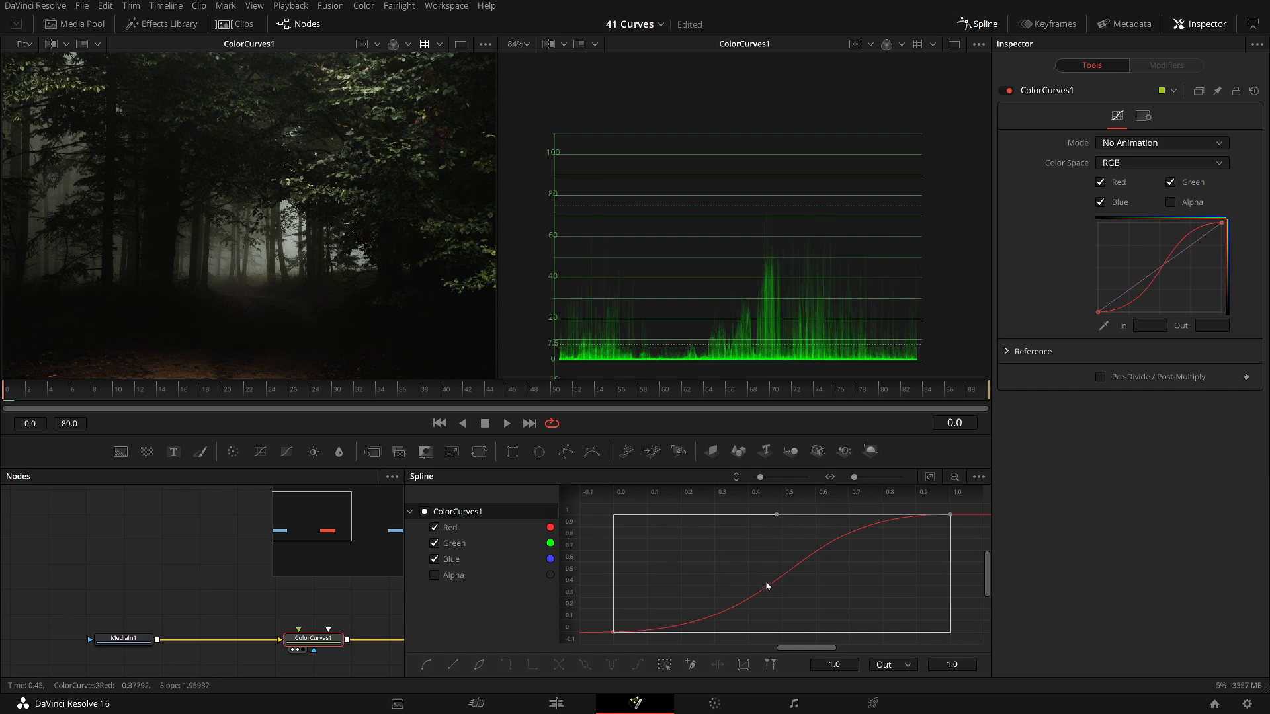
# Try adding a midtone point to the S-curve at about 0.47 in and 0.41 out, and undo it.
pyautogui.click(766, 586)
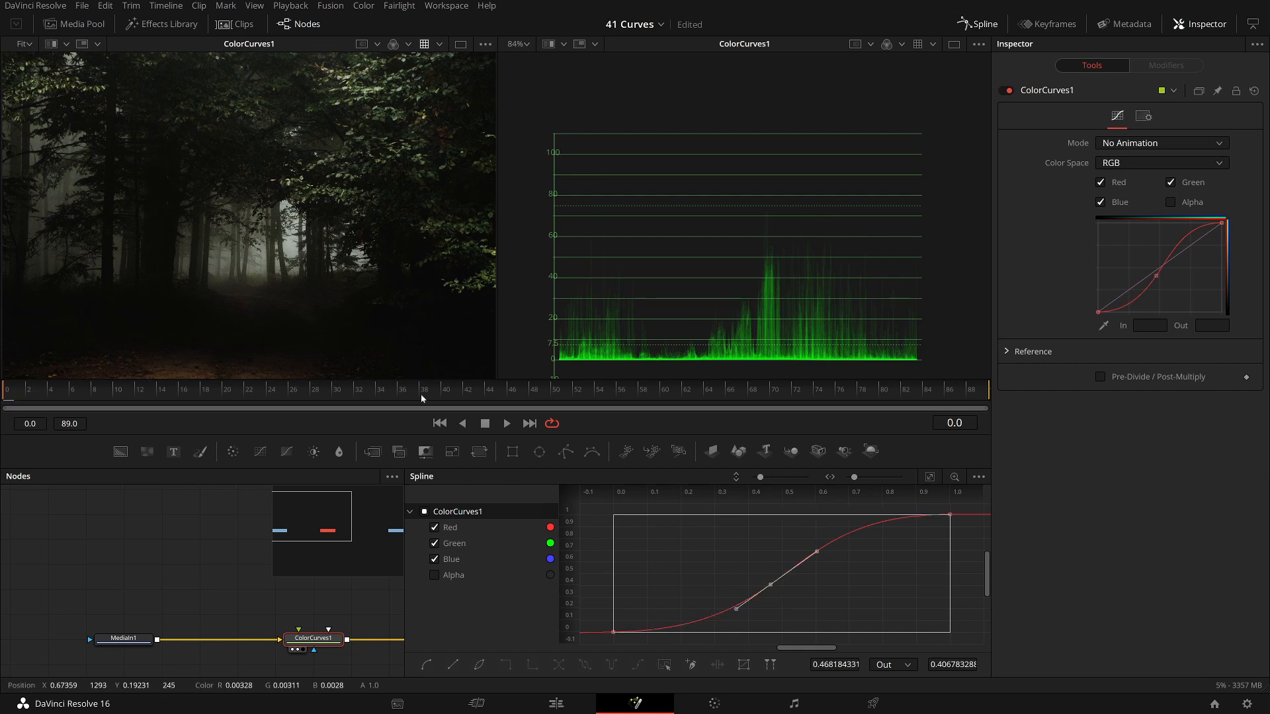
pyautogui.moveTo(765, 588)
pyautogui.mouseDown()
pyautogui.moveTo(714, 586)
pyautogui.moveTo(833, 581)
pyautogui.moveTo(767, 586)
pyautogui.mouseUp()
pyautogui.hotkey('ctrl', 'z')
pyautogui.hotkey('ctrl', 'z')
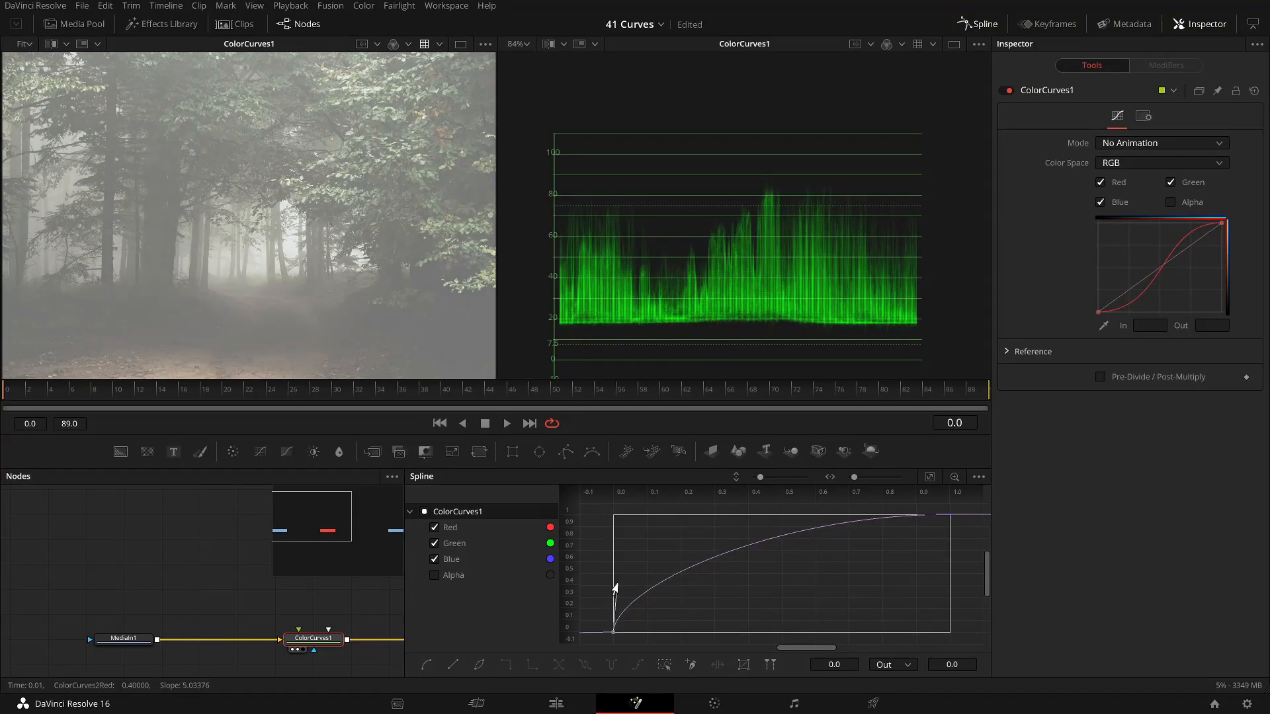
# Try inverting the S-curve by turning the handles of its black and white points nearly vertical, and undo it.
pyautogui.hotkey('ctrl', 'a')
pyautogui.moveTo(966, 538); pyautogui.dragTo(927, 500)
pyautogui.moveTo(774, 515); pyautogui.dragTo(948, 587)
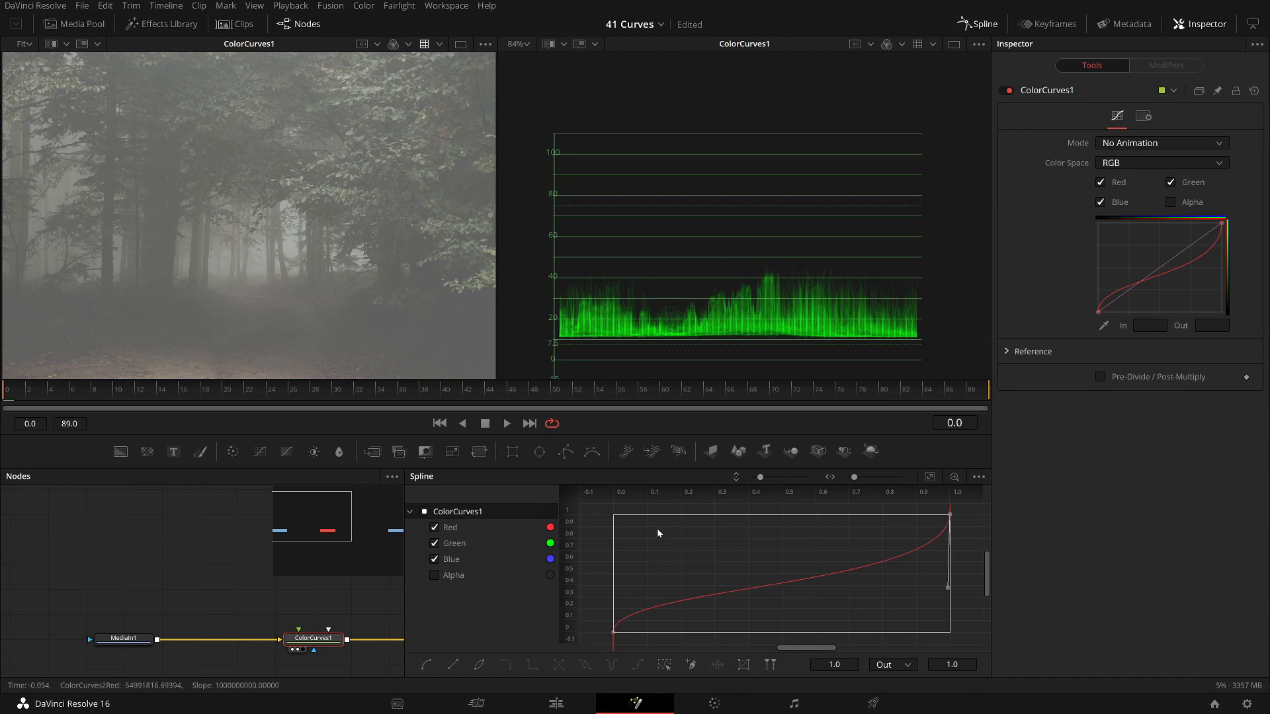
pyautogui.click(816, 556)
pyautogui.hotkey('ctrl', 'z')
pyautogui.hotkey('ctrl', 'z')
# Make the black and white points of the ColorCurves1 curve linear, so the curve is a straight diagonal.
pyautogui.click(949, 514)
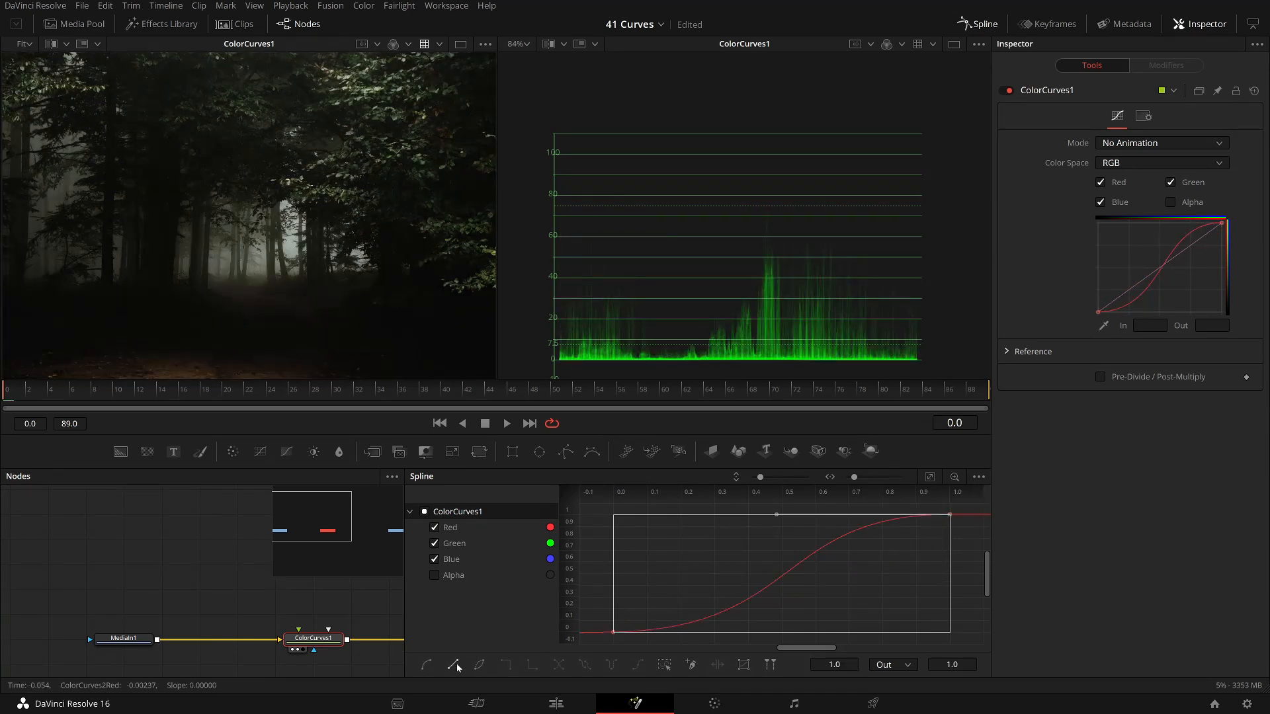
pyautogui.moveTo(599, 622); pyautogui.dragTo(620, 650)
pyautogui.click(455, 664)
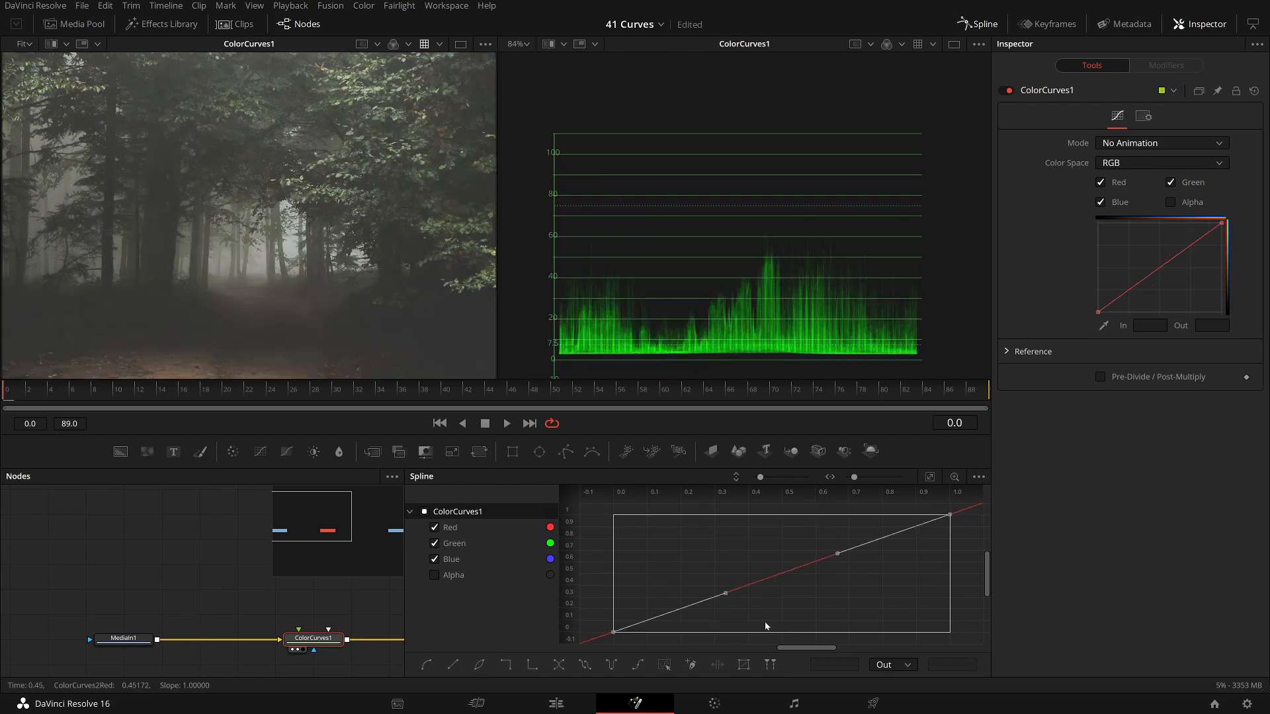
pyautogui.hotkey('shift', 'l')
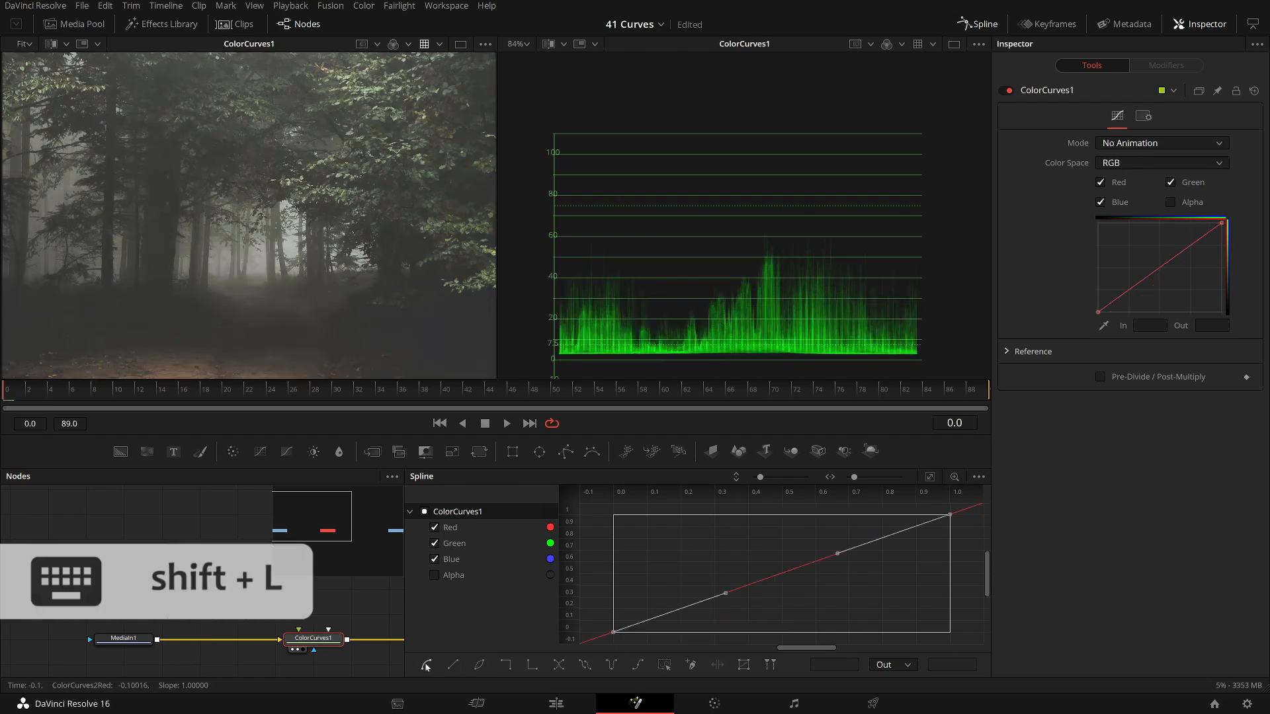
# Try adding a mid-curve point and a raised shadow point at about 0.32 in, smooth them, and delete both.
pyautogui.click(784, 572)
pyautogui.moveTo(722, 594); pyautogui.dragTo(844, 615)
pyautogui.click(832, 616)
pyautogui.click(427, 665)
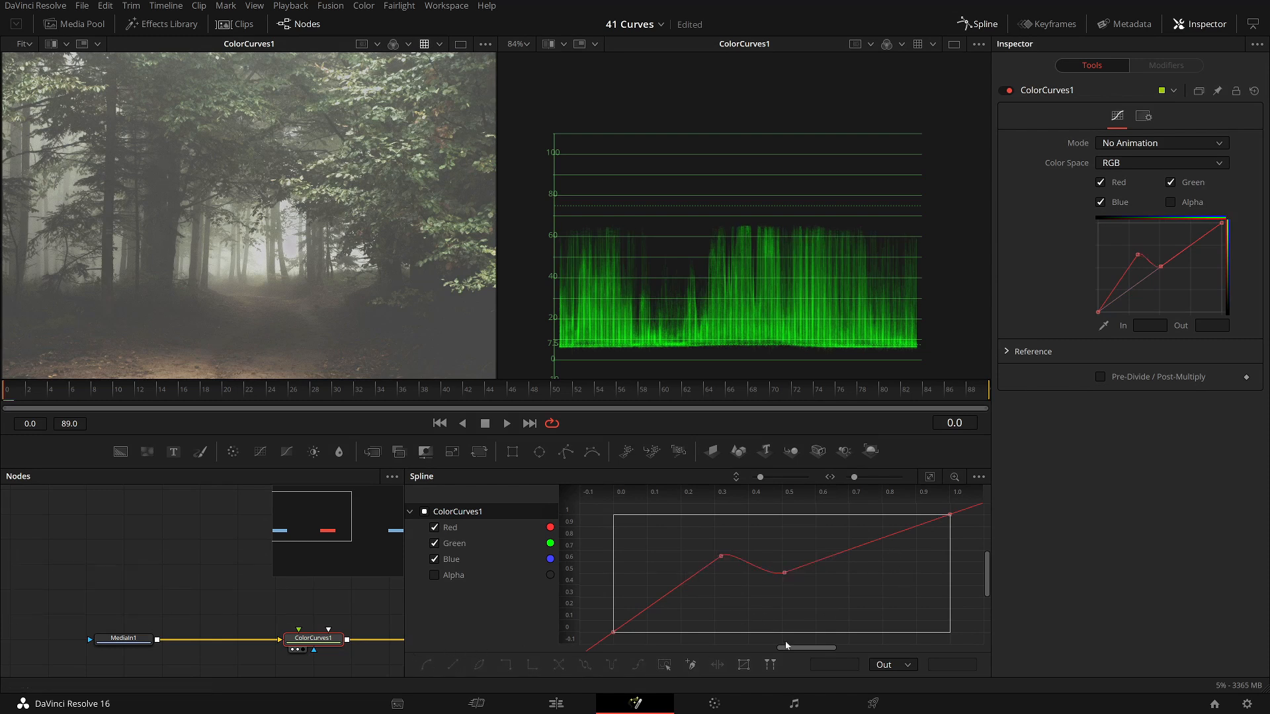
pyautogui.moveTo(680, 541)
pyautogui.mouseDown()
pyautogui.moveTo(853, 624)
pyautogui.moveTo(687, 535)
pyautogui.mouseUp()
pyautogui.click(795, 612)
pyautogui.press('Delete')
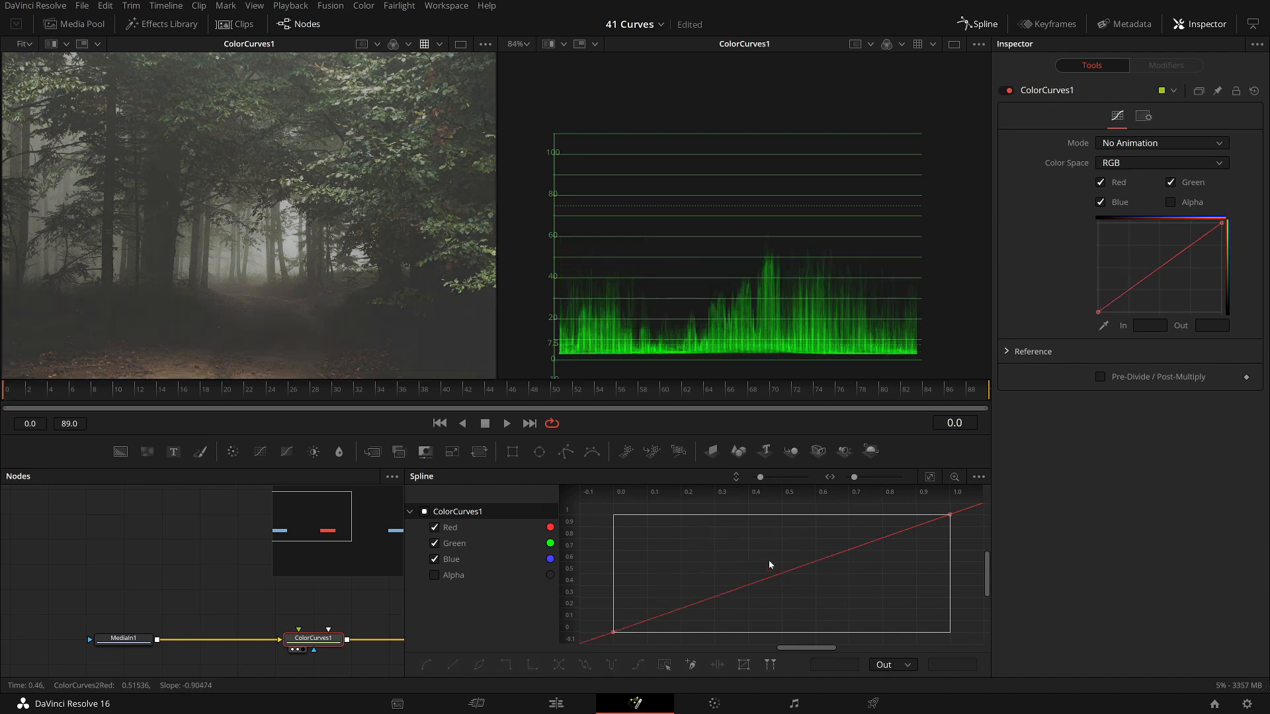
# Try adding a smoothed shadow point at 0.164 in and 0.01 out near the black point, and undo it.
pyautogui.moveTo(611, 632); pyautogui.dragTo(664, 637)
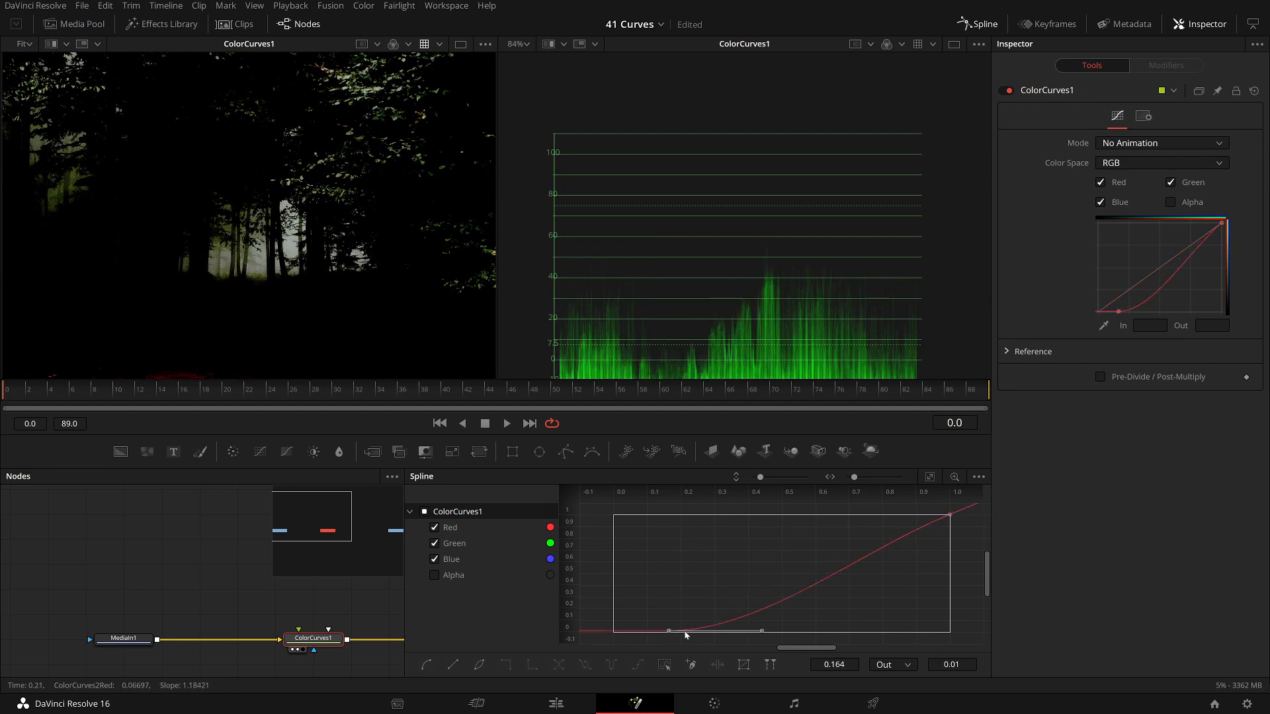
pyautogui.hotkey('shift', 's')
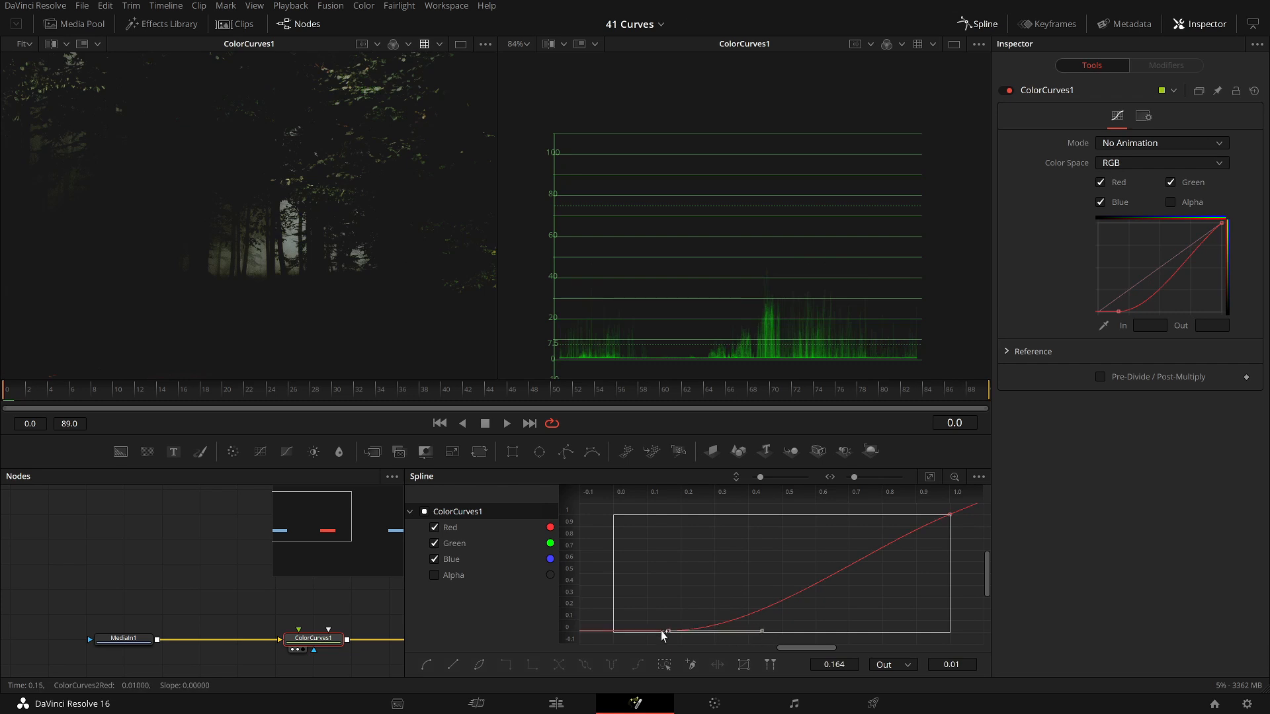
pyautogui.moveTo(666, 633); pyautogui.dragTo(669, 635)
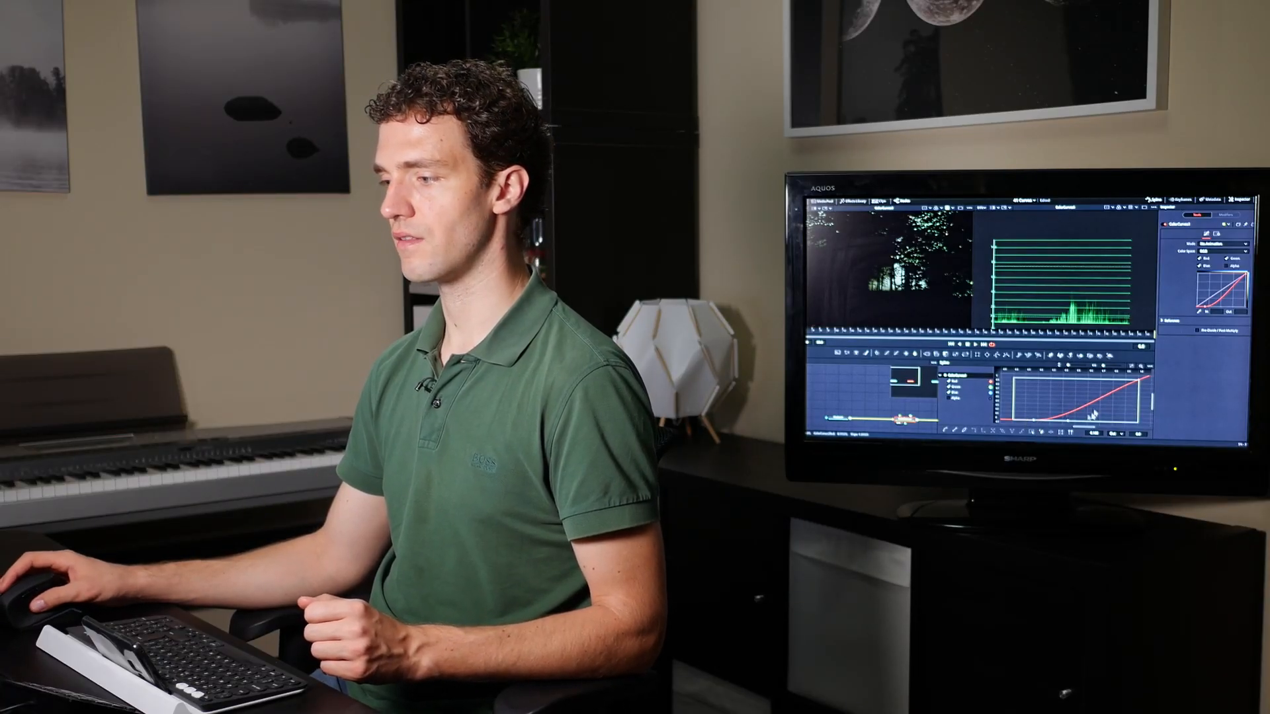
pyautogui.moveTo(1063, 416); pyautogui.dragTo(1065, 408)
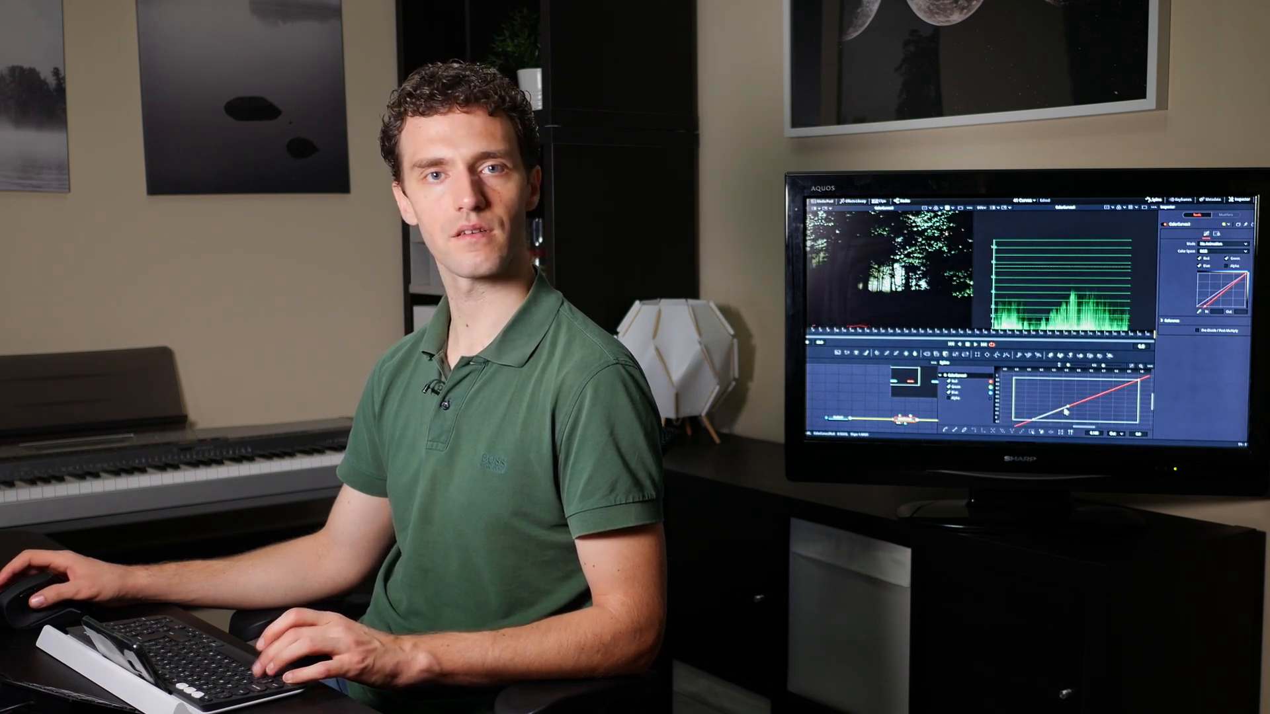
pyautogui.hotkey('ctrl', 'z')
pyautogui.hotkey('ctrl', 'z')
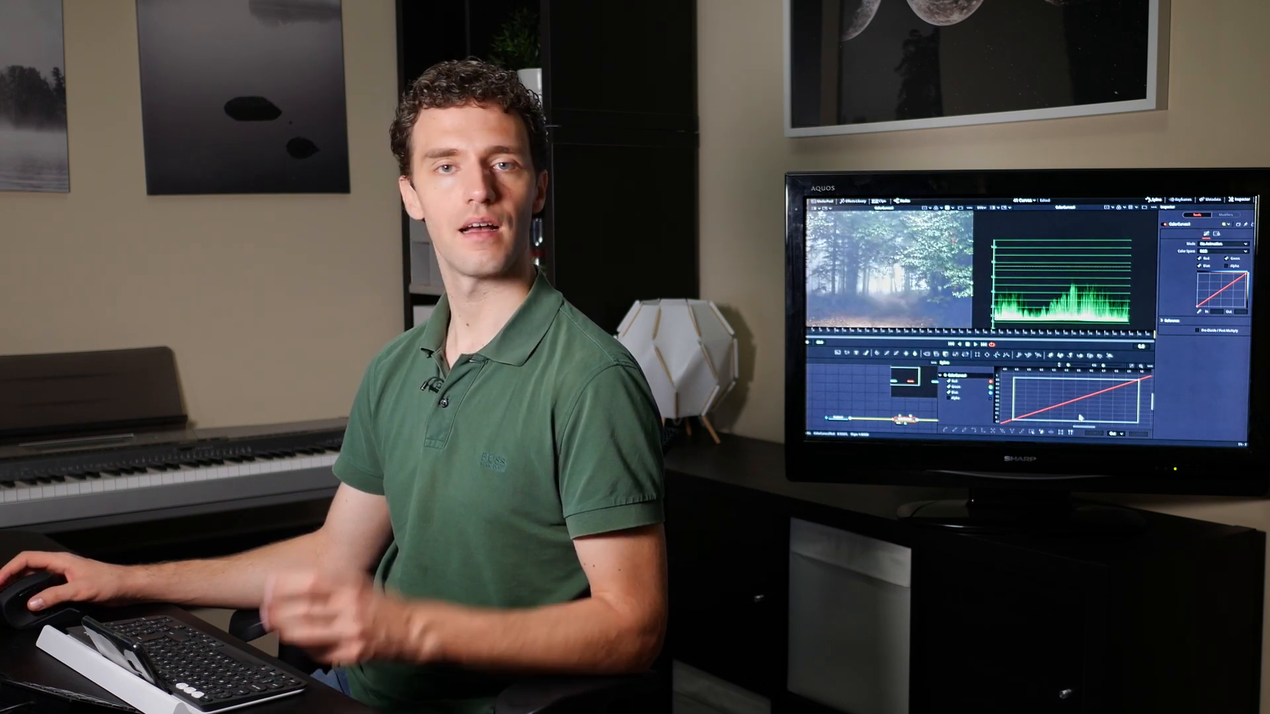
# Add a midtone point to the straight curve, raise it to 0.48 in and 0.69 out, and smooth it.
pyautogui.click(1071, 402)
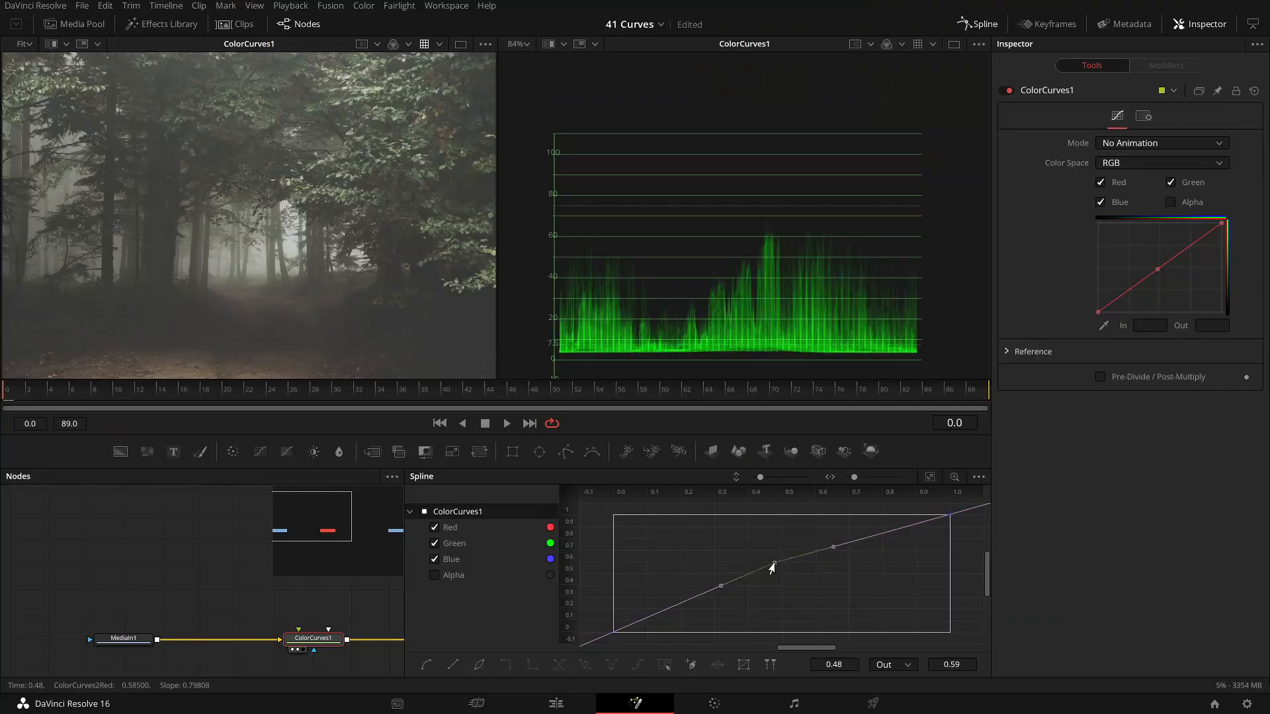
pyautogui.moveTo(770, 569)
pyautogui.mouseDown()
pyautogui.moveTo(774, 581)
pyautogui.moveTo(789, 569)
pyautogui.mouseUp()
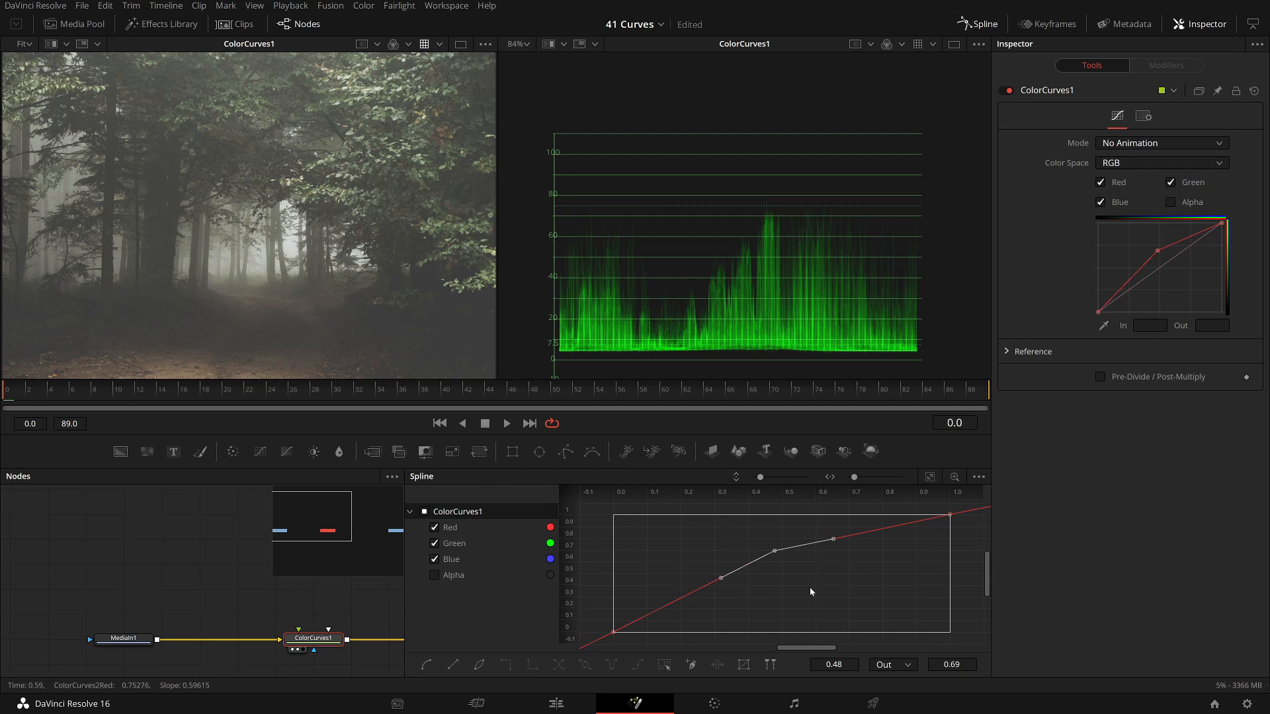
pyautogui.hotkey('shift', 's')
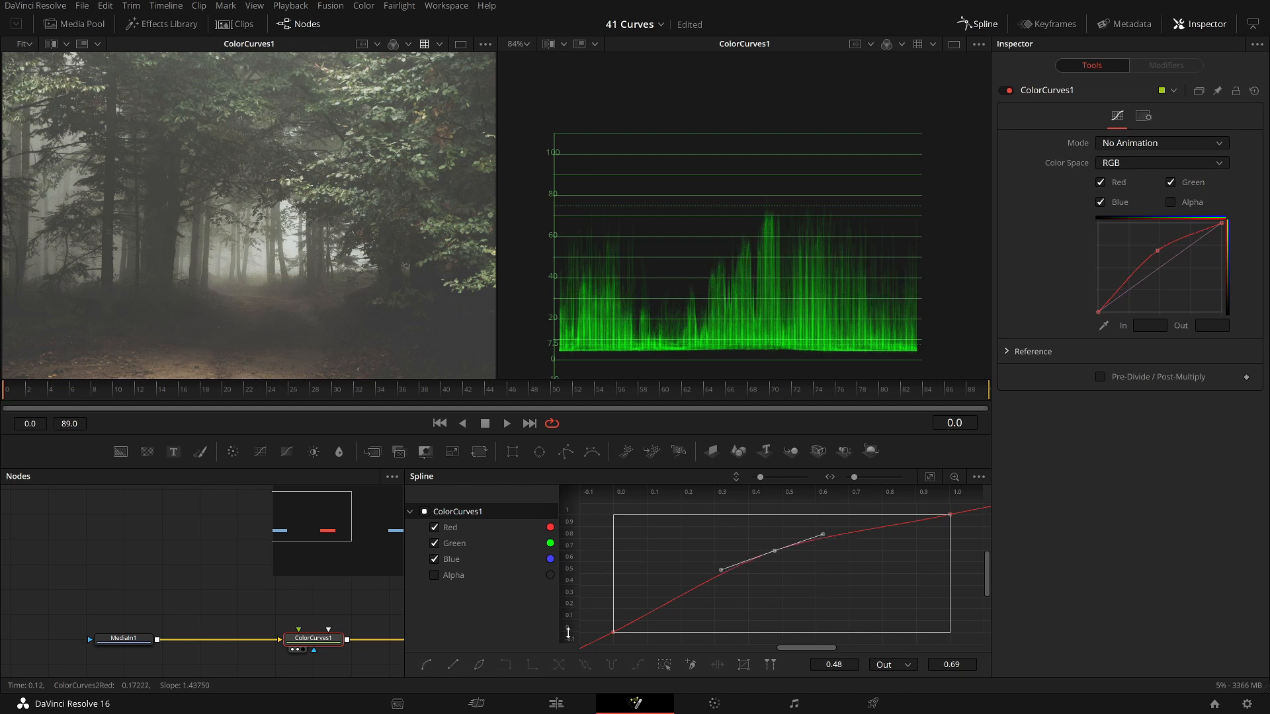
# Lengthen both Bezier handles of the midtone point and move the point to 0.516 in and 0.51 out.
pyautogui.moveTo(772, 554); pyautogui.dragTo(857, 533)
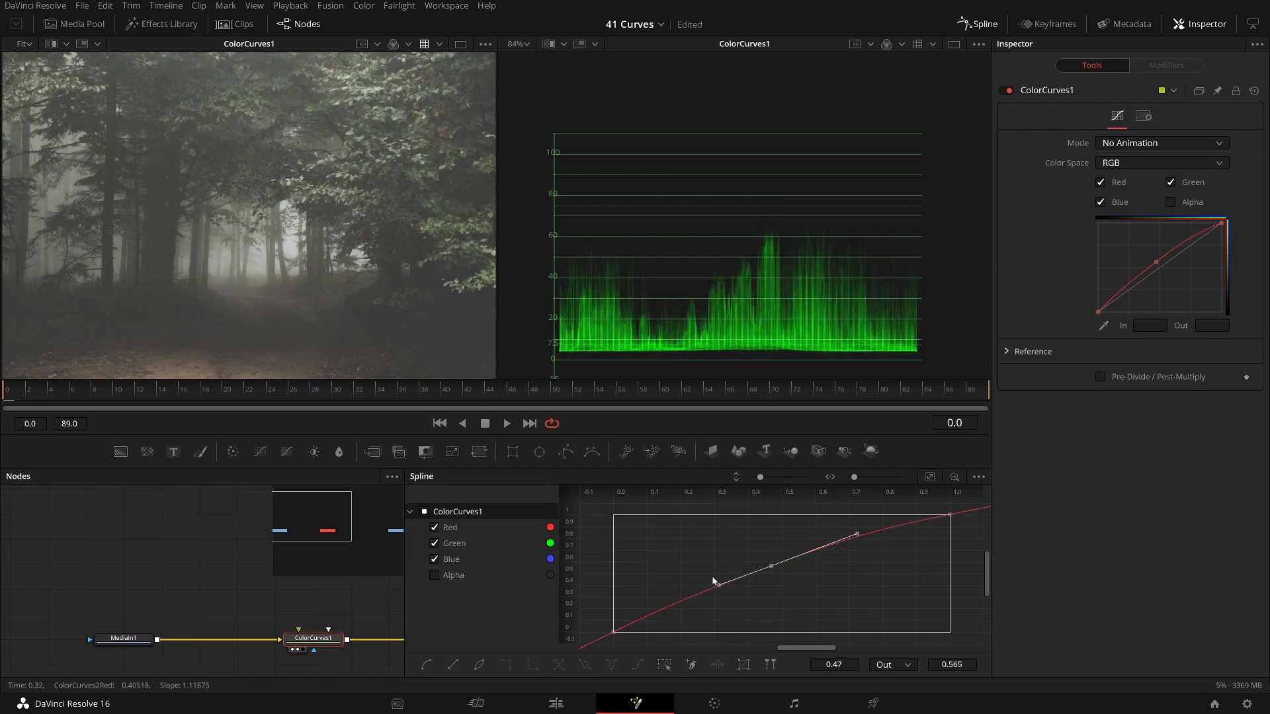
pyautogui.moveTo(717, 586); pyautogui.dragTo(646, 609)
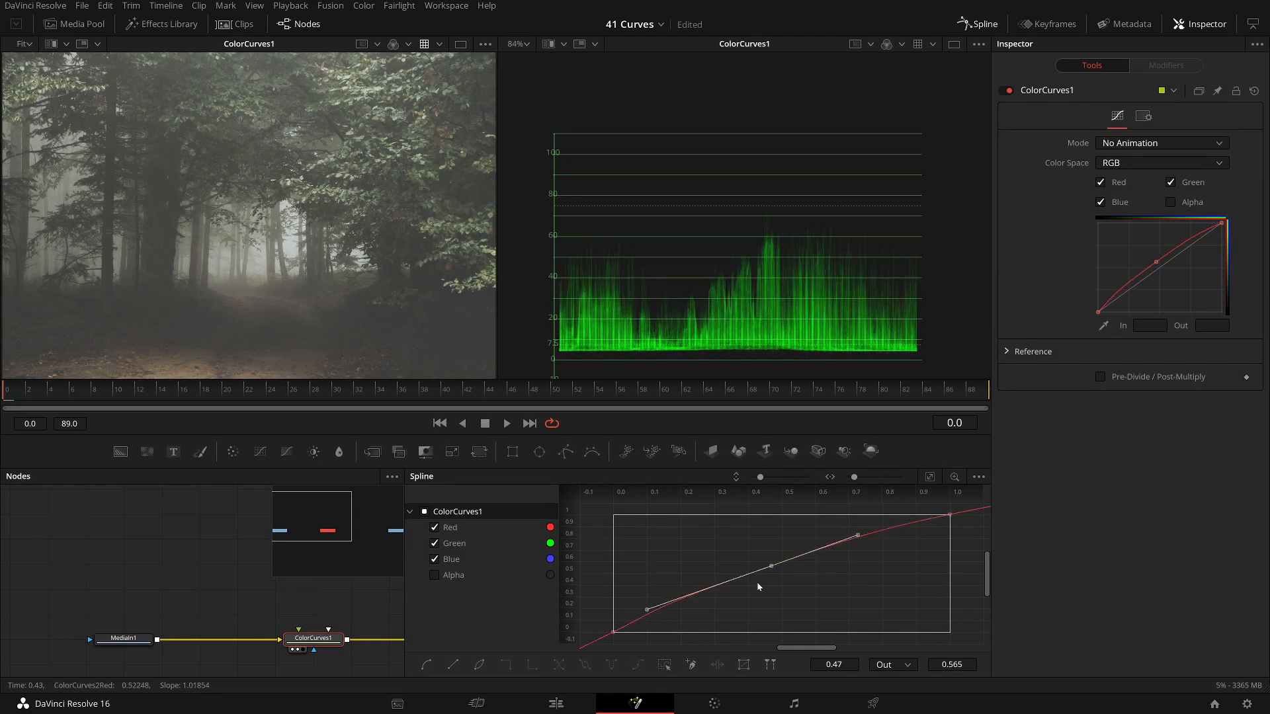
pyautogui.moveTo(767, 571)
pyautogui.mouseDown()
pyautogui.moveTo(784, 592)
pyautogui.moveTo(783, 577)
pyautogui.mouseUp()
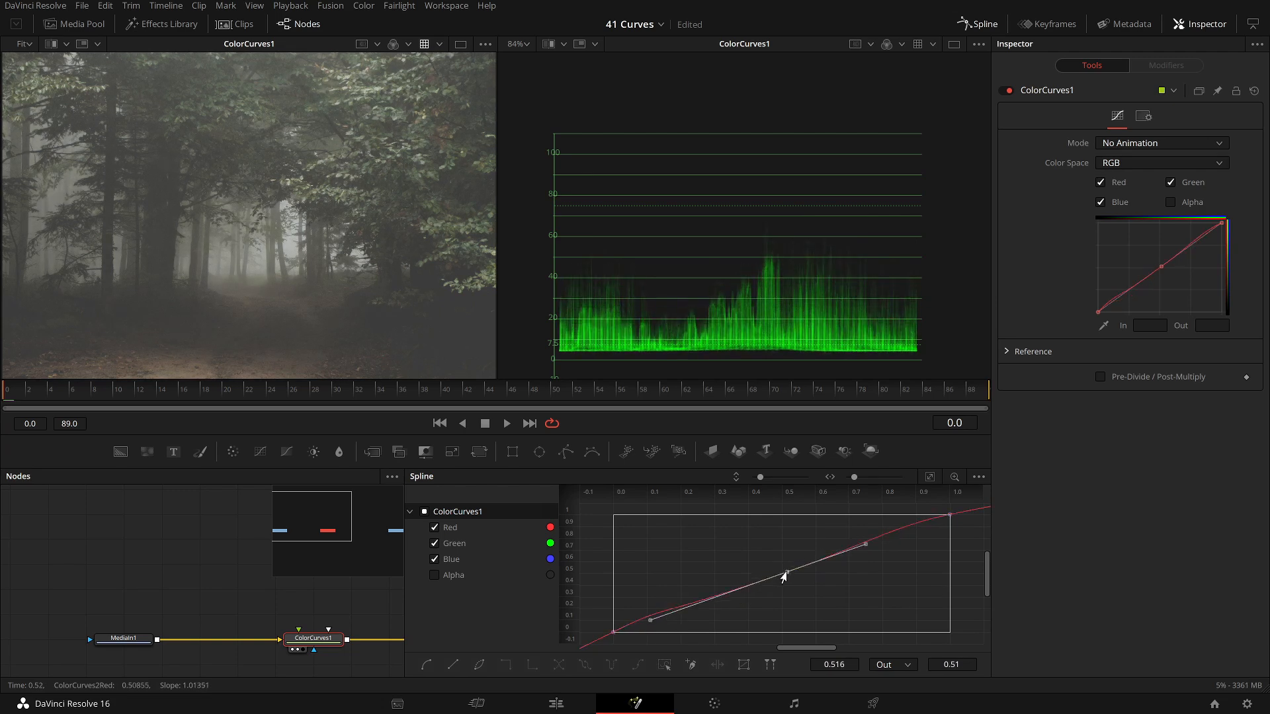
# Make the curve's black and white points linear, and raise the midtone point to 0.484 in and 0.715 out.
pyautogui.moveTo(598, 605); pyautogui.dragTo(638, 647)
pyautogui.hotkey('shift', 'l')
pyautogui.click(951, 514)
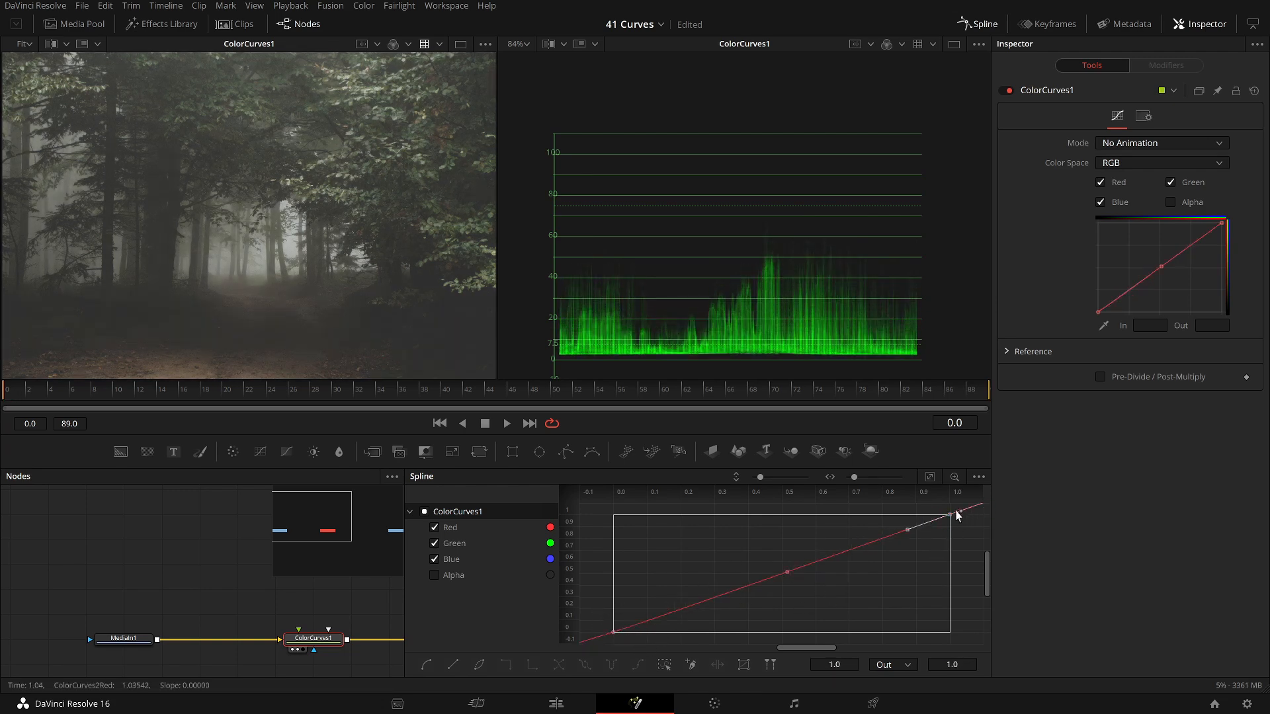
pyautogui.moveTo(782, 570); pyautogui.dragTo(775, 548)
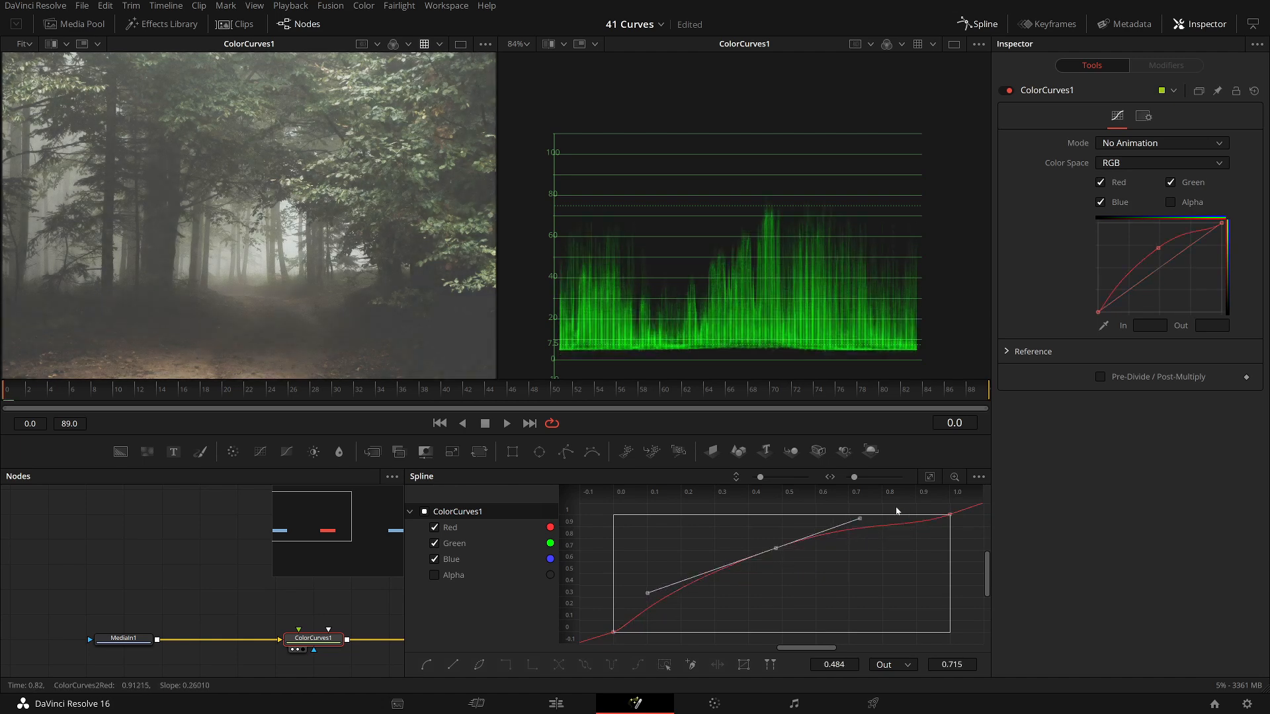
# Apply smoothing to the raised curve's midtone and black points.
pyautogui.hotkey('shift', 's')
pyautogui.moveTo(593, 599); pyautogui.dragTo(615, 627)
pyautogui.hotkey('shift', 's')
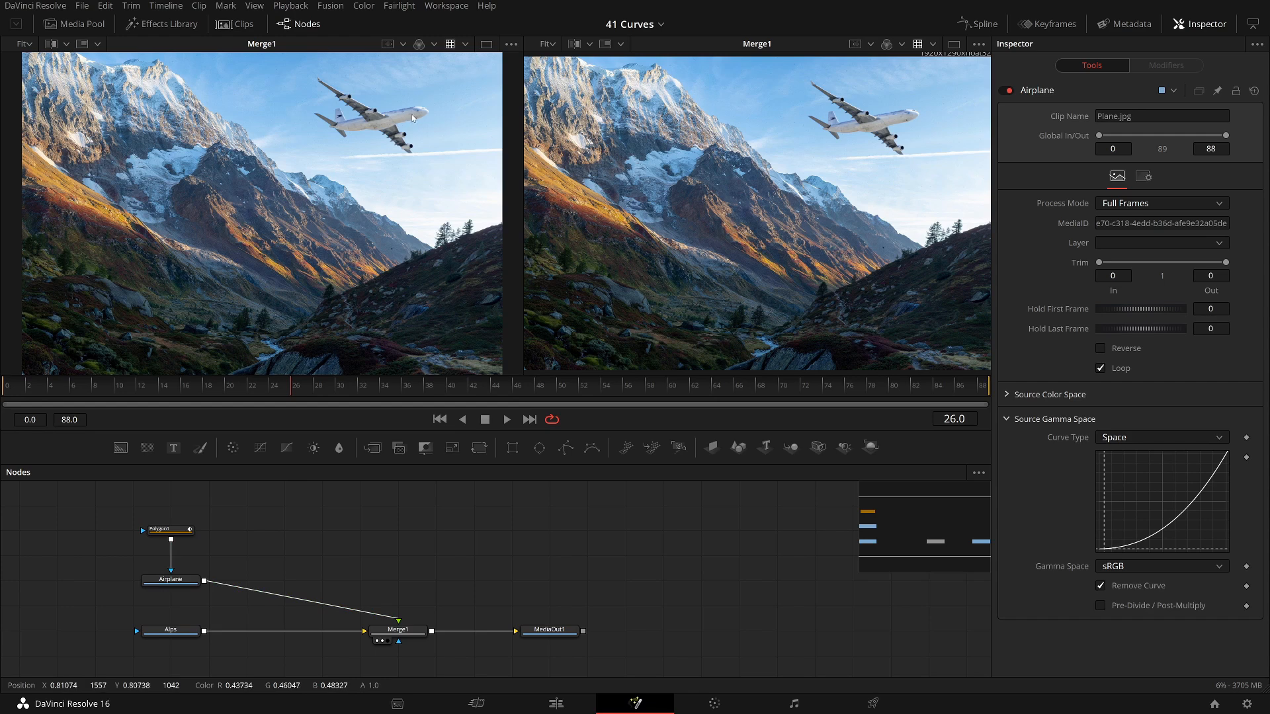
# Detach the Polygon1 mask from the Airplane node, view the unmasked Airplane image, and reconnect the mask.
pyautogui.click(189, 585)
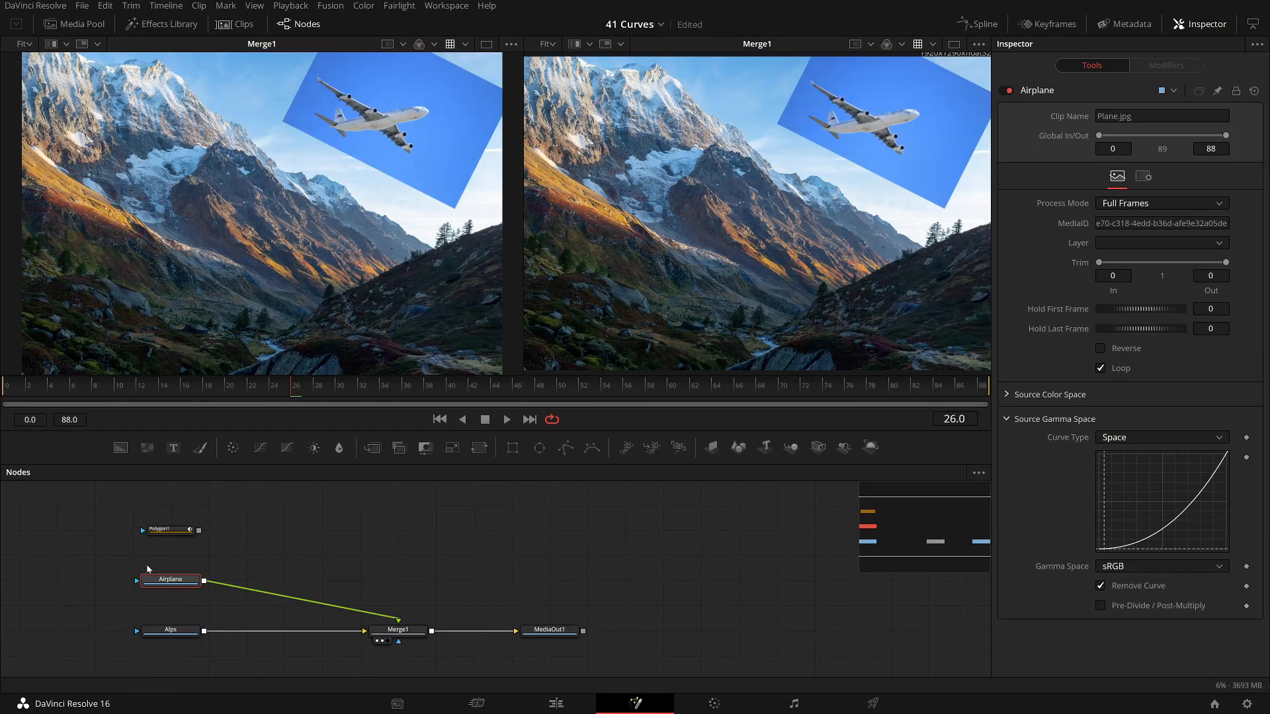
pyautogui.press('1')
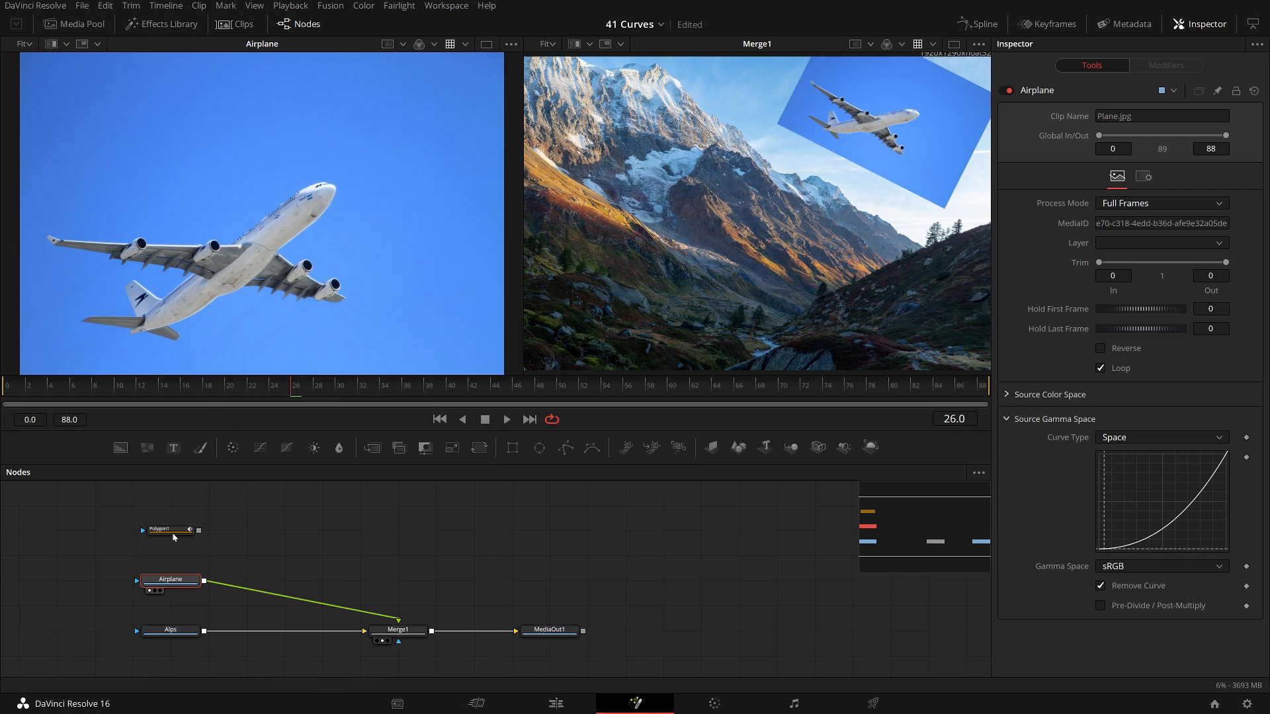
pyautogui.moveTo(200, 533); pyautogui.dragTo(182, 580)
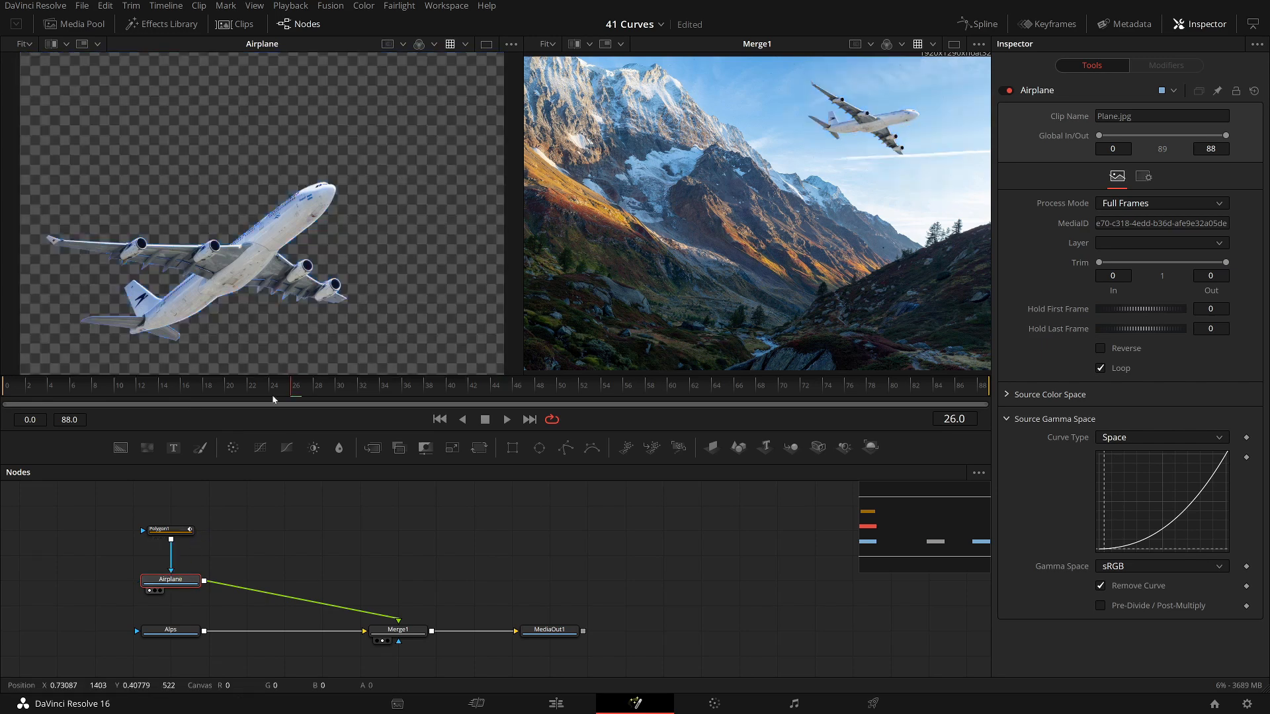
# View Merge1 in place of Airplane and examine the plane, the distant mountain ridge and its shadows at high magnification.
pyautogui.moveTo(398, 630); pyautogui.dragTo(381, 352)
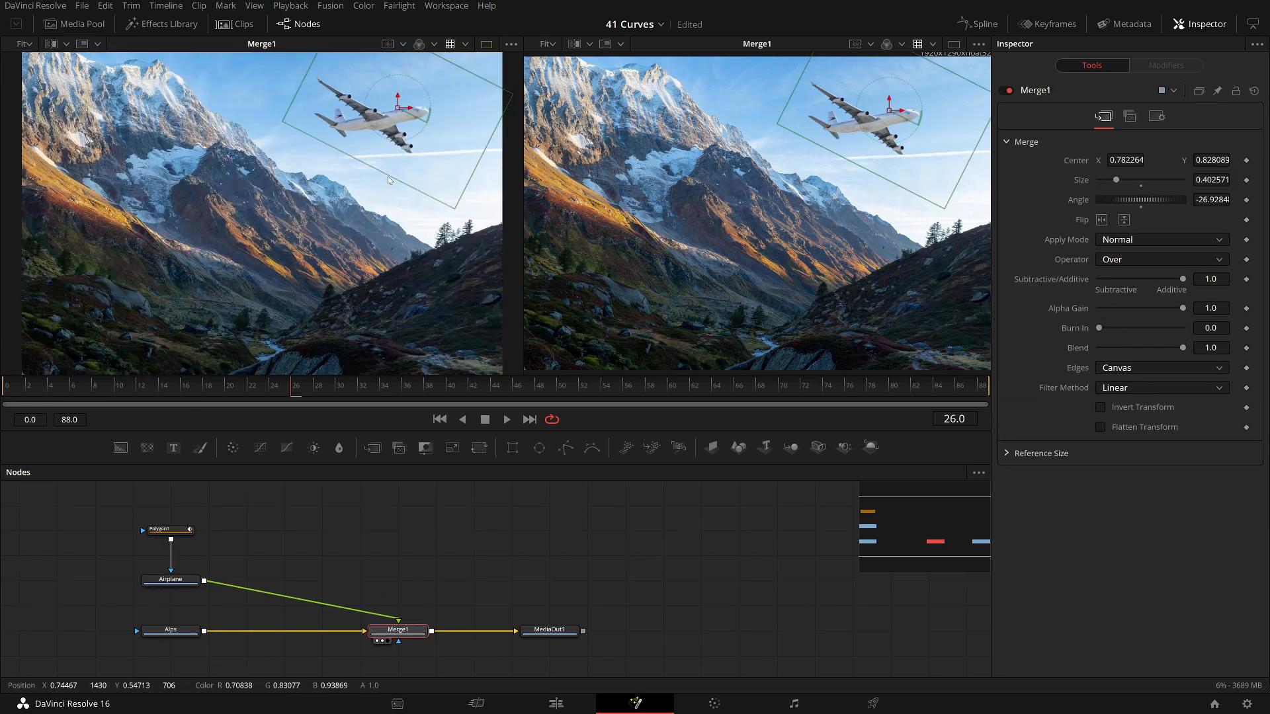
pyautogui.scroll(5, 281, 116)
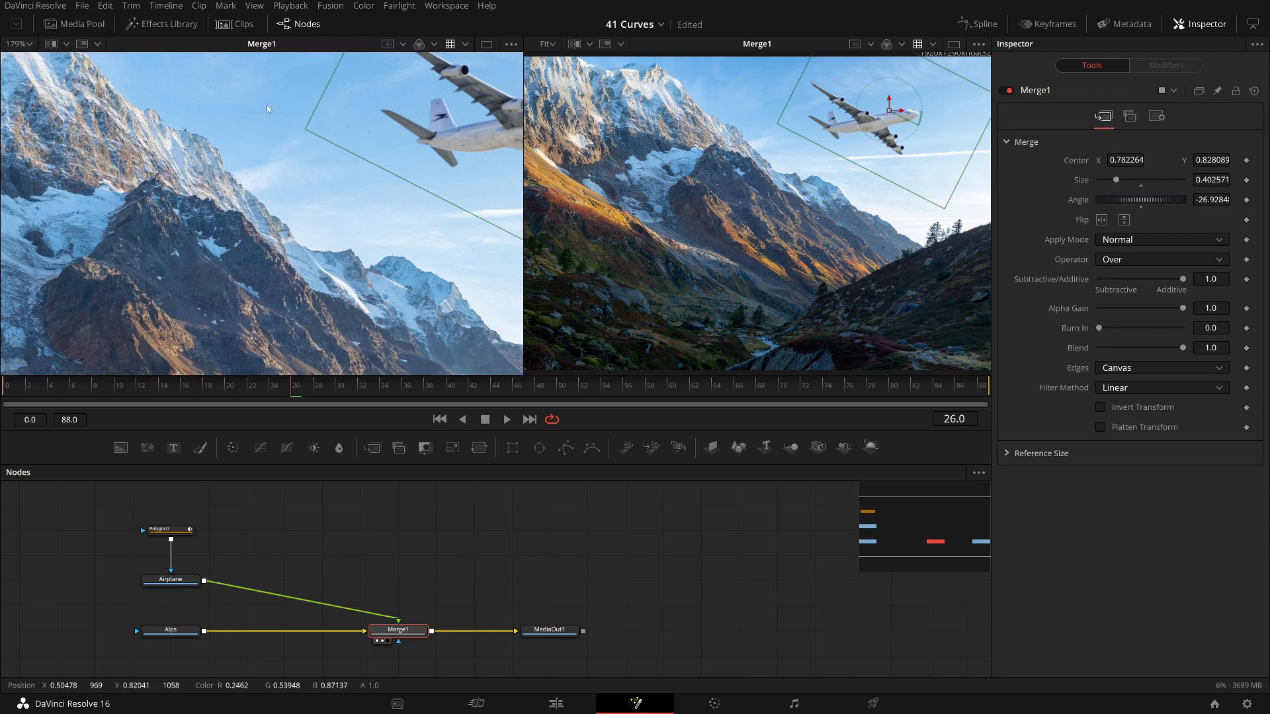
pyautogui.moveTo(354, 187); pyautogui.dragTo(193, 92)
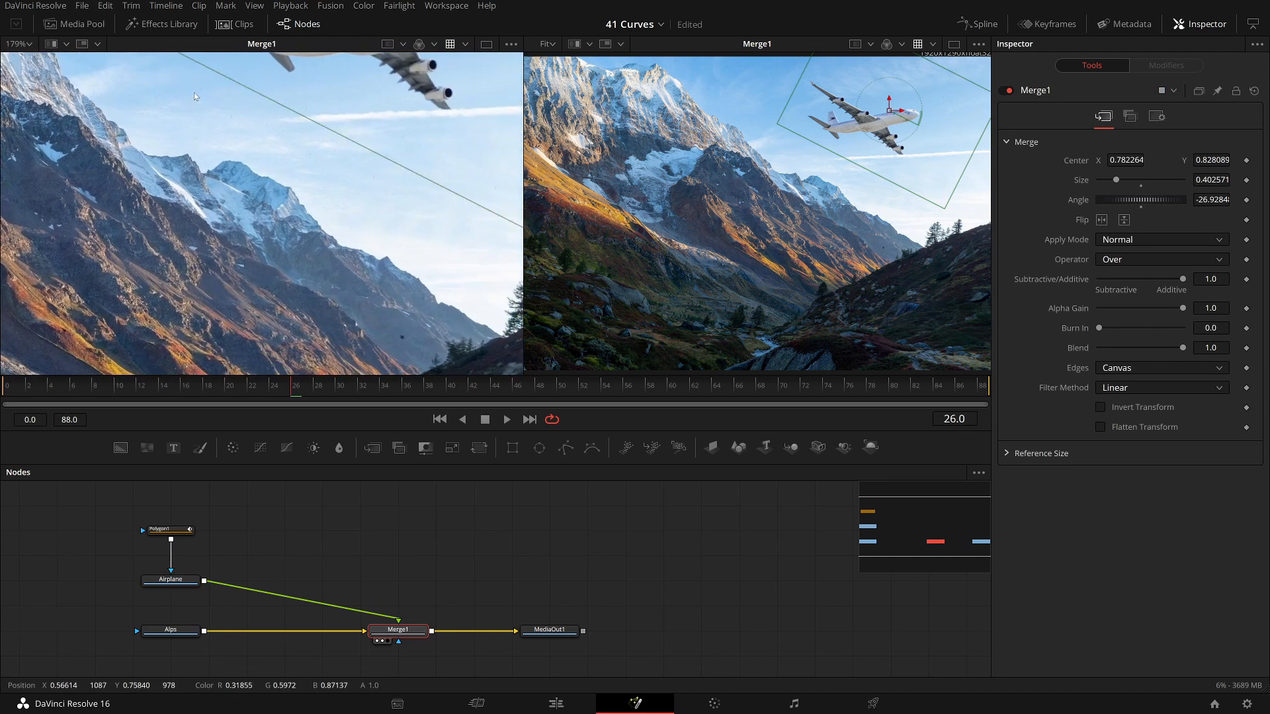
pyautogui.moveTo(417, 183); pyautogui.dragTo(233, 245)
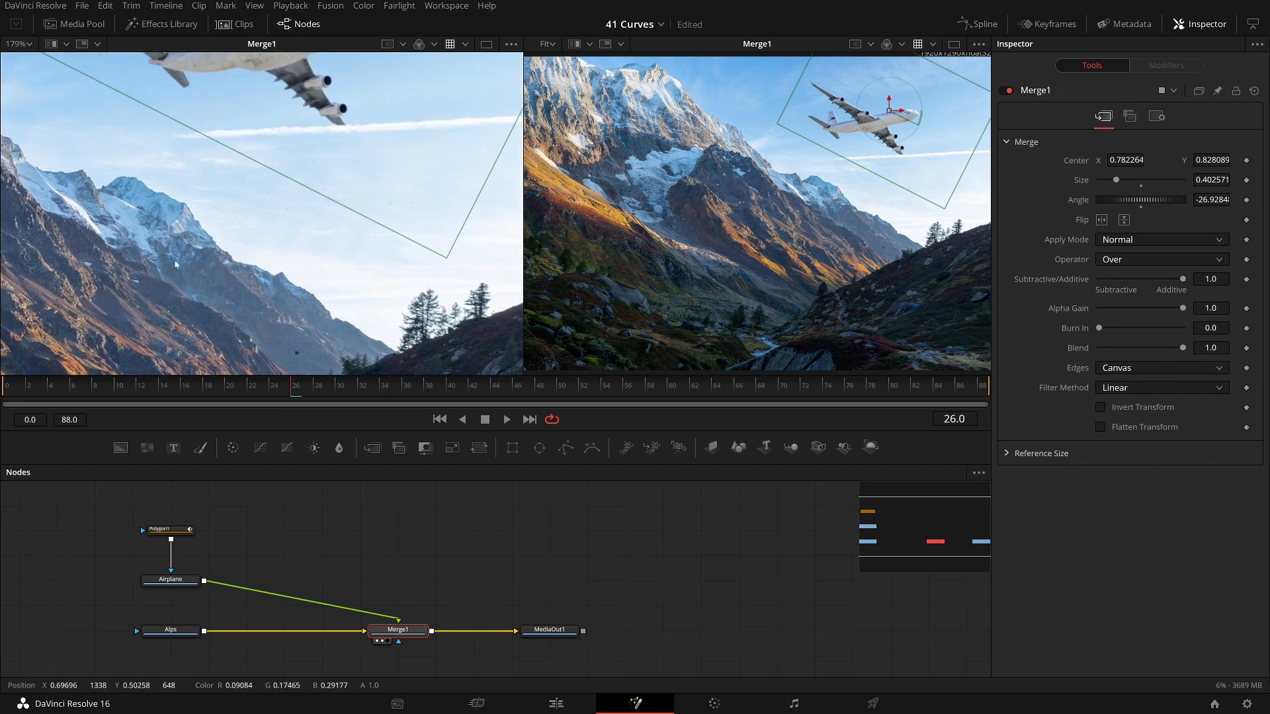
pyautogui.scroll(5, 219, 190)
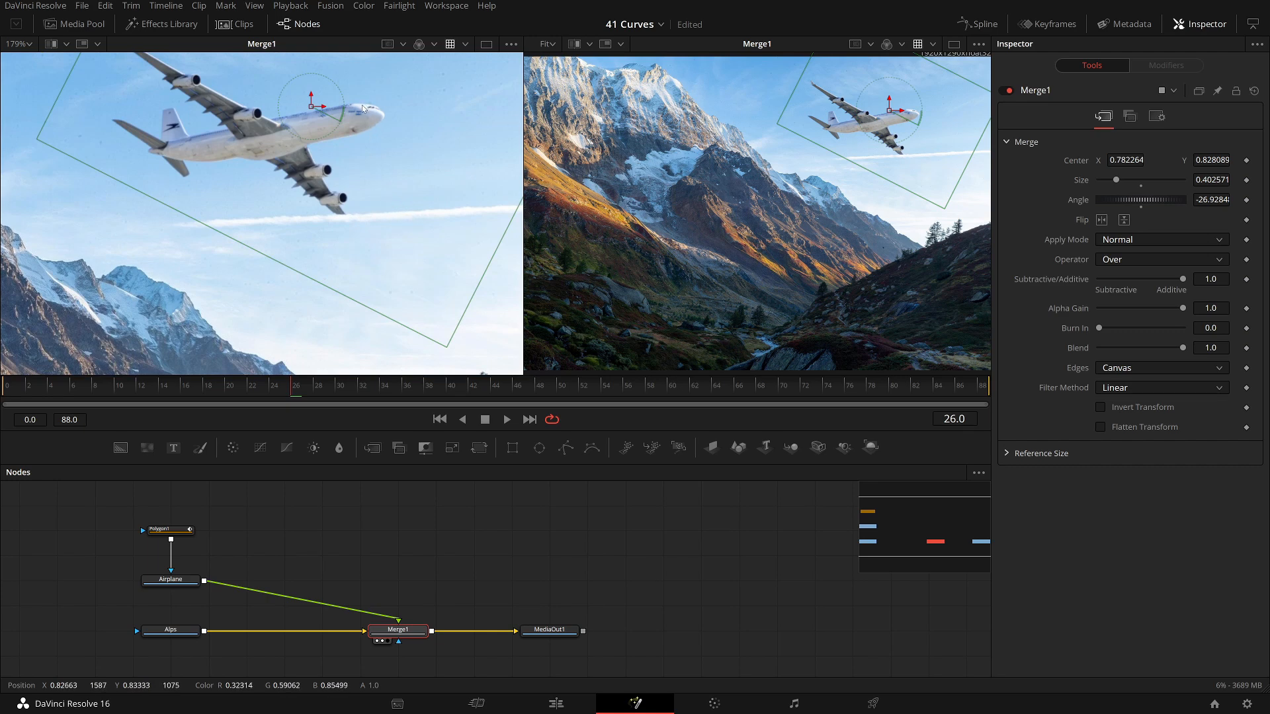
pyautogui.hscroll(-4, 278, 228)
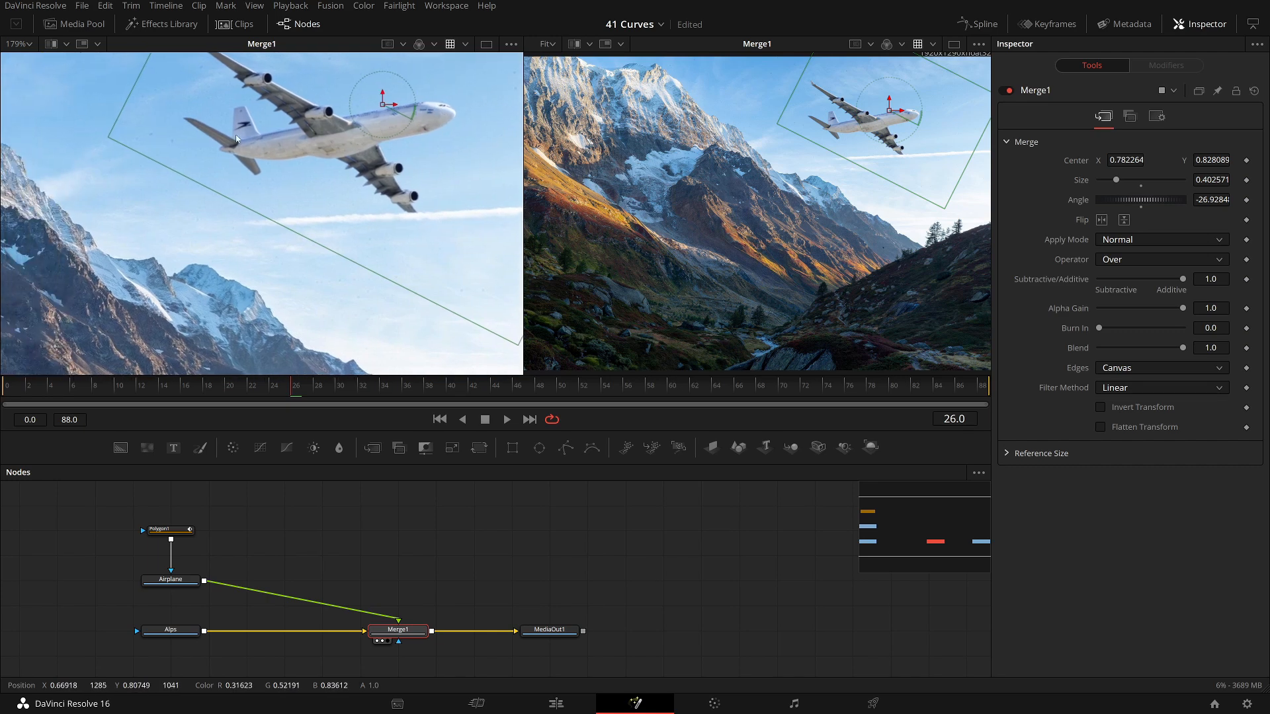
pyautogui.scroll(8, 342, 243)
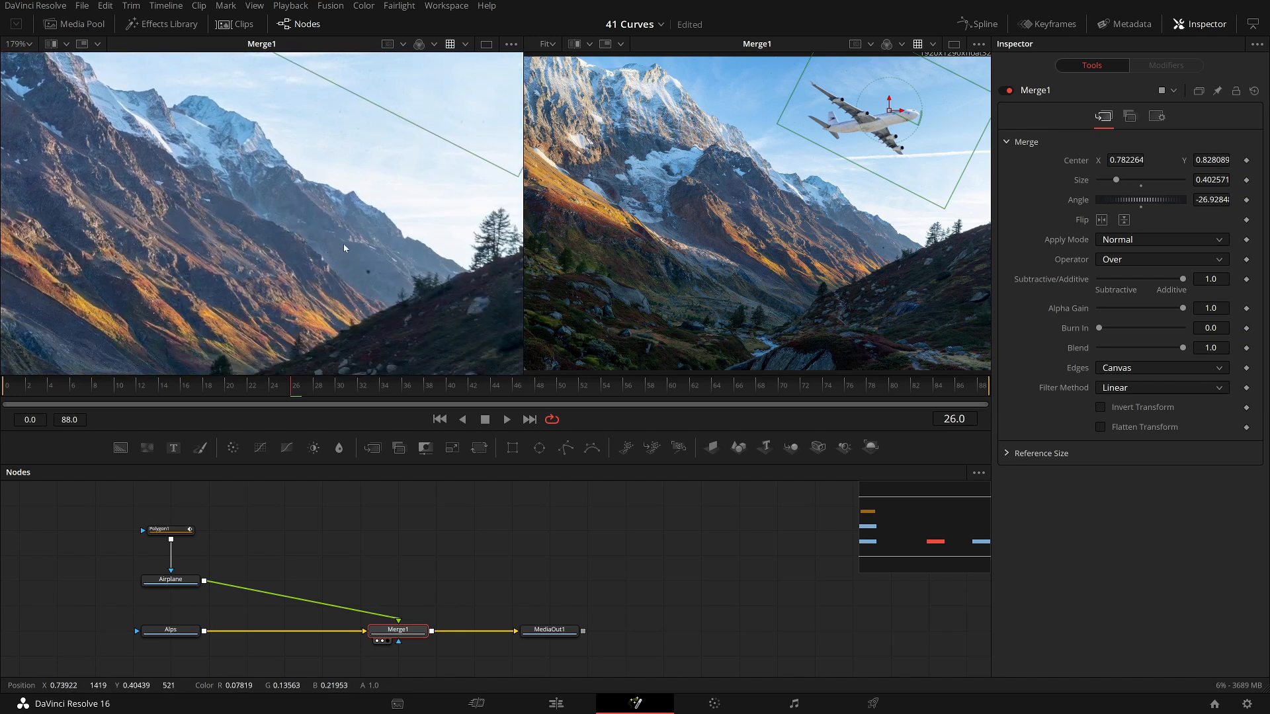
pyautogui.scroll(-7, 341, 244)
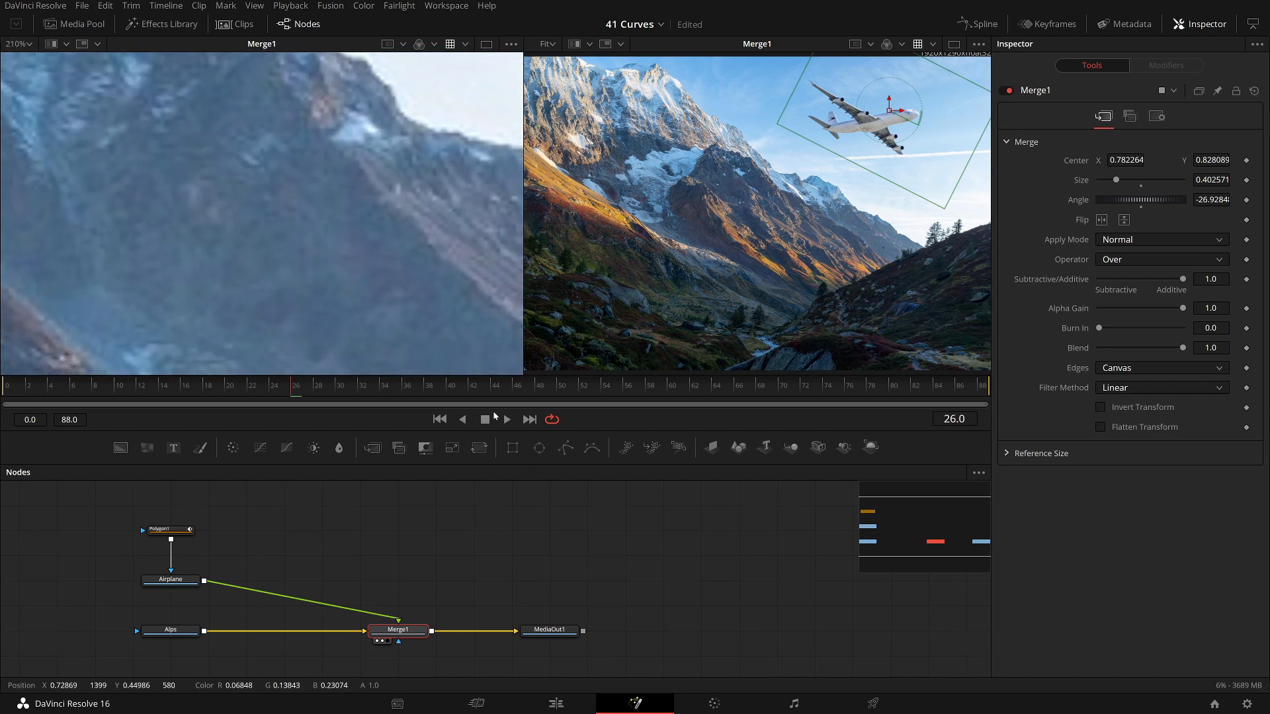
pyautogui.moveTo(370, 310); pyautogui.dragTo(324, 282)
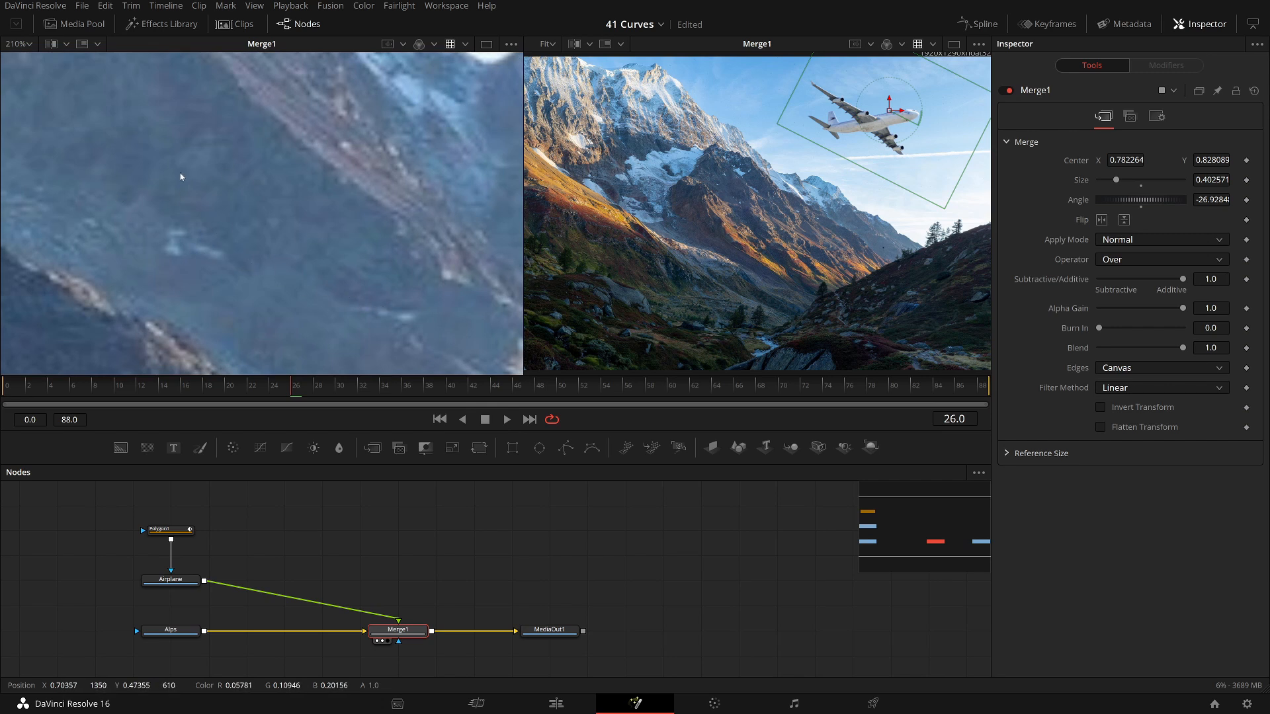
pyautogui.scroll(-5, 259, 190)
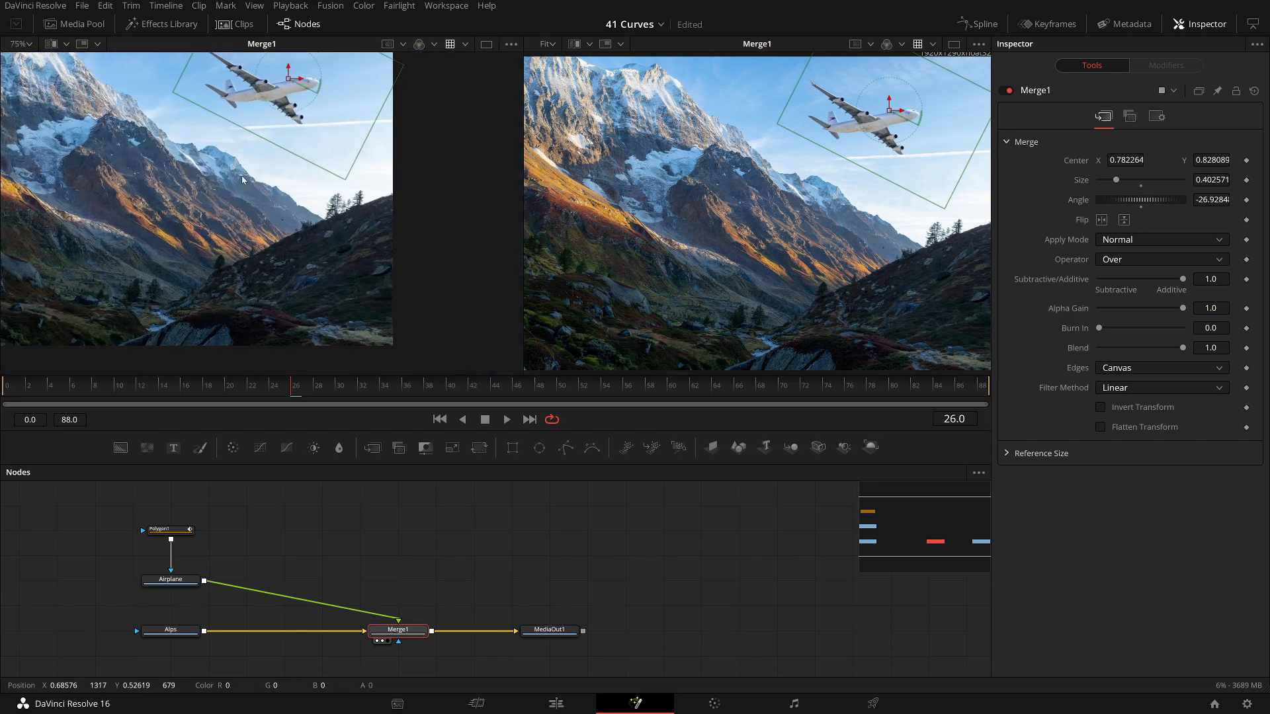
pyautogui.scroll(1, 242, 179)
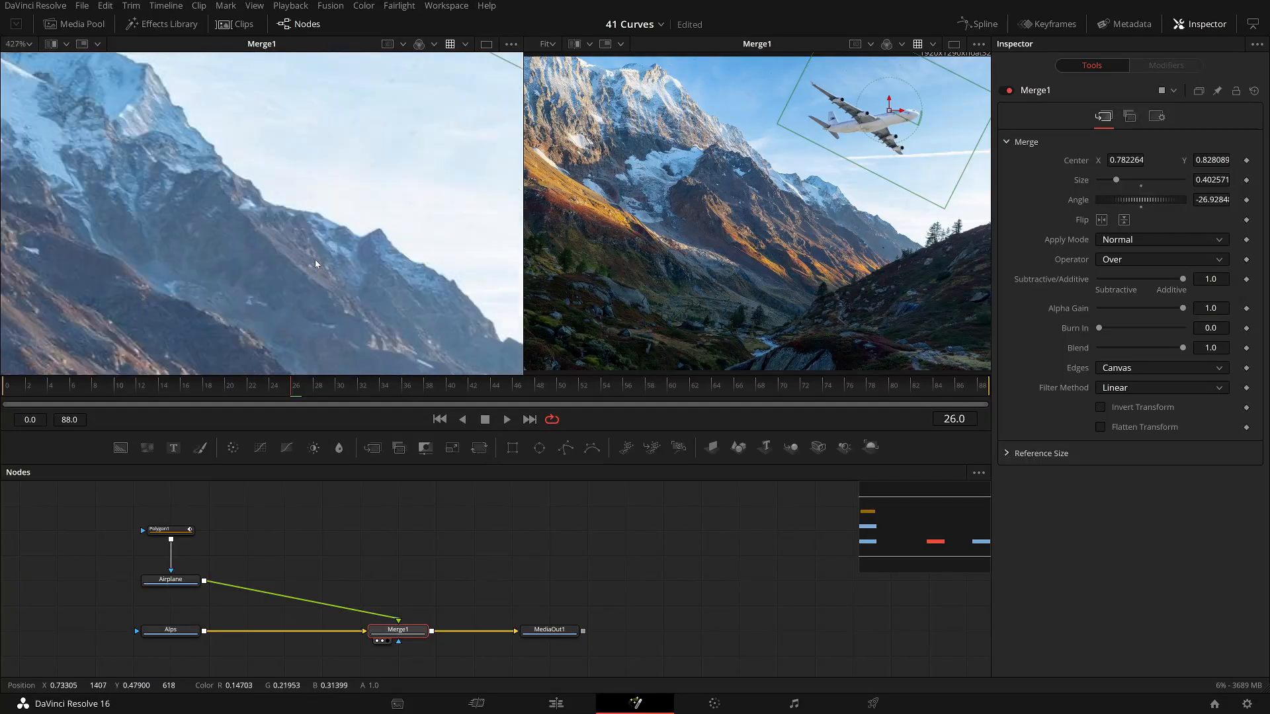
pyautogui.scroll(2, 316, 263)
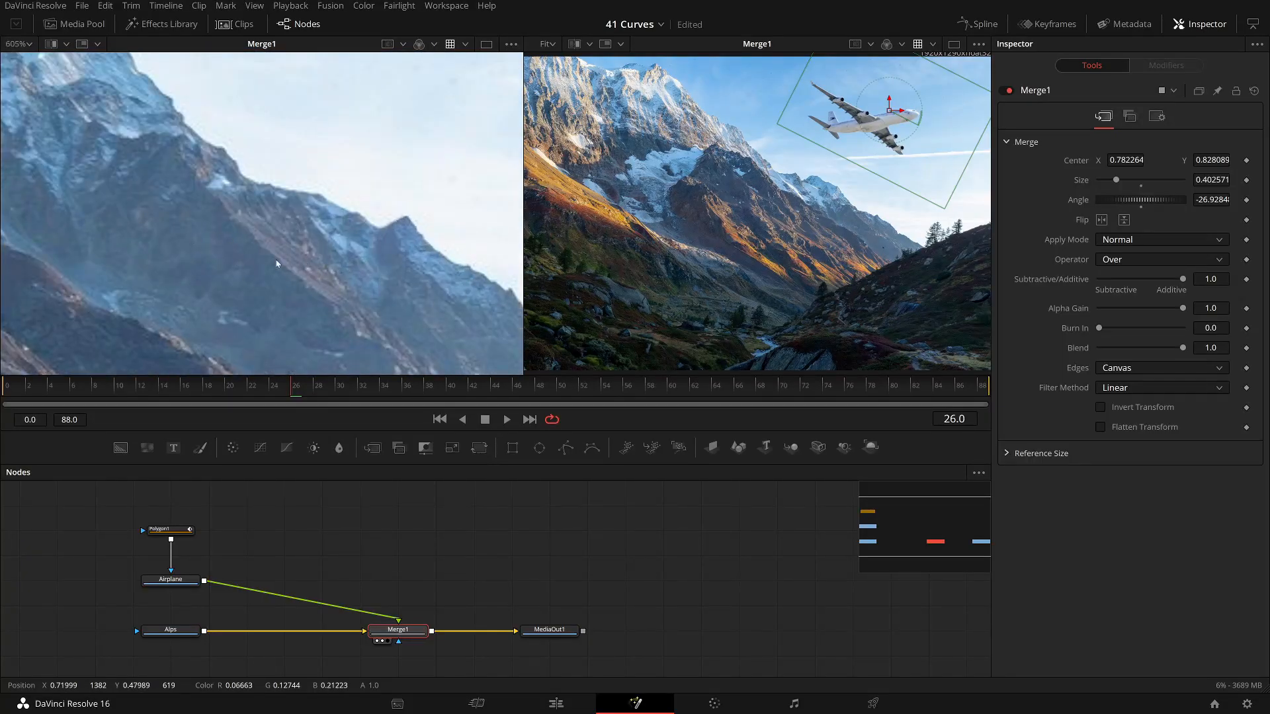
# Insert a ColorCurves node on the connection between the Airplane node and Merge1.
pyautogui.scroll(-10, 253, 267)
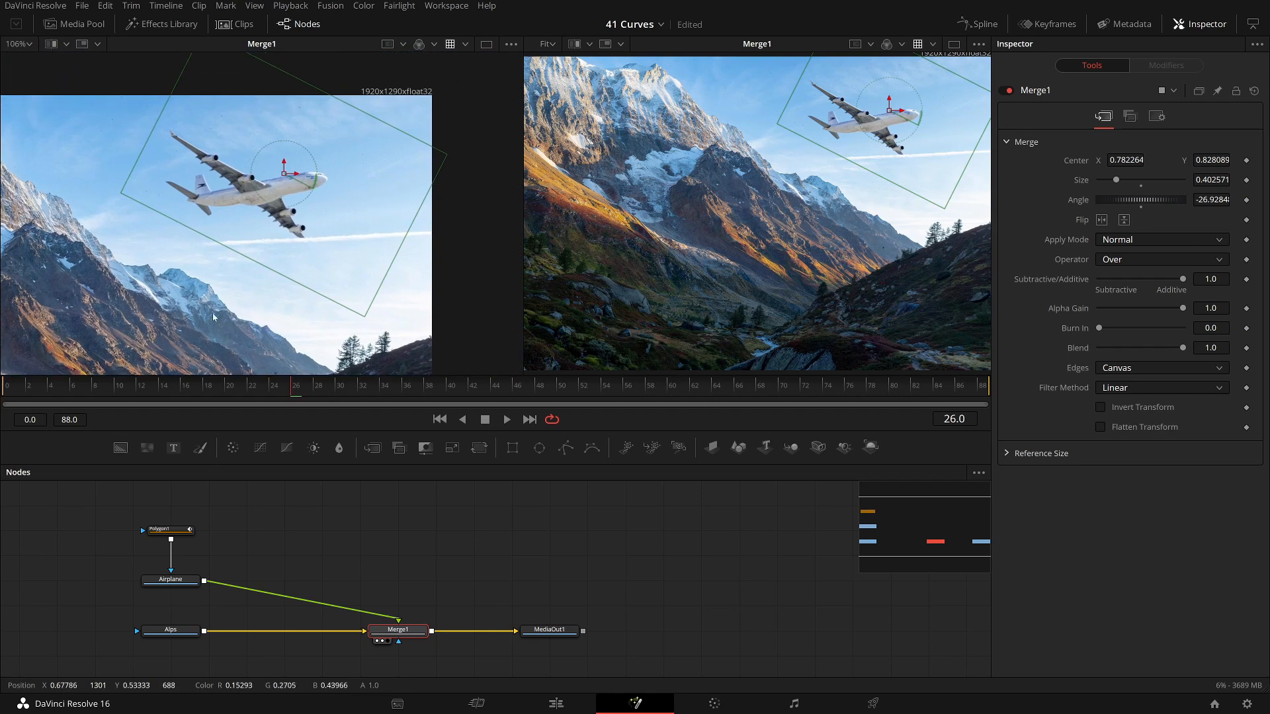
pyautogui.scroll(6, 262, 201)
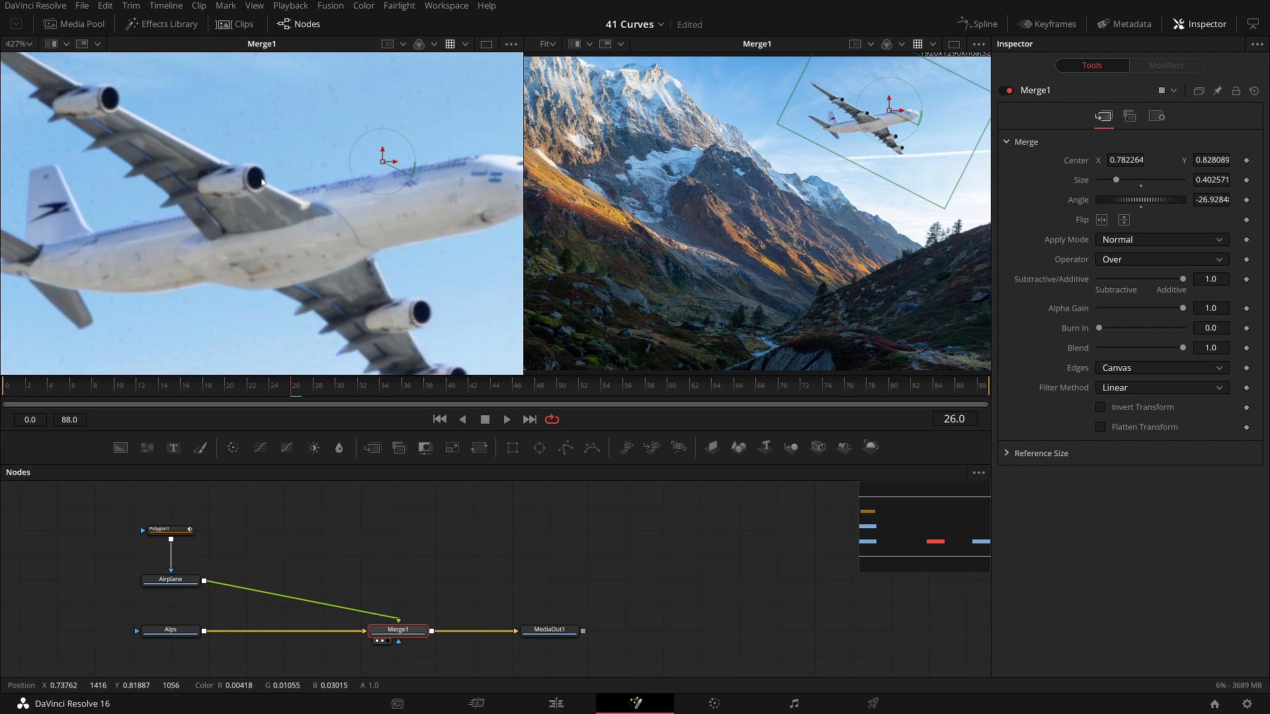
pyautogui.scroll(-8, 234, 216)
pyautogui.scroll(-3, 226, 292)
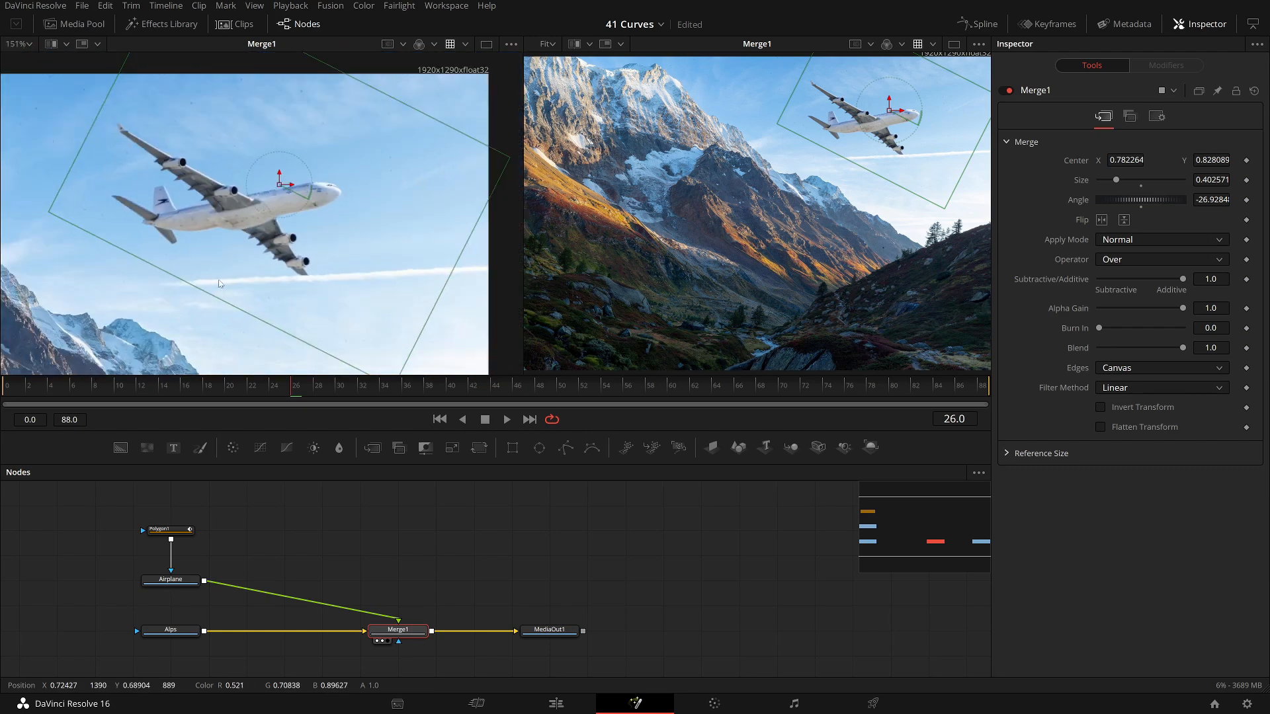
pyautogui.scroll(-2, 195, 328)
pyautogui.scroll(-2, 224, 336)
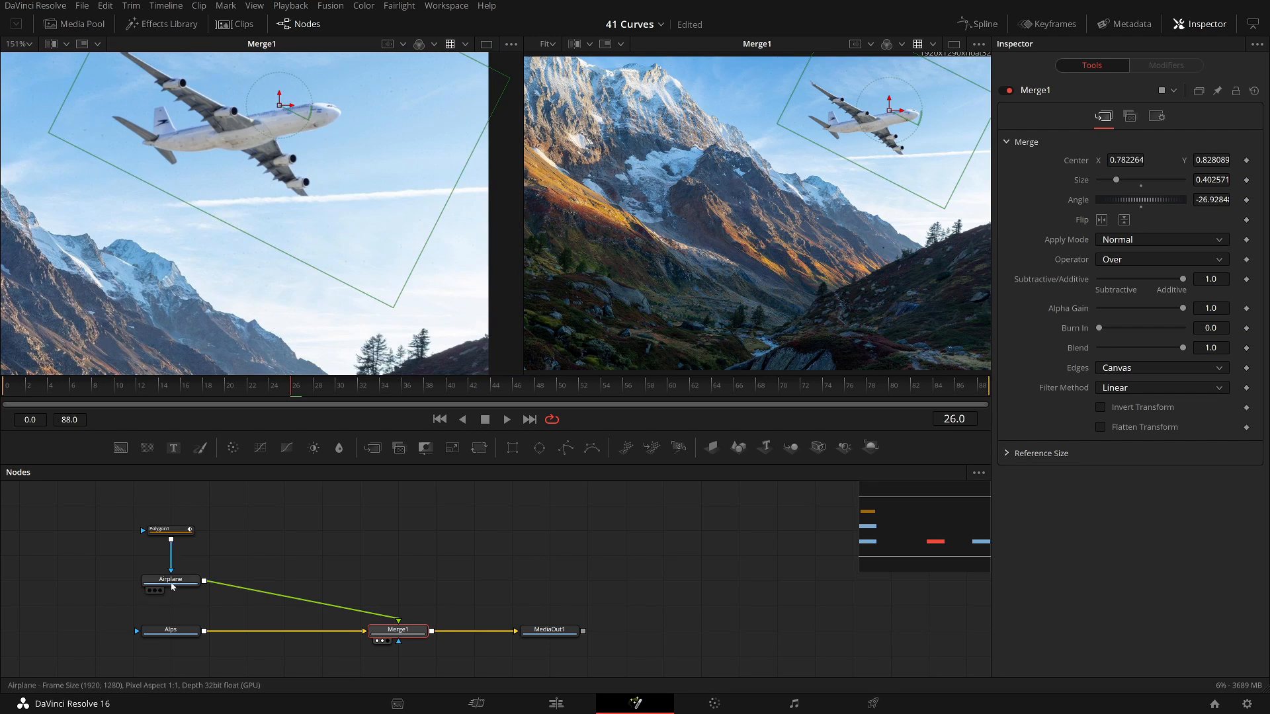
pyautogui.moveTo(262, 446); pyautogui.dragTo(284, 603)
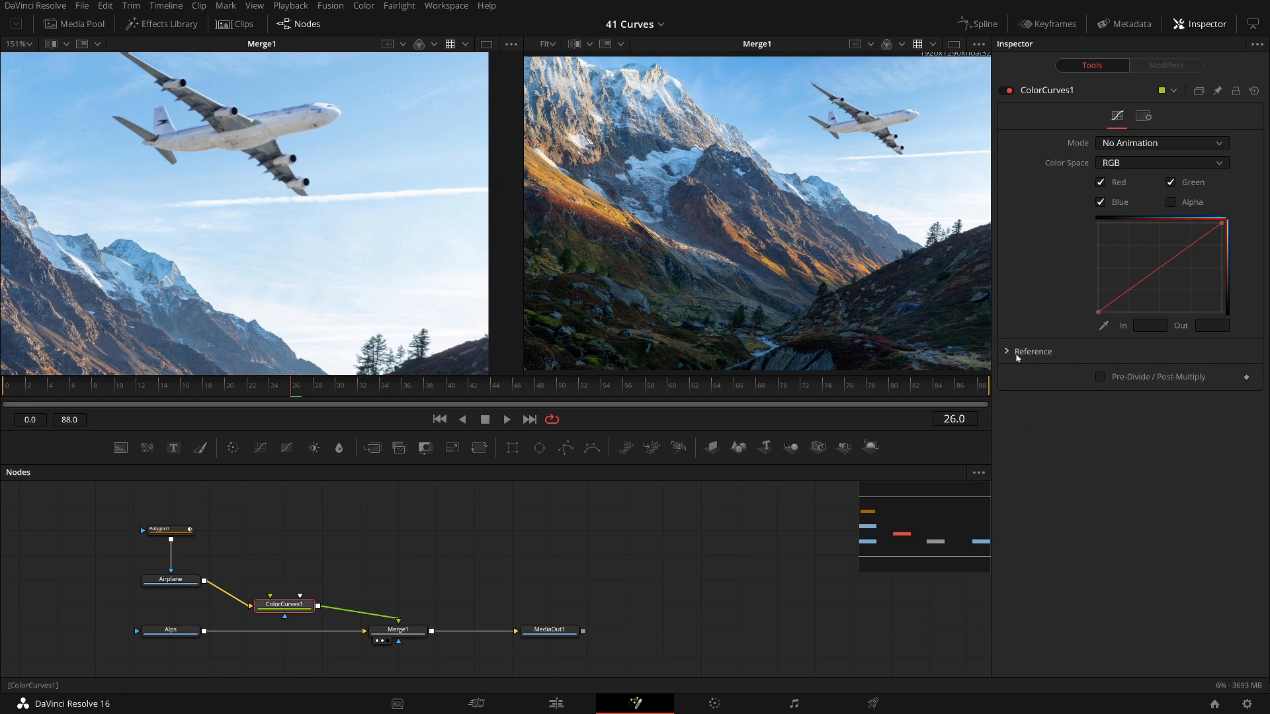
# Turn on the Color Inspector subview in the viewer that shows the enlarged Merge1 composite.
pyautogui.moveTo(215, 100); pyautogui.dragTo(325, 176)
pyautogui.scroll(3, 241, 205)
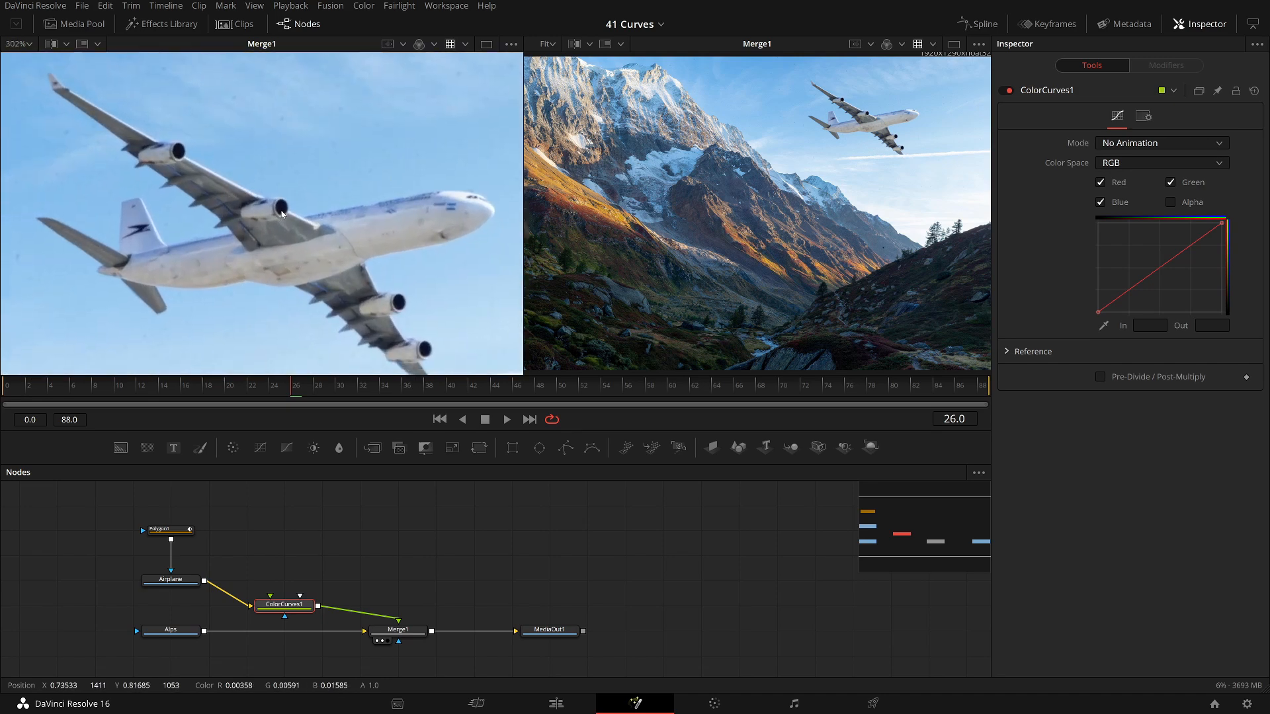
pyautogui.scroll(-3, 283, 211)
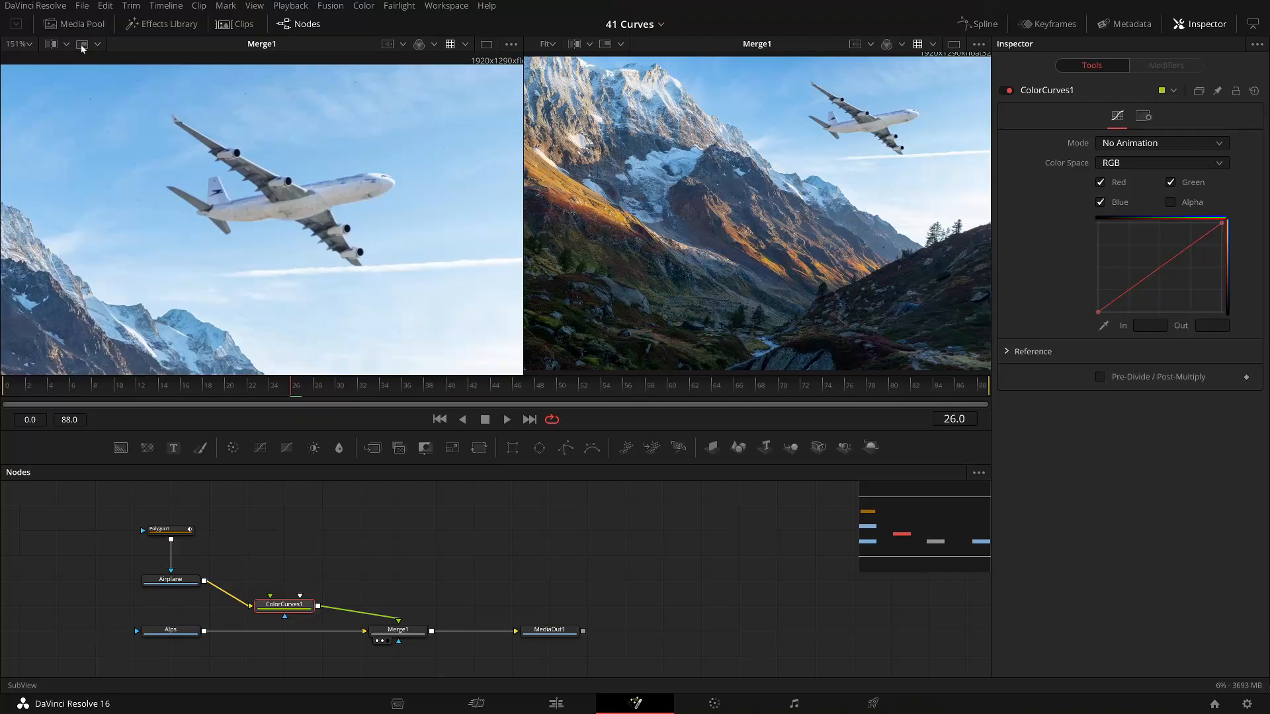
pyautogui.click(82, 45)
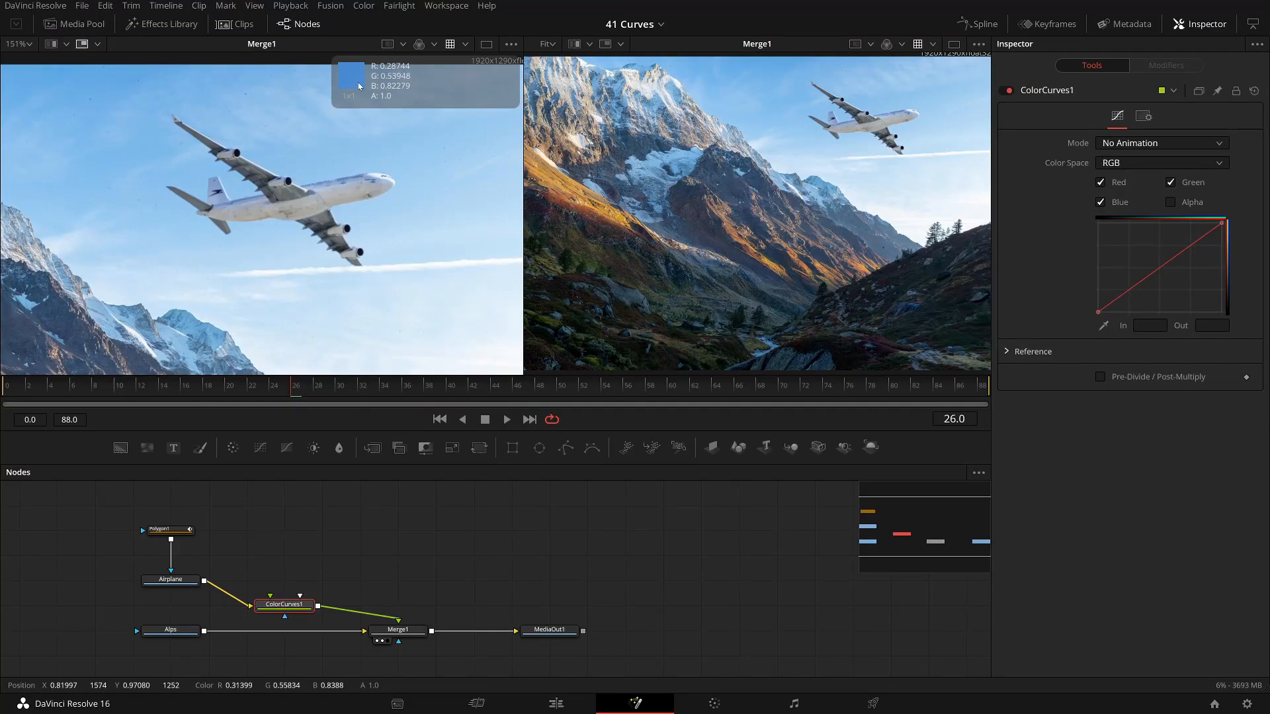
# Switch the Merge1 viewer's subview to Waveform, look over its display options, and return it to Color Inspector.
pyautogui.rightClick(443, 82)
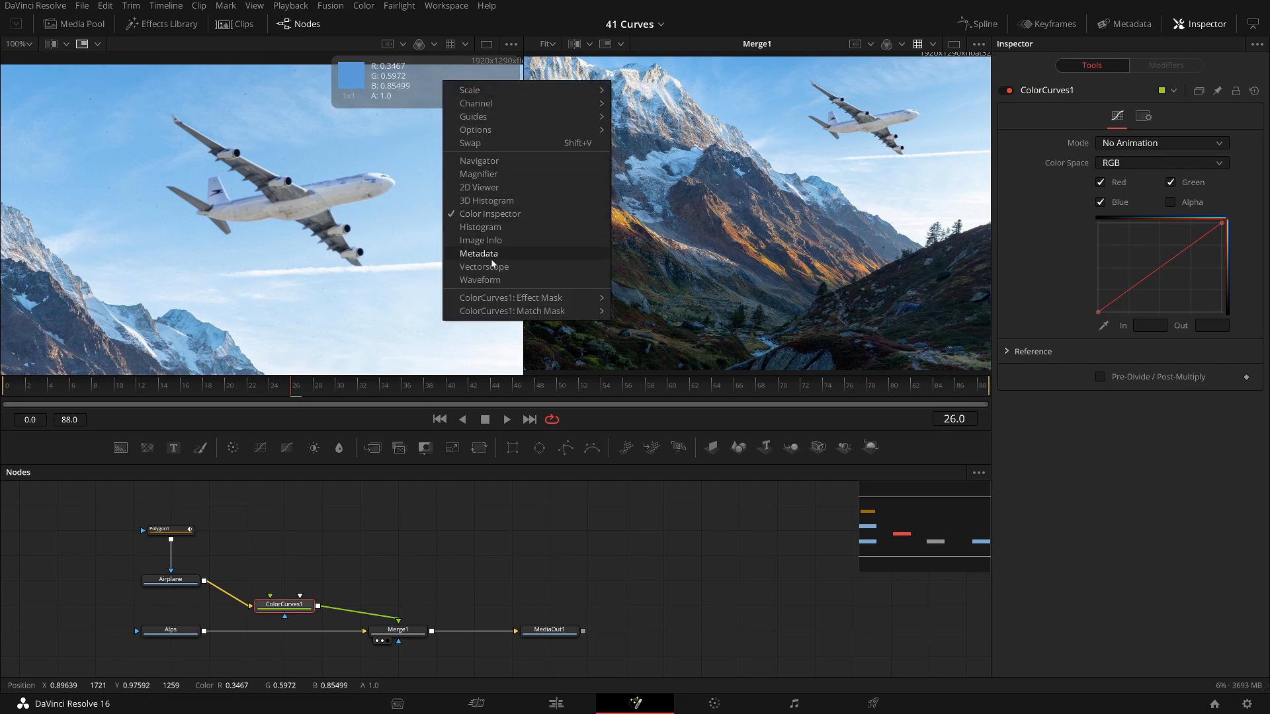
pyautogui.click(480, 280)
pyautogui.rightClick(451, 98)
pyautogui.moveTo(473, 111)
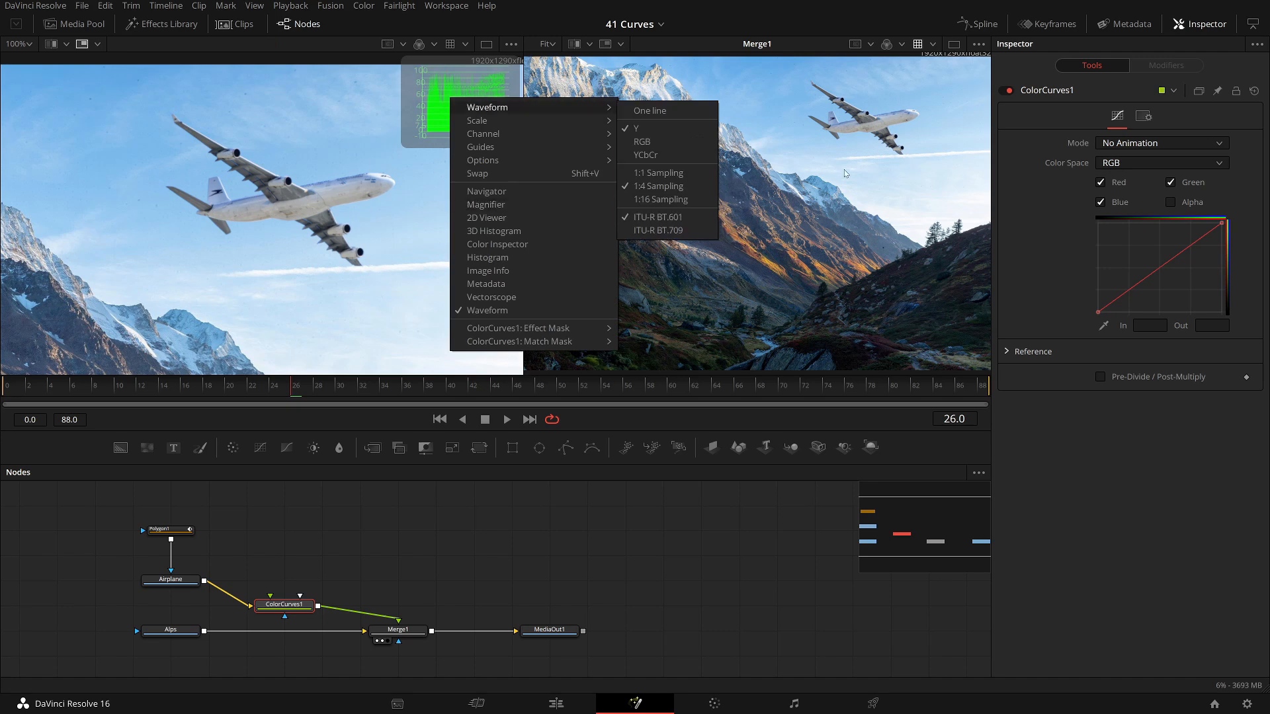
pyautogui.rightClick(469, 82)
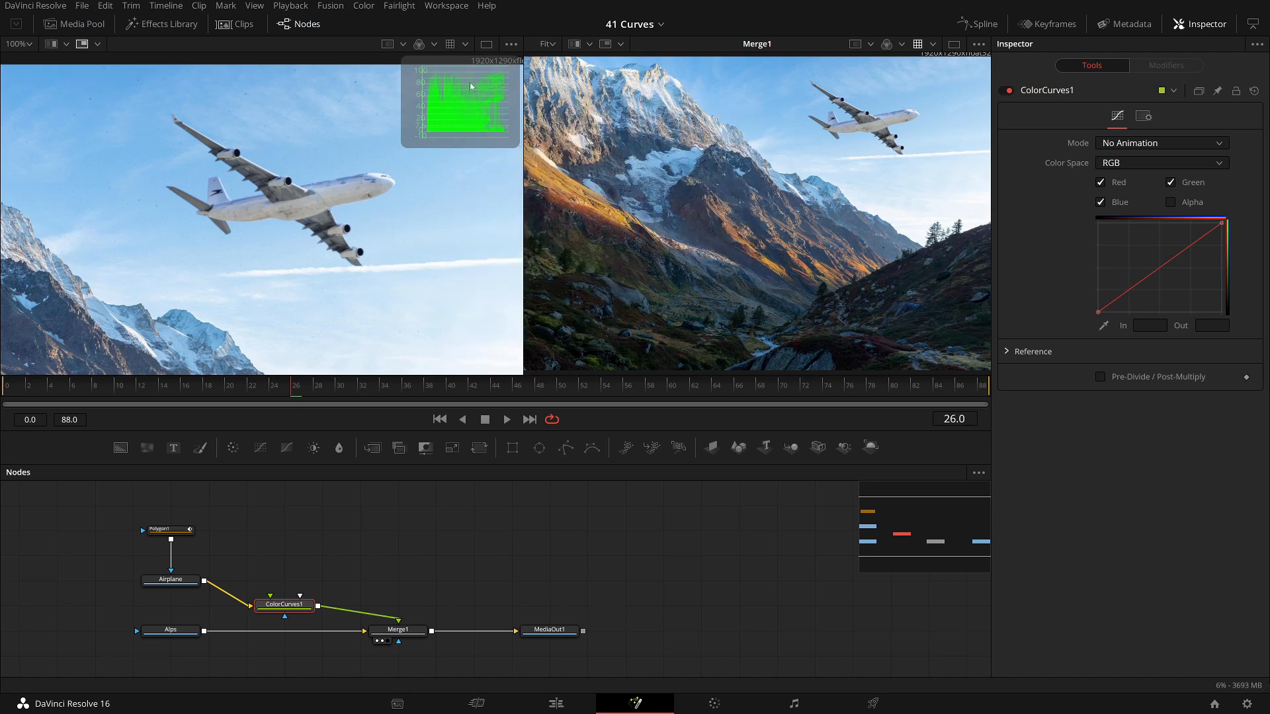
pyautogui.rightClick(470, 82)
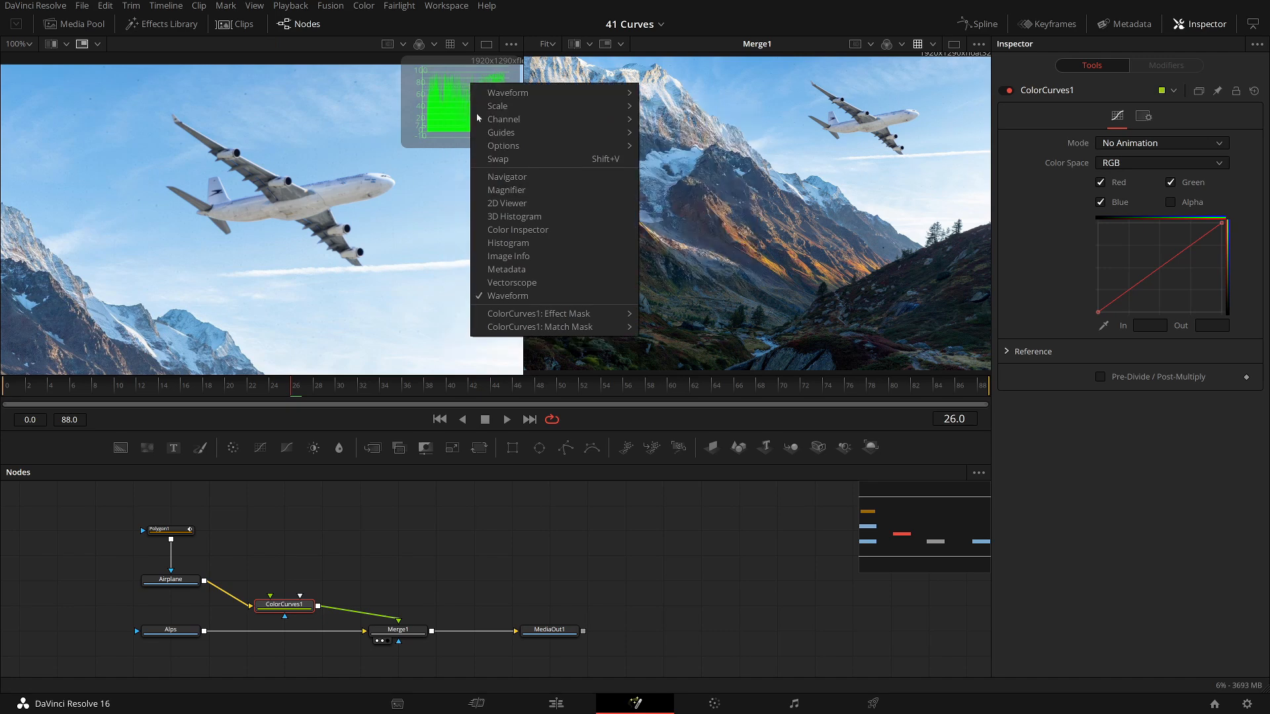
pyautogui.click(502, 255)
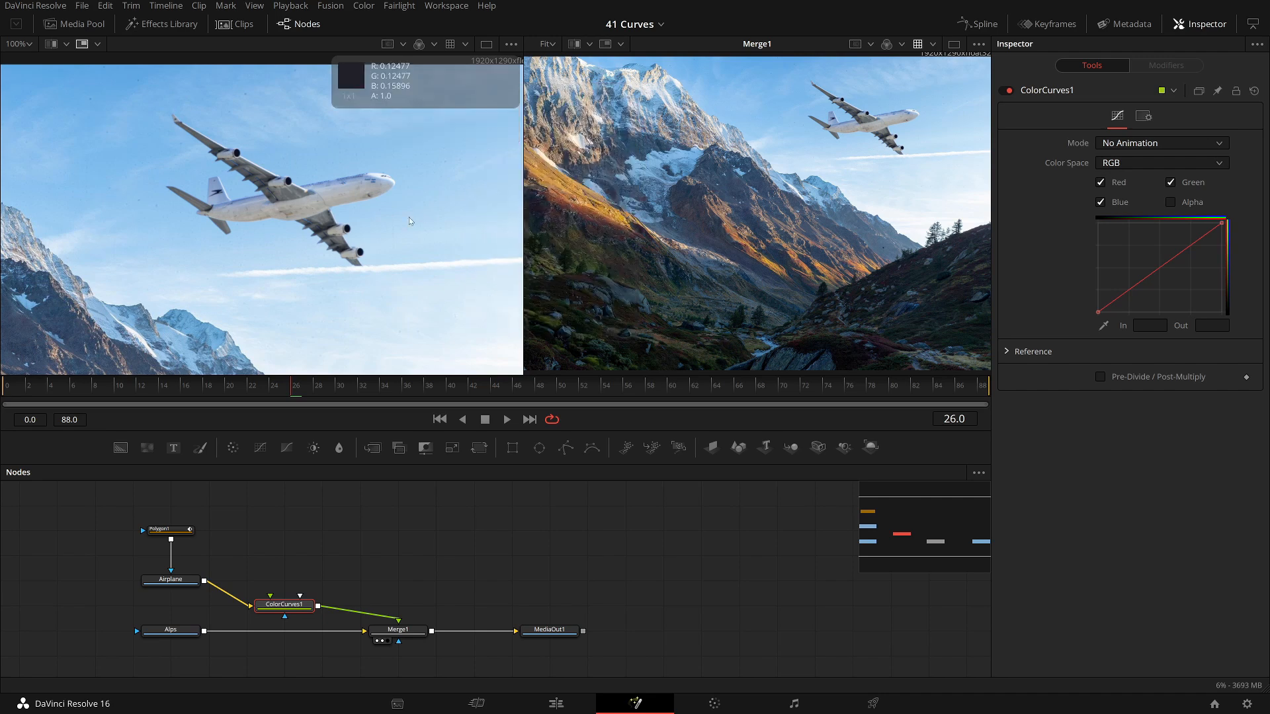
# Sample the RGB values of the dark engine intake under the airplane's wing at high magnification.
pyautogui.scroll(6, 255, 179)
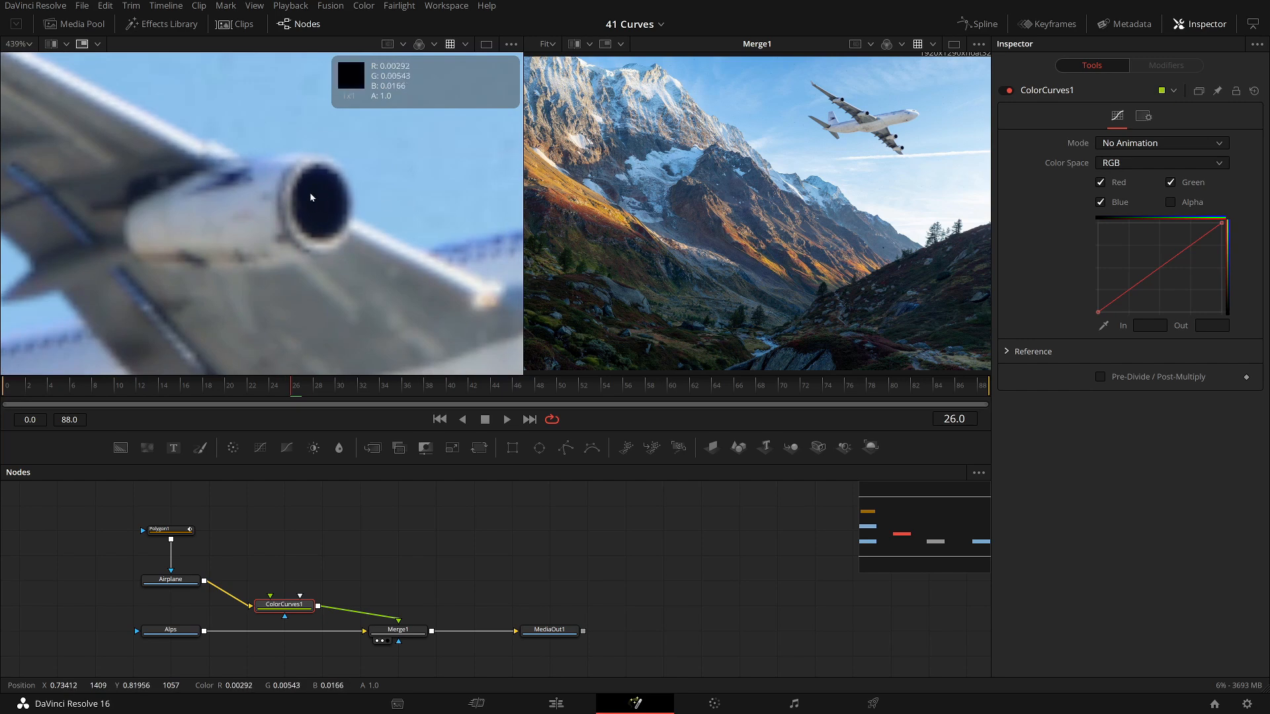
pyautogui.scroll(-4, 324, 203)
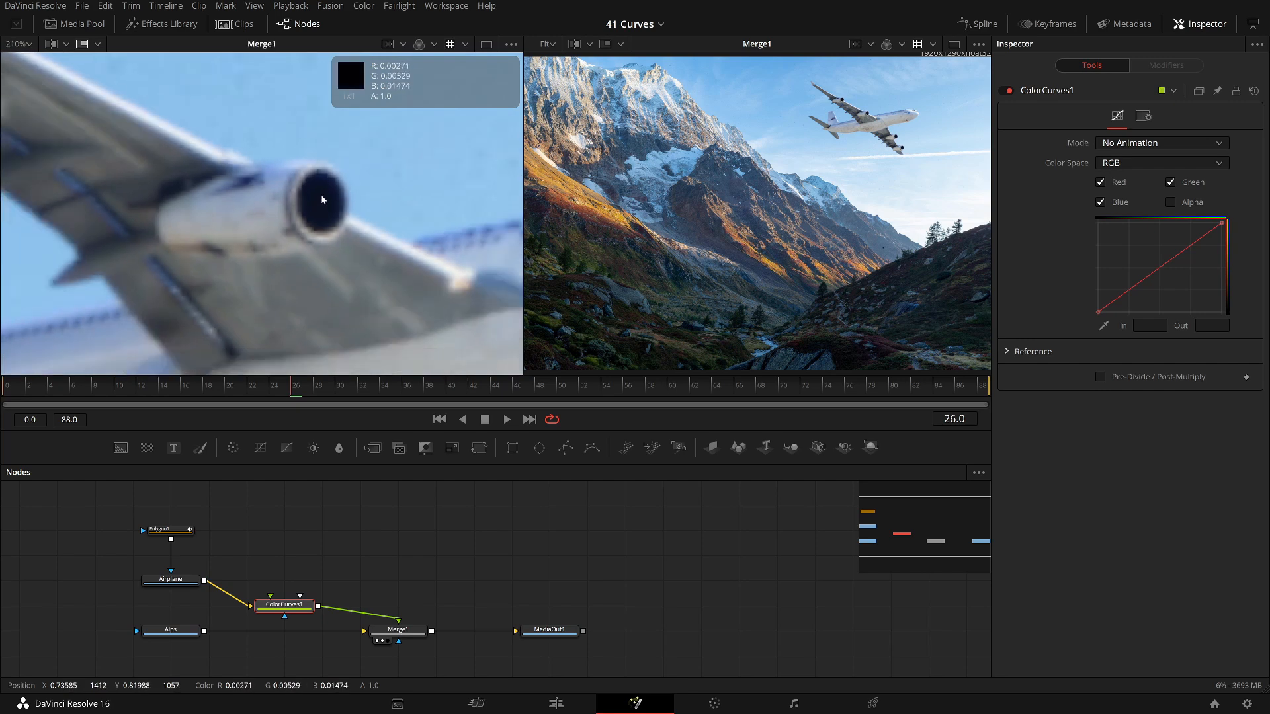
pyautogui.scroll(2, 323, 202)
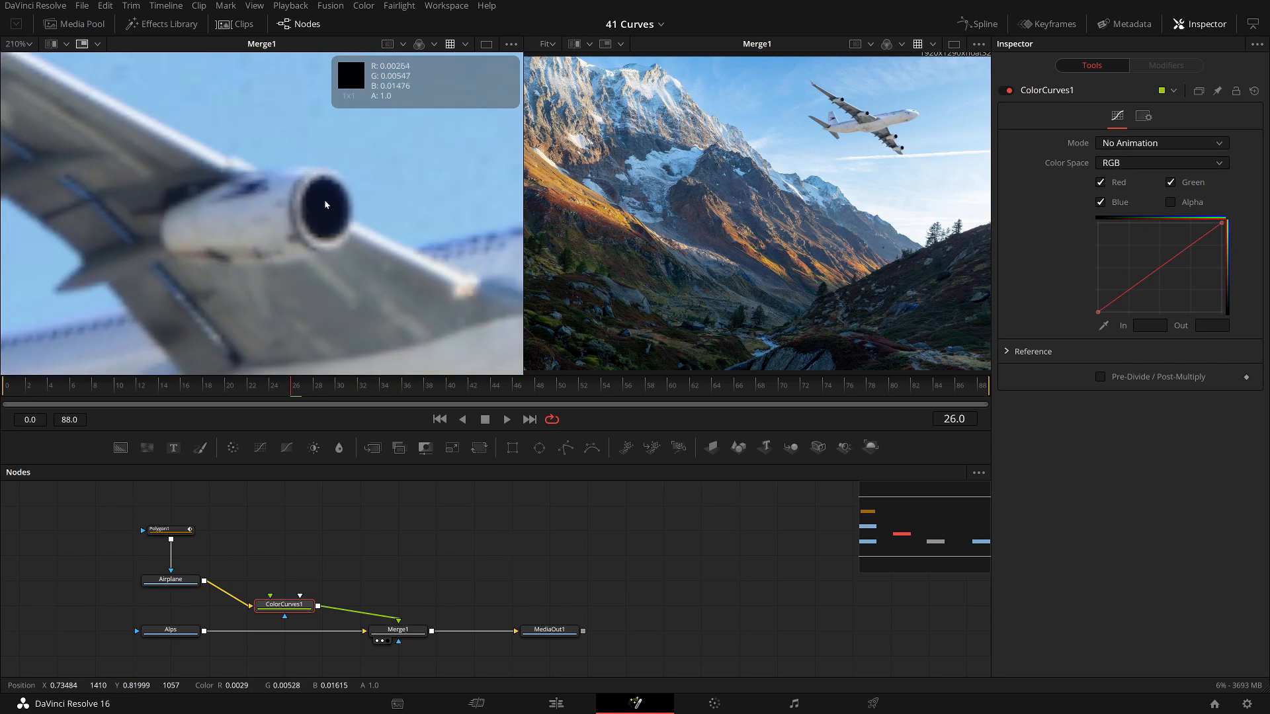
pyautogui.scroll(-5, 324, 205)
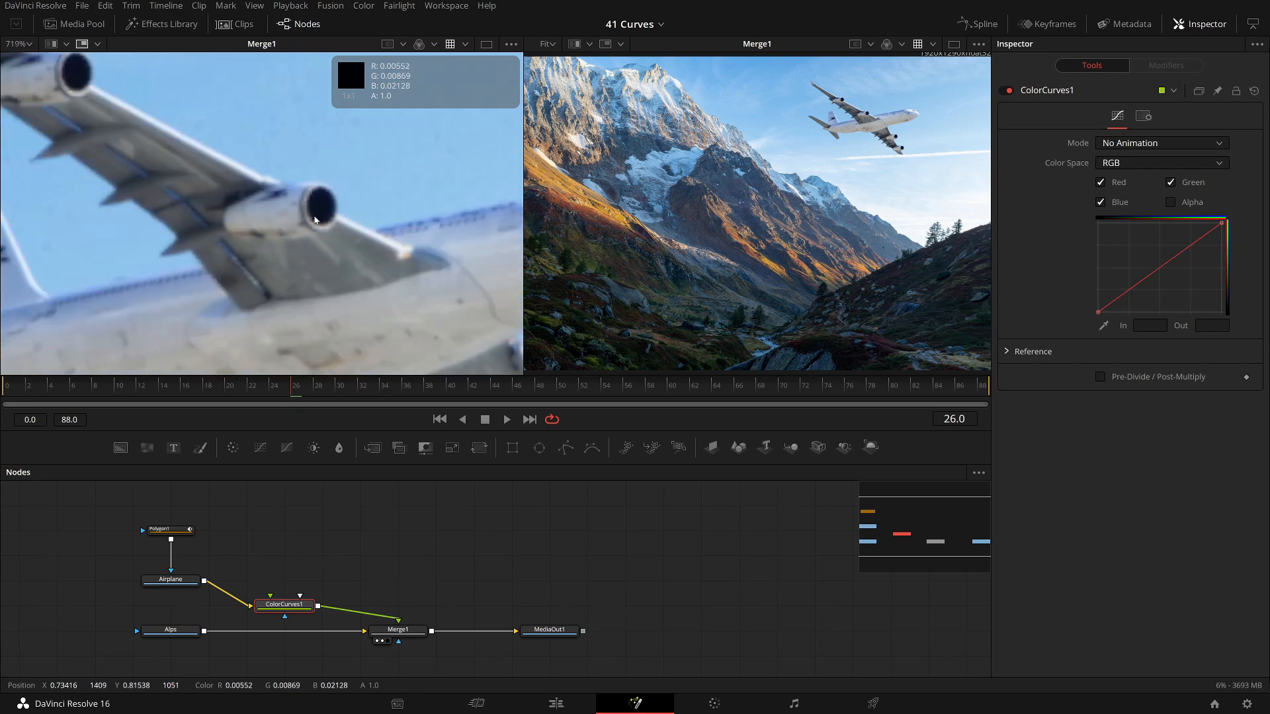
# Sample the RGB values in the shadow areas of the distant mountain ridge at high magnification.
pyautogui.moveTo(217, 336); pyautogui.dragTo(112, 53)
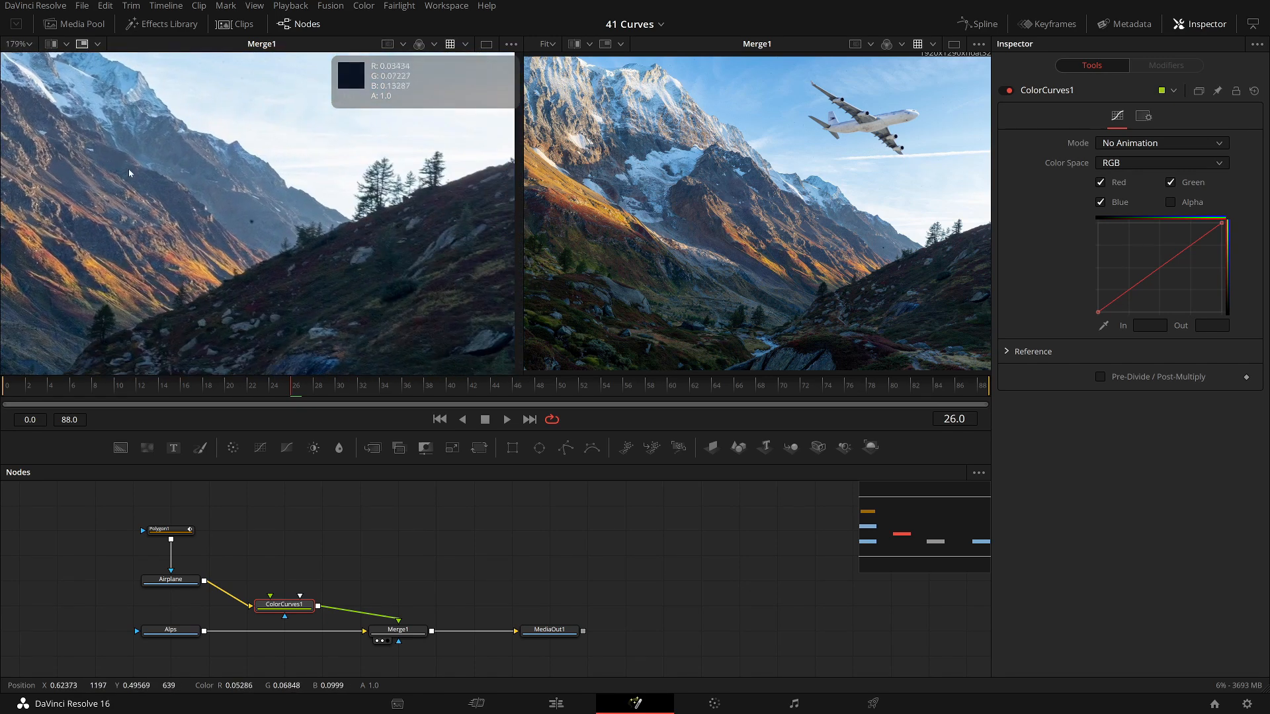
pyautogui.scroll(4, 106, 160)
pyautogui.moveTo(267, 165); pyautogui.dragTo(207, 239)
pyautogui.moveTo(278, 206); pyautogui.dragTo(209, 241)
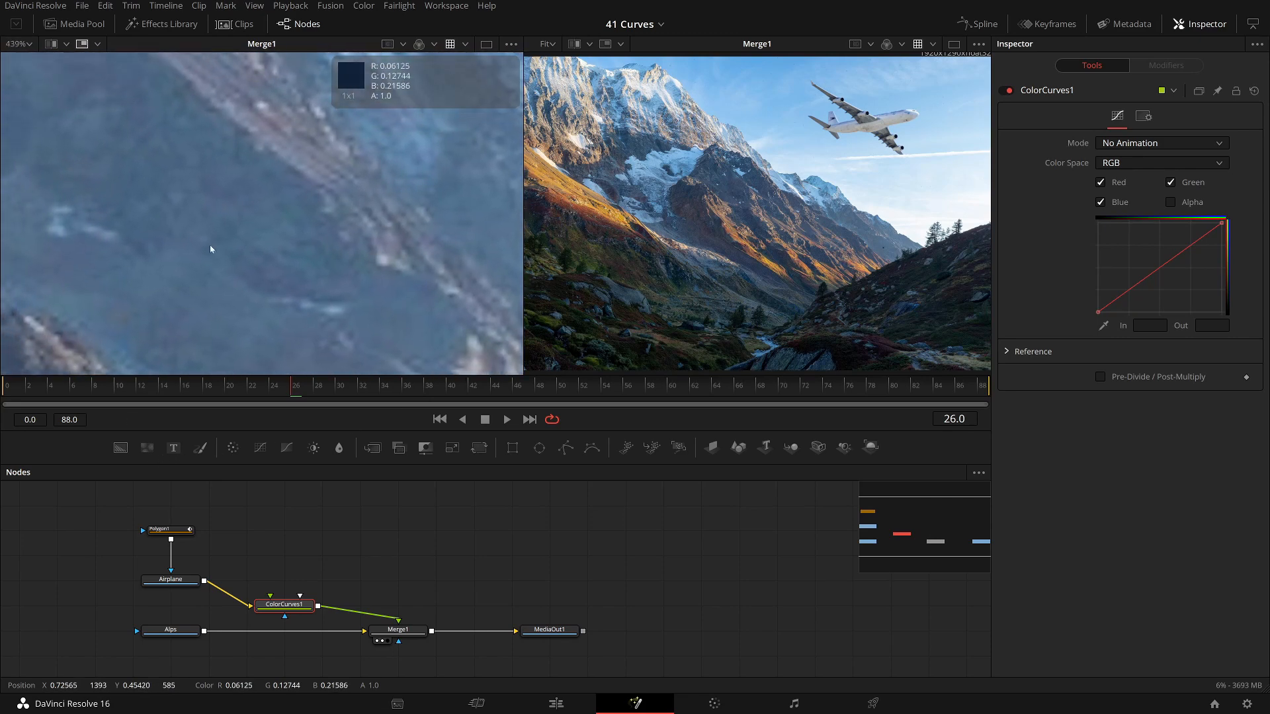
pyautogui.scroll(3, 211, 242)
pyautogui.moveTo(255, 284); pyautogui.dragTo(415, 307)
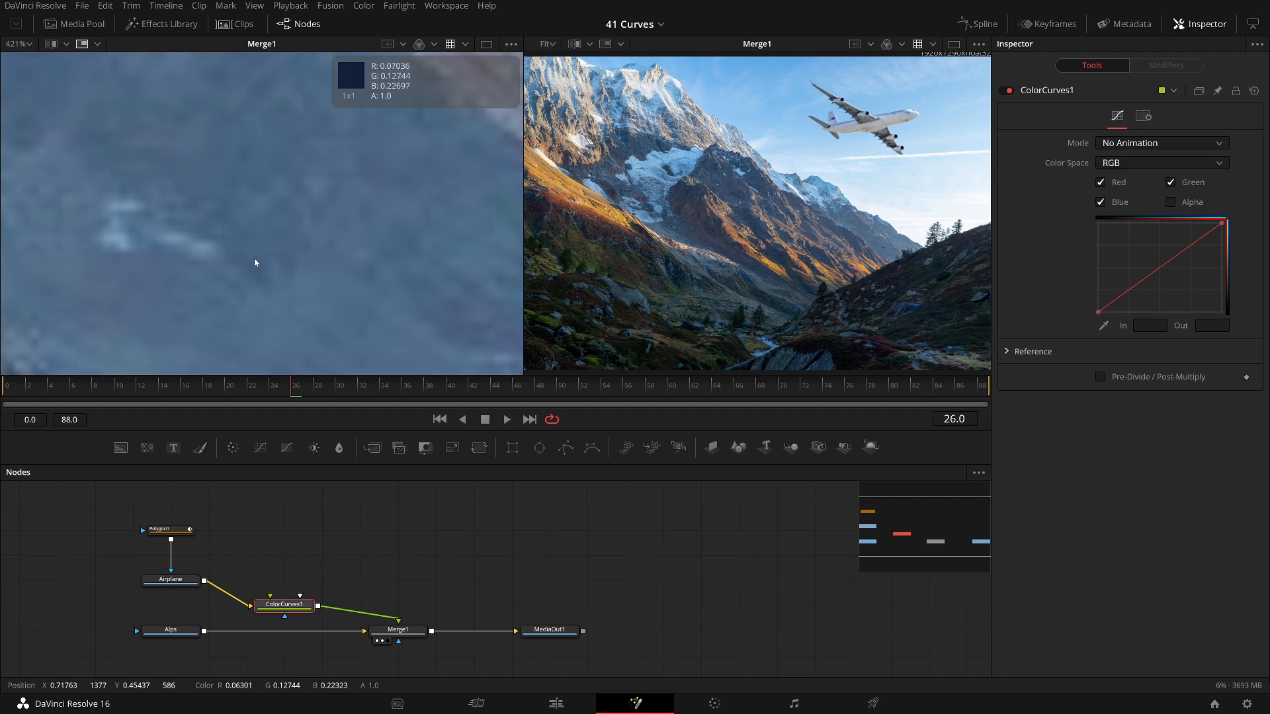
pyautogui.scroll(5, 253, 267)
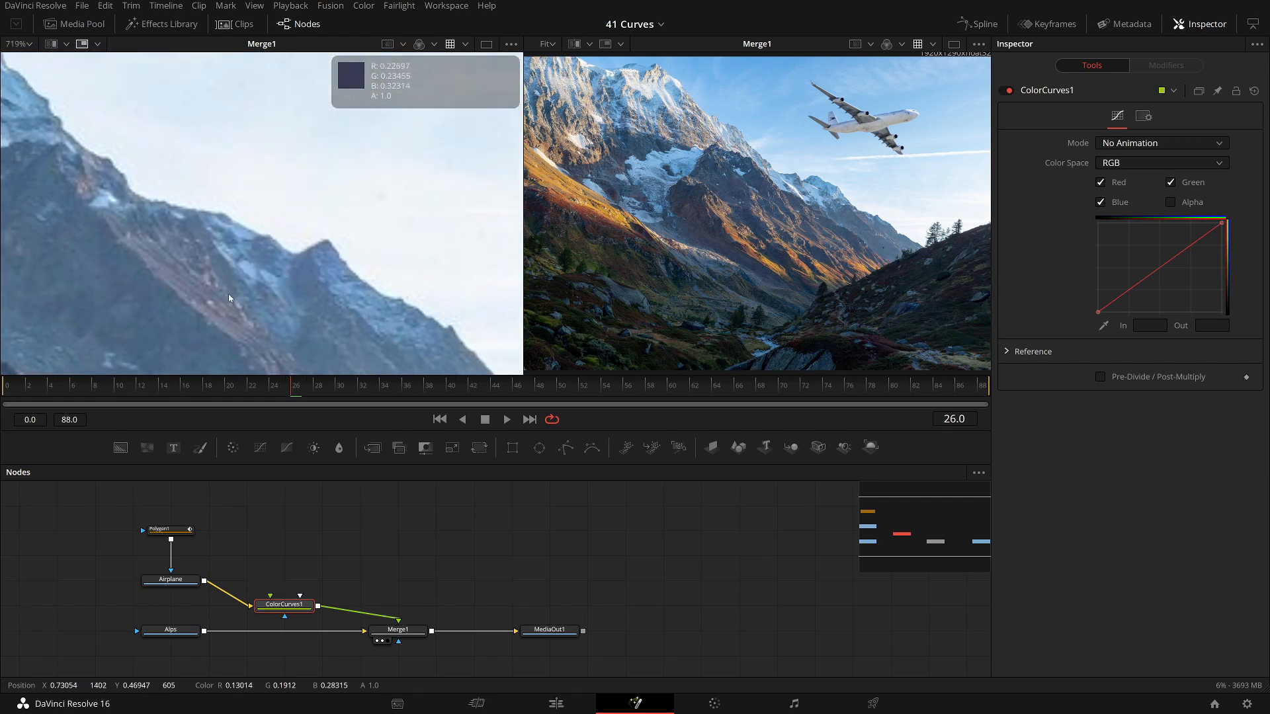
# Leave only the Blue channel active in ColorCurves1 and set its black point to 0.0 in and 0.15 out.
pyautogui.scroll(-5, 252, 260)
pyautogui.moveTo(254, 265); pyautogui.dragTo(126, 400)
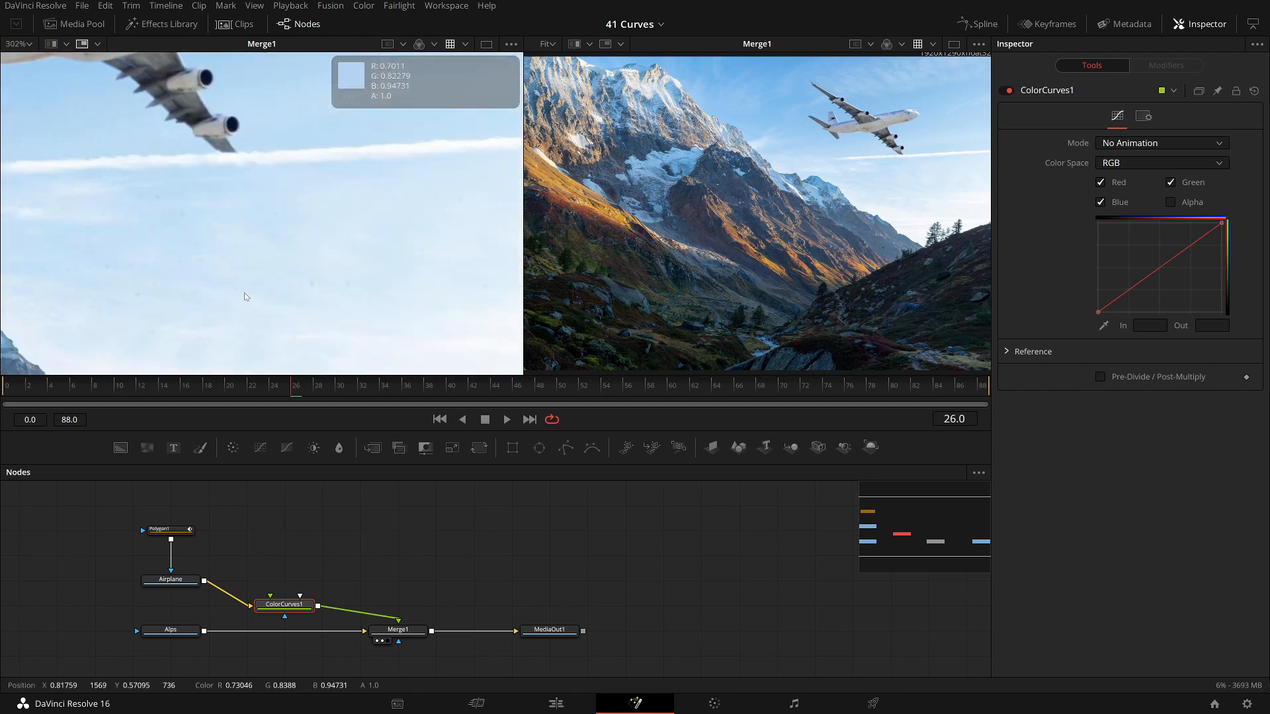
pyautogui.scroll(-4, 245, 299)
pyautogui.scroll(8, 204, 225)
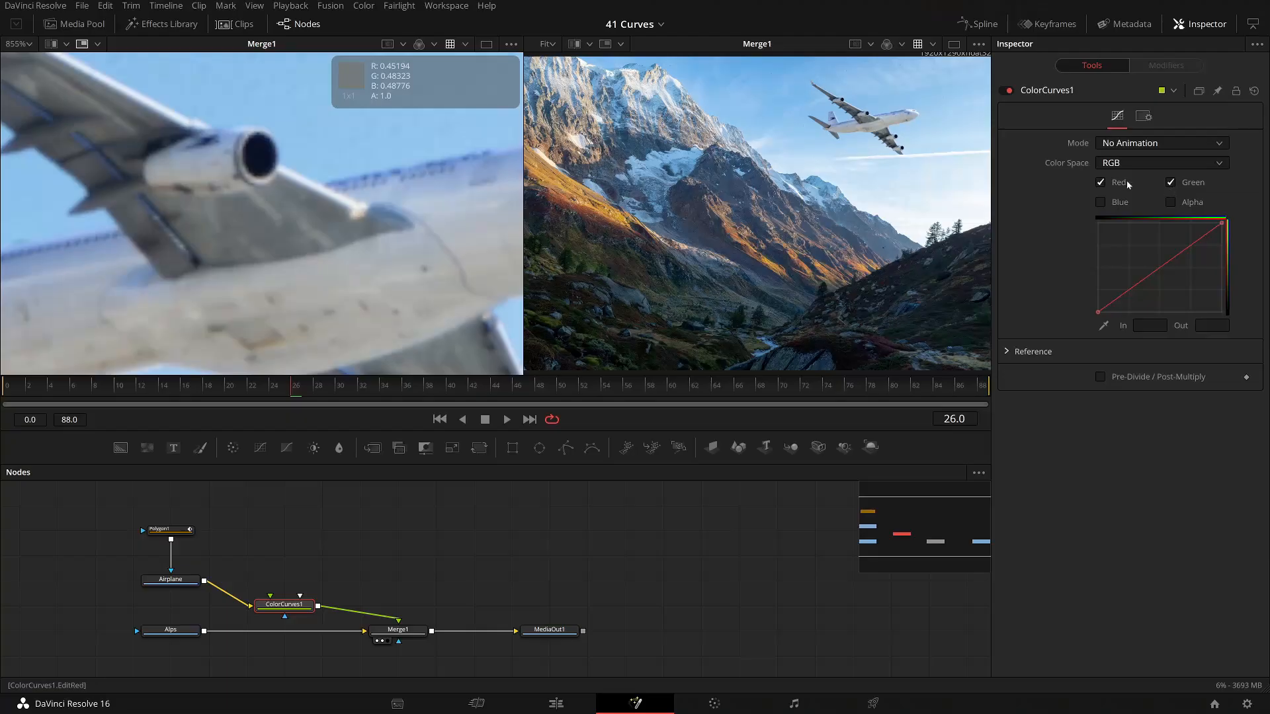
pyautogui.click(1100, 182)
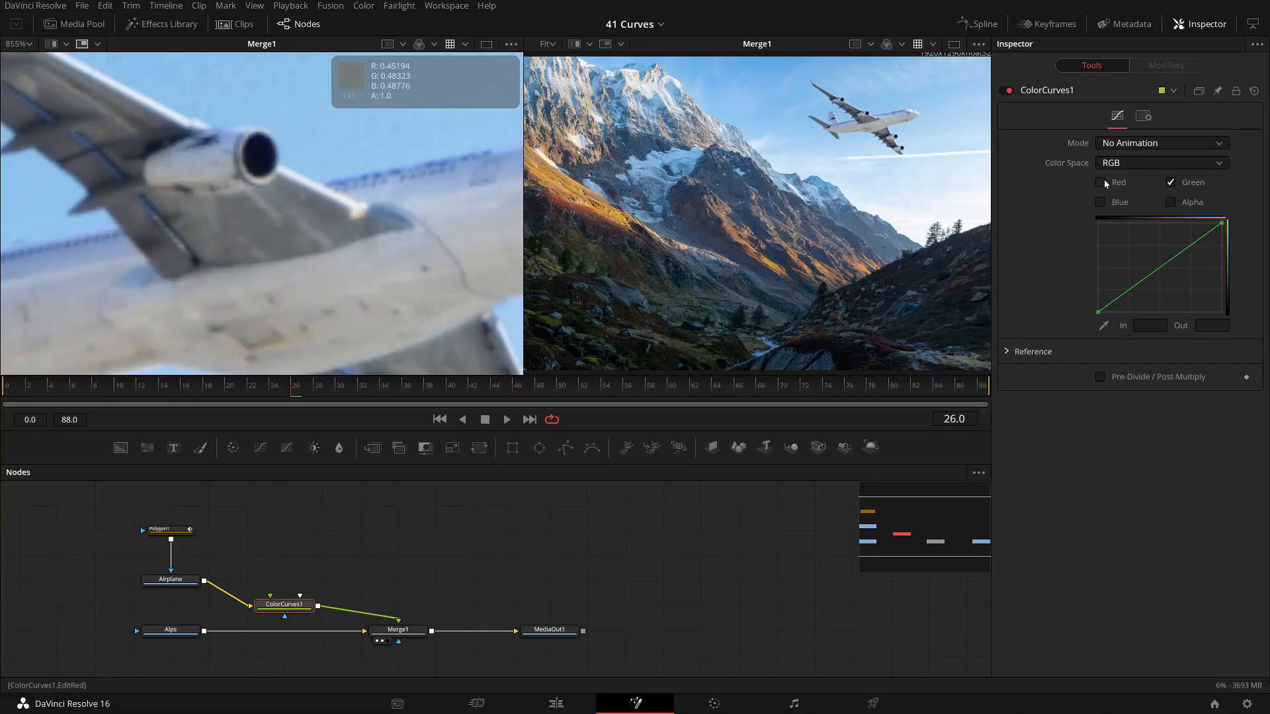
pyautogui.click(1181, 184)
pyautogui.moveTo(1082, 332); pyautogui.dragTo(1081, 333)
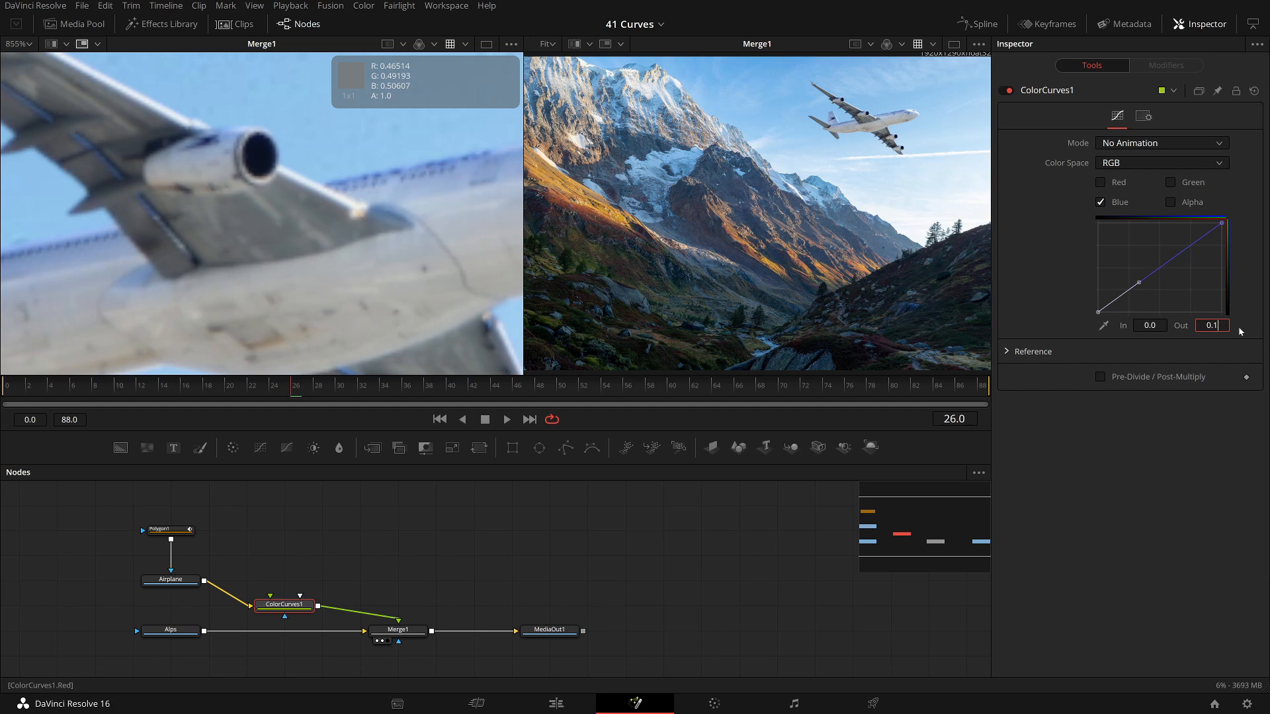
pyautogui.press('Return')
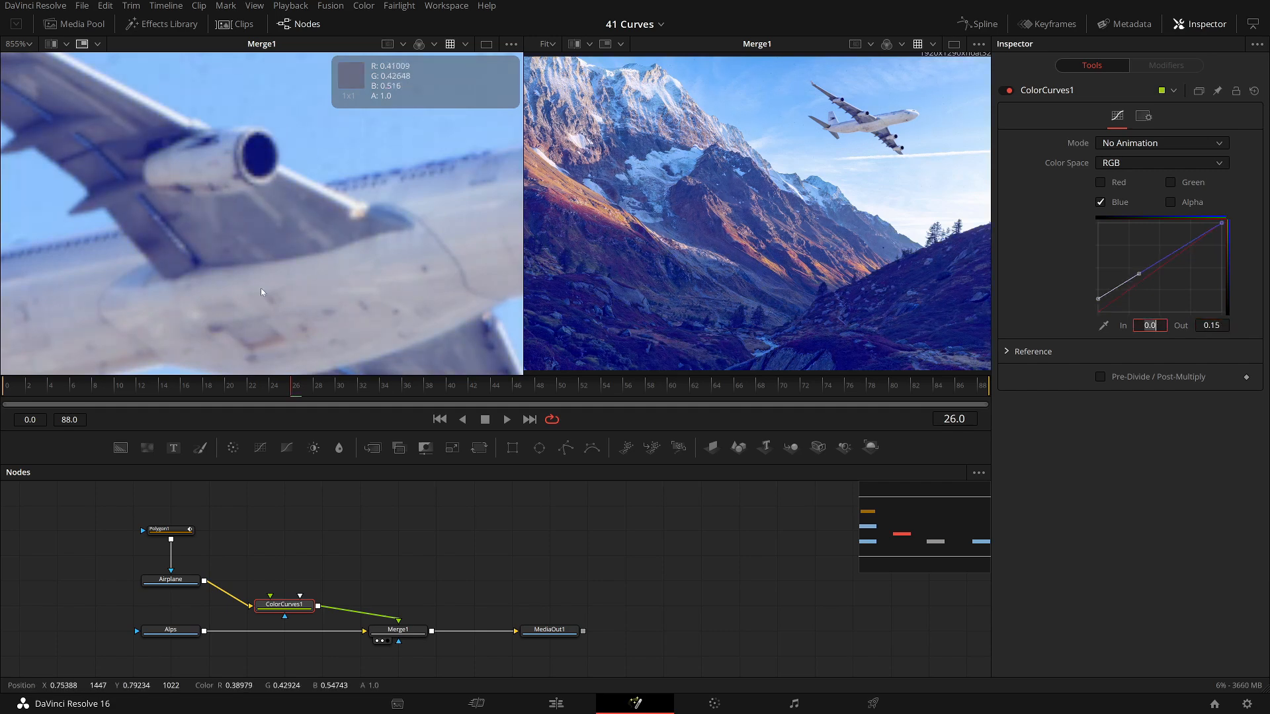
# Check how far the blue tint spreads across the composite, and enable Pre-Divide / Post-Multiply on ColorCurves1.
pyautogui.scroll(-5, 260, 288)
pyautogui.moveTo(174, 275); pyautogui.dragTo(232, 244)
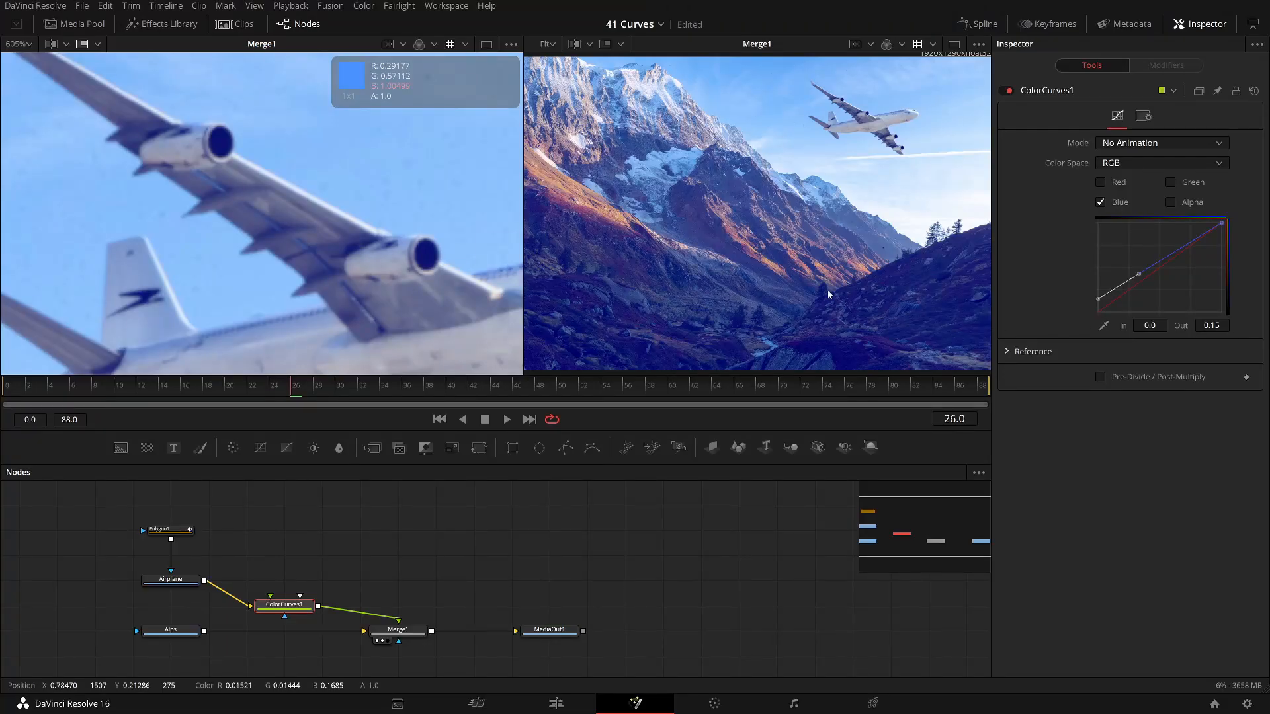
pyautogui.moveTo(422, 258); pyautogui.dragTo(319, 243)
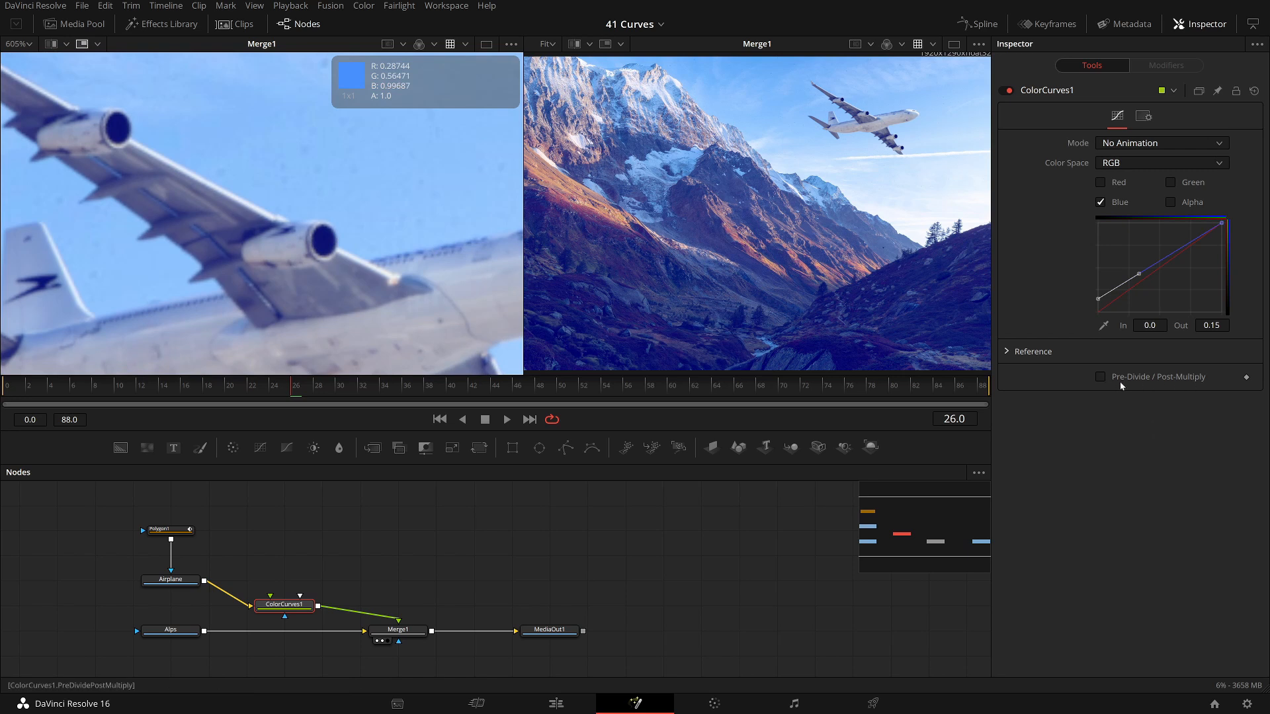
pyautogui.click(1102, 378)
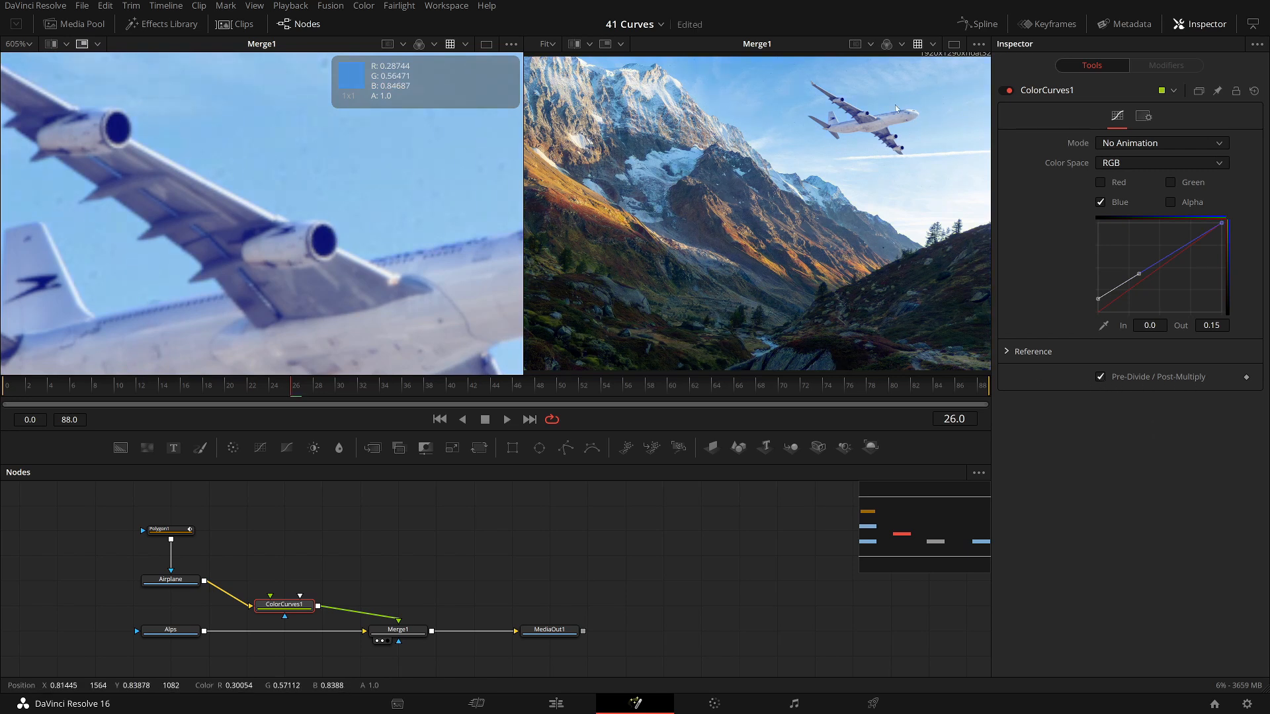
# Make Green the only active channel in ColorCurves1 and set its black point to 0.0 in and 0.07 out.
pyautogui.moveTo(378, 235); pyautogui.dragTo(353, 223)
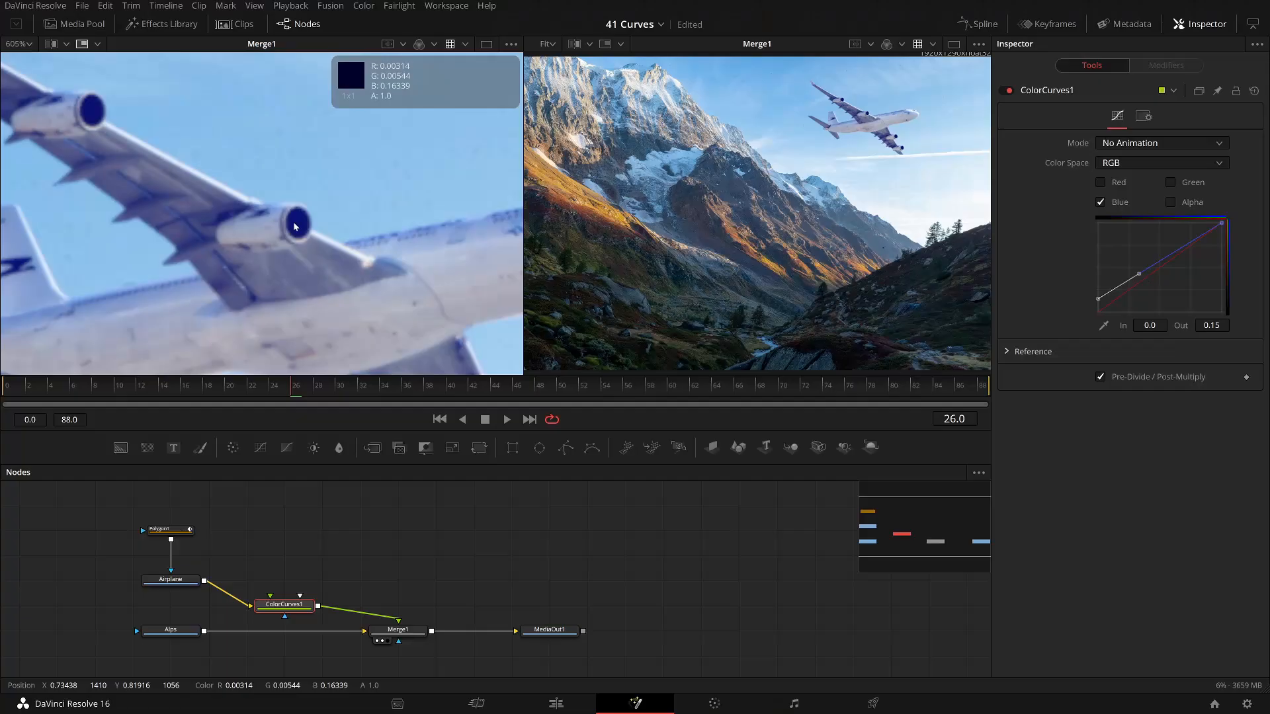
pyautogui.scroll(3, 295, 226)
pyautogui.click(1101, 202)
pyautogui.click(1170, 182)
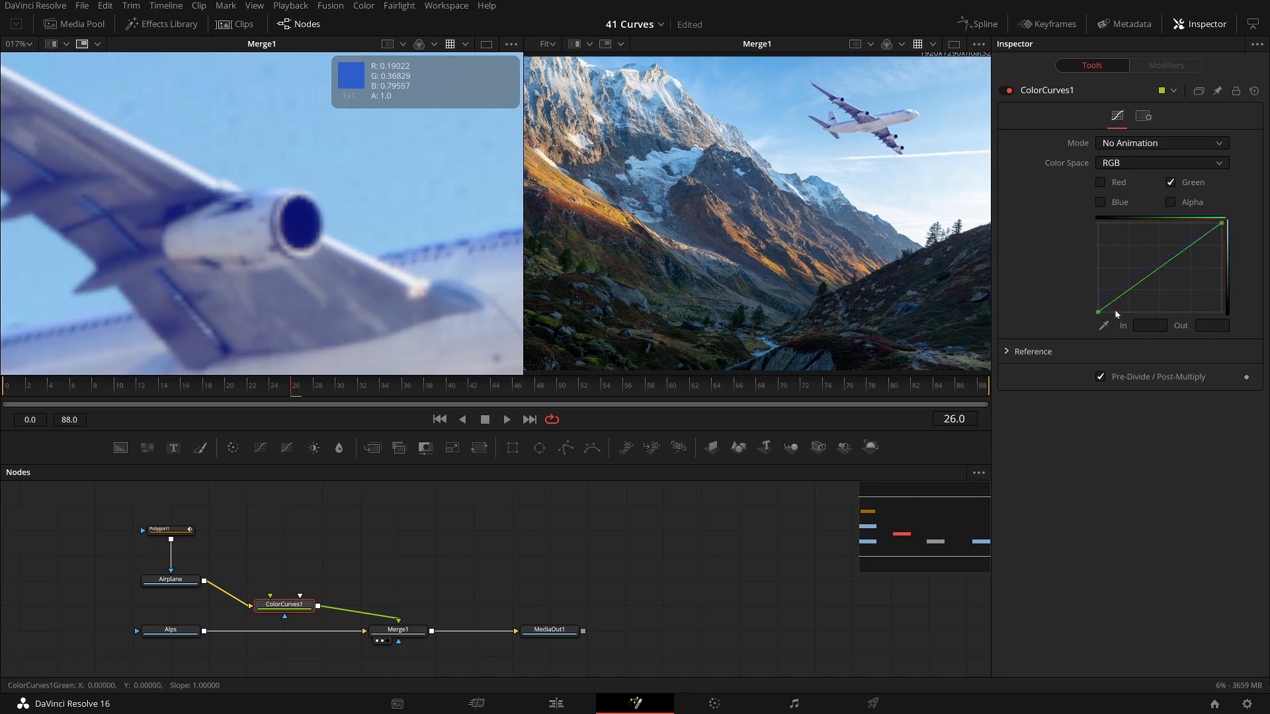
pyautogui.click(1138, 282)
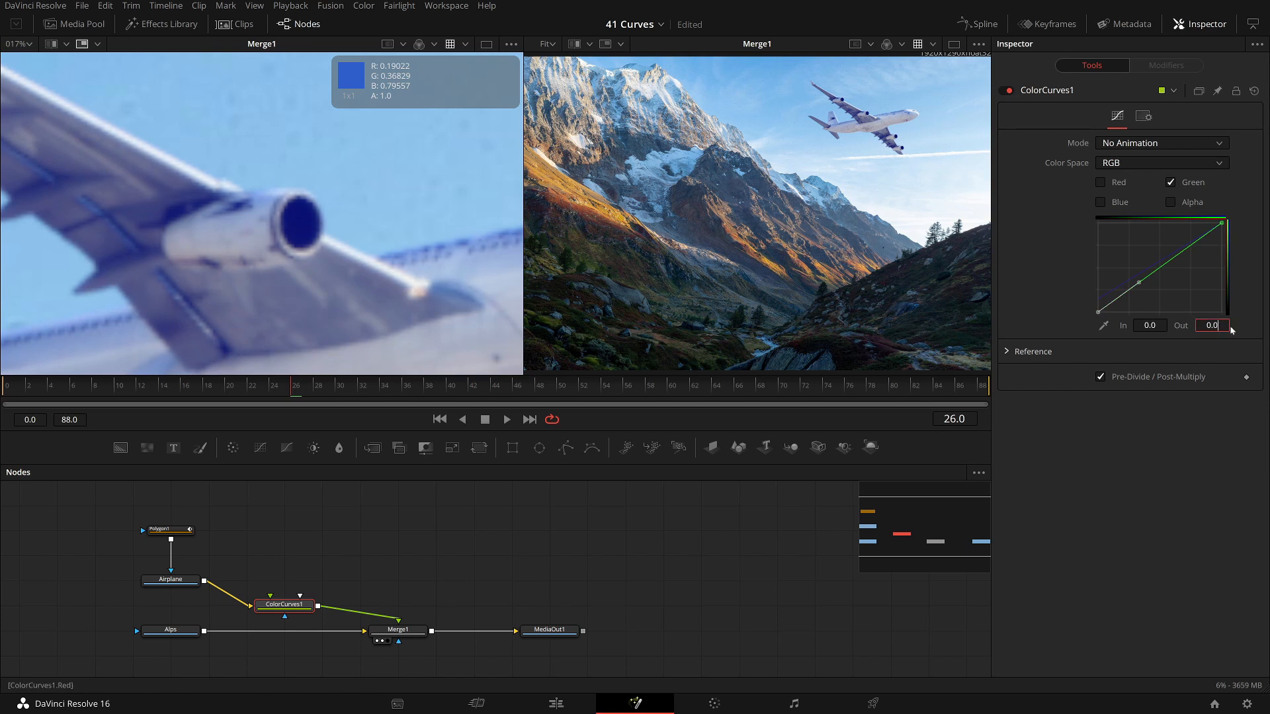
pyautogui.press('Tab')
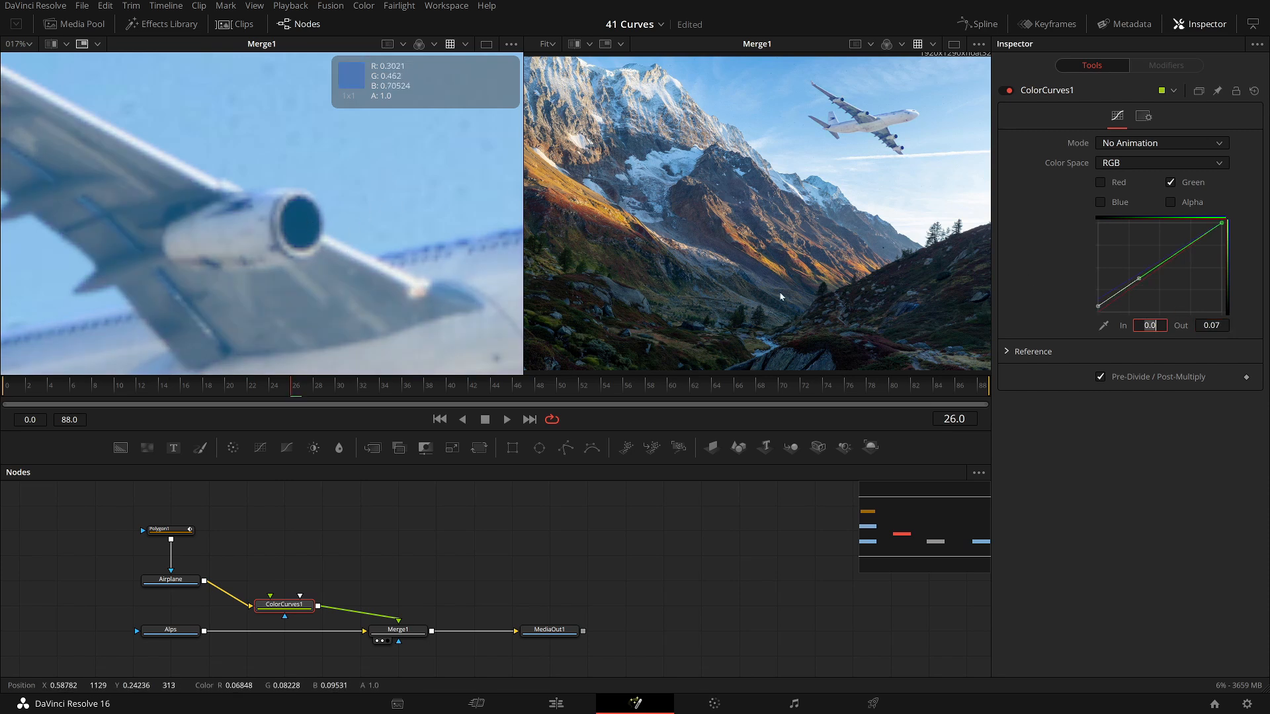
# Make Red the only active channel in ColorCurves1 and set its black point to 0.0 in and 0.03 out.
pyautogui.click(1168, 186)
pyautogui.click(1101, 182)
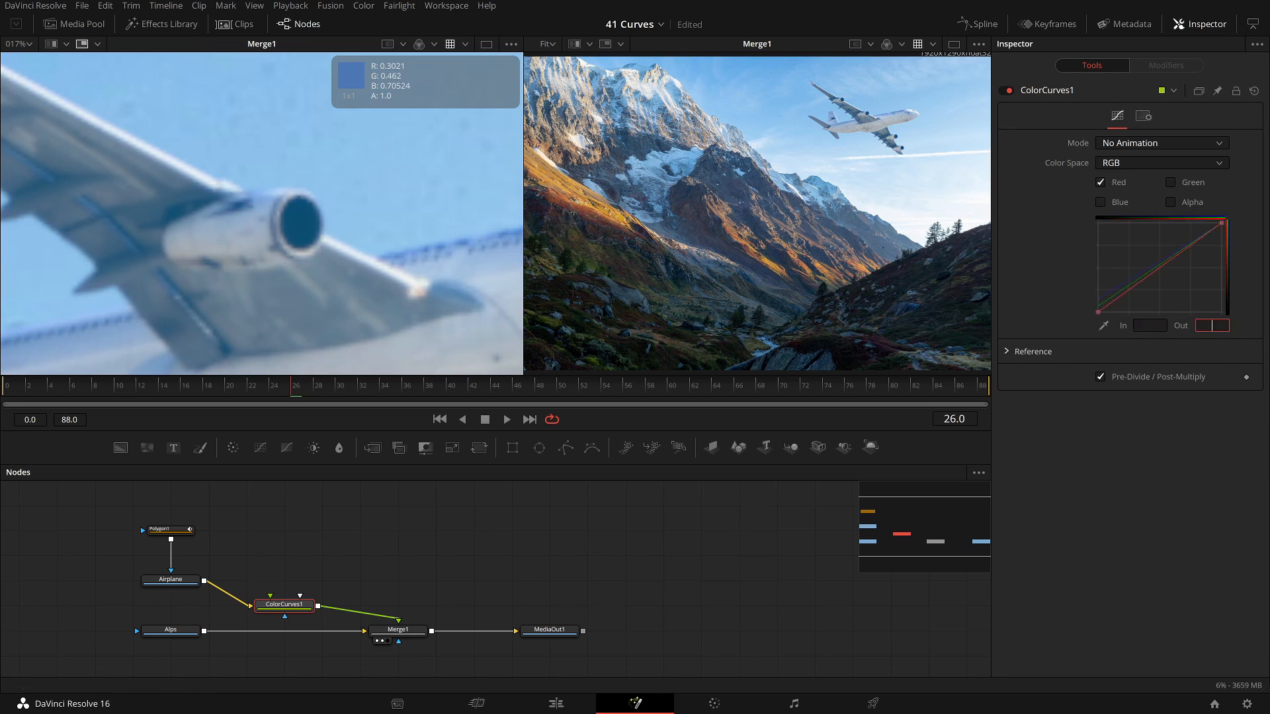
pyautogui.moveTo(1061, 329); pyautogui.dragTo(1071, 330)
pyautogui.write('3')
pyautogui.press('Tab')
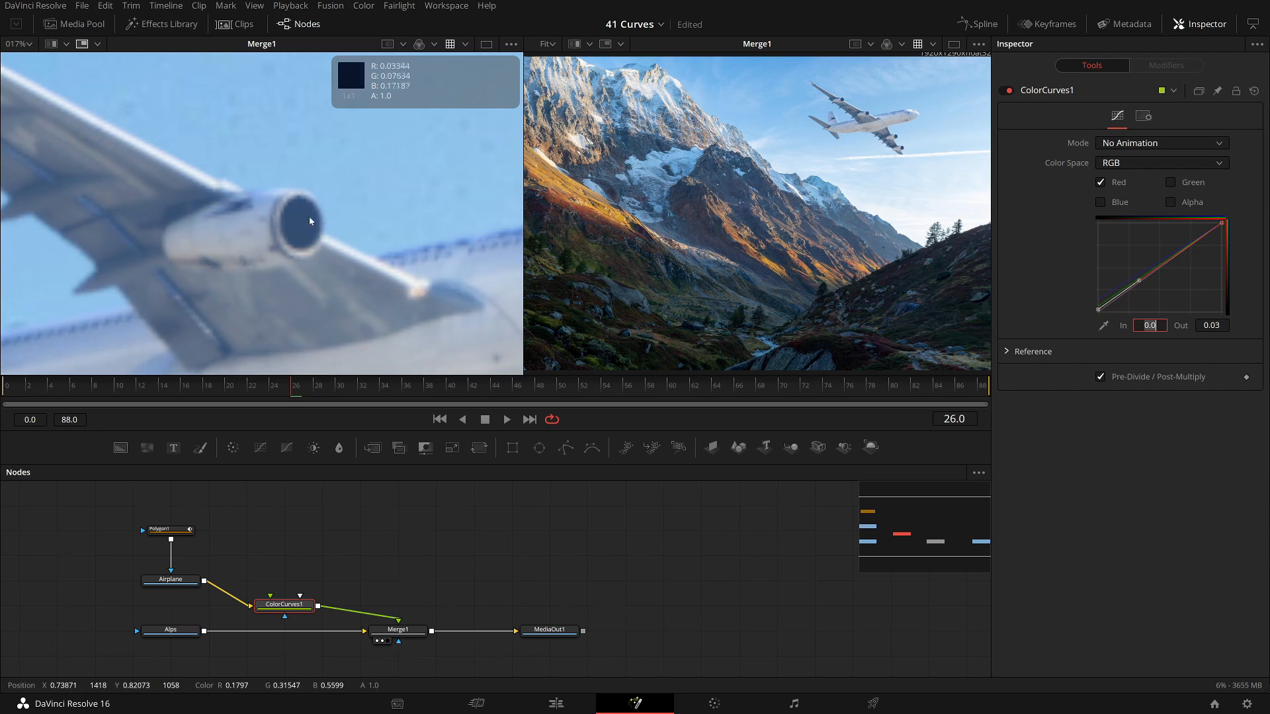
# Compare the color values of the airplane's darkest areas with the shadows of the distant mountain in the composite.
pyautogui.scroll(-8, 309, 221)
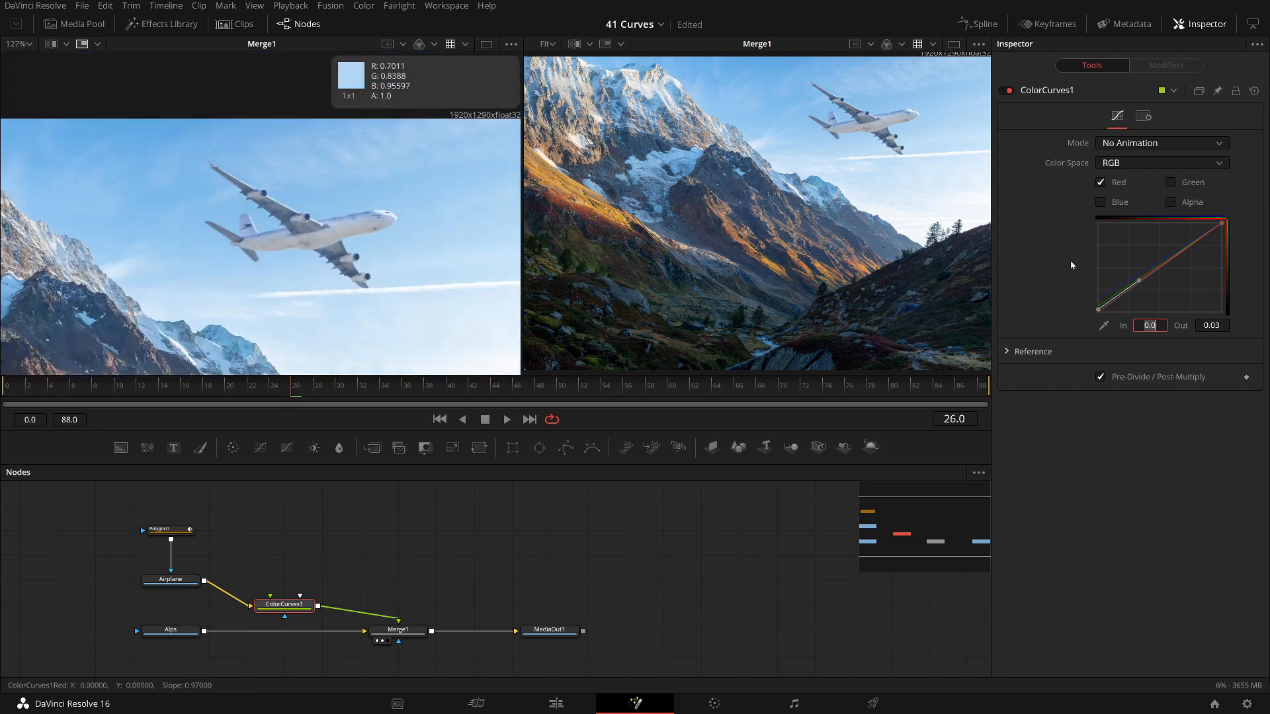
pyautogui.scroll(6, 312, 238)
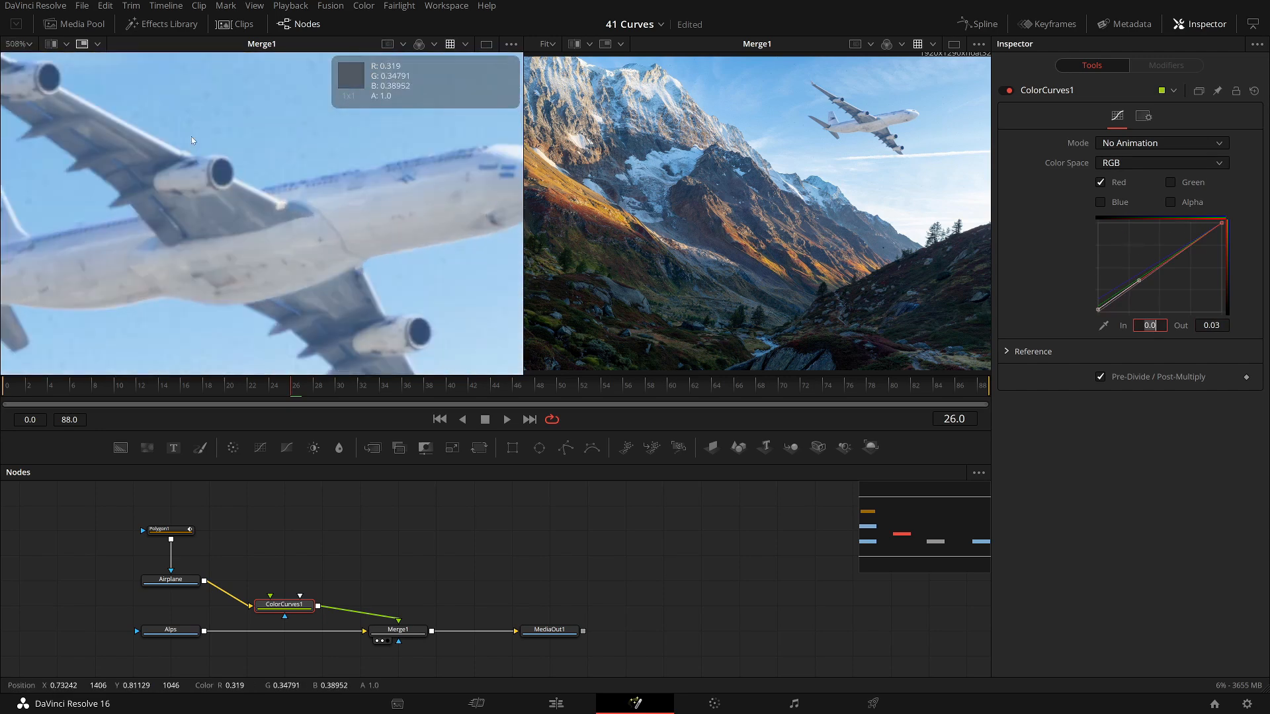
pyautogui.scroll(2, 193, 144)
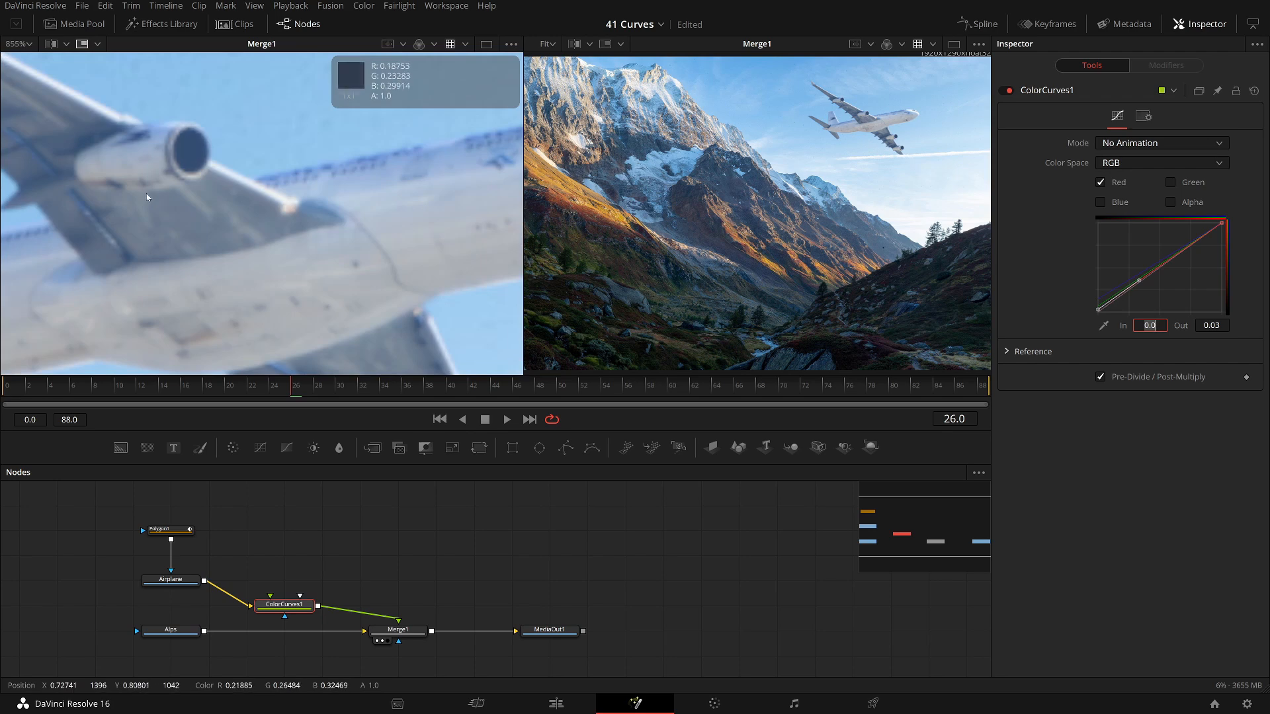
pyautogui.scroll(-5, 146, 193)
pyautogui.scroll(-3, 201, 293)
pyautogui.scroll(7, 281, 121)
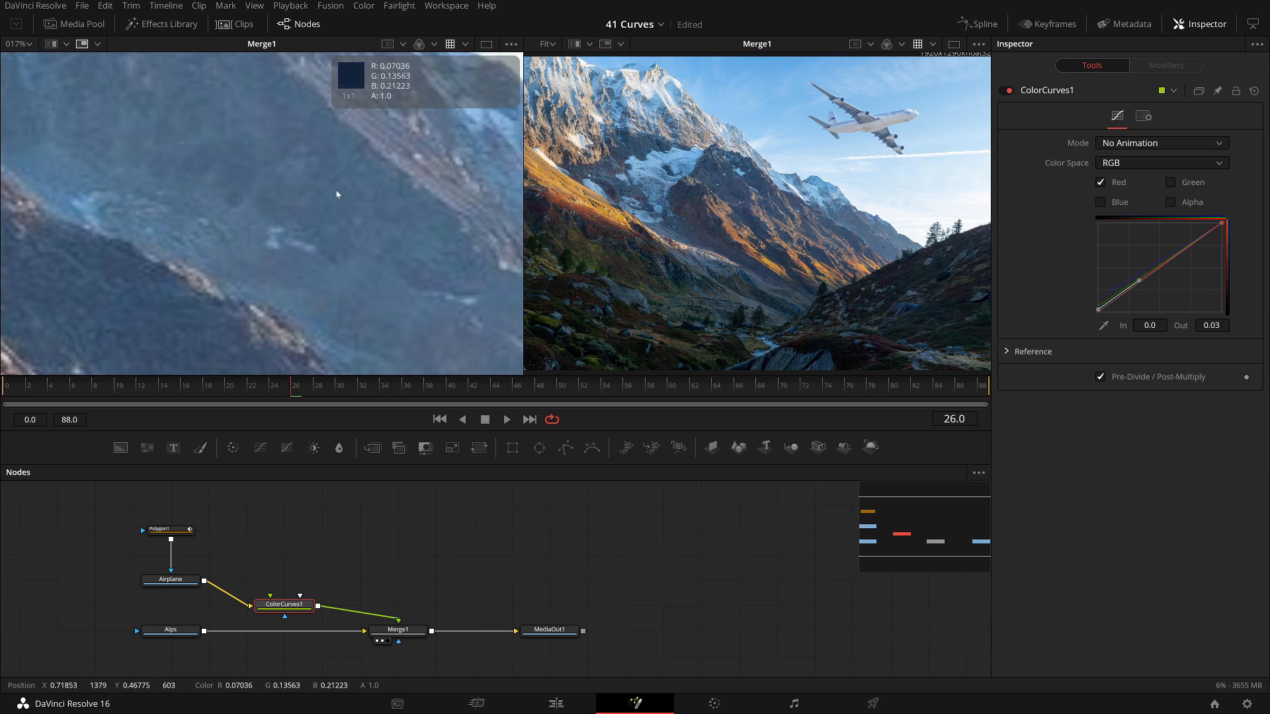
pyautogui.scroll(-2, 338, 193)
pyautogui.scroll(-5, 290, 161)
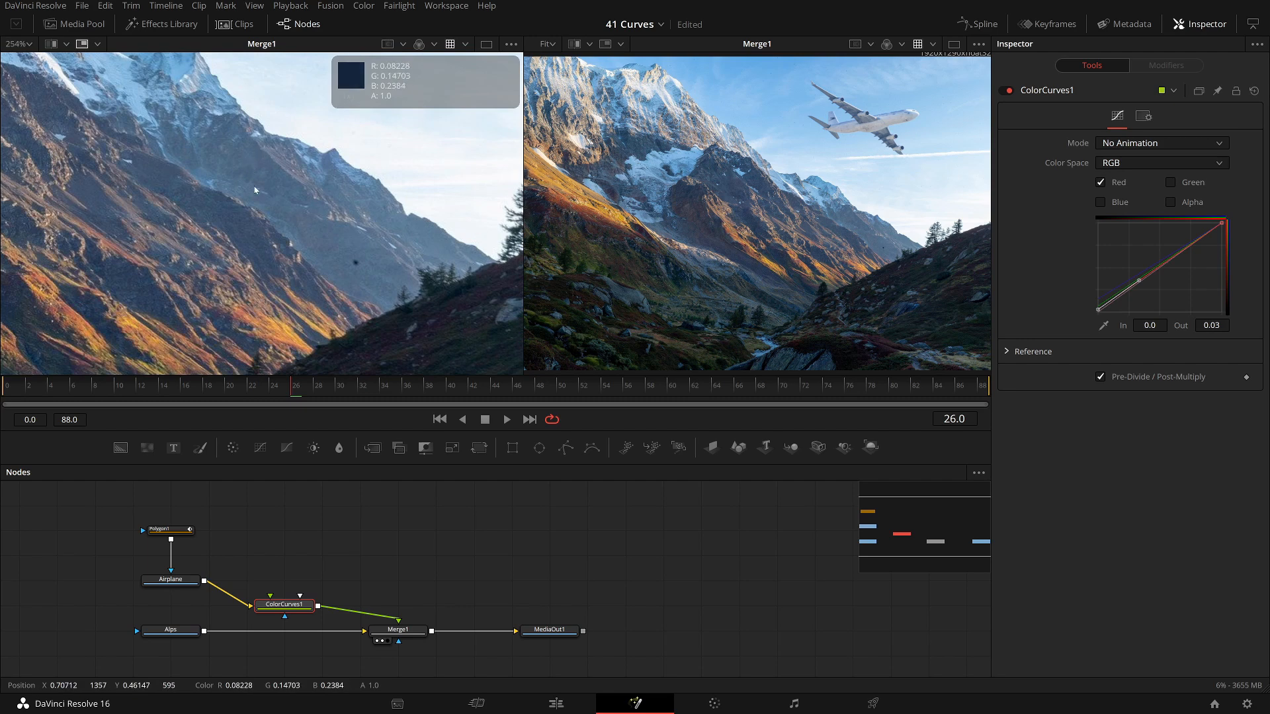
pyautogui.scroll(-2, 258, 189)
pyautogui.moveTo(330, 142); pyautogui.dragTo(271, 274)
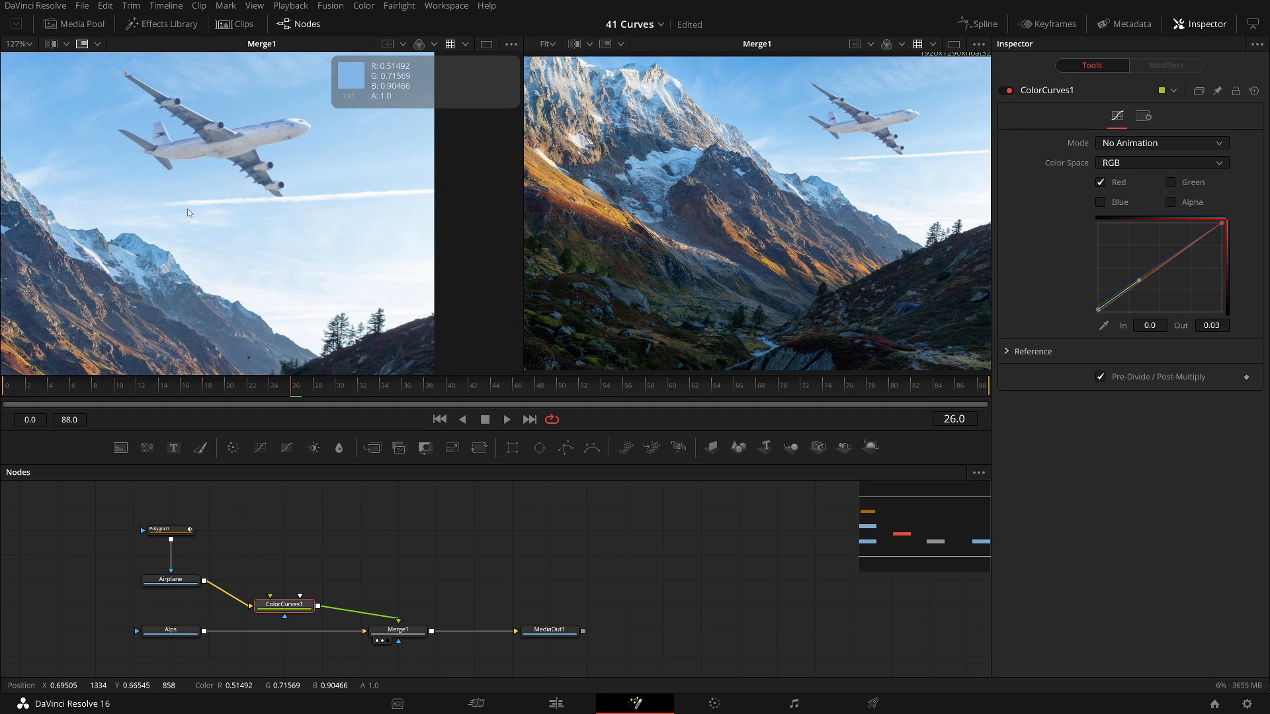
# Compare the color values of the white fuselage around the airplane's nose with those of the white contrail.
pyautogui.scroll(5, 299, 116)
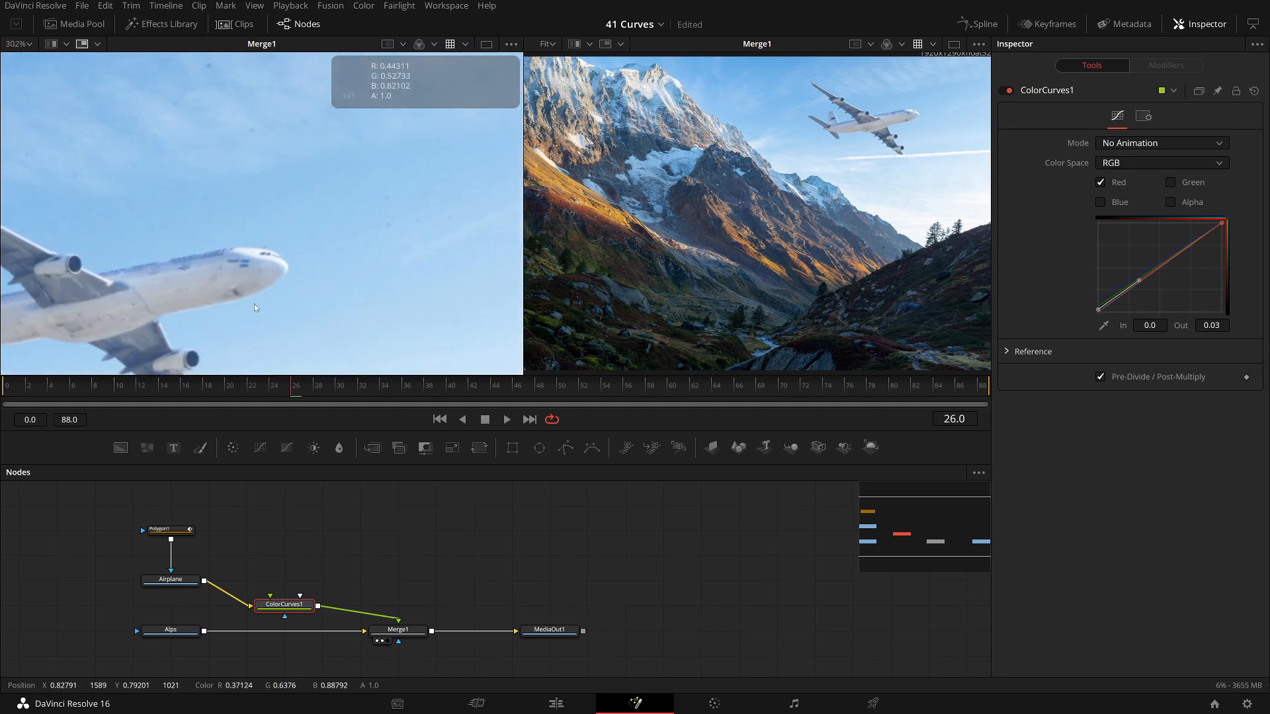
pyautogui.scroll(-1, 378, 237)
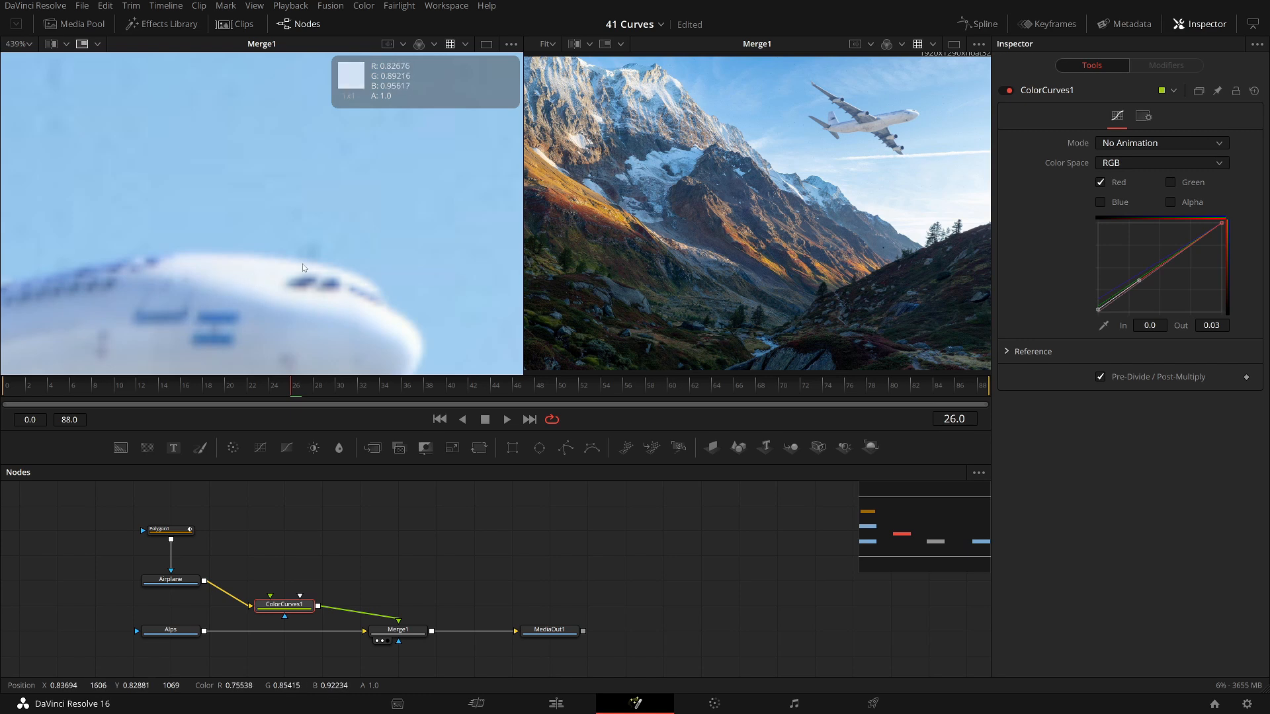
pyautogui.scroll(1, 236, 258)
pyautogui.scroll(-7, 240, 258)
pyautogui.moveTo(234, 198); pyautogui.dragTo(30, 2)
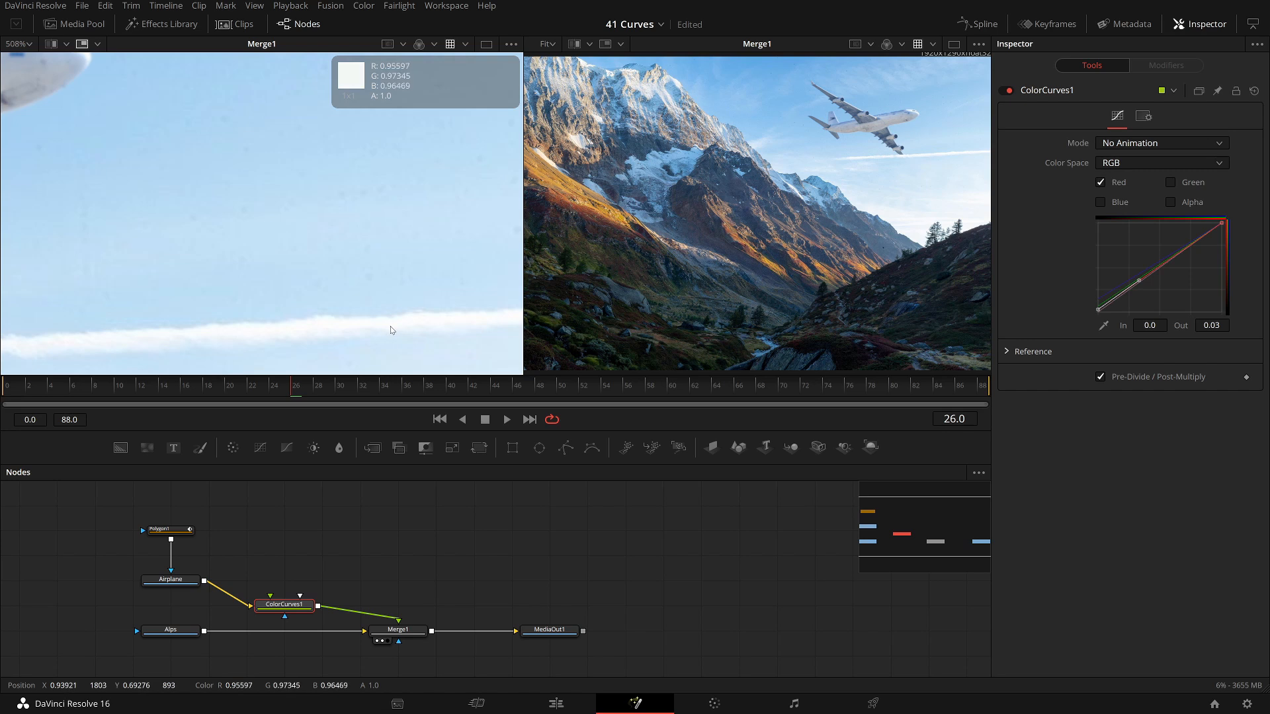
pyautogui.moveTo(266, 257); pyautogui.dragTo(386, 471)
pyautogui.moveTo(152, 250); pyautogui.dragTo(290, 263)
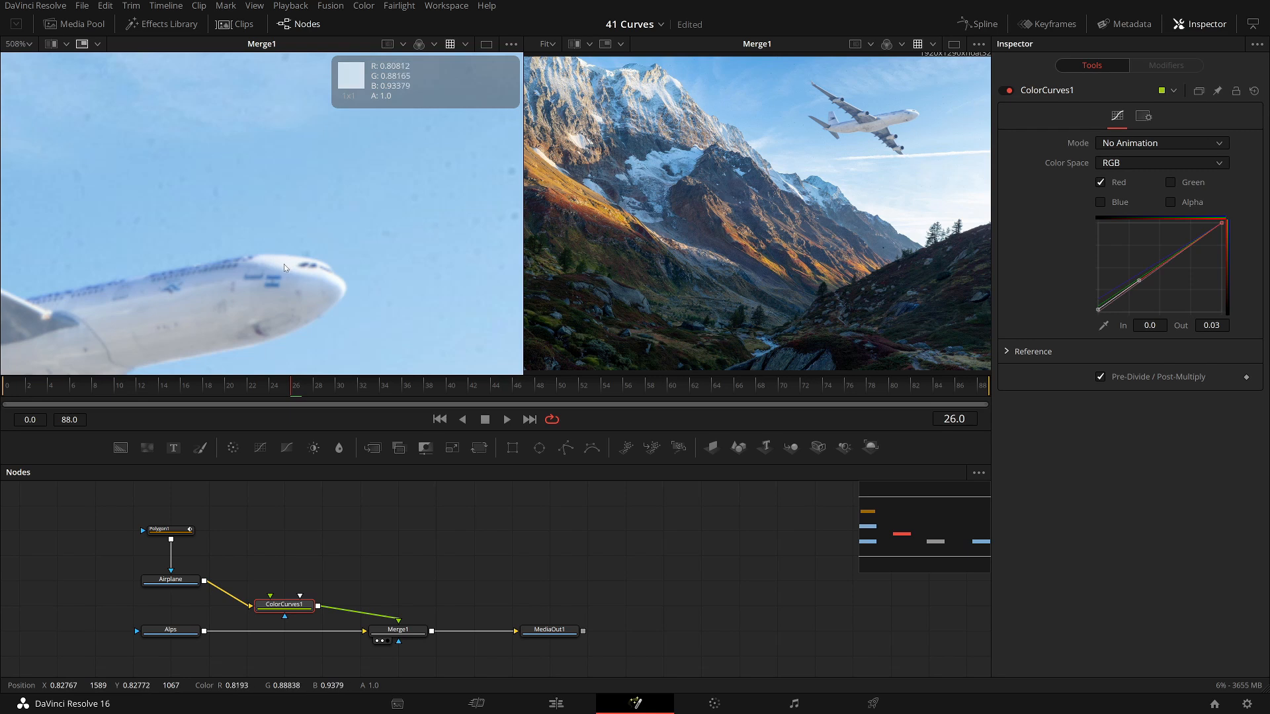
# Save the project and make Blue the only active channel in ColorCurves1.
pyautogui.hotkey('ctrl', 's')
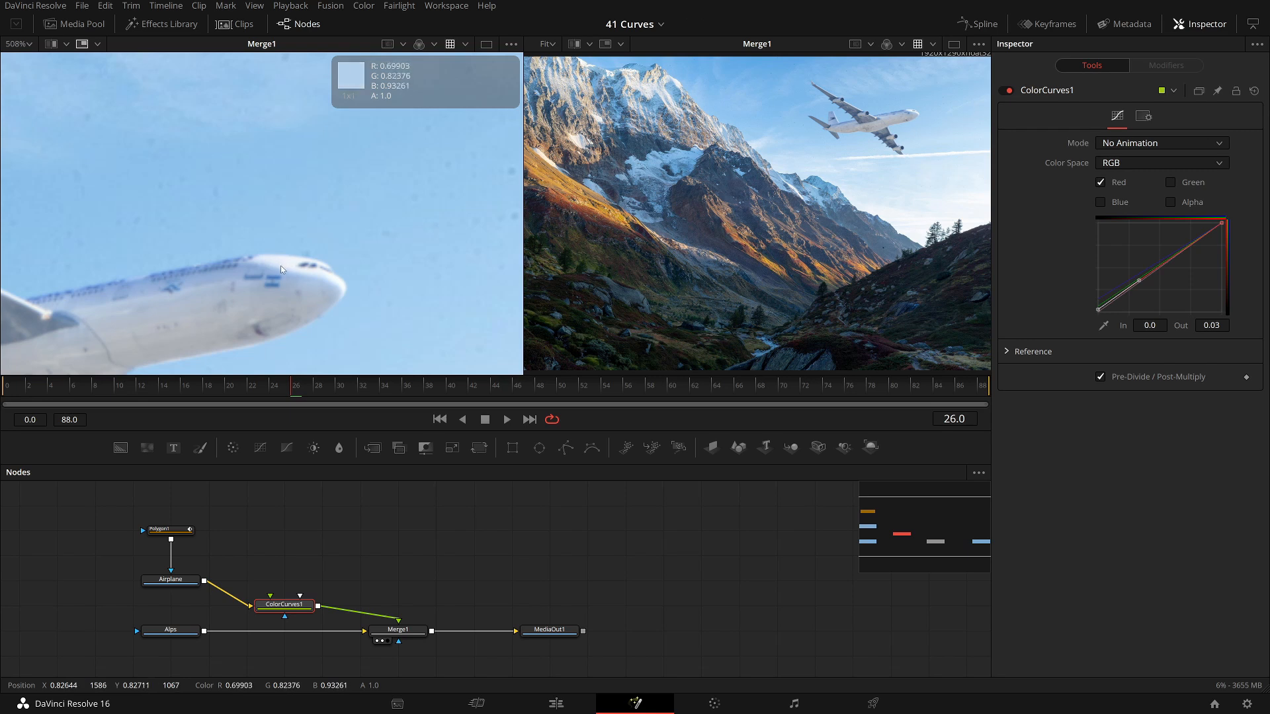
pyautogui.click(1201, 291)
pyautogui.click(1110, 187)
pyautogui.click(1100, 202)
pyautogui.scroll(3, 1196, 242)
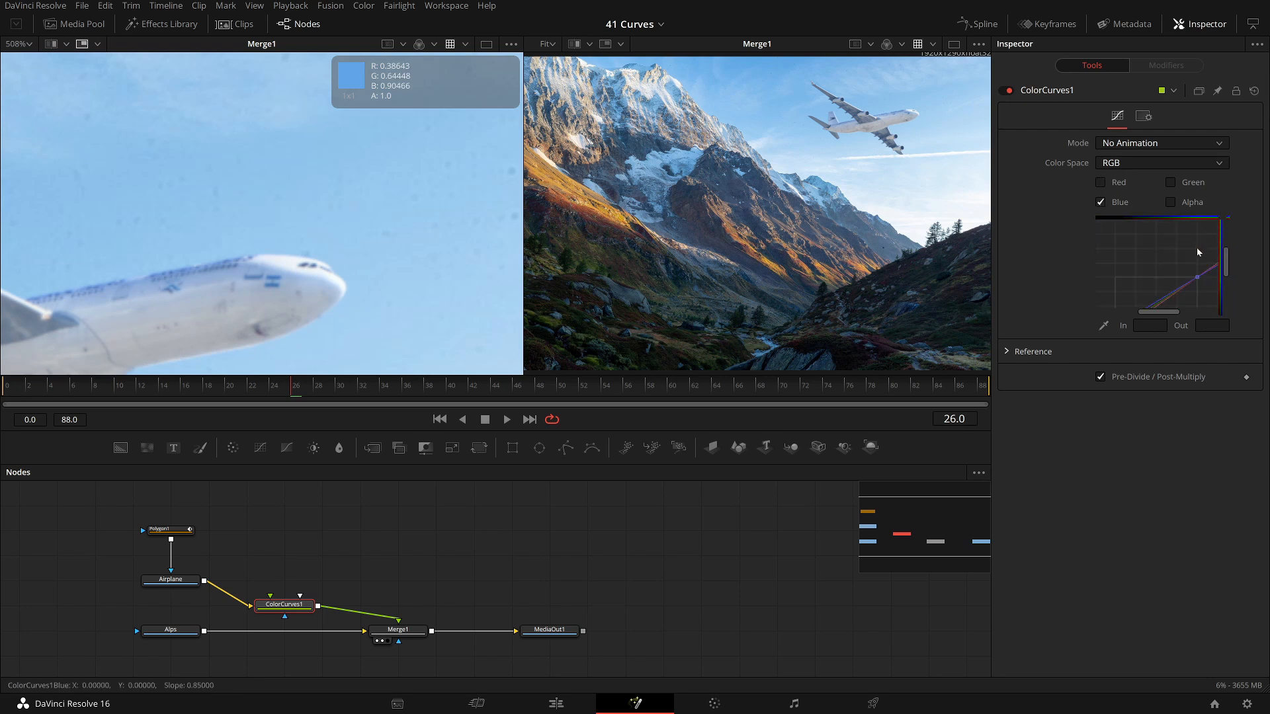
pyautogui.moveTo(1173, 275); pyautogui.dragTo(1150, 244)
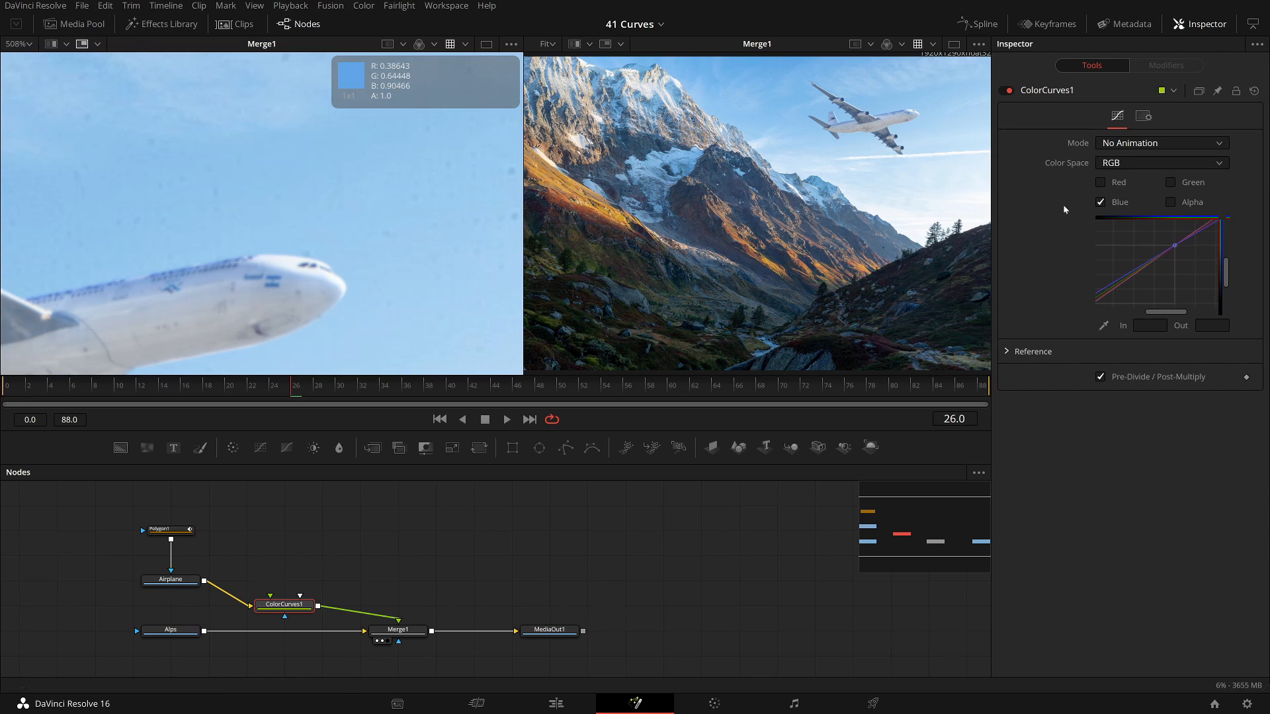
# Open the Spline editor and display only the Blue curve of ColorCurves1, fitted to the view.
pyautogui.click(980, 25)
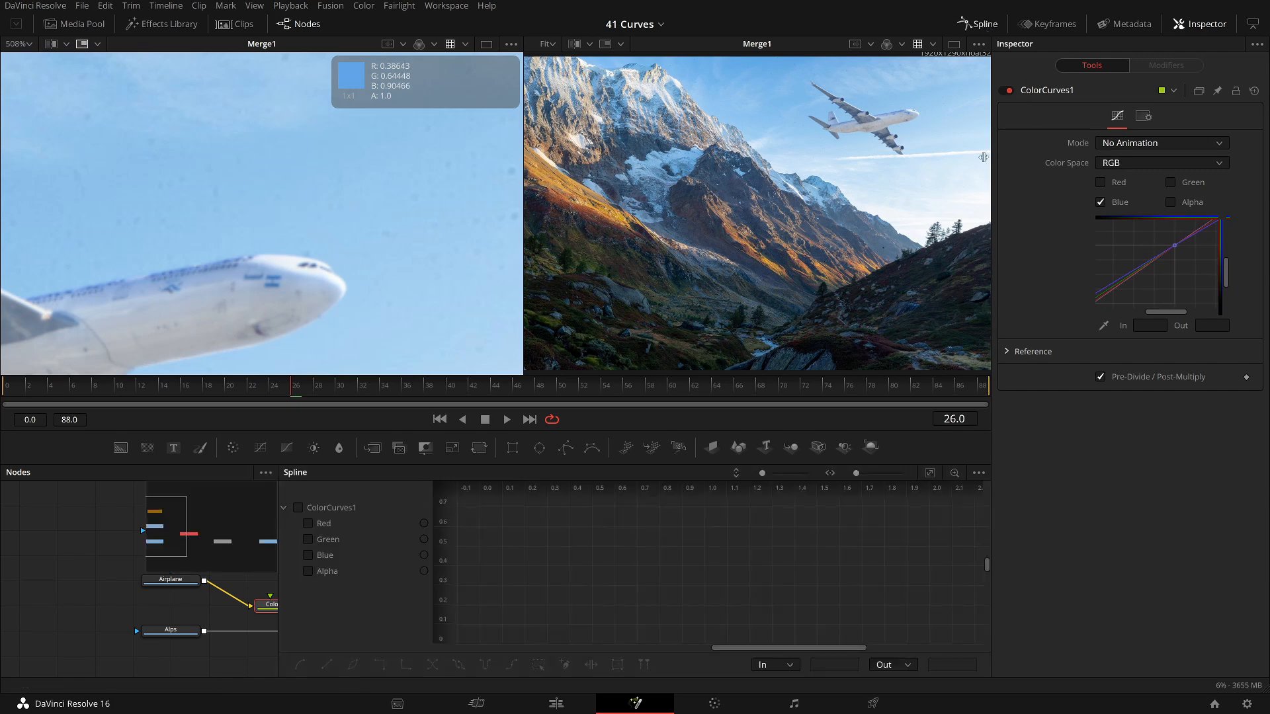
pyautogui.click(298, 507)
pyautogui.click(308, 571)
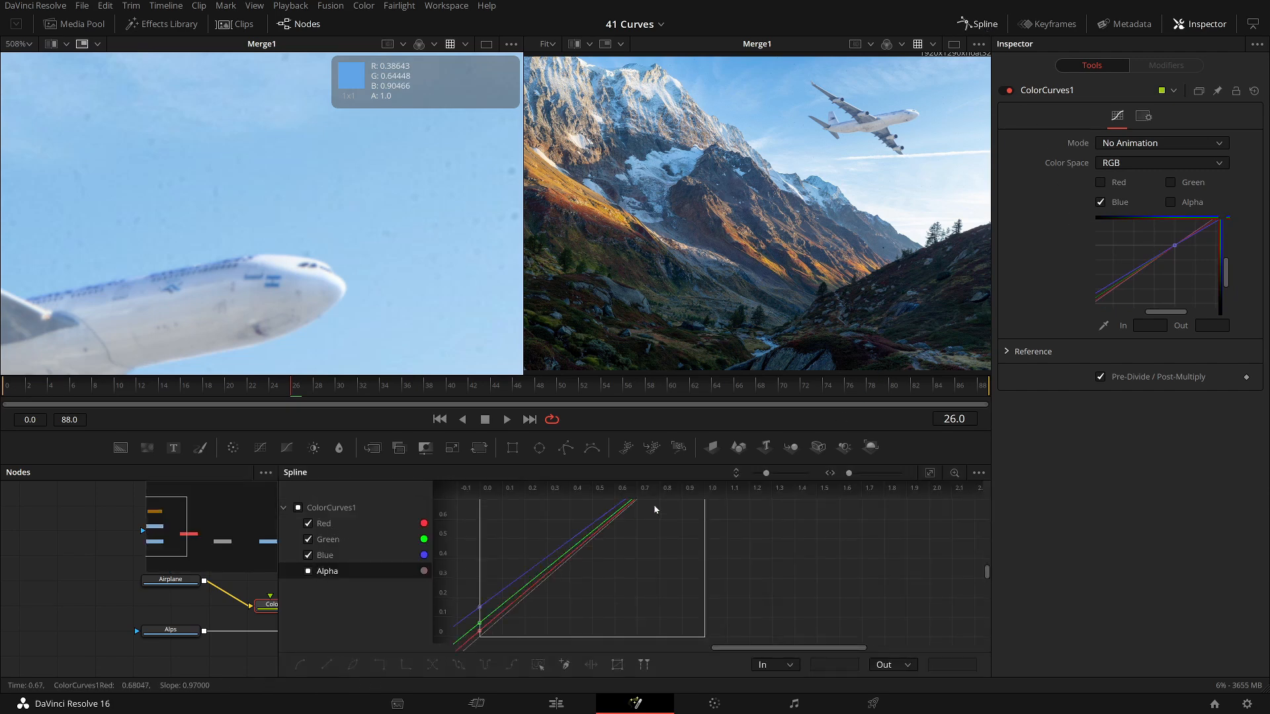
pyautogui.click(929, 472)
pyautogui.click(309, 540)
pyautogui.click(309, 524)
pyautogui.click(307, 572)
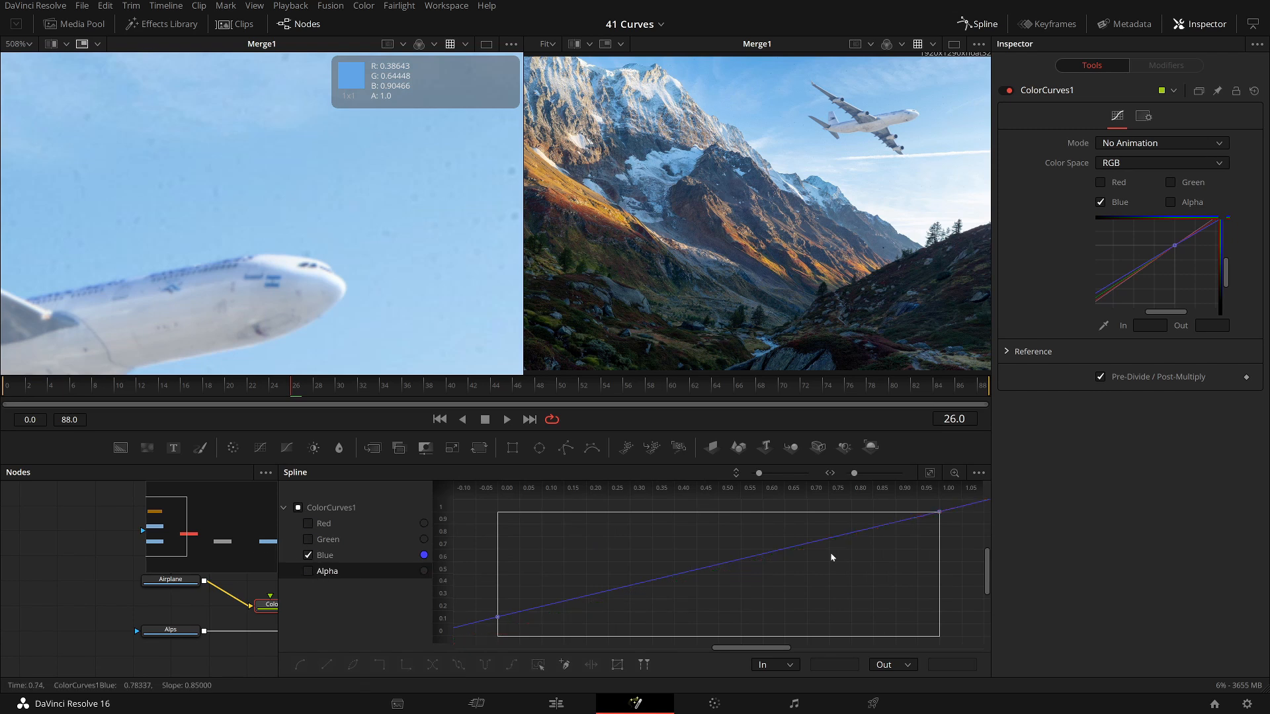
# Add a point near the upper end of the Blue curve at about 0.918 in and 1.0 out.
pyautogui.click(903, 520)
pyautogui.click(900, 537)
pyautogui.moveTo(868, 560); pyautogui.dragTo(917, 506)
pyautogui.doubleClick(824, 665)
pyautogui.write('0.94')
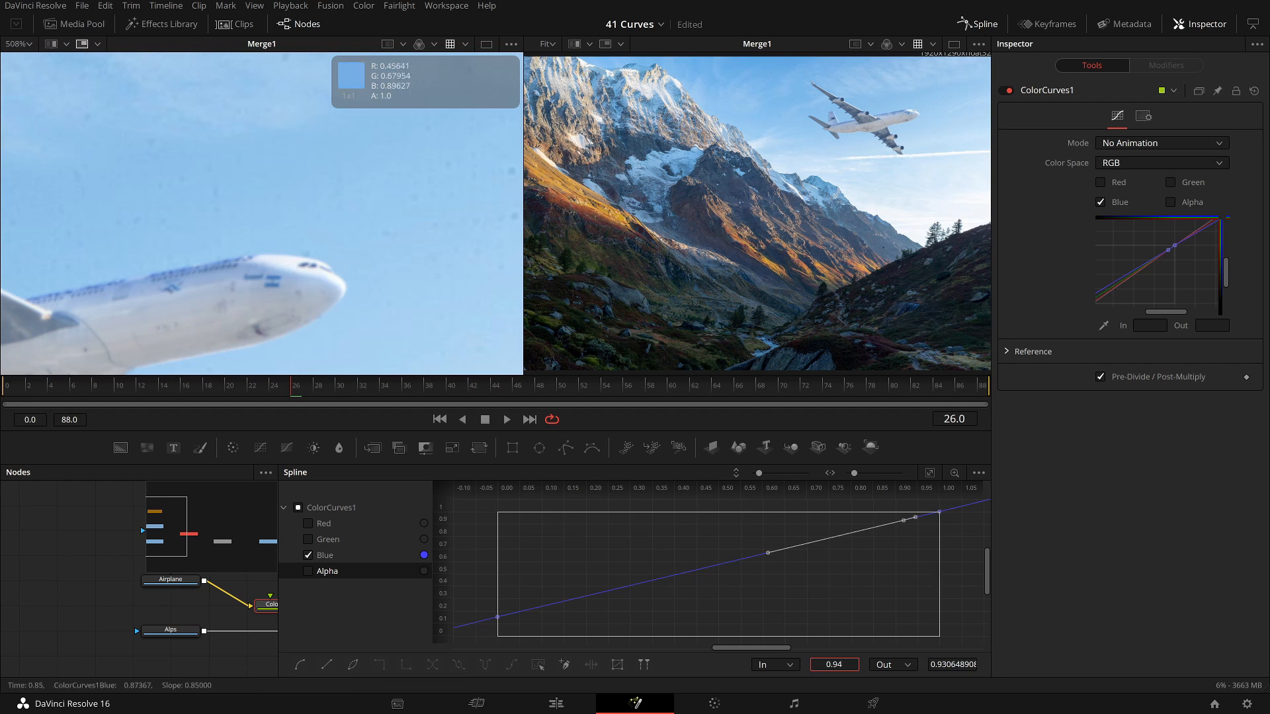
pyautogui.press('Tab')
pyautogui.write('1')
pyautogui.press('Return')
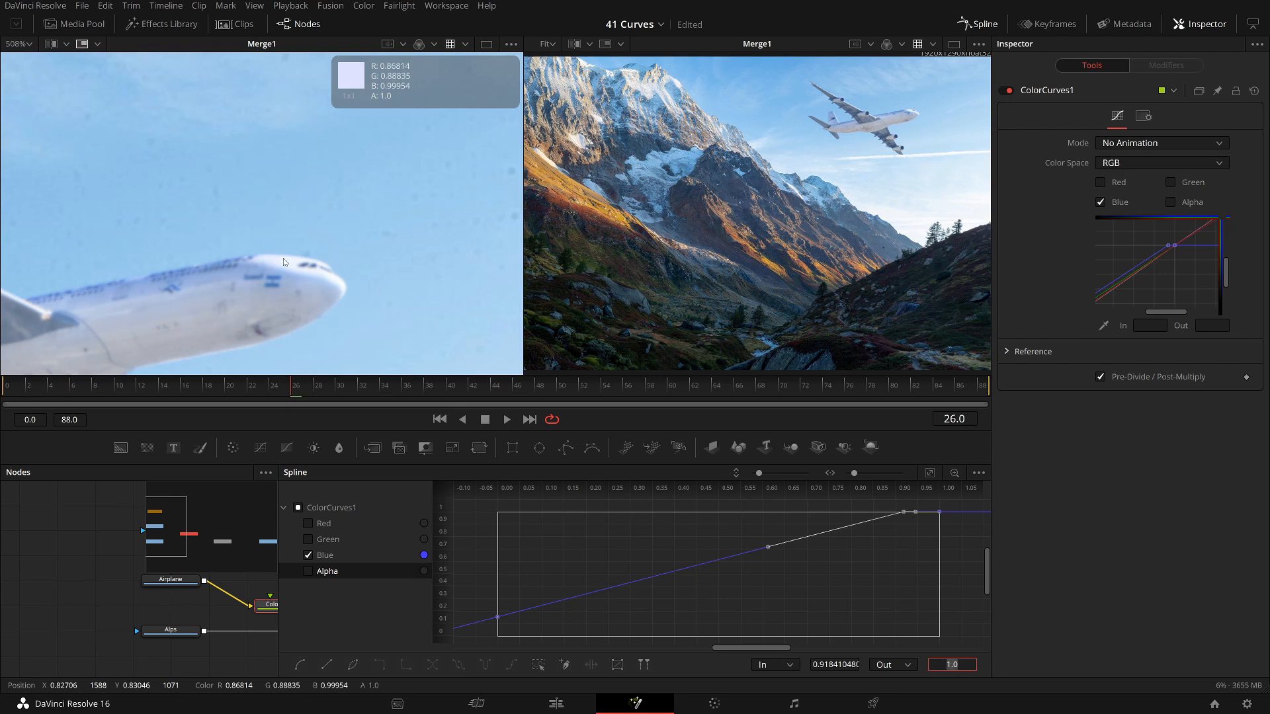
# Compare the blue values of the airplane's bright fuselage with those of the contrail.
pyautogui.scroll(-4, 412, 210)
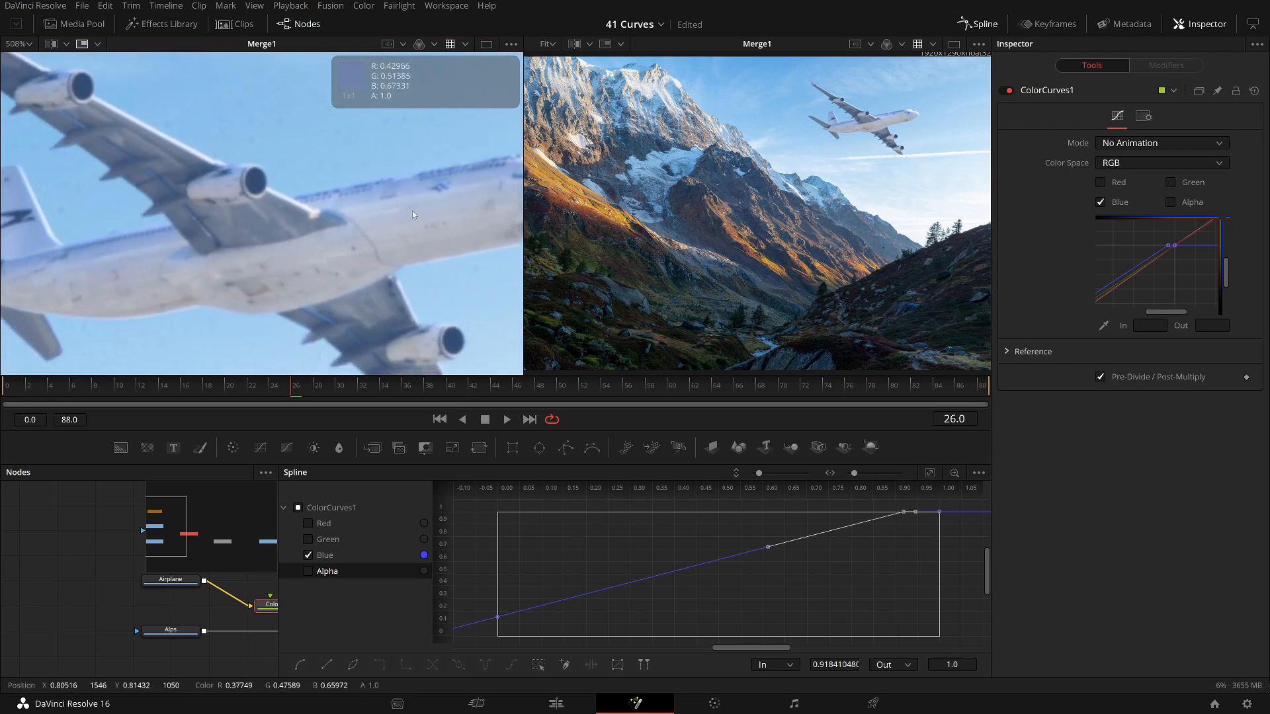
pyautogui.moveTo(375, 217); pyautogui.dragTo(151, 101)
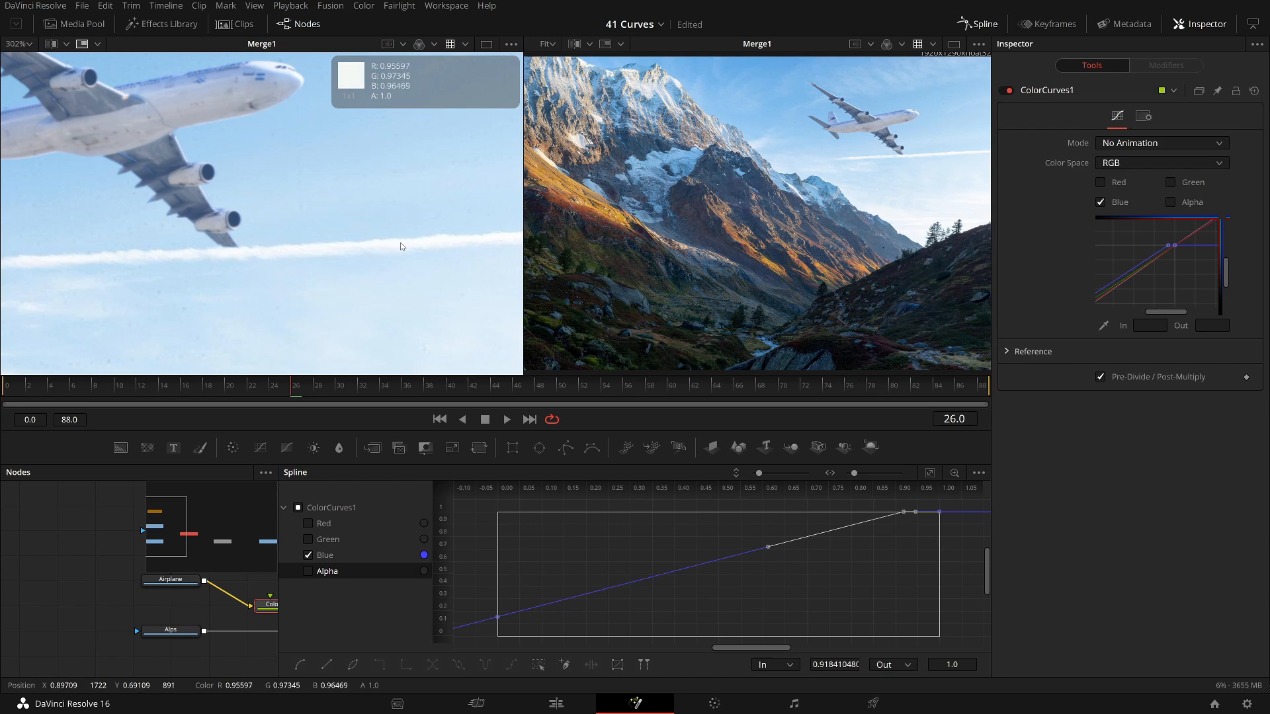
pyautogui.moveTo(283, 113); pyautogui.dragTo(263, 244)
pyautogui.scroll(4, 259, 159)
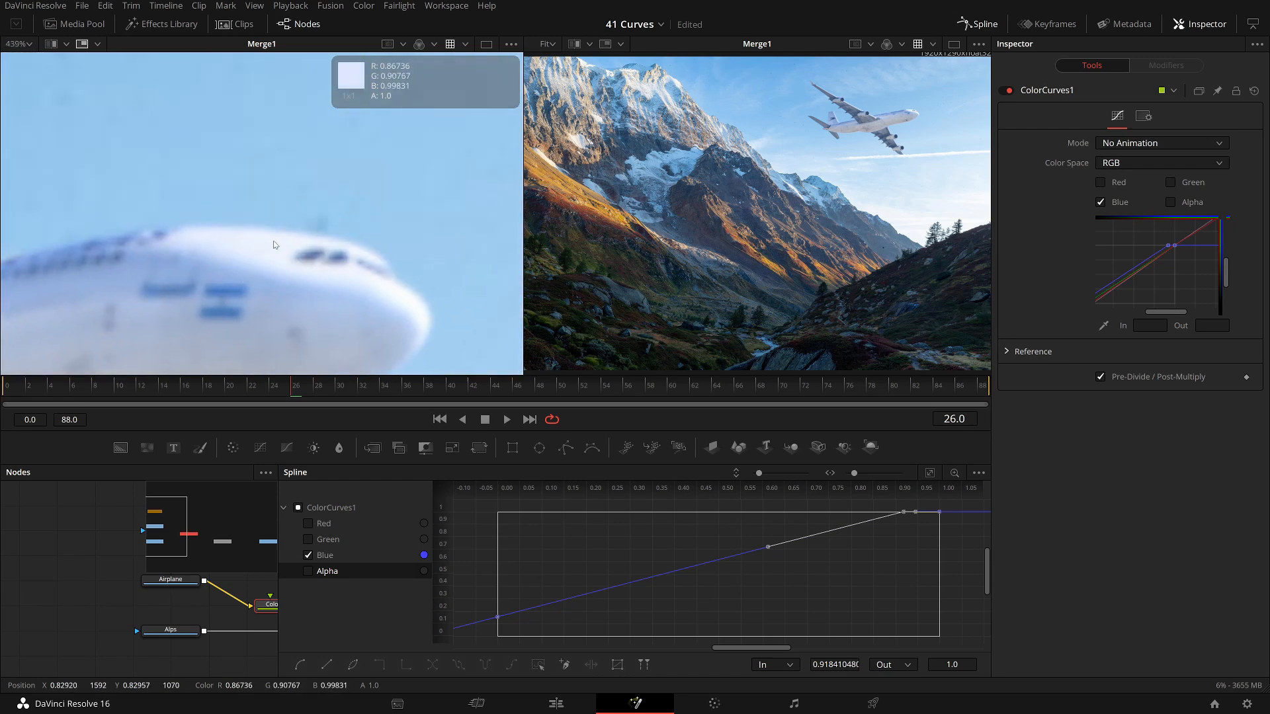
# Display the Red and Green curves in the Spline editor with Blue as a reference, focused on their white points.
pyautogui.click(695, 518)
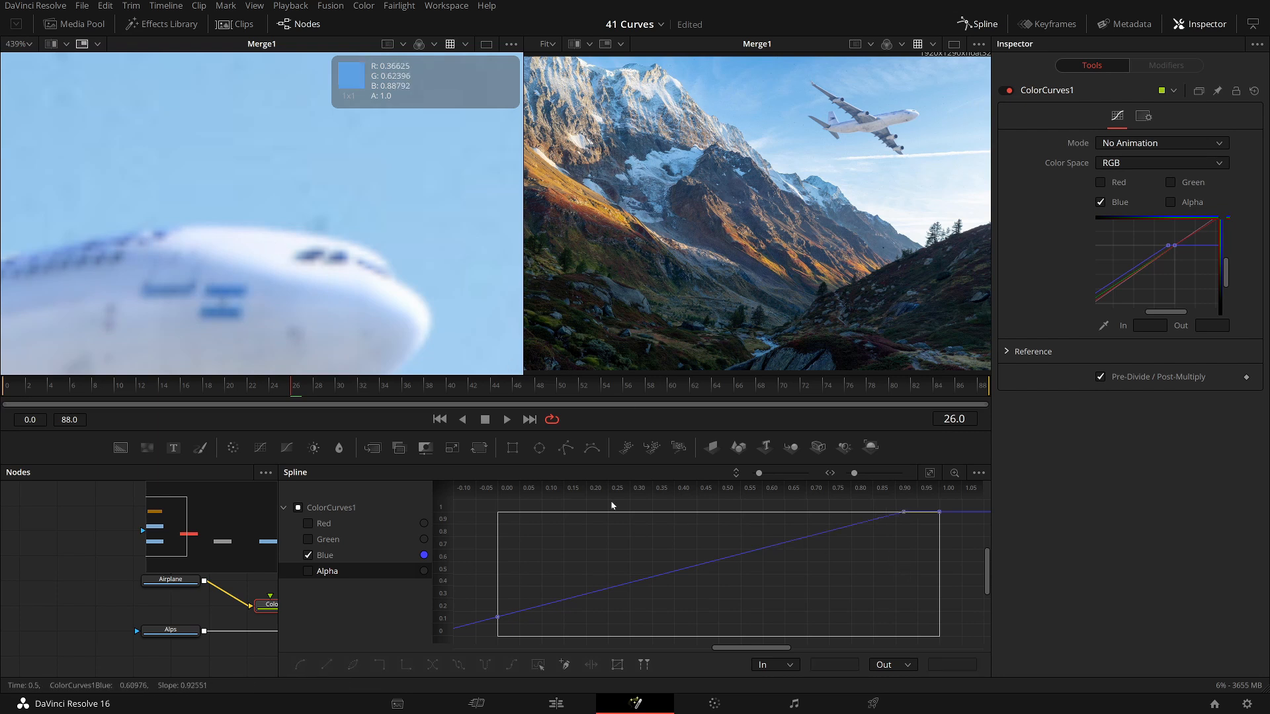
pyautogui.click(325, 539)
pyautogui.click(308, 523)
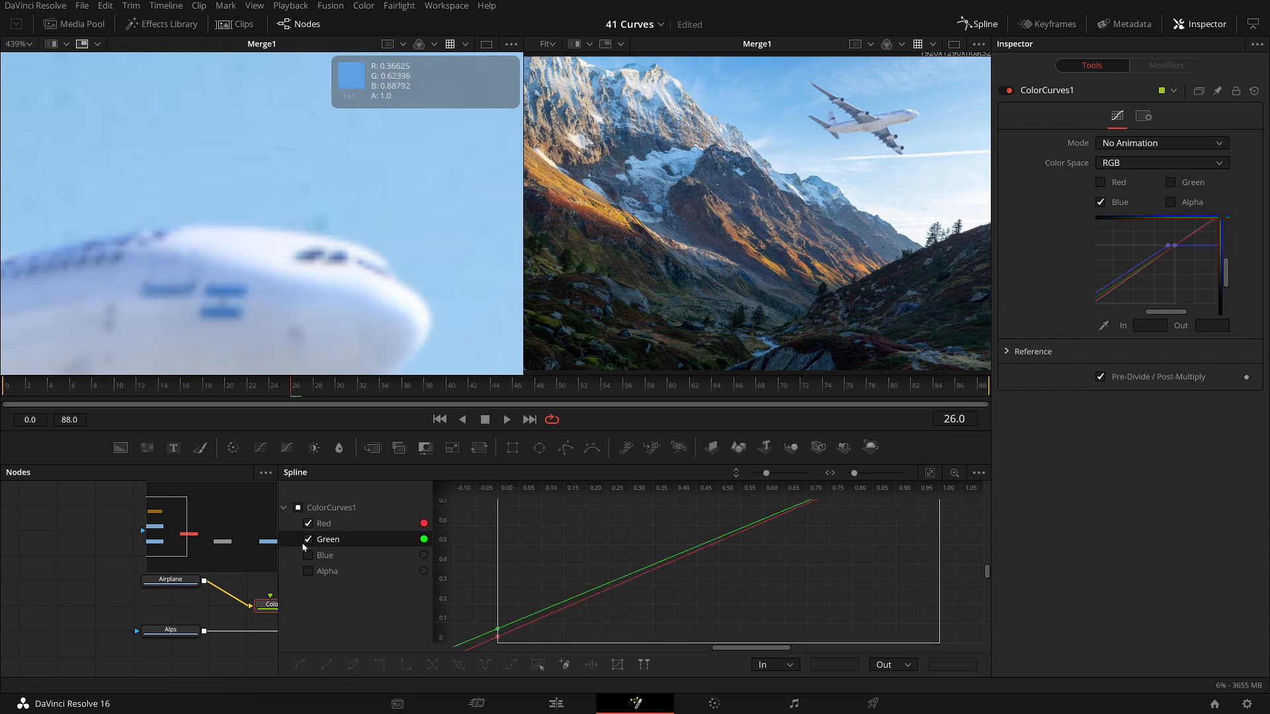
pyautogui.click(308, 555)
pyautogui.click(309, 556)
pyautogui.moveTo(794, 553); pyautogui.dragTo(726, 621)
pyautogui.scroll(5, 785, 573)
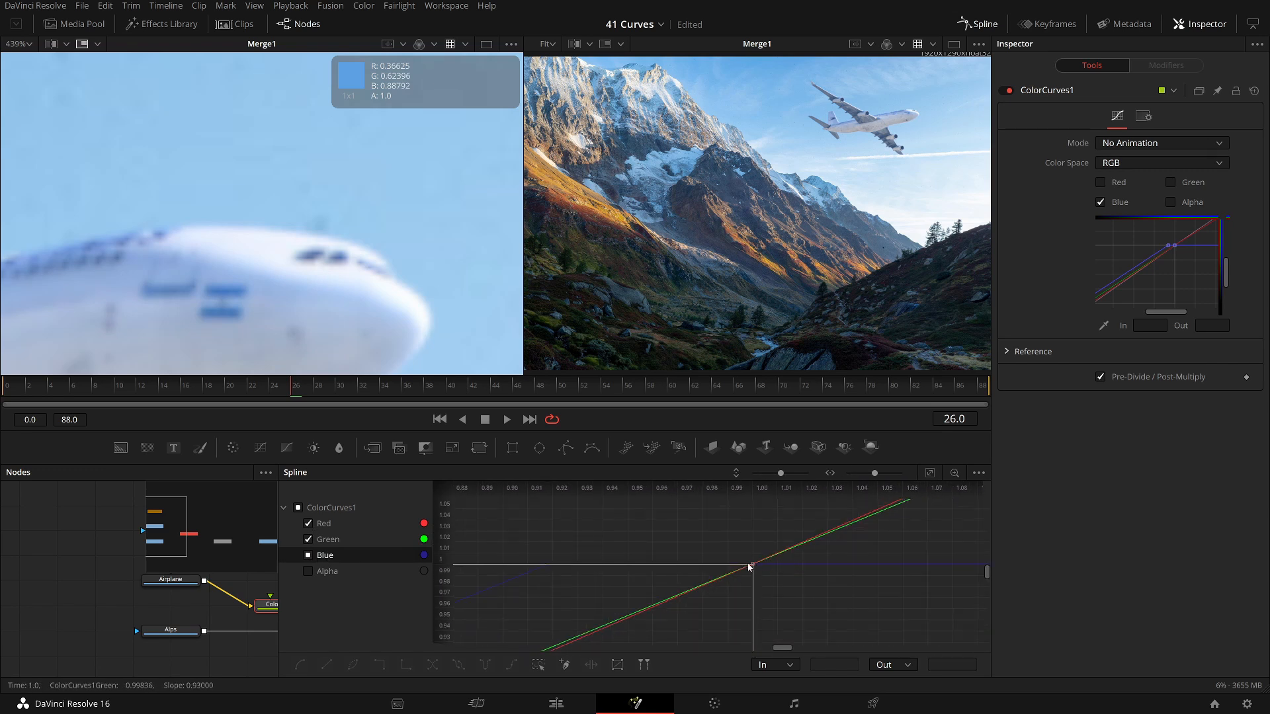
# Add a point just below the Red curve's white point and set it to 0.9744 in and 1.0 out.
pyautogui.click(651, 608)
pyautogui.moveTo(647, 609); pyautogui.dragTo(681, 569)
pyautogui.click(952, 664)
pyautogui.write('1')
pyautogui.press('Return')
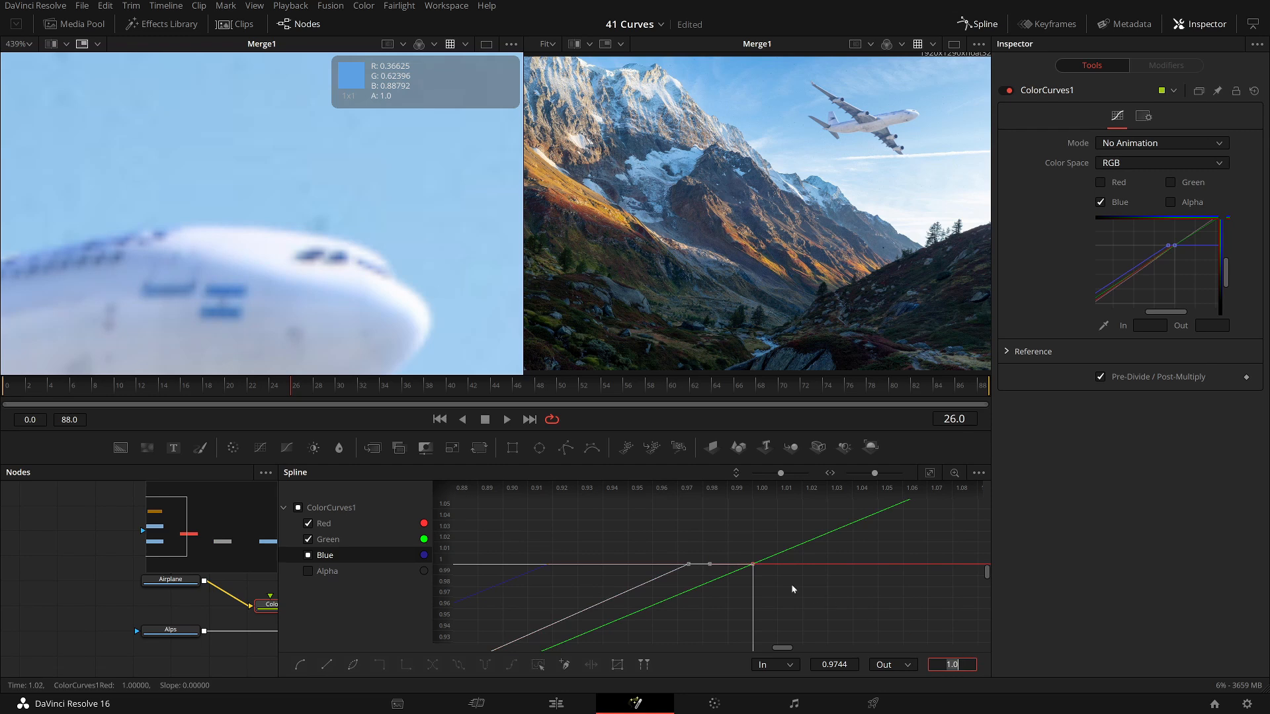
# Add a point just below the Green curve's white point and set it to 0.945 in and 1.0 out.
pyautogui.click(645, 609)
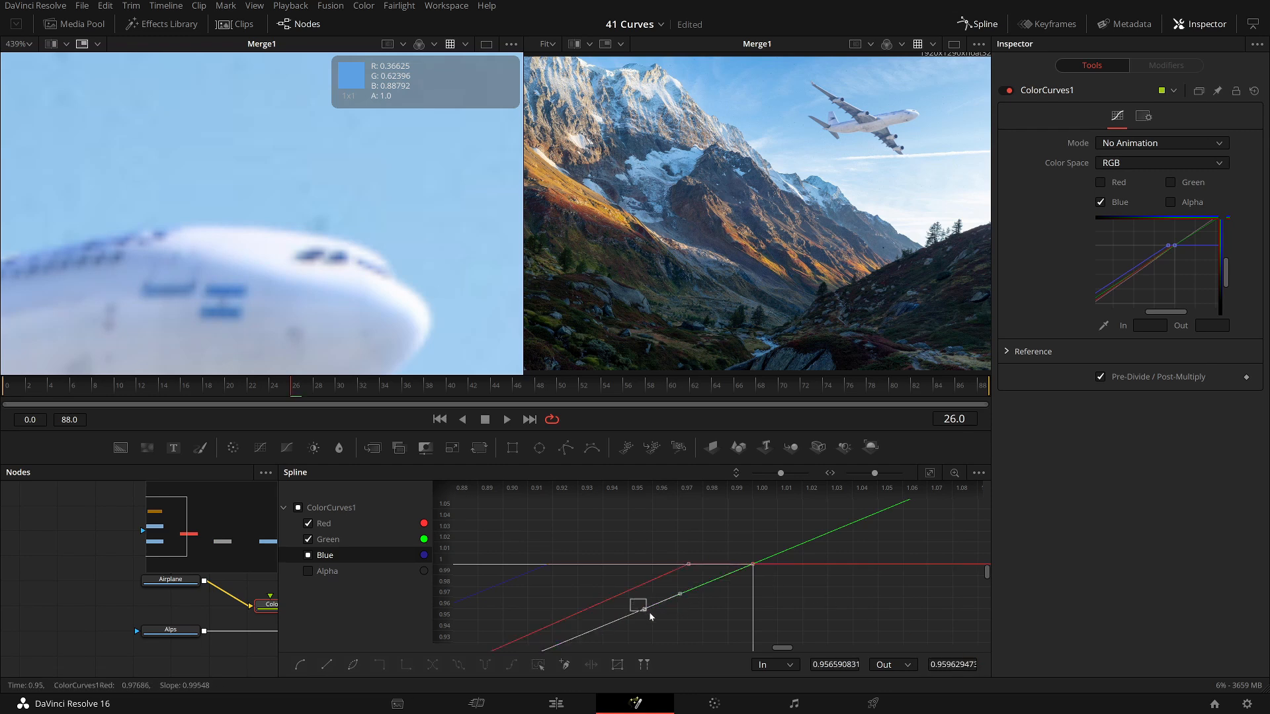
pyautogui.doubleClick(940, 665)
pyautogui.write('1')
pyautogui.press('Return')
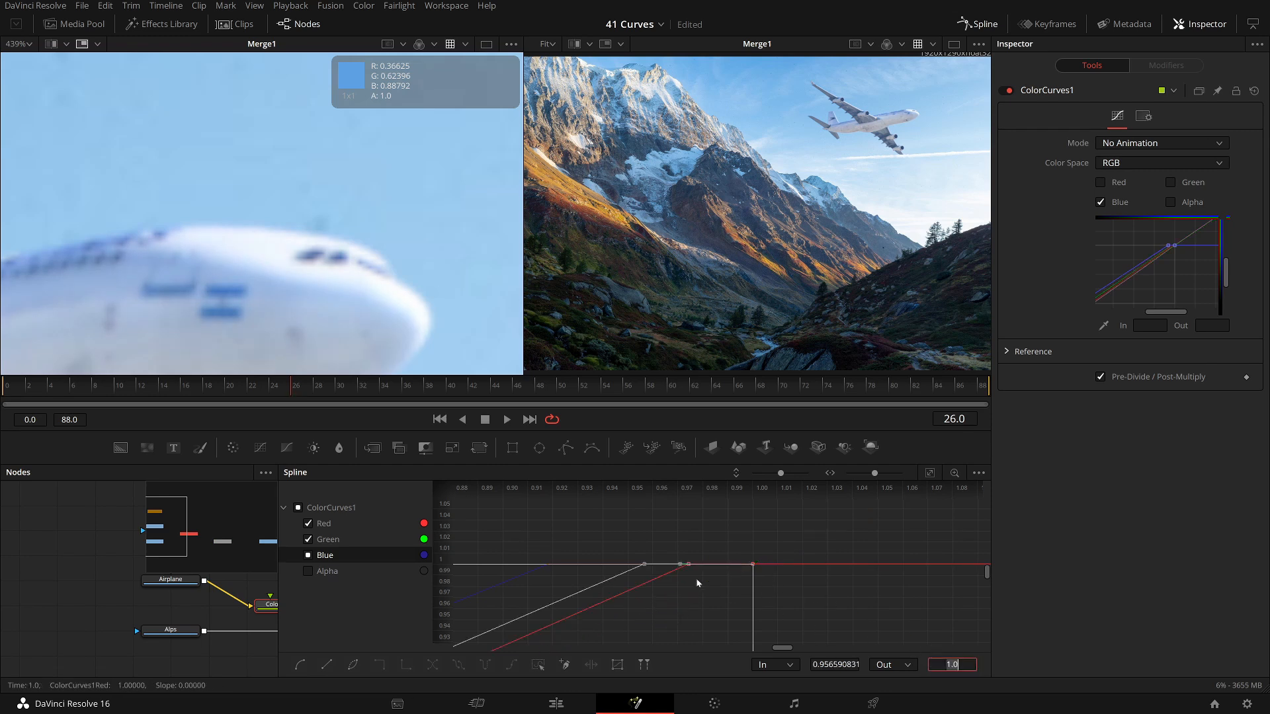
pyautogui.moveTo(640, 566); pyautogui.dragTo(615, 566)
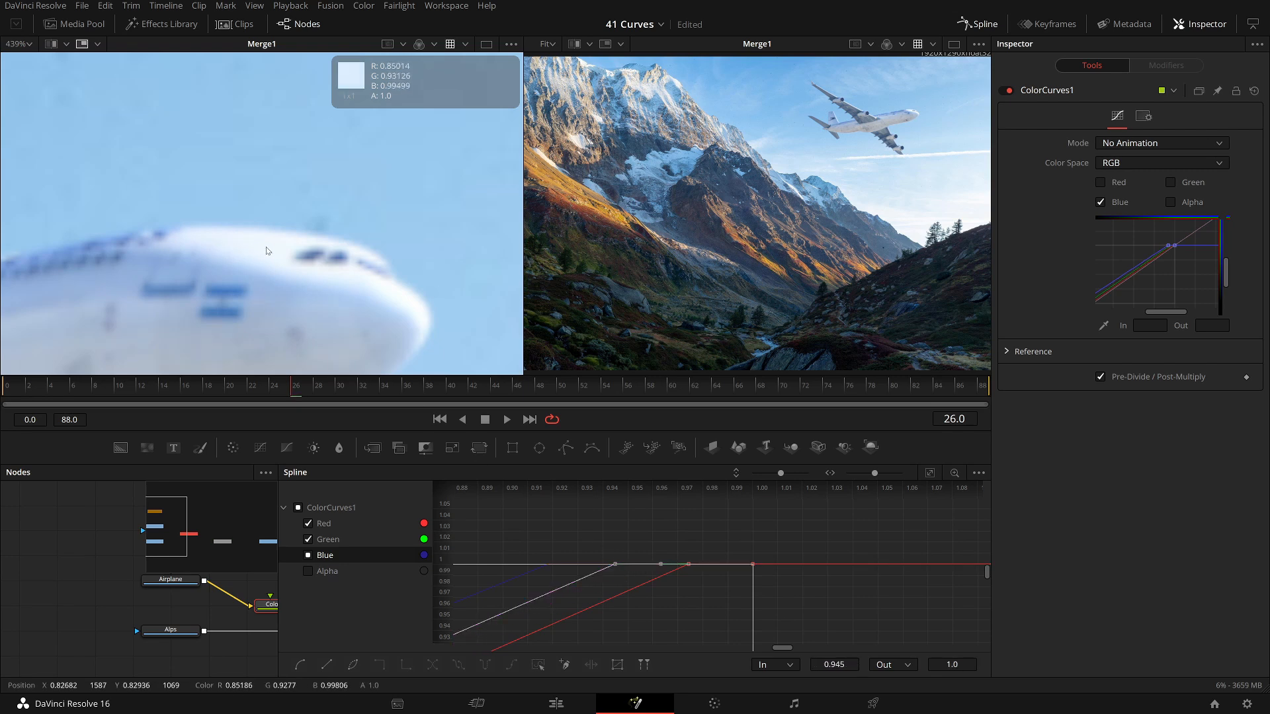
# Check the adjusted fuselage whites against the contrail, both up close and in the wider composite.
pyautogui.scroll(-4, 391, 193)
pyautogui.moveTo(393, 195); pyautogui.dragTo(271, 61)
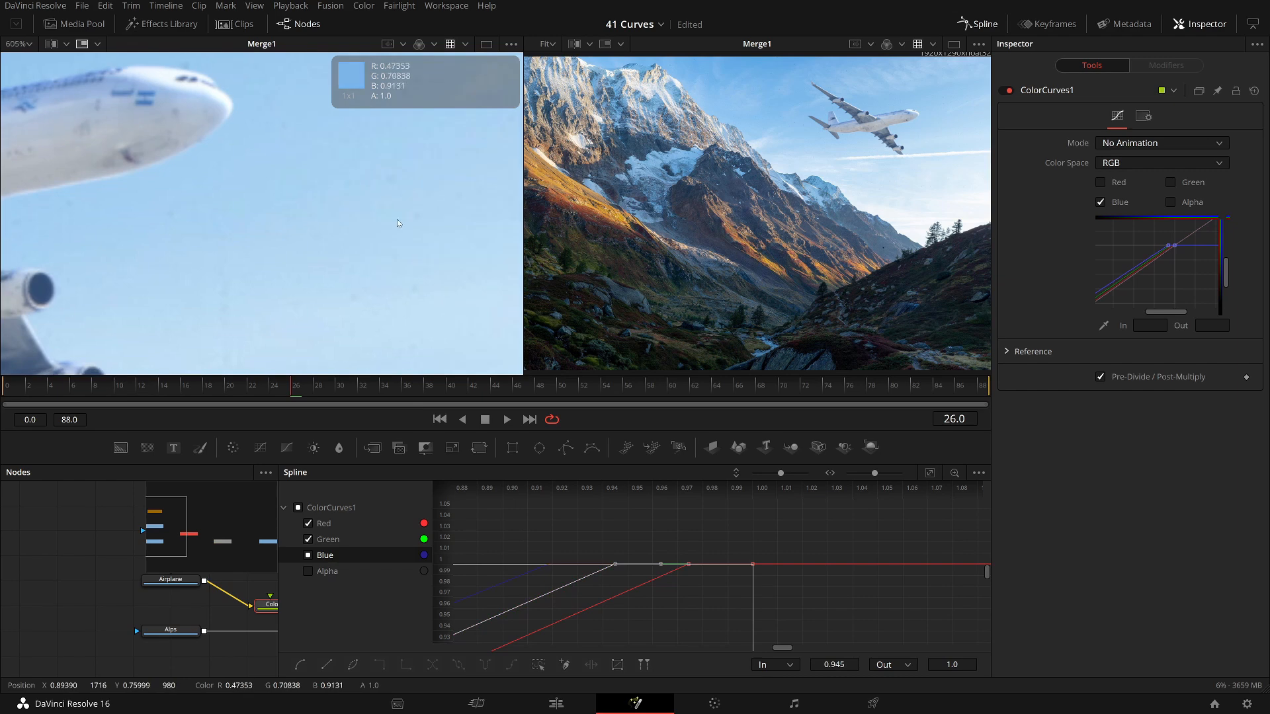
pyautogui.moveTo(482, 362); pyautogui.dragTo(379, 227)
pyautogui.scroll(-2, 380, 227)
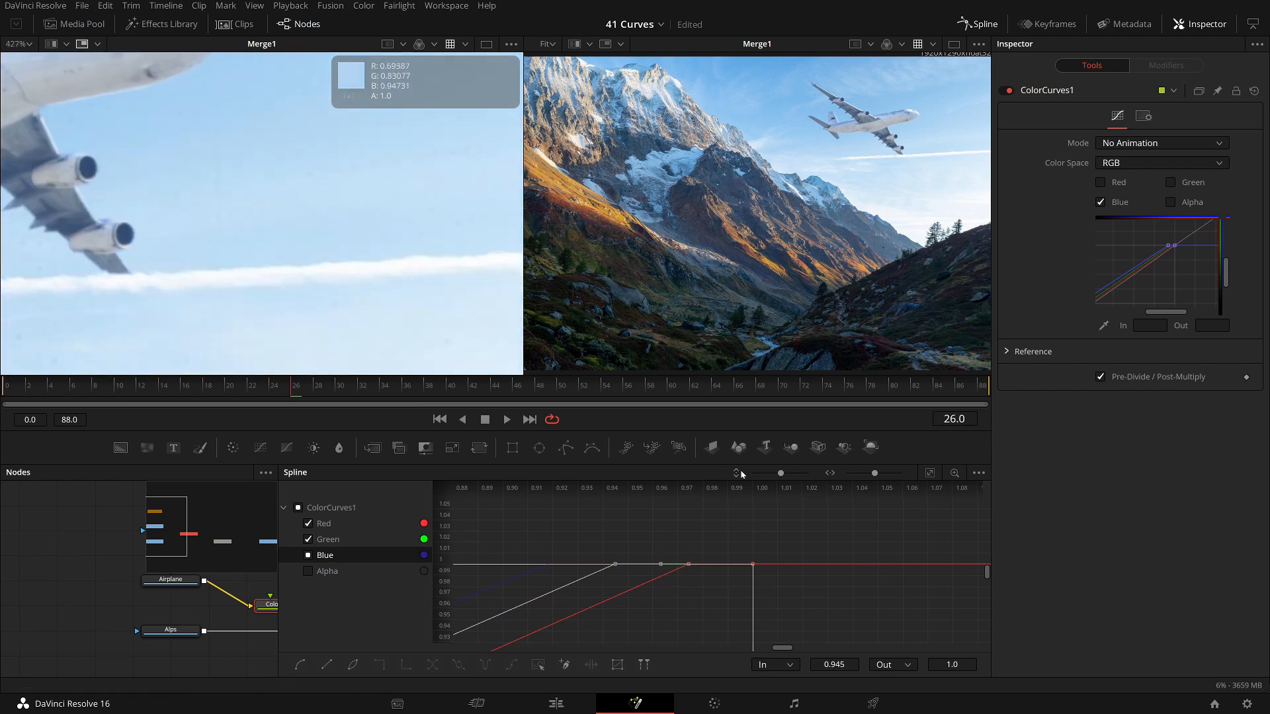
pyautogui.moveTo(298, 152); pyautogui.dragTo(352, 221)
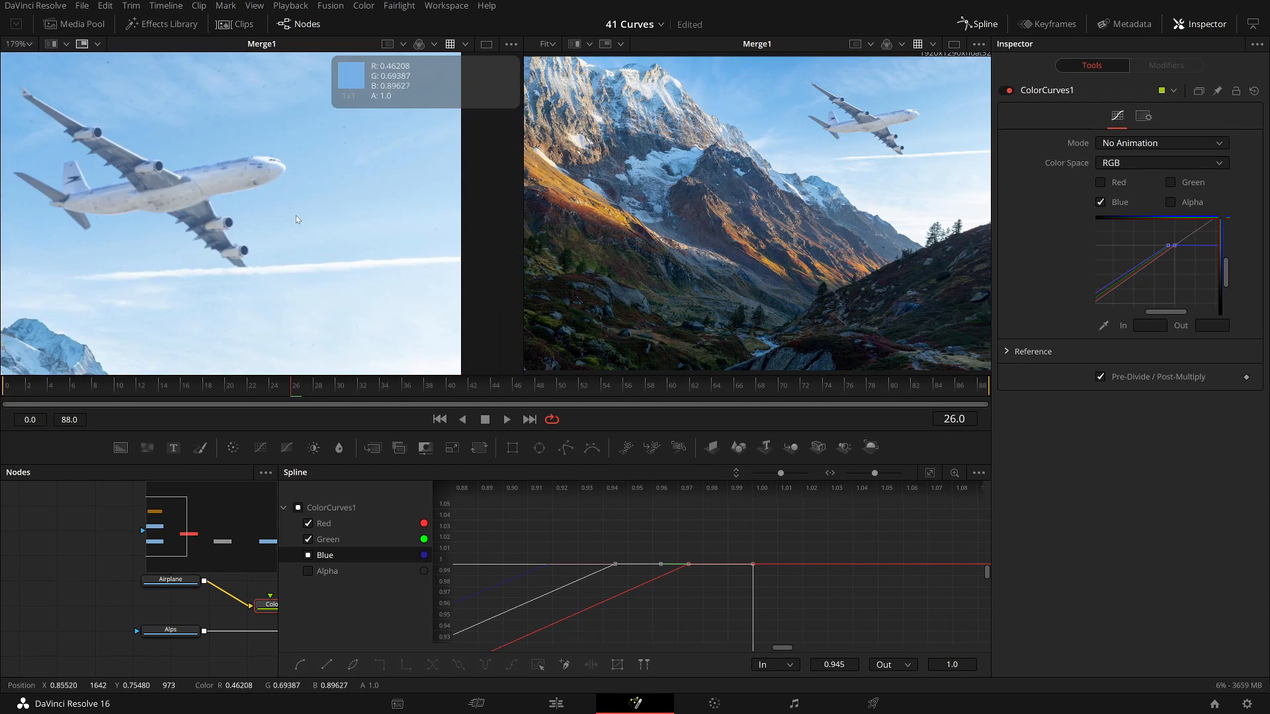
pyautogui.scroll(-3, 296, 215)
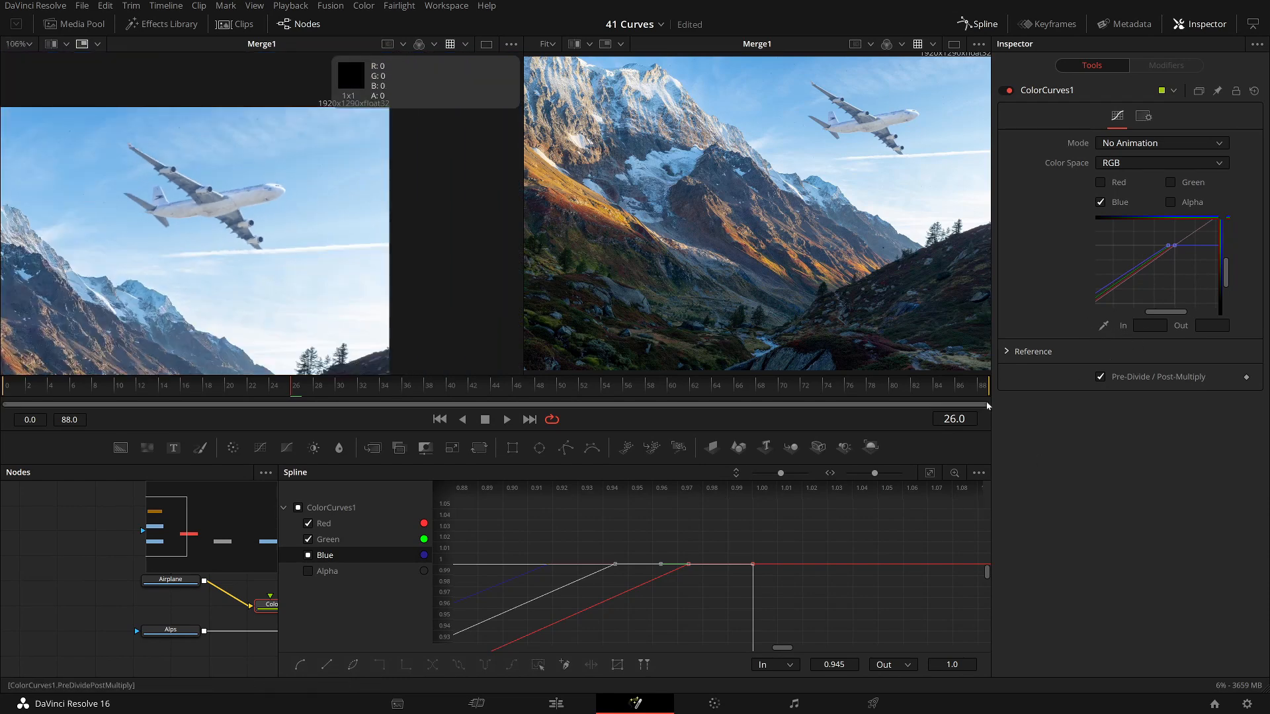
pyautogui.moveTo(197, 295); pyautogui.dragTo(273, 290)
# Widen the node graph area and disconnect the Polygon1 mask from the Airplane node.
pyautogui.moveTo(277, 551); pyautogui.dragTo(613, 550)
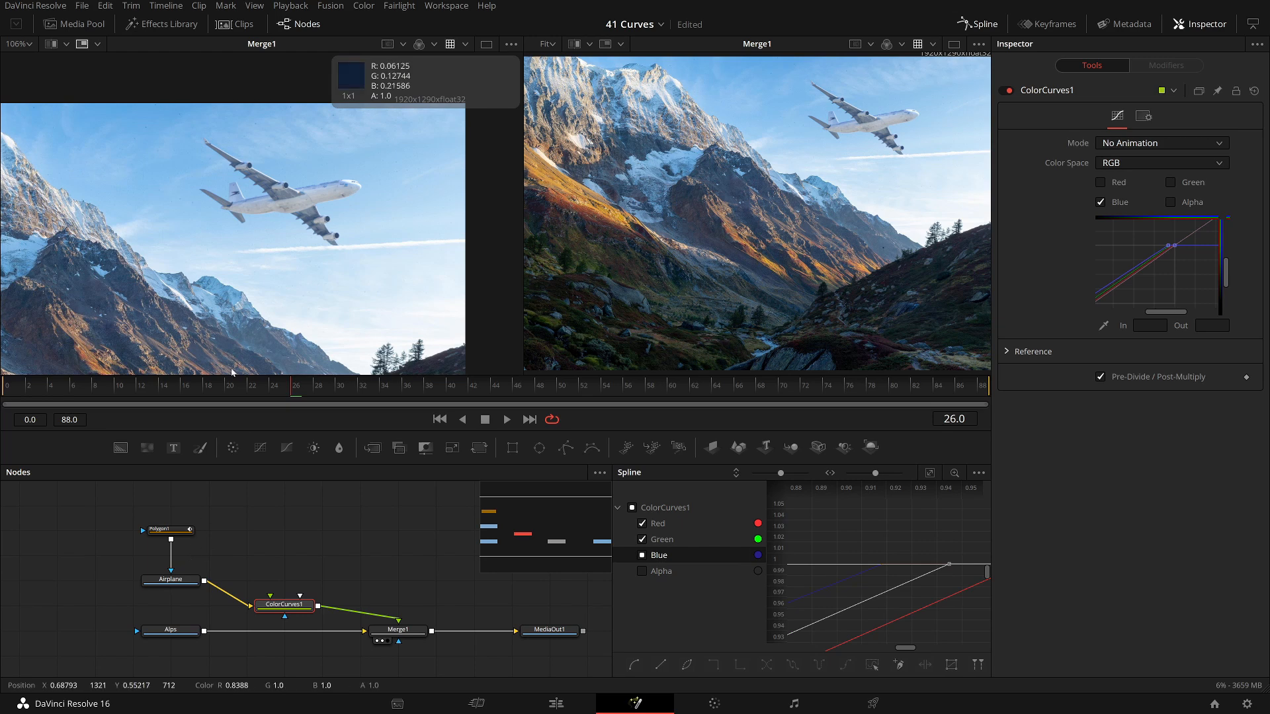
pyautogui.moveTo(172, 569); pyautogui.dragTo(295, 503)
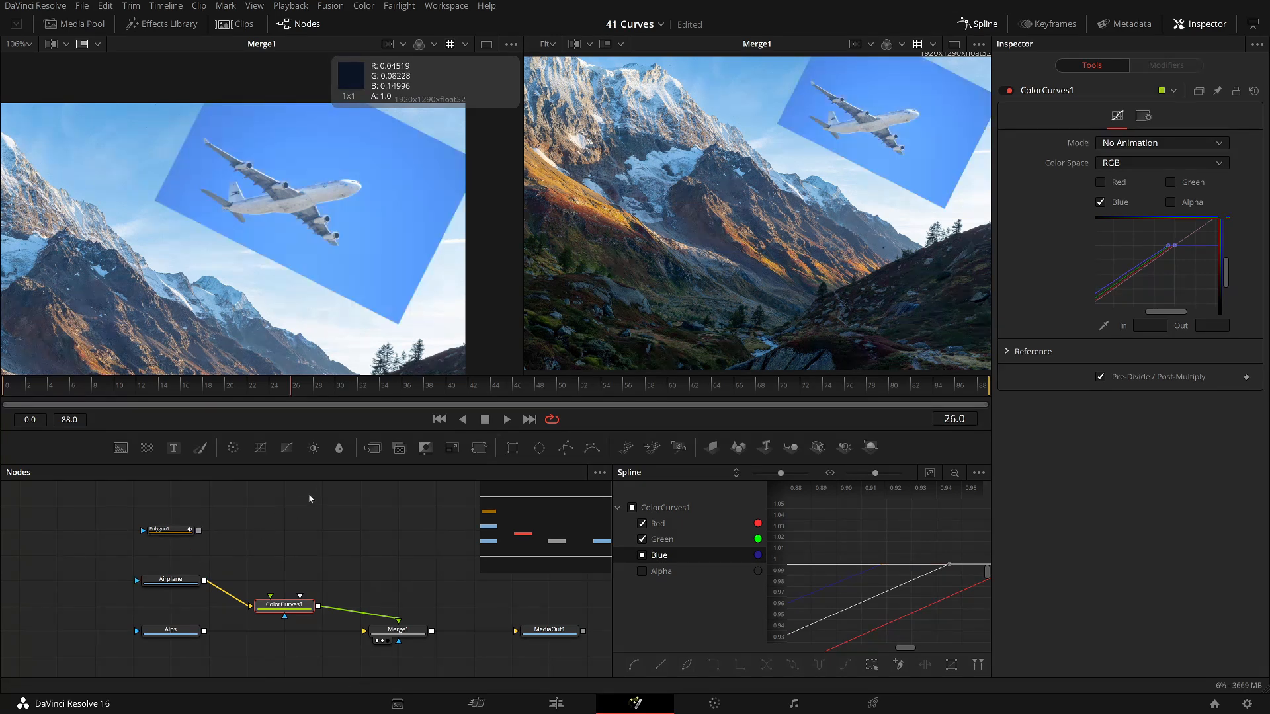
pyautogui.moveTo(125, 221); pyautogui.dragTo(171, 302)
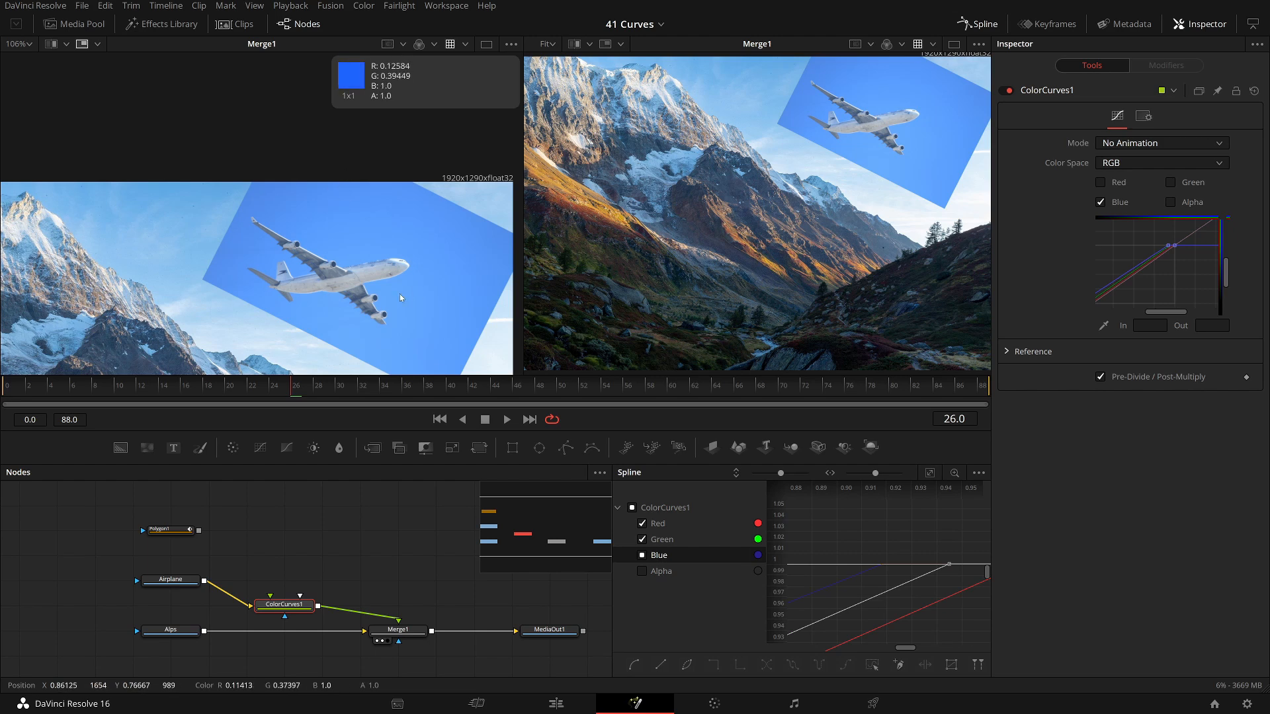
# Display the Red, Green and Blue curves of ColorCurves1 together in both curve editors and fit the splines to view.
pyautogui.scroll(3, 225, 236)
pyautogui.scroll(-2, 232, 236)
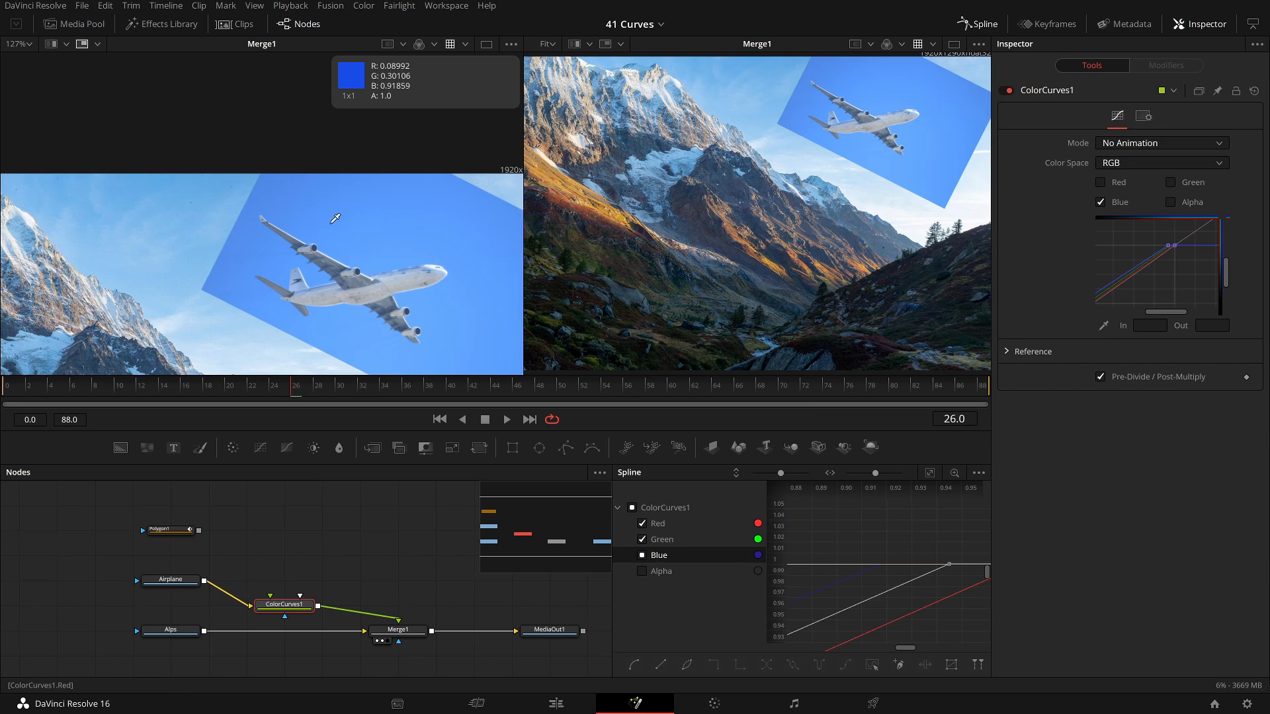
pyautogui.moveTo(372, 210); pyautogui.dragTo(373, 209)
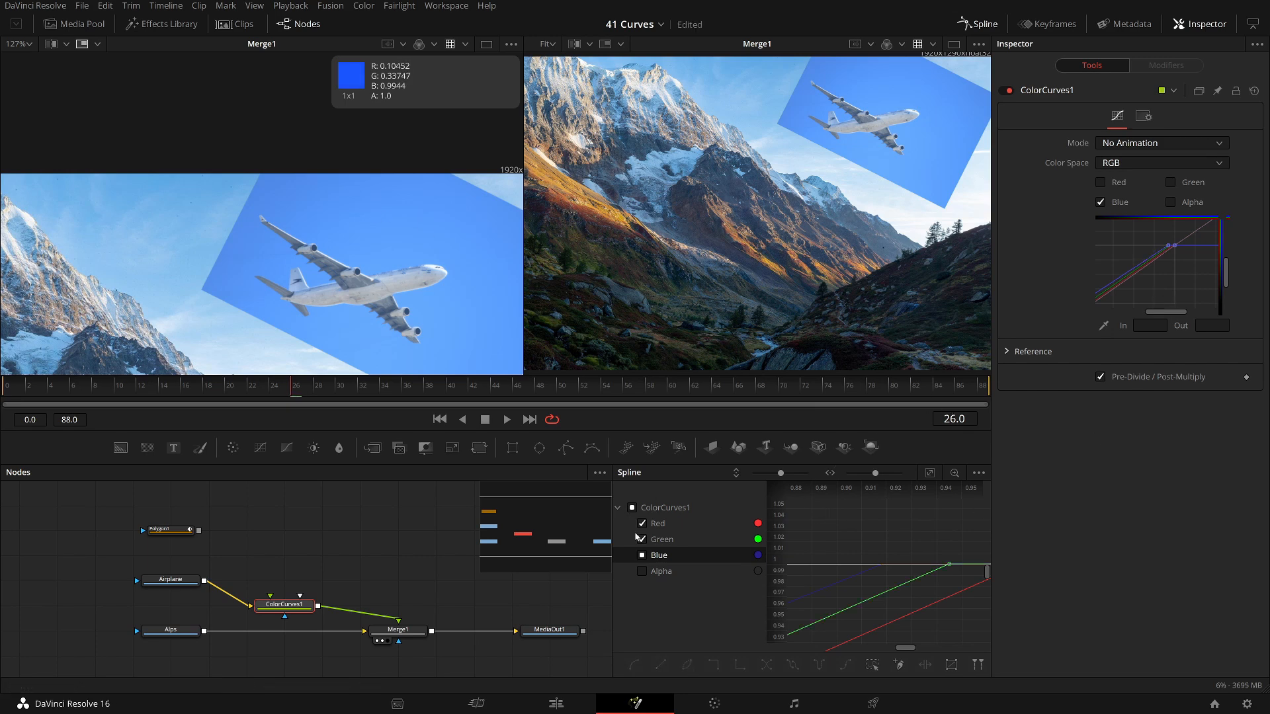
pyautogui.click(642, 555)
pyautogui.click(929, 472)
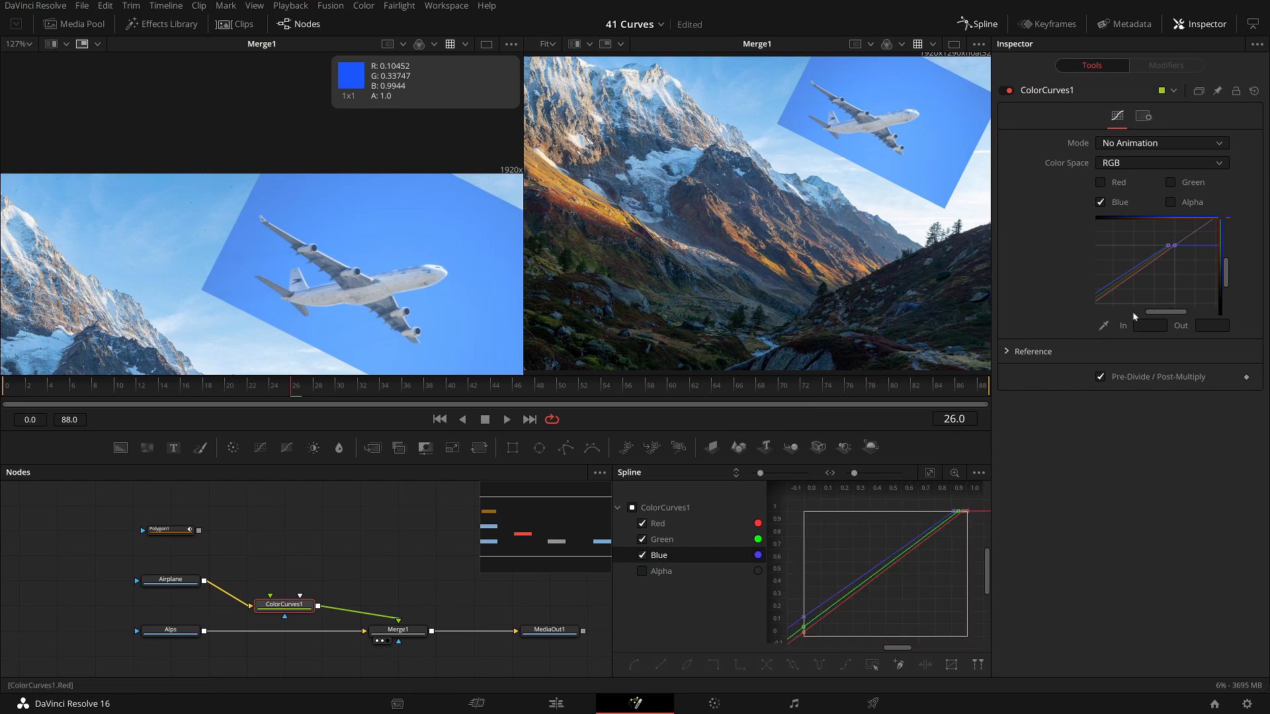
pyautogui.click(1201, 185)
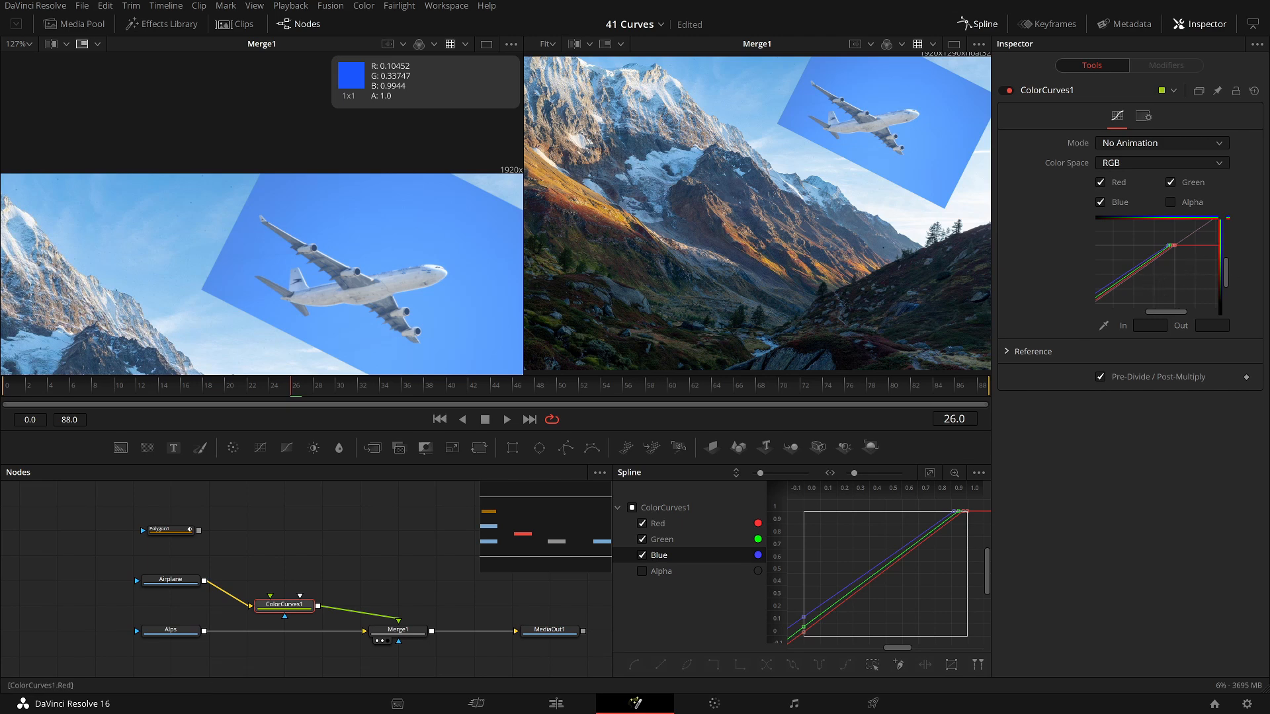
# Add points to the Red and Green curves at the airplane's sky colour and set the Red point's output to 0.13.
pyautogui.moveTo(339, 198); pyautogui.dragTo(325, 200)
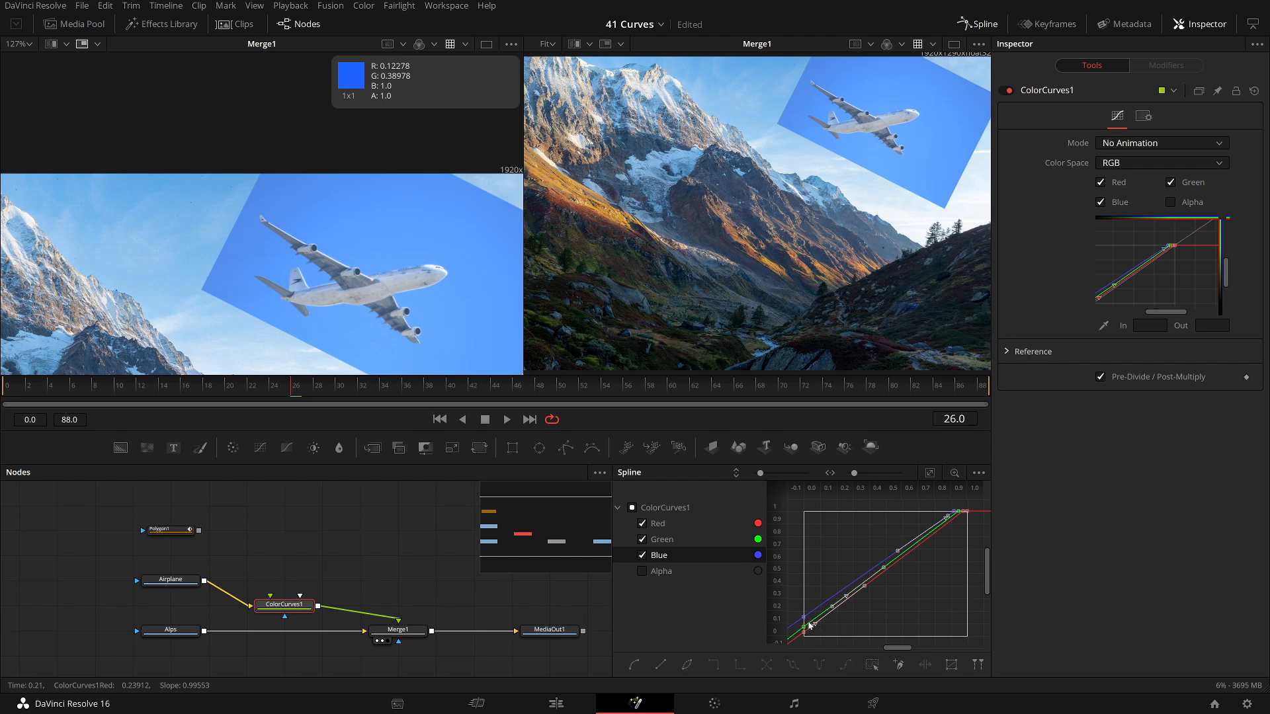
pyautogui.click(832, 637)
pyautogui.moveTo(612, 597); pyautogui.dragTo(311, 597)
pyautogui.click(532, 633)
pyautogui.moveTo(515, 625); pyautogui.dragTo(513, 622)
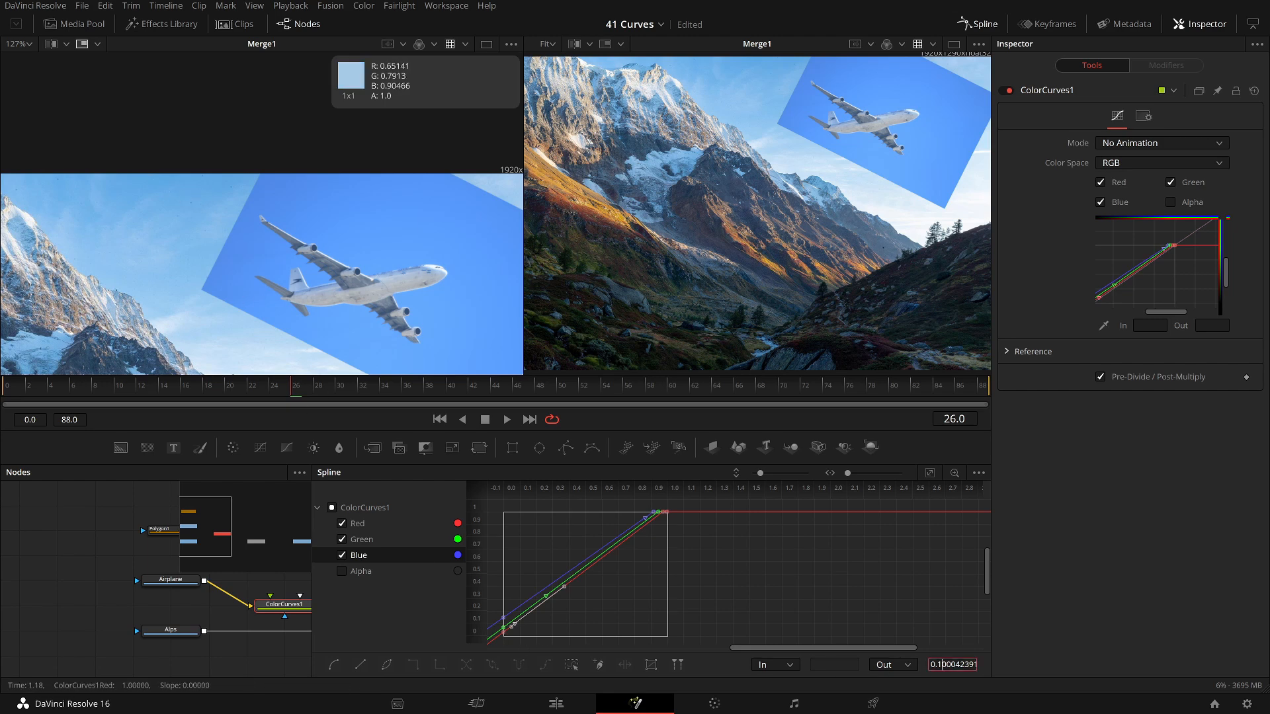
pyautogui.hotkey('ctrl', 'a')
pyautogui.write('0.13')
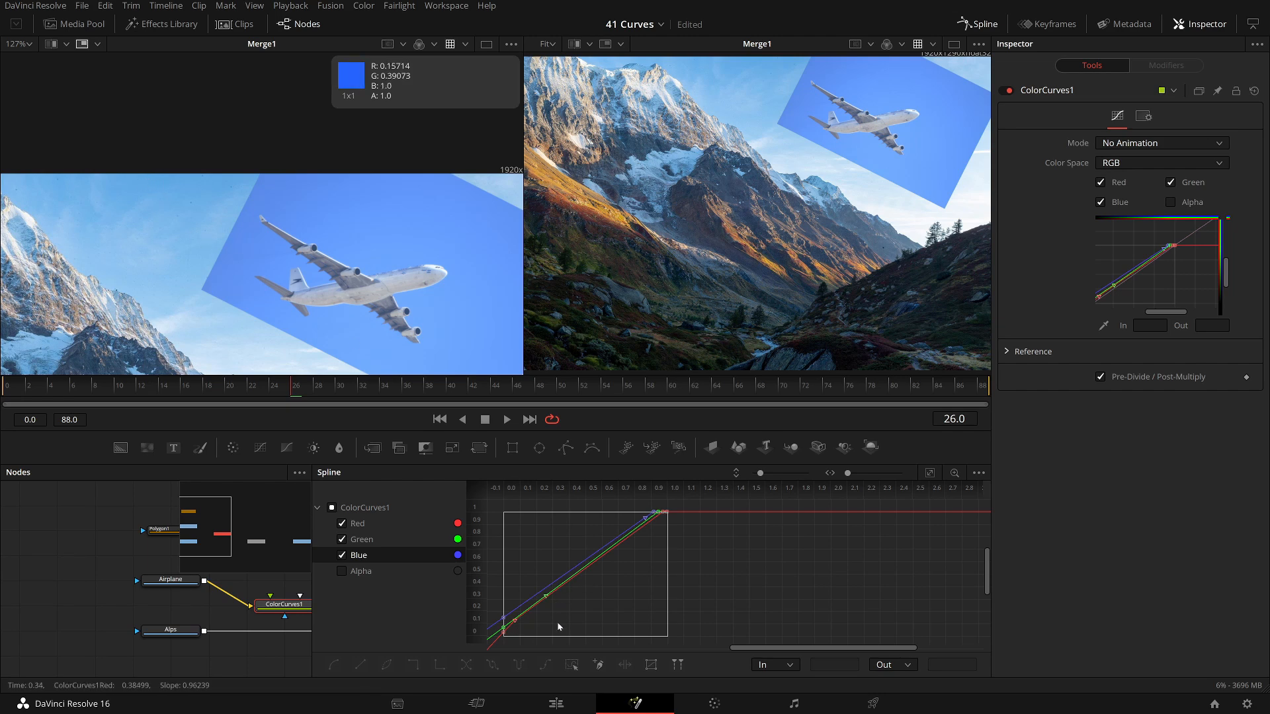
# Set the output of the Green curve's sky-colour point to 0.39.
pyautogui.click(545, 595)
pyautogui.click(947, 664)
pyautogui.write('0.329')
pyautogui.press('Return')
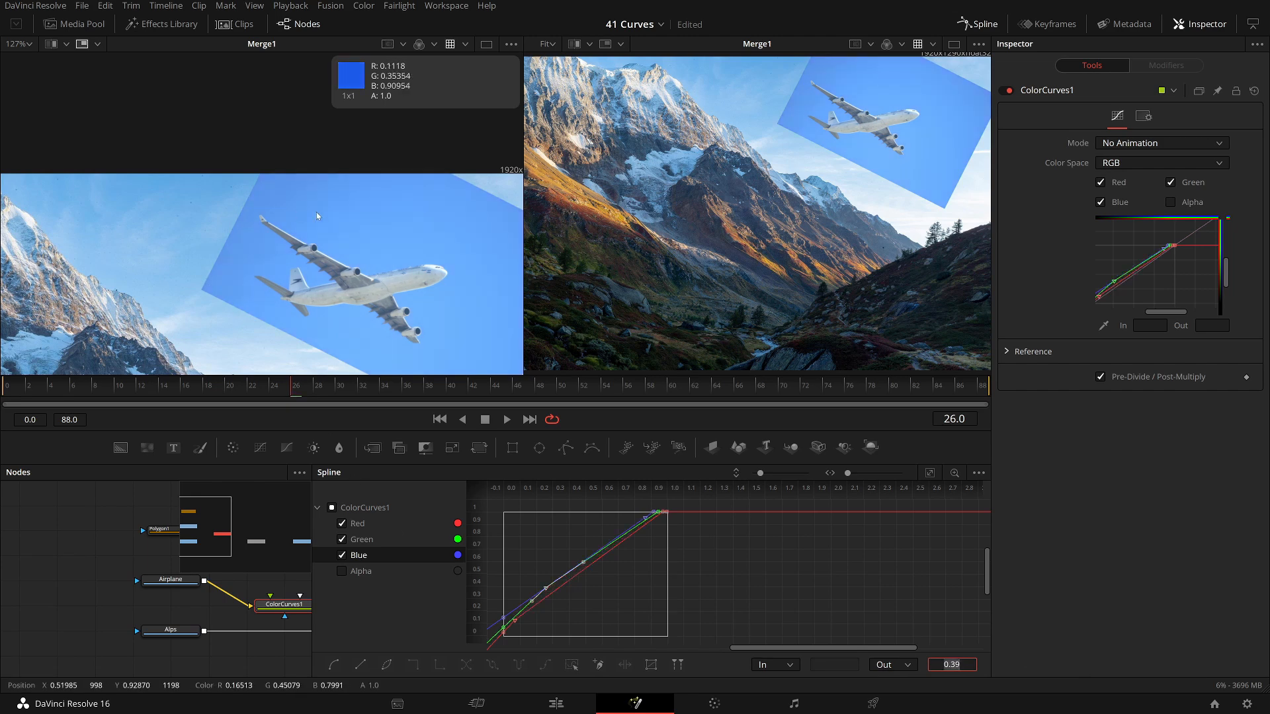
pyautogui.click(622, 618)
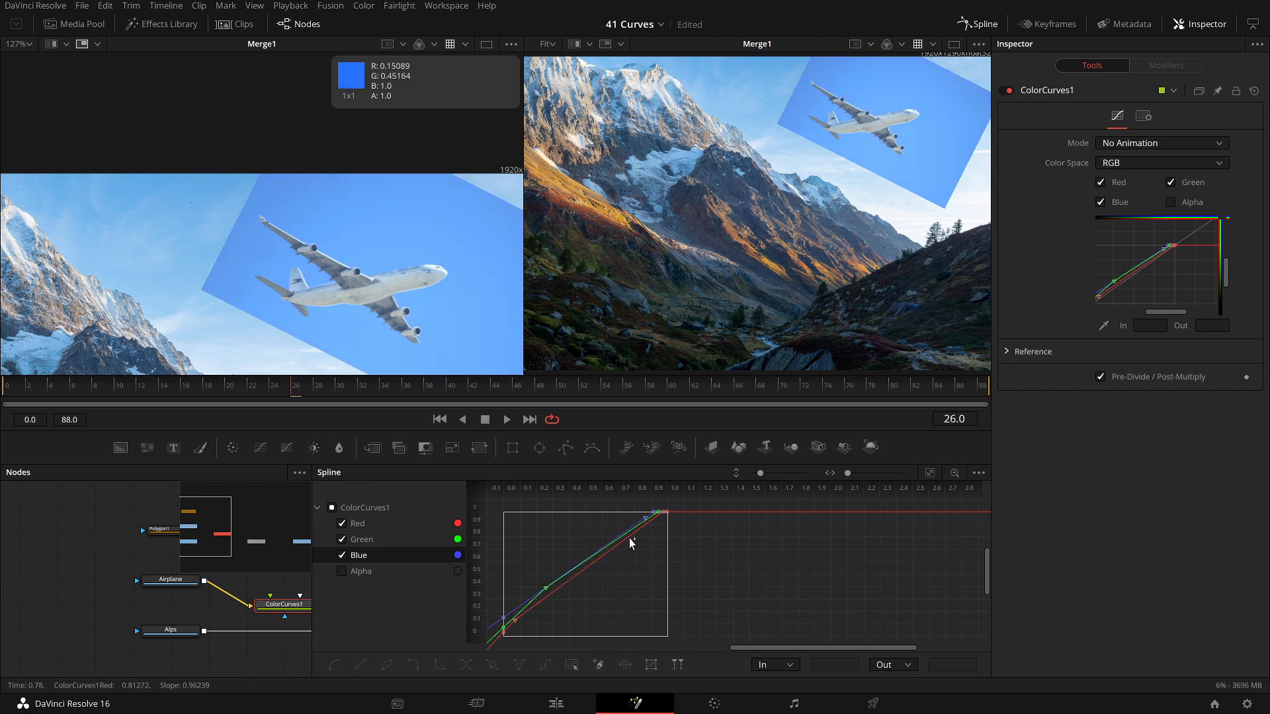
# Examine the new Green and Red points and the slopes of the three curves around them.
pyautogui.click(642, 517)
pyautogui.scroll(3, 662, 520)
pyautogui.moveTo(605, 550); pyautogui.dragTo(763, 632)
pyautogui.scroll(-2, 735, 558)
pyautogui.scroll(-4, 732, 559)
pyautogui.moveTo(673, 609); pyautogui.dragTo(662, 581)
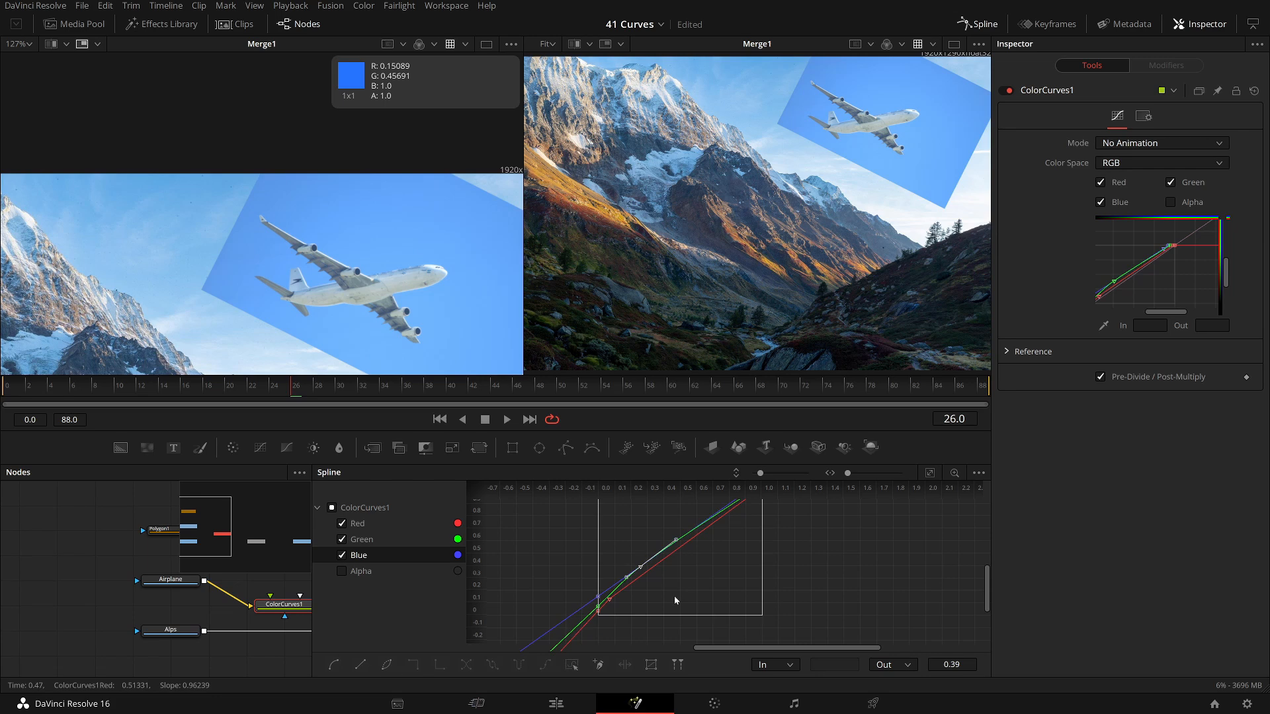
pyautogui.click(610, 601)
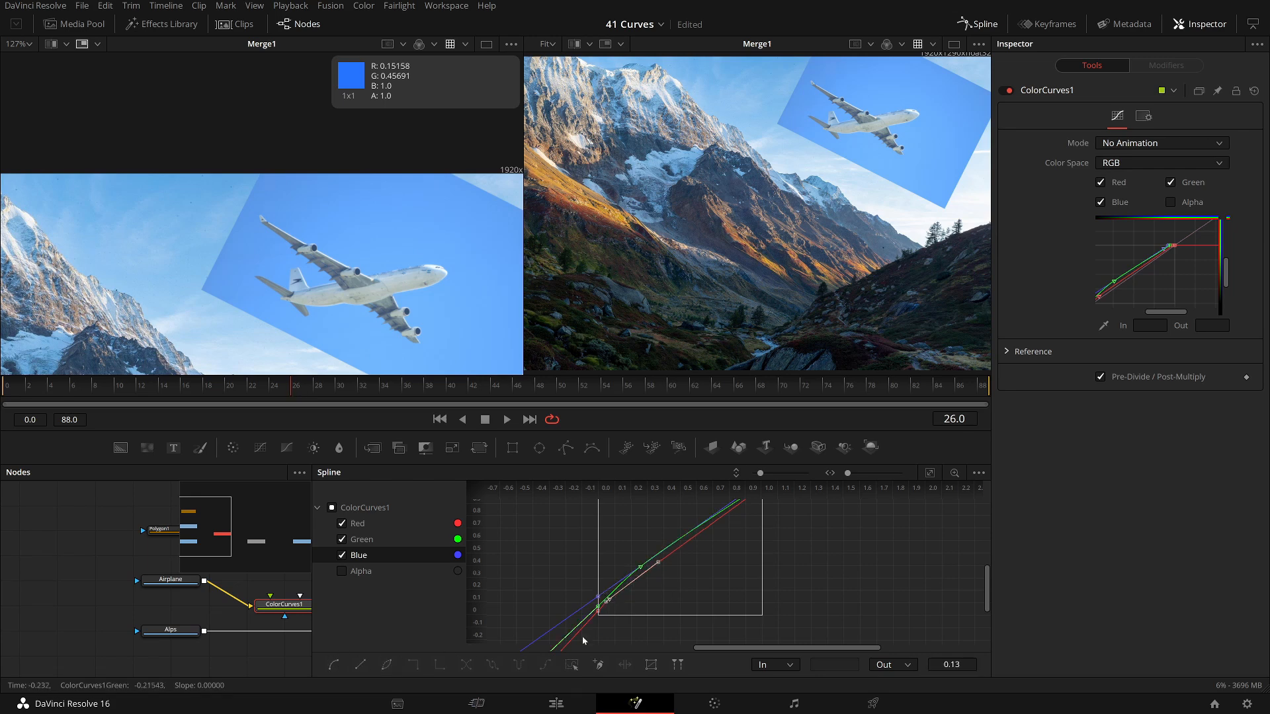
pyautogui.click(717, 589)
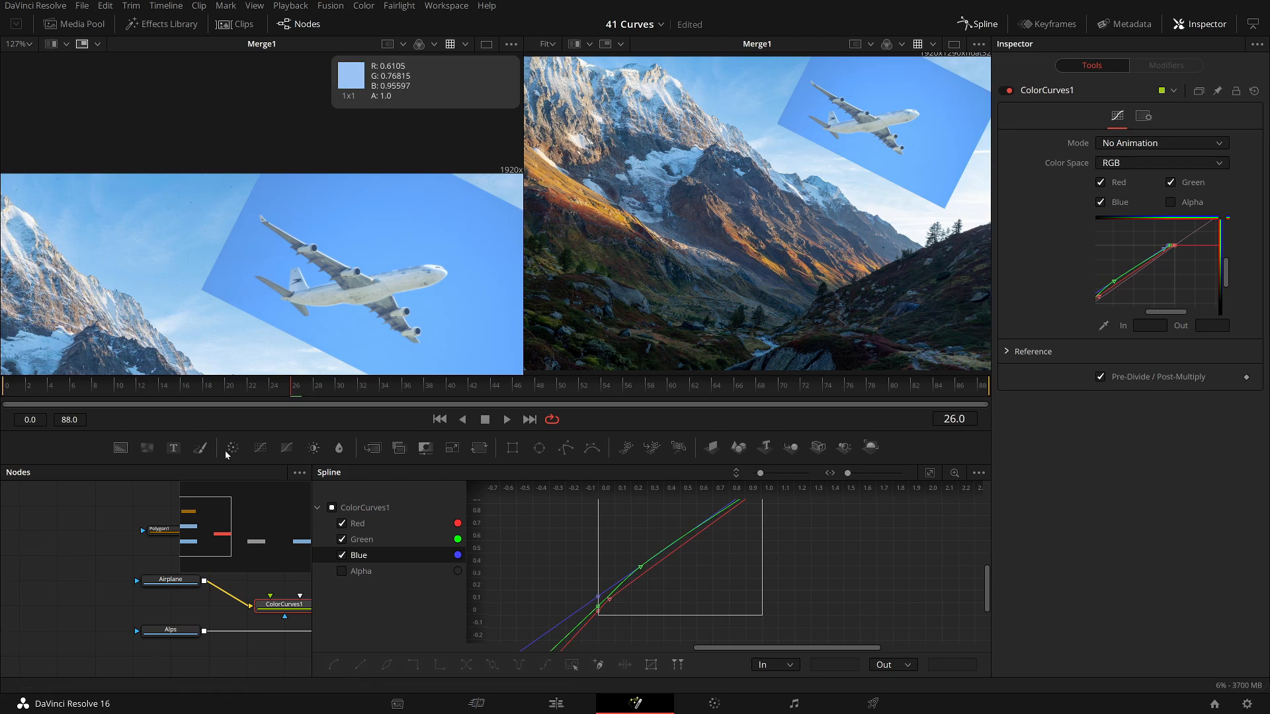
# Hide the Spline editor and add a second ColorCurves node after ColorCurves1, using the HLS color space.
pyautogui.click(988, 25)
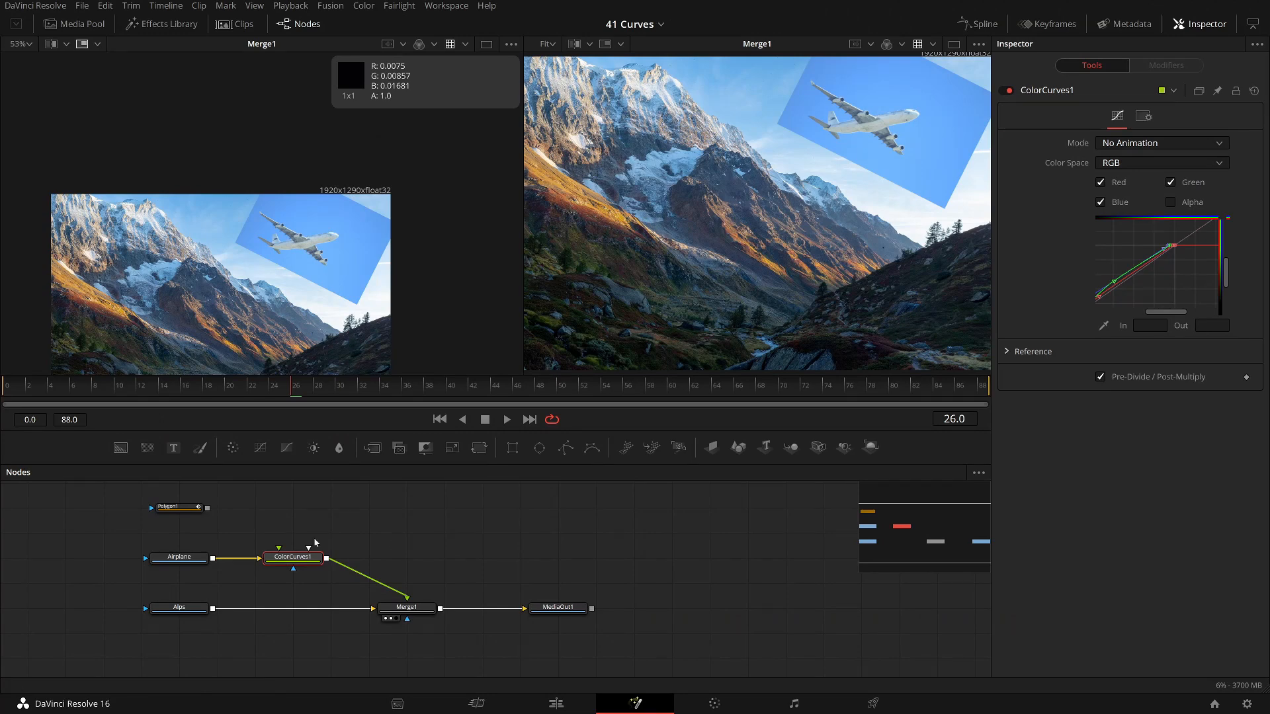
pyautogui.click(260, 448)
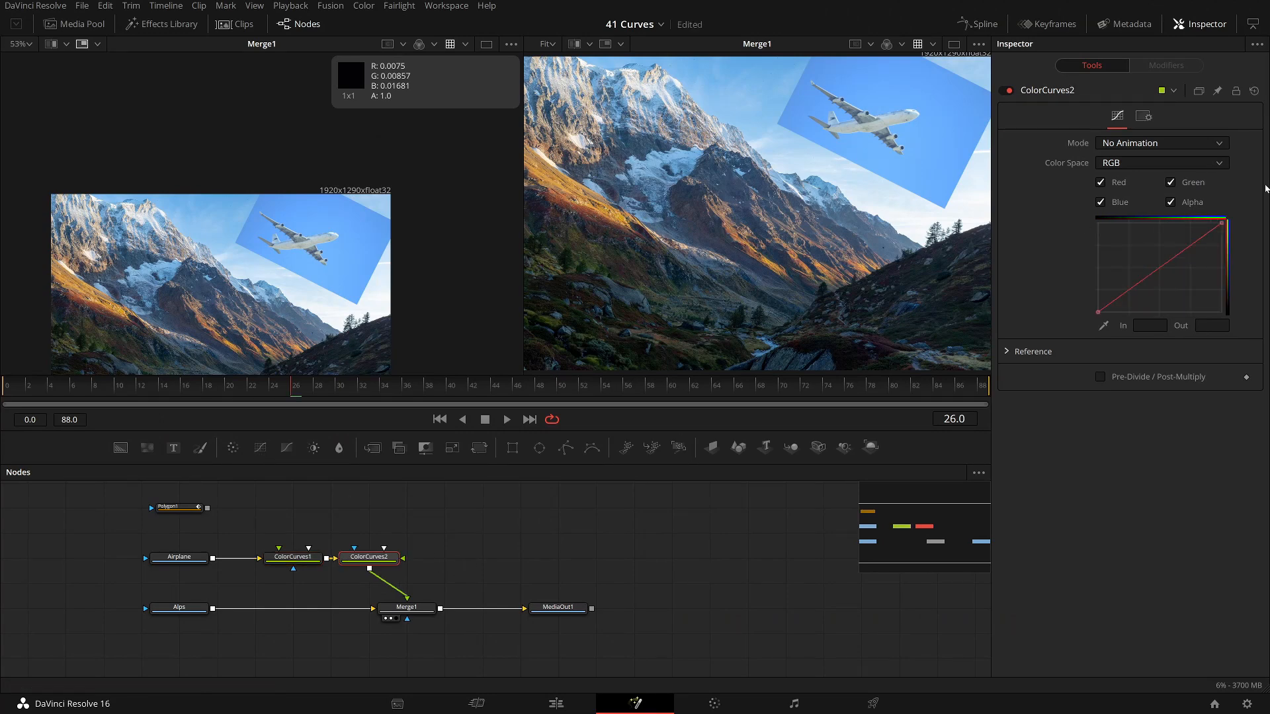
pyautogui.click(1122, 163)
pyautogui.click(1129, 210)
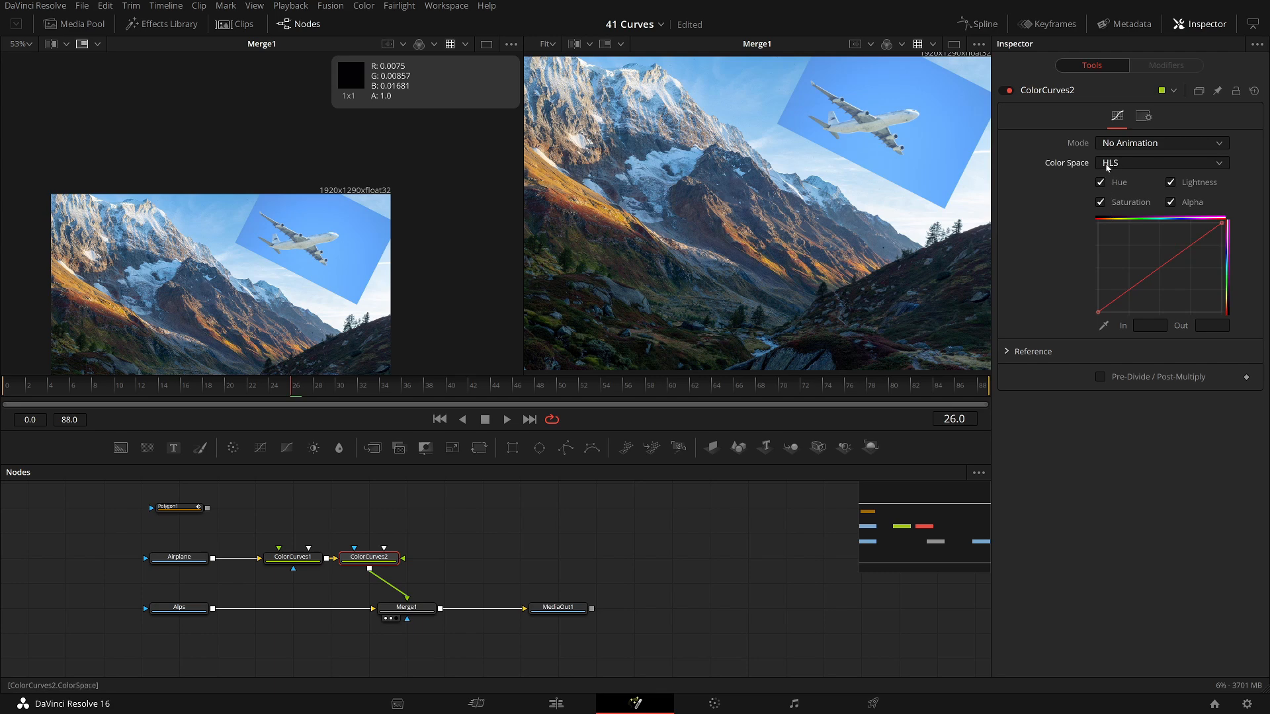
# Limit ColorCurves2 editing to the Saturation curve and enable Pre-Divide / Post-Multiply.
pyautogui.click(1101, 182)
pyautogui.click(1171, 183)
pyautogui.click(1170, 202)
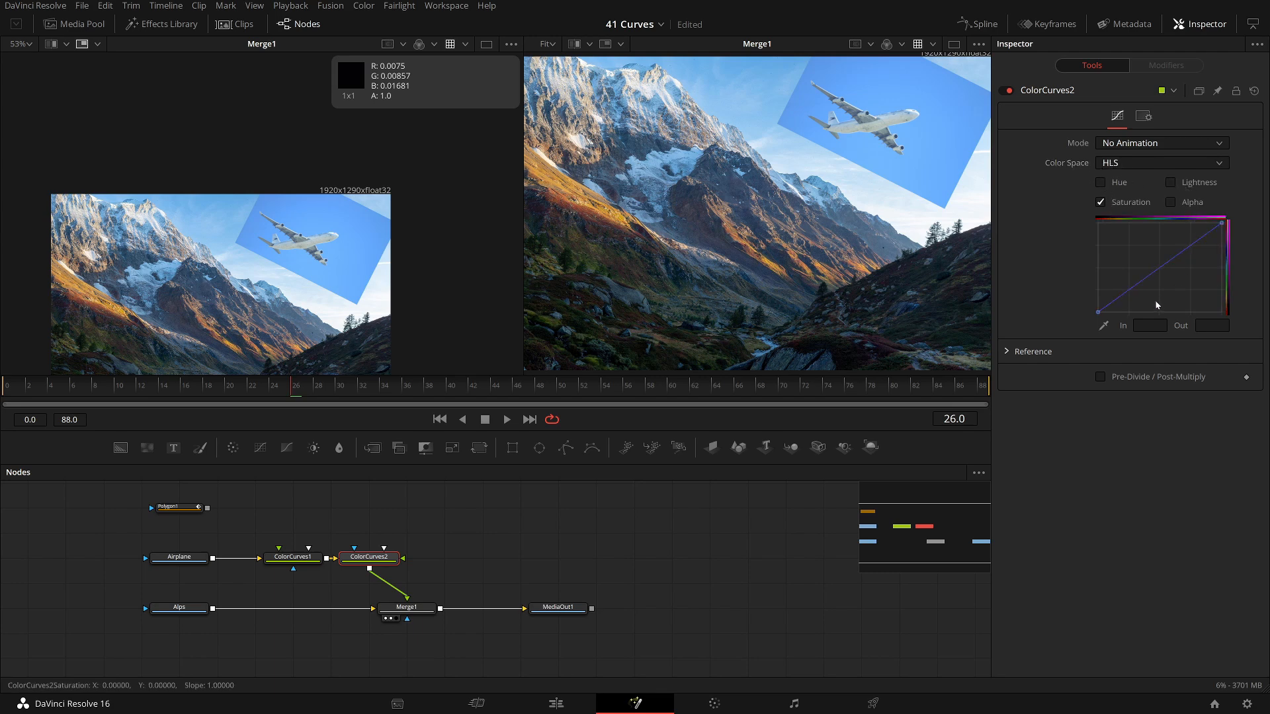
pyautogui.click(1119, 377)
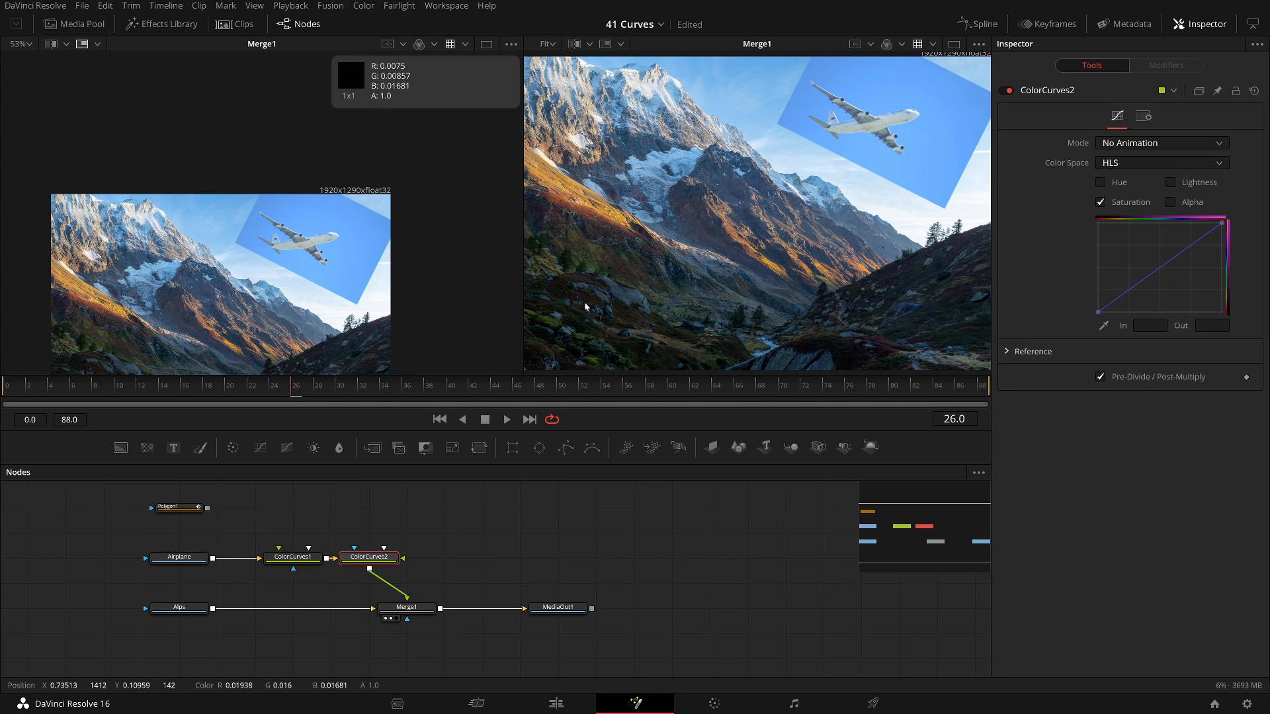
# Lower the end point of the Saturation curve to about 0.81 out at 0.99 in to desaturate the airplane image.
pyautogui.click(1222, 224)
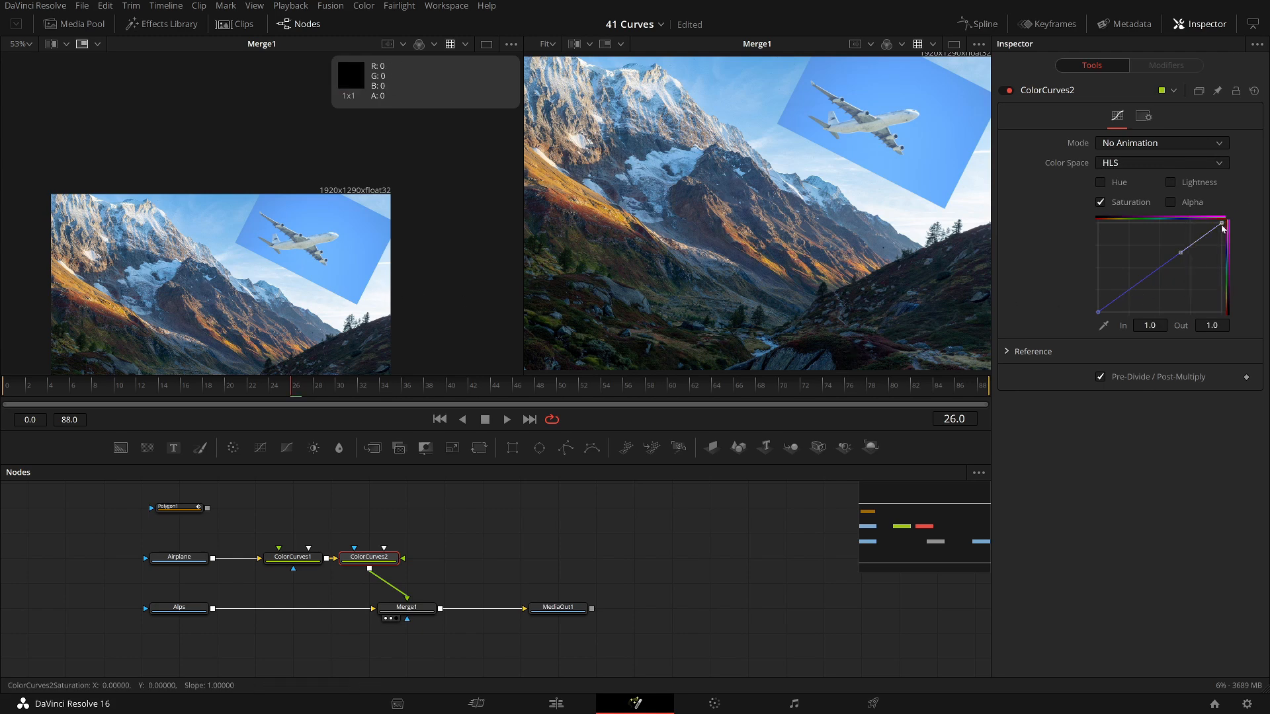
pyautogui.moveTo(1222, 226); pyautogui.dragTo(1222, 257)
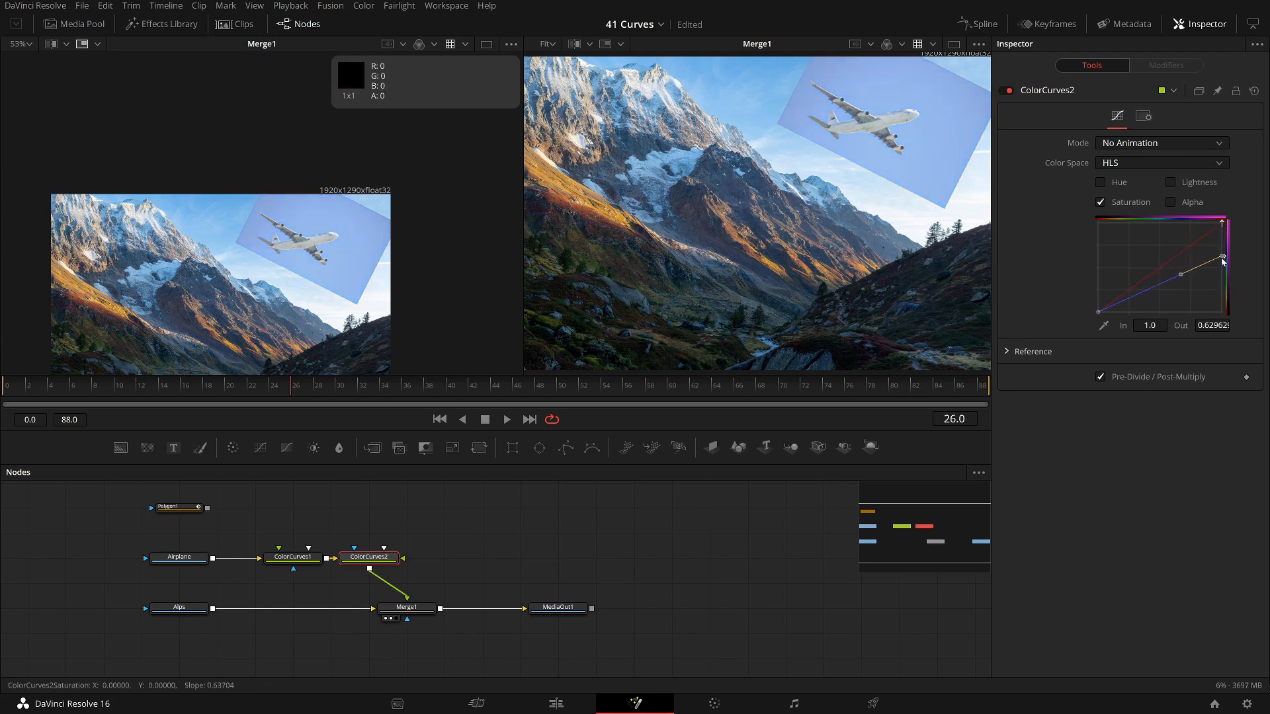
pyautogui.moveTo(1221, 256); pyautogui.dragTo(1221, 243)
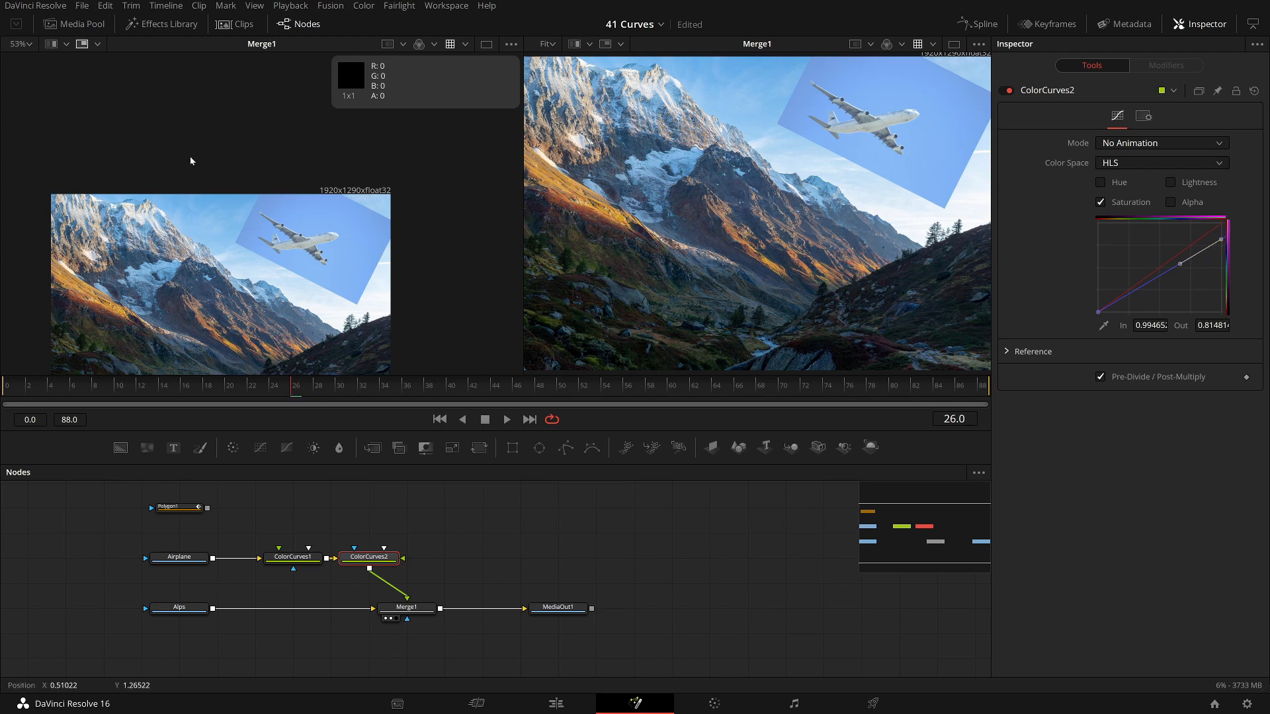
pyautogui.scroll(5, 342, 247)
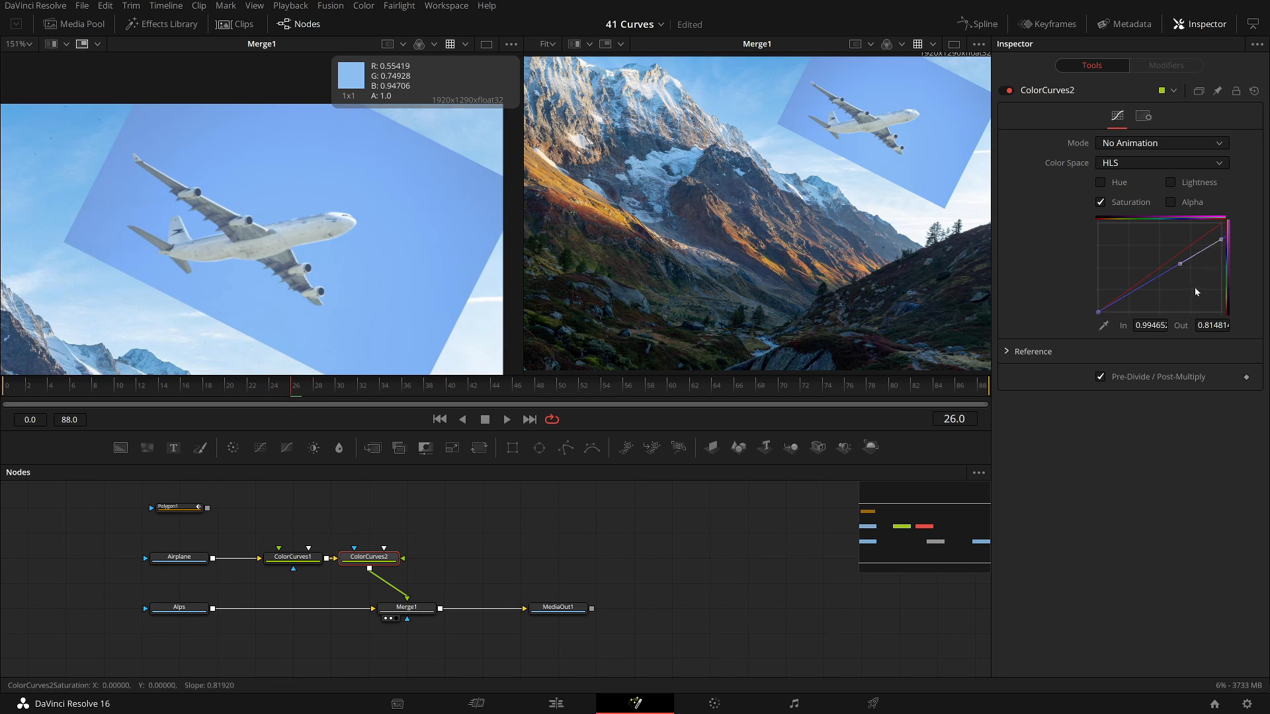
pyautogui.moveTo(1221, 240); pyautogui.dragTo(1220, 240)
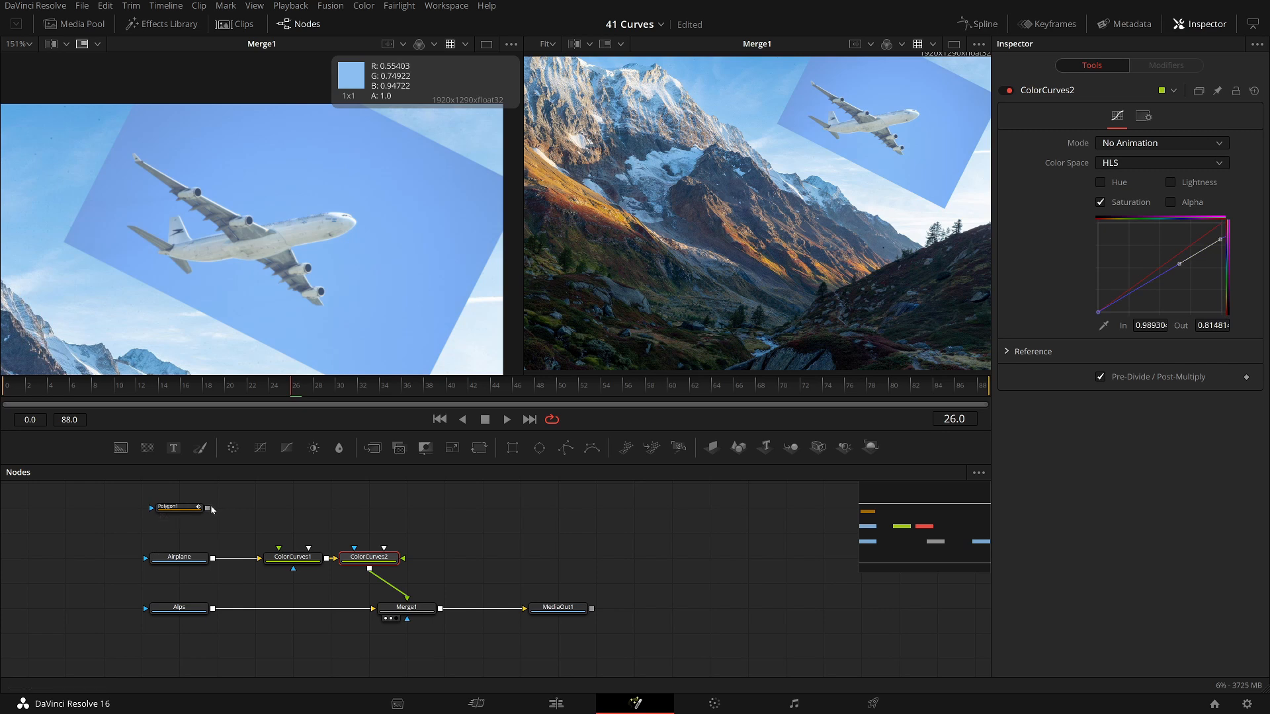
# Reconnect the Polygon1 mask to the Airplane node and check how the airplane blends into the Alps sky.
pyautogui.moveTo(207, 508); pyautogui.dragTo(199, 559)
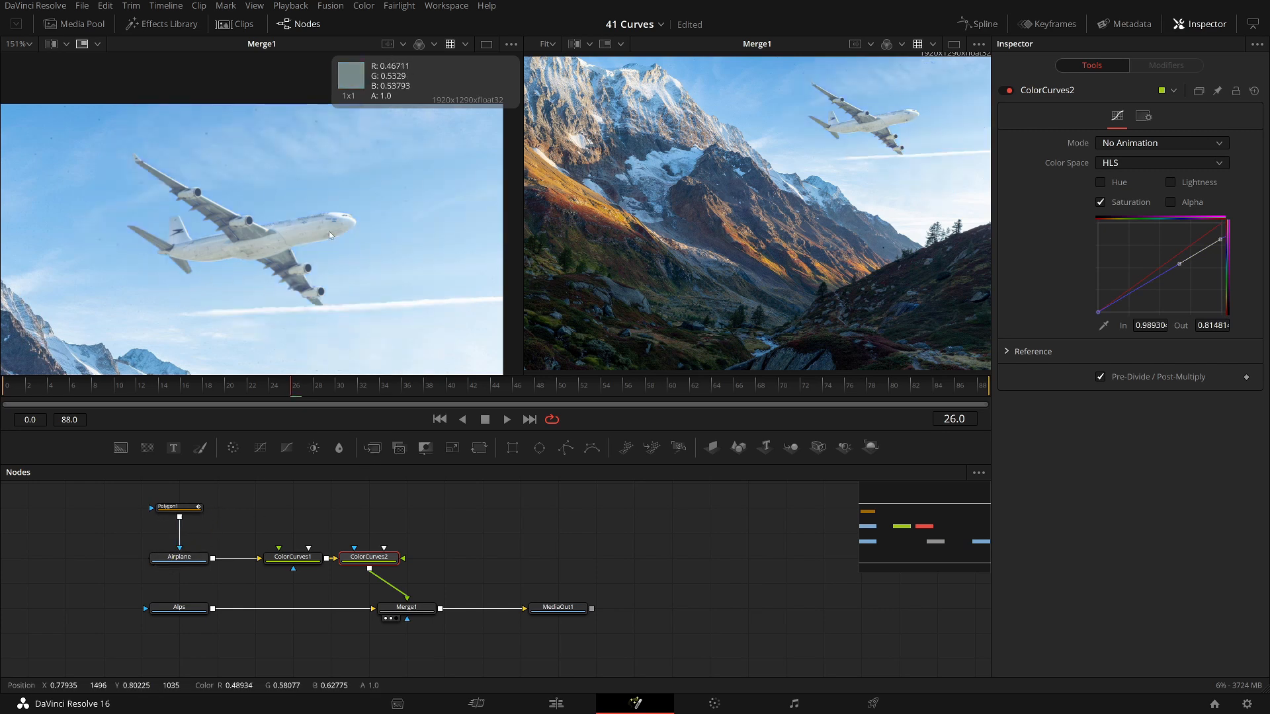
pyautogui.moveTo(170, 245); pyautogui.dragTo(247, 178)
pyautogui.scroll(-5, 194, 304)
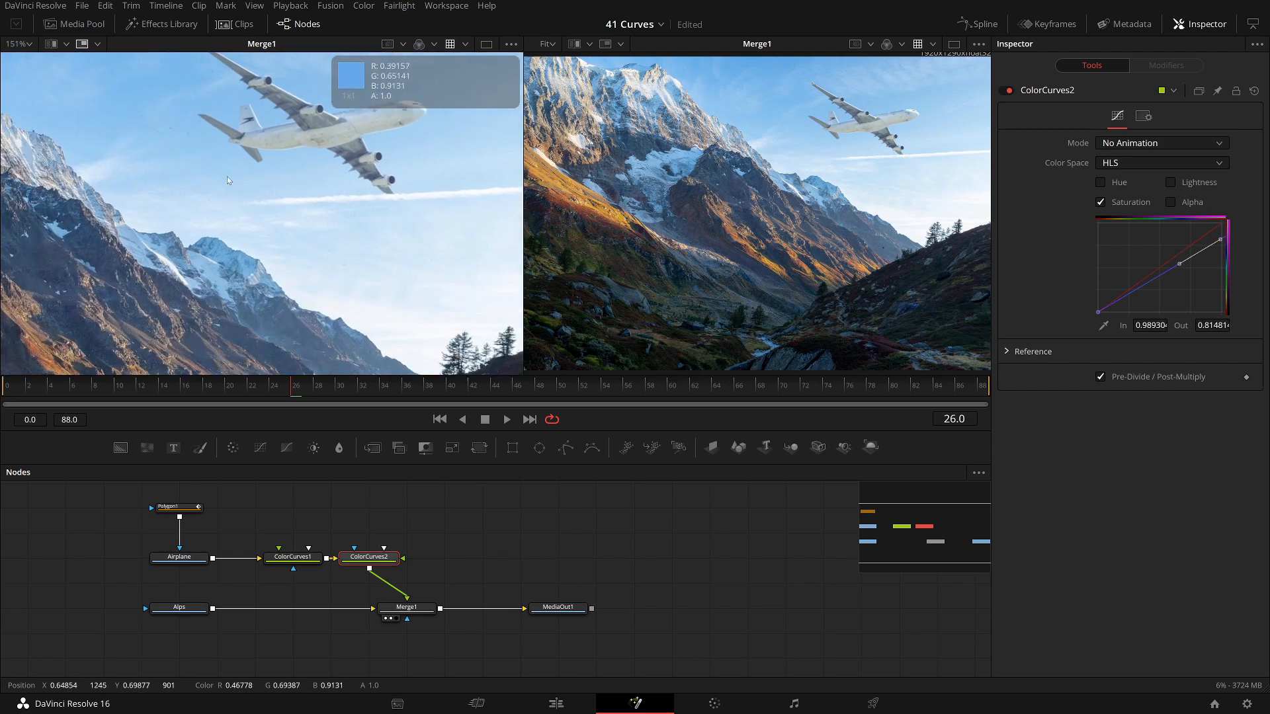
pyautogui.scroll(5, 194, 259)
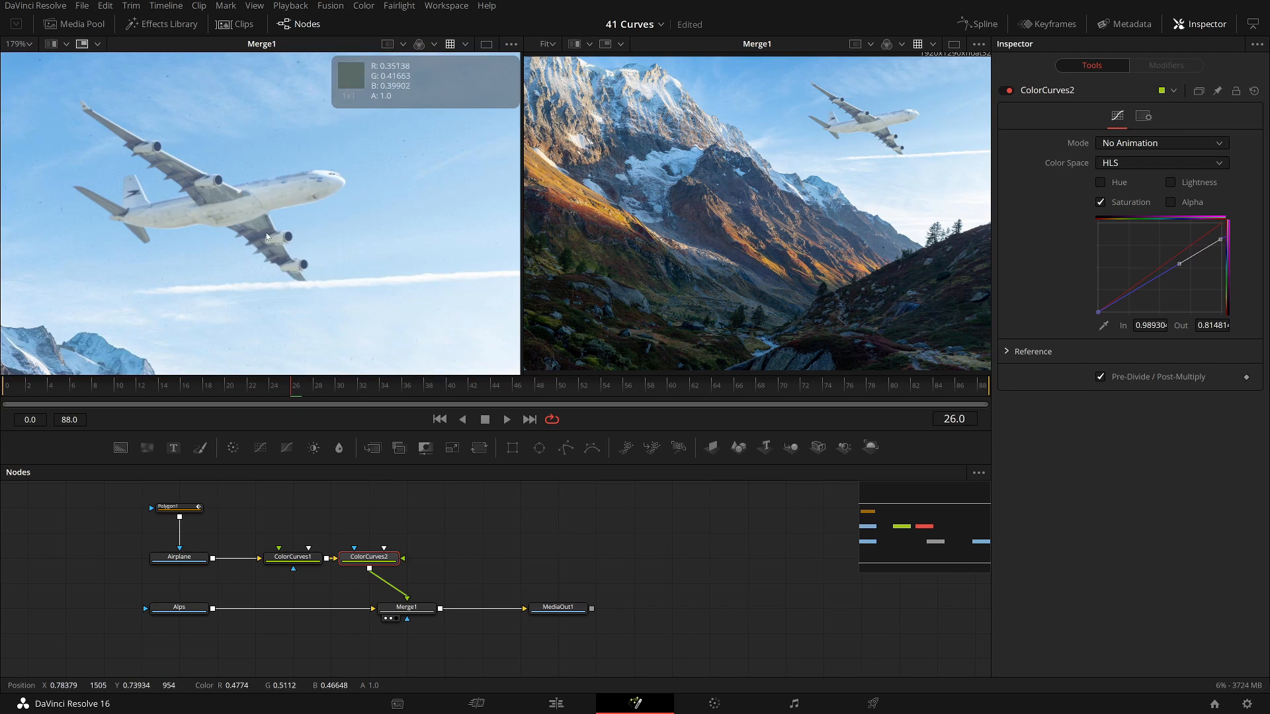
pyautogui.scroll(-5, 228, 318)
pyautogui.scroll(1, 259, 258)
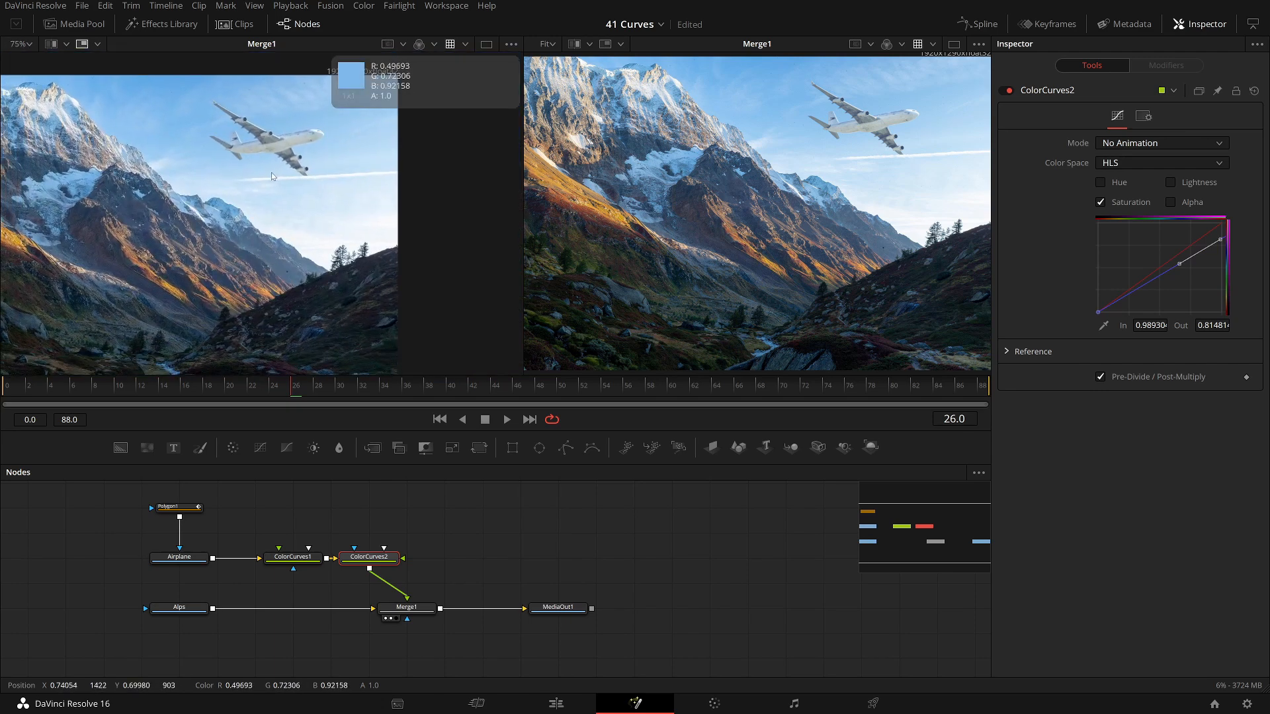
pyautogui.scroll(4, 272, 176)
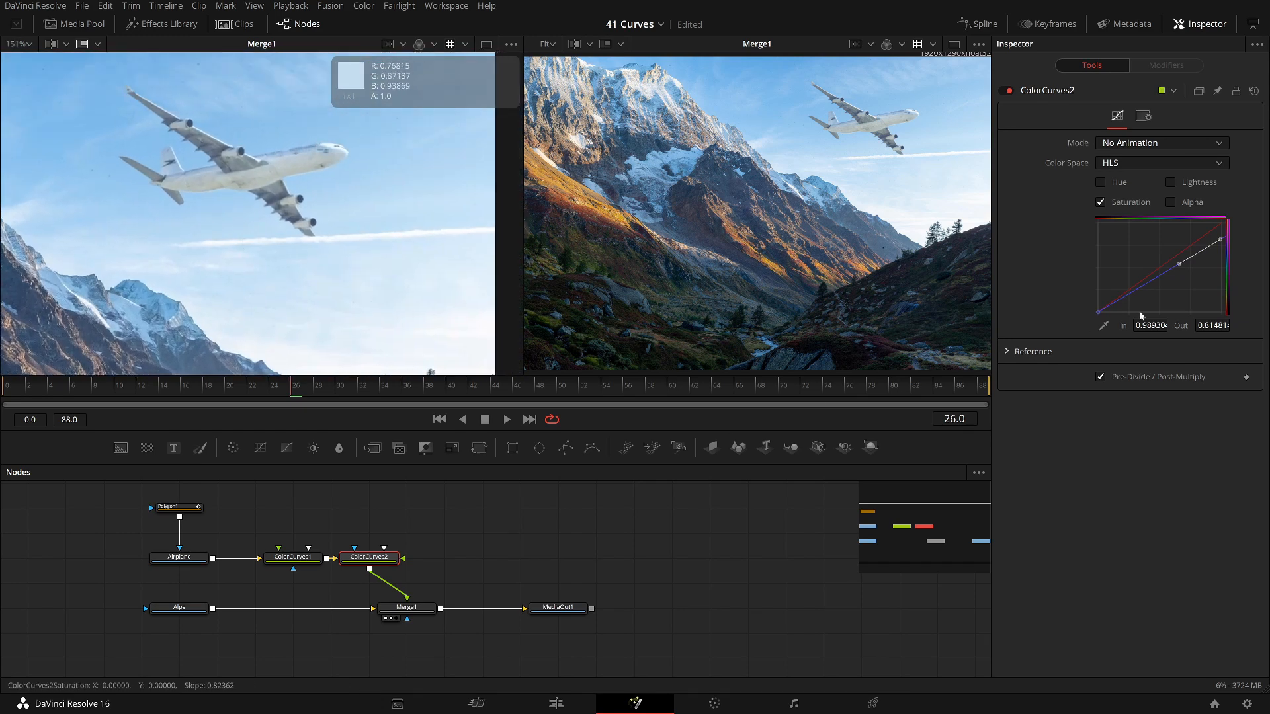
# Move the Merge1 and MediaOut1 nodes farther along the graph to make room after ColorCurves2.
pyautogui.moveTo(403, 608); pyautogui.dragTo(480, 609)
pyautogui.moveTo(557, 607); pyautogui.dragTo(671, 607)
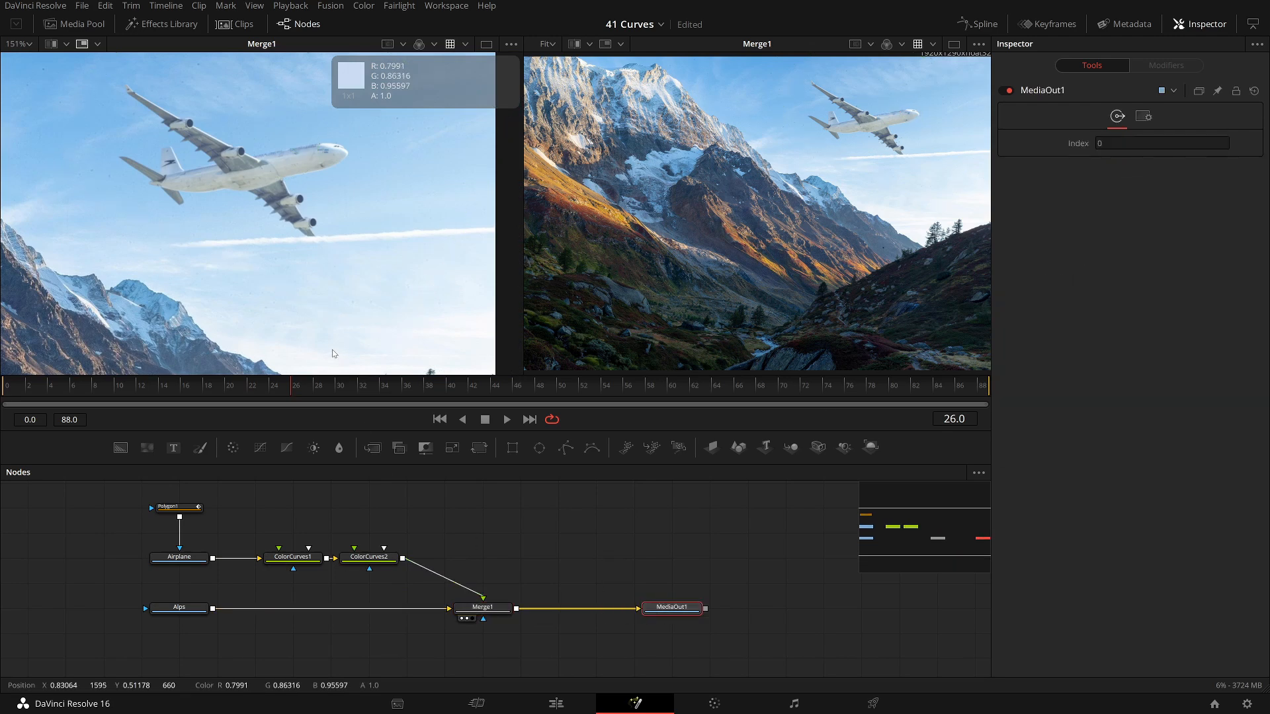
pyautogui.moveTo(501, 614); pyautogui.dragTo(538, 614)
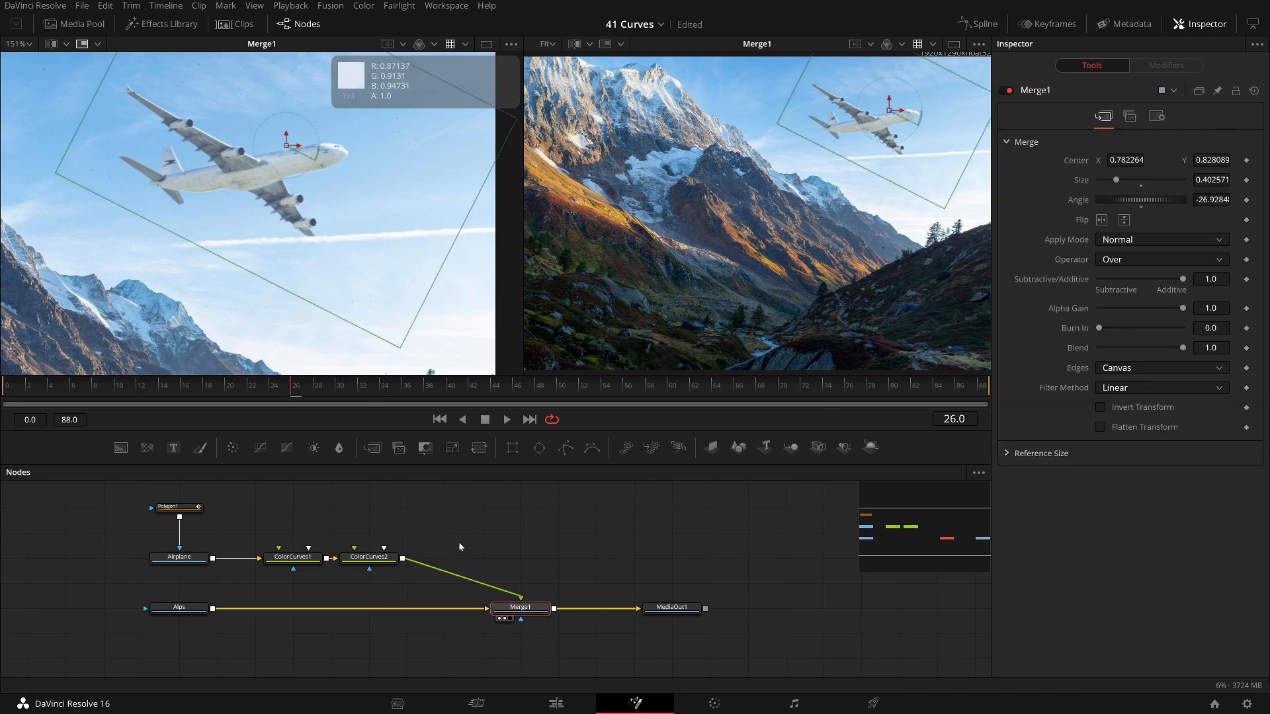
# Switch ColorCurves2 from editing the Saturation curve to editing only the Lightness curve.
pyautogui.click(368, 556)
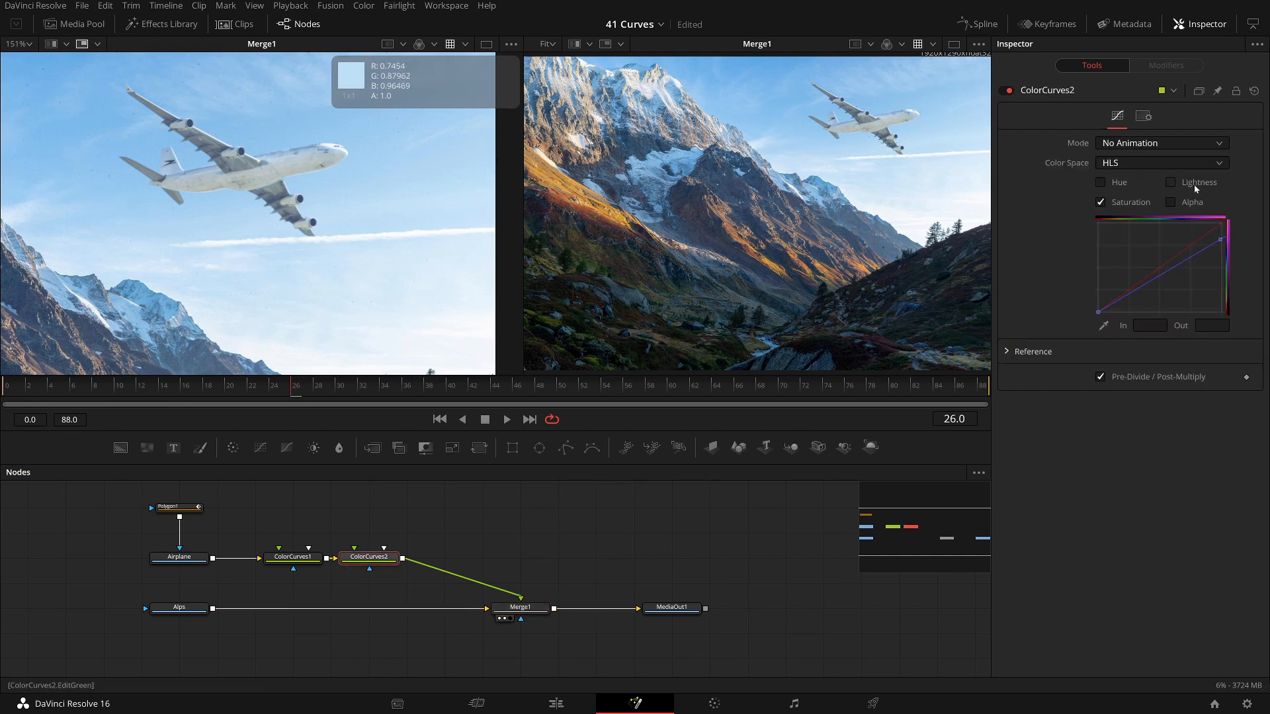
pyautogui.click(1184, 185)
pyautogui.click(1118, 203)
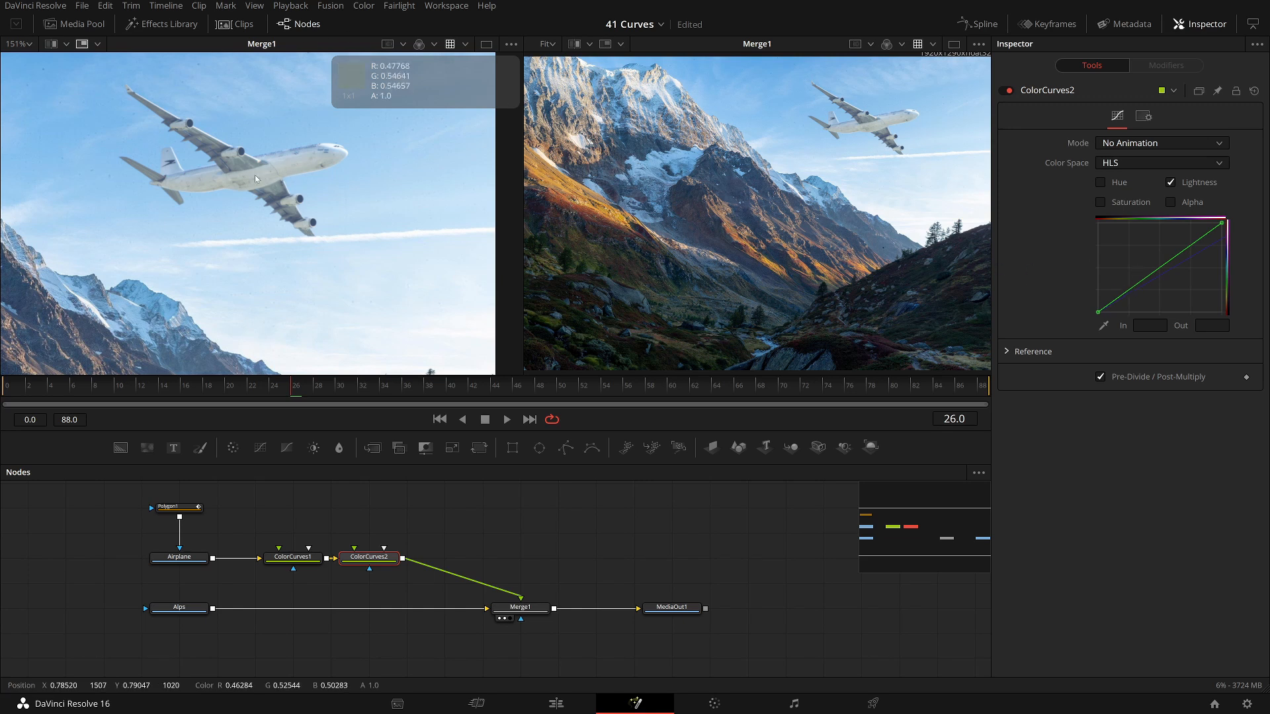
pyautogui.click(1153, 272)
pyautogui.moveTo(1152, 274); pyautogui.dragTo(1130, 283)
pyautogui.press('Delete')
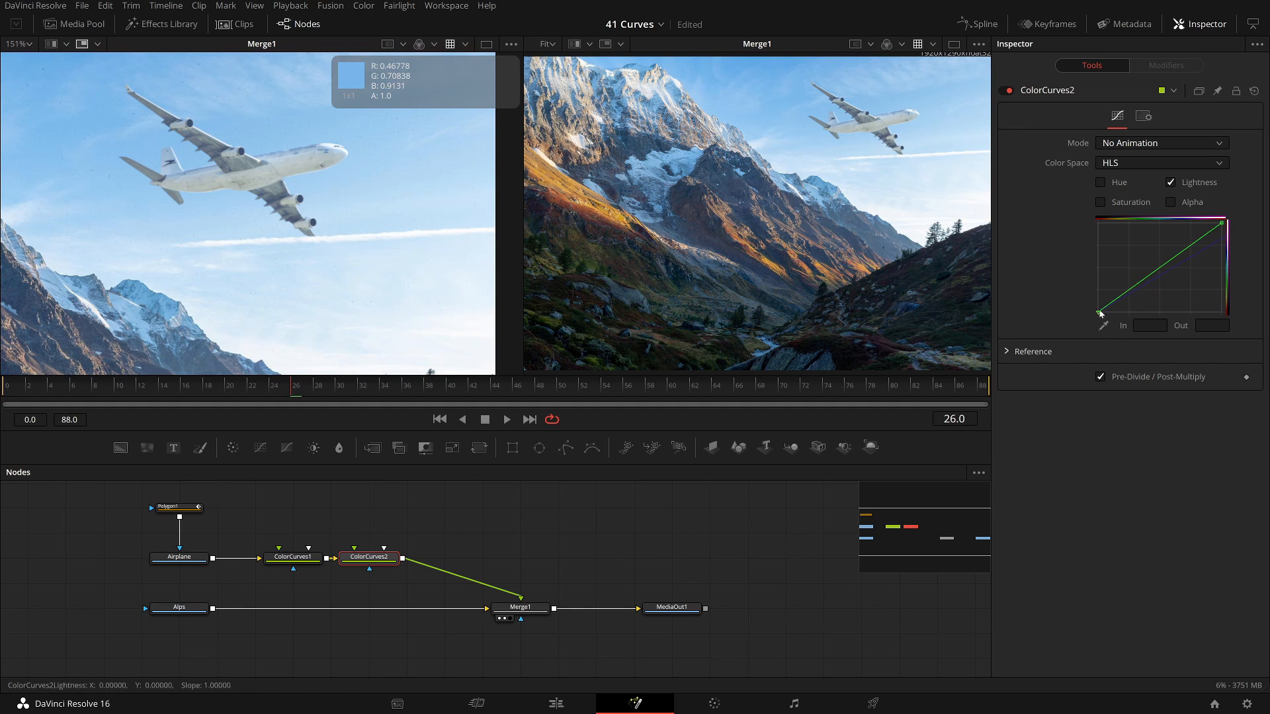
# Add points to the Lightness curve and raise its darker tones, with one point at about 0.216 in and 0.263 out.
pyautogui.moveTo(1129, 288); pyautogui.dragTo(1123, 289)
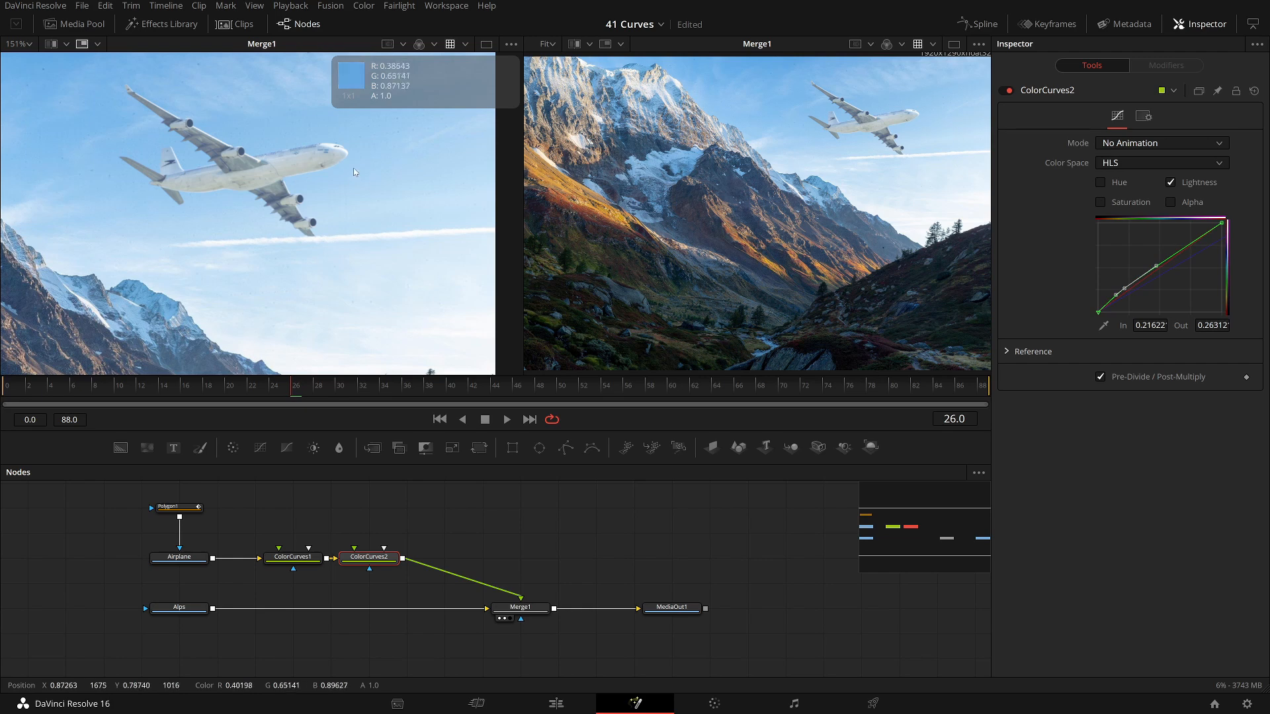
pyautogui.scroll(-3, 347, 172)
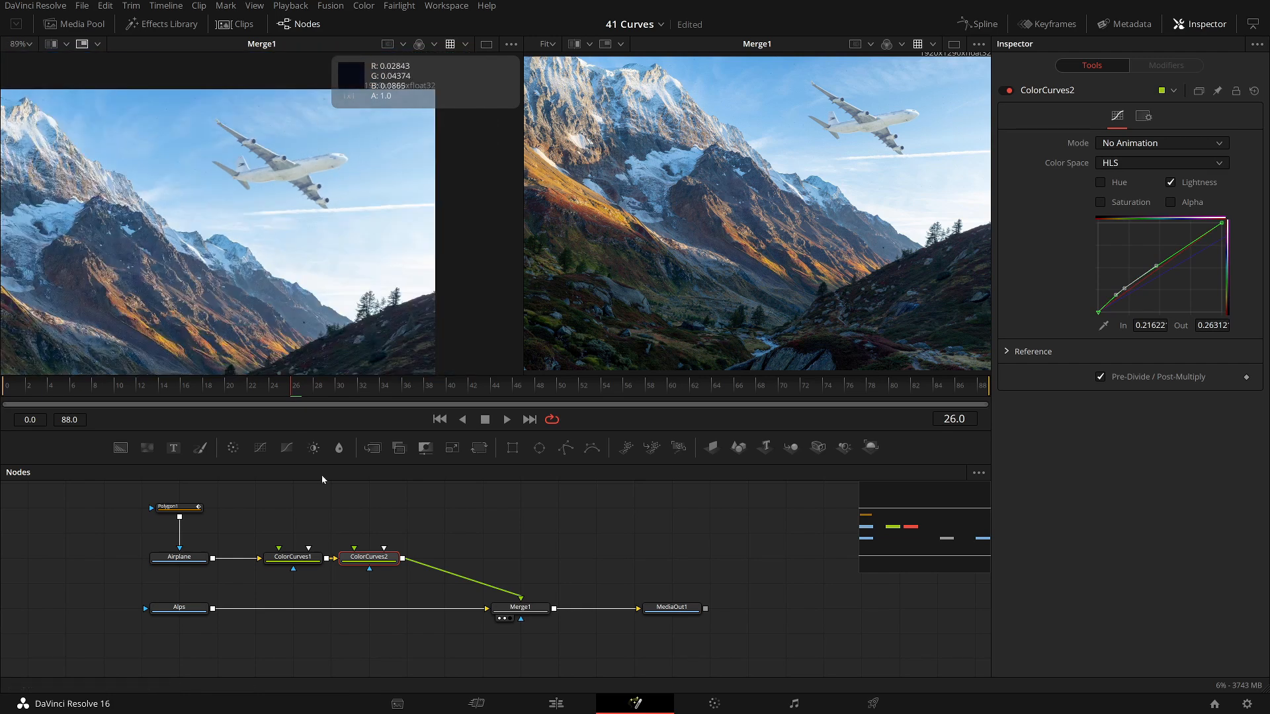
# Bypass and re-enable ColorCurves1 and ColorCurves2 together to compare the airplane with and without the correction.
pyautogui.moveTo(391, 577); pyautogui.dragTo(282, 529)
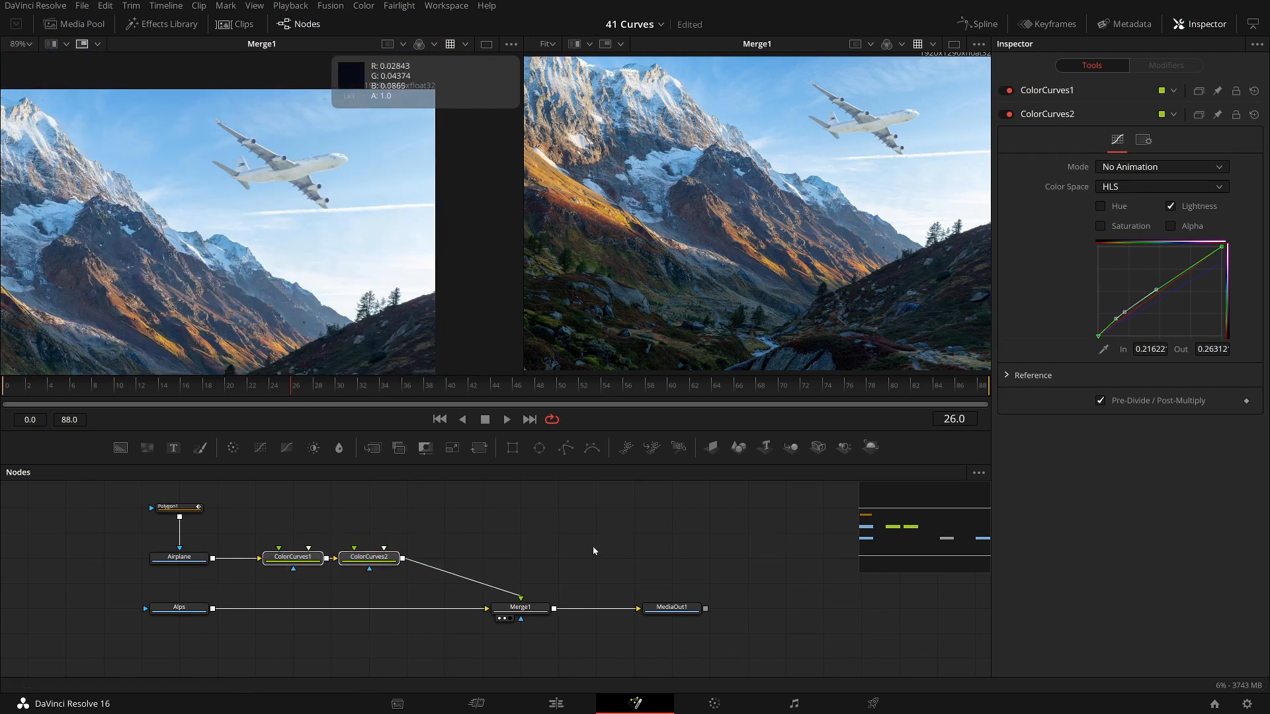
pyautogui.hotkey('ctrl', 'p')
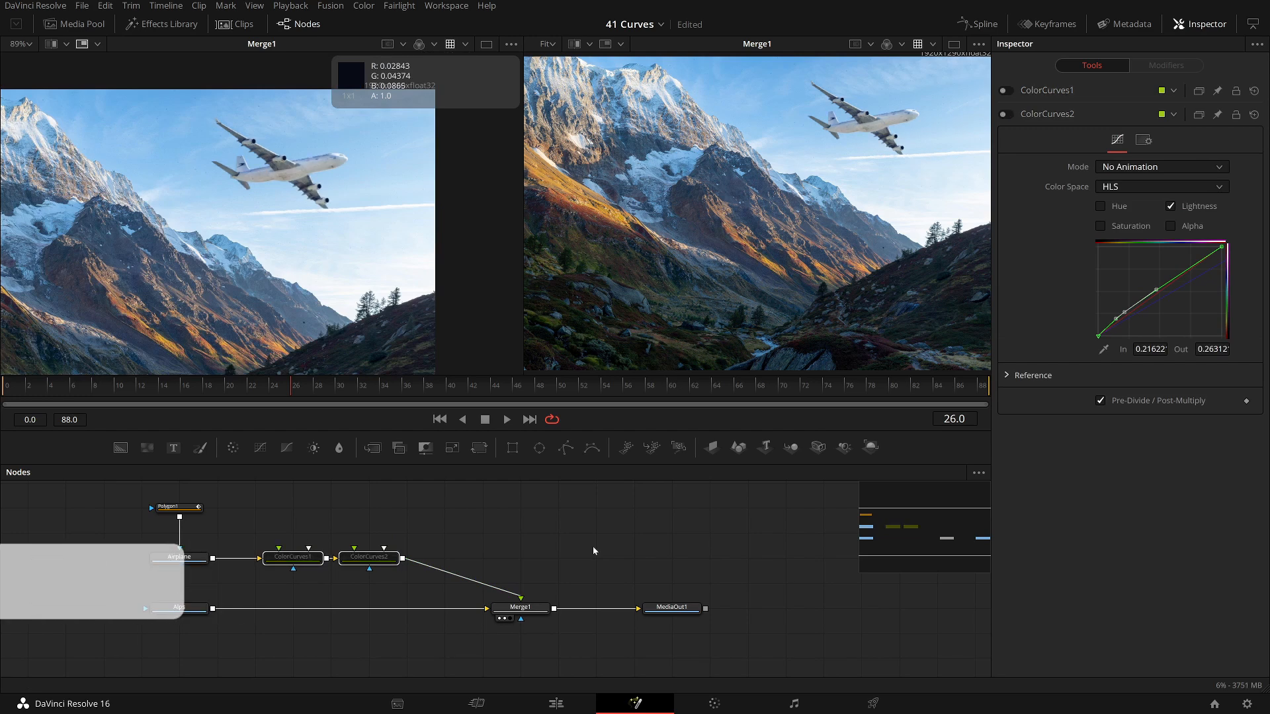
pyautogui.hotkey('ctrl', 'p')
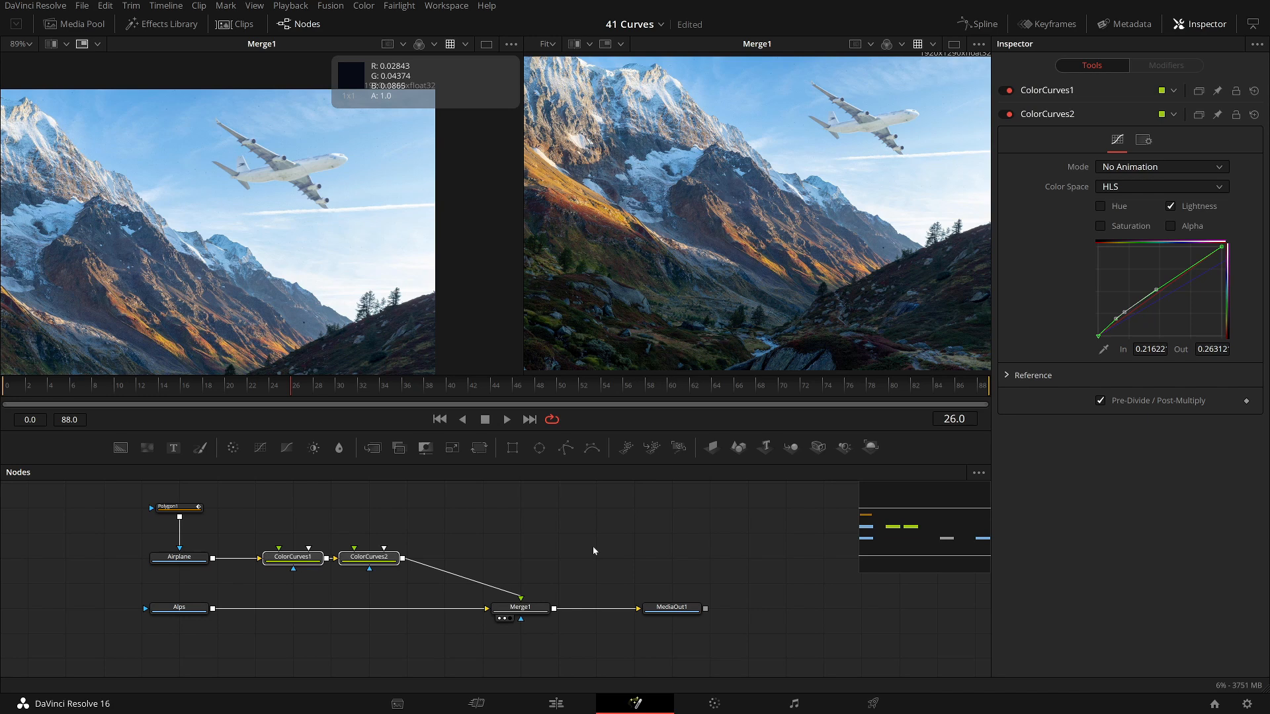
# Scale the airplane down in Merge1 to a size of about 0.128 so it looks farther away in the sky.
pyautogui.click(520, 607)
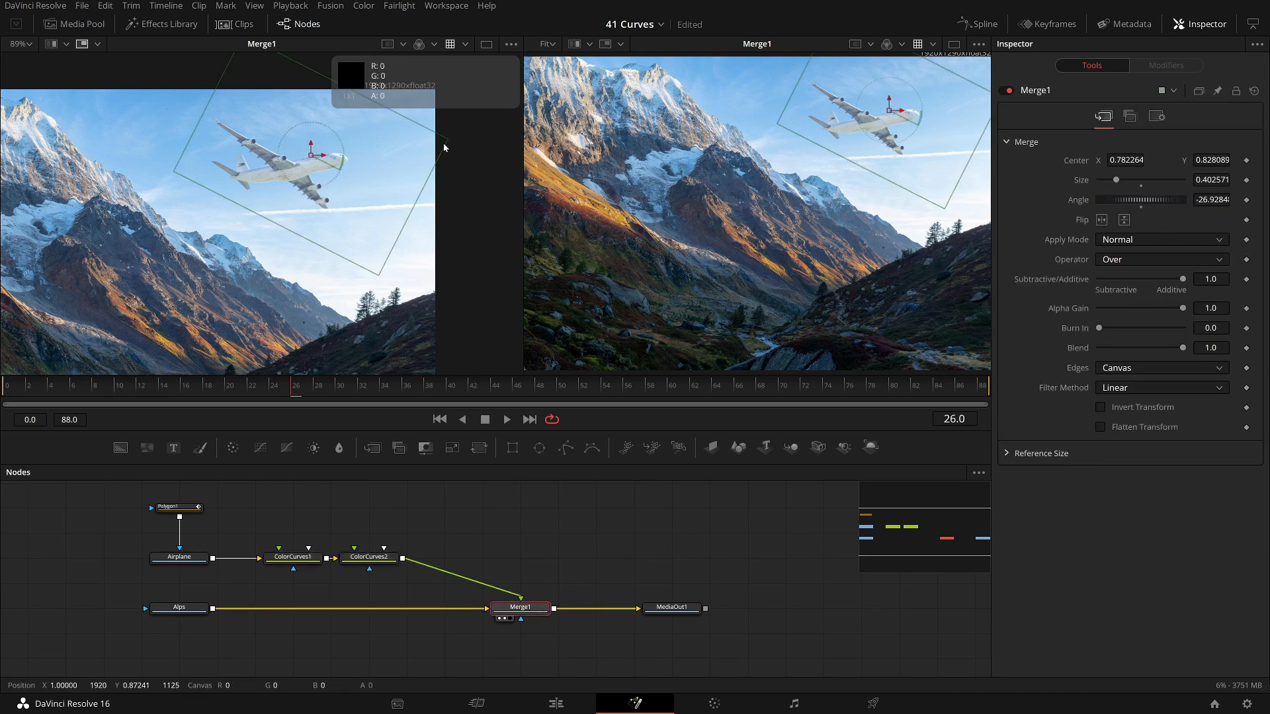
pyautogui.moveTo(446, 142); pyautogui.dragTo(346, 192)
pyautogui.click(516, 510)
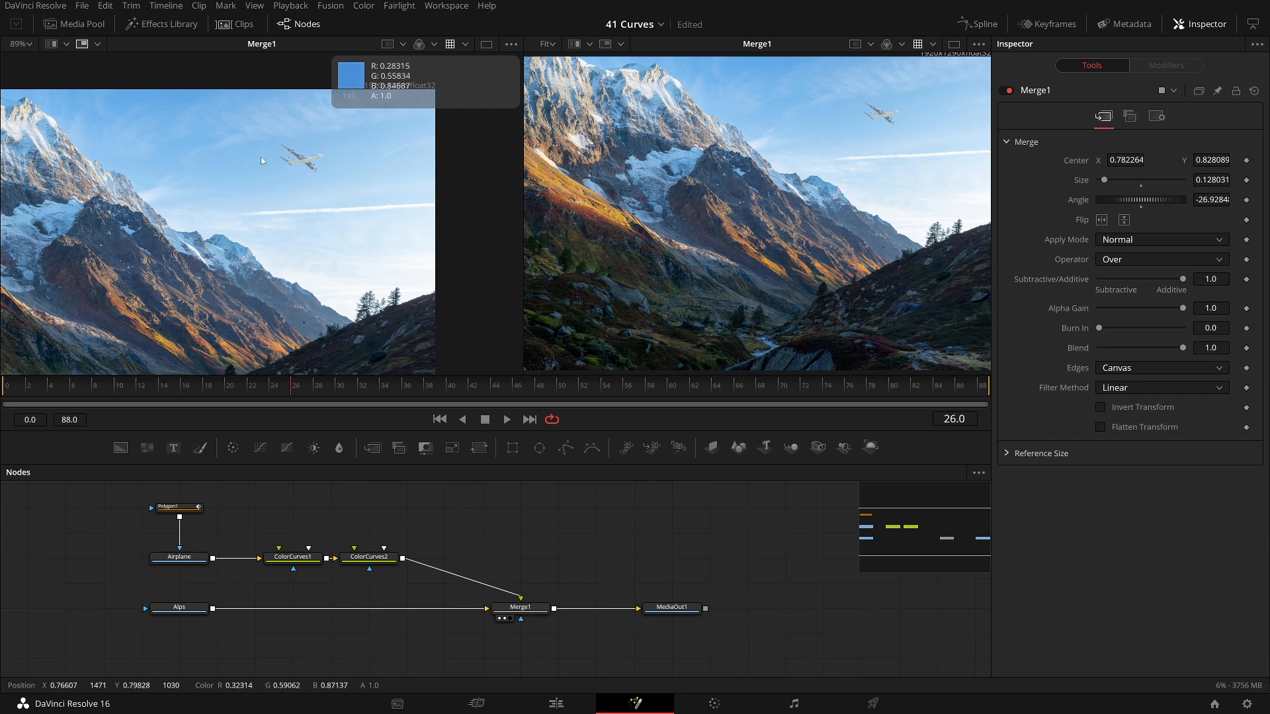
pyautogui.moveTo(209, 158); pyautogui.dragTo(309, 156)
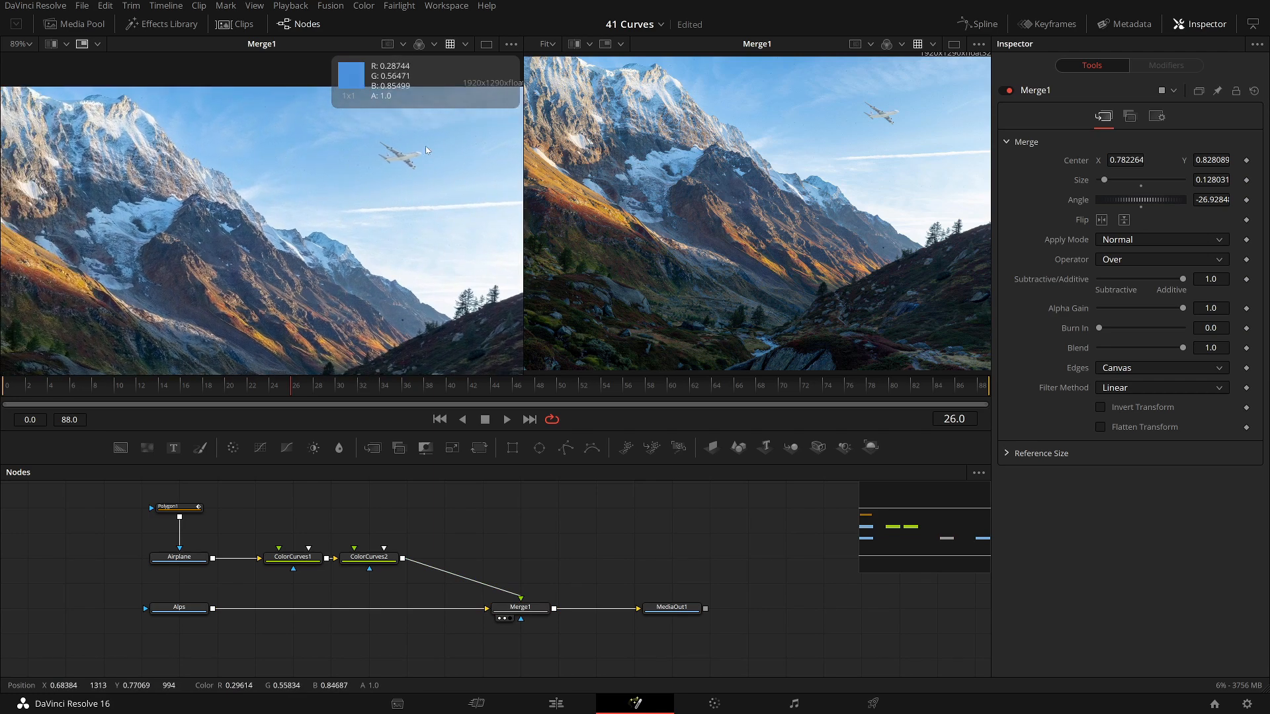
# Toggle both ColorCurves nodes off and on repeatedly to compare the smaller airplane before and after correction.
pyautogui.moveTo(400, 580); pyautogui.dragTo(275, 542)
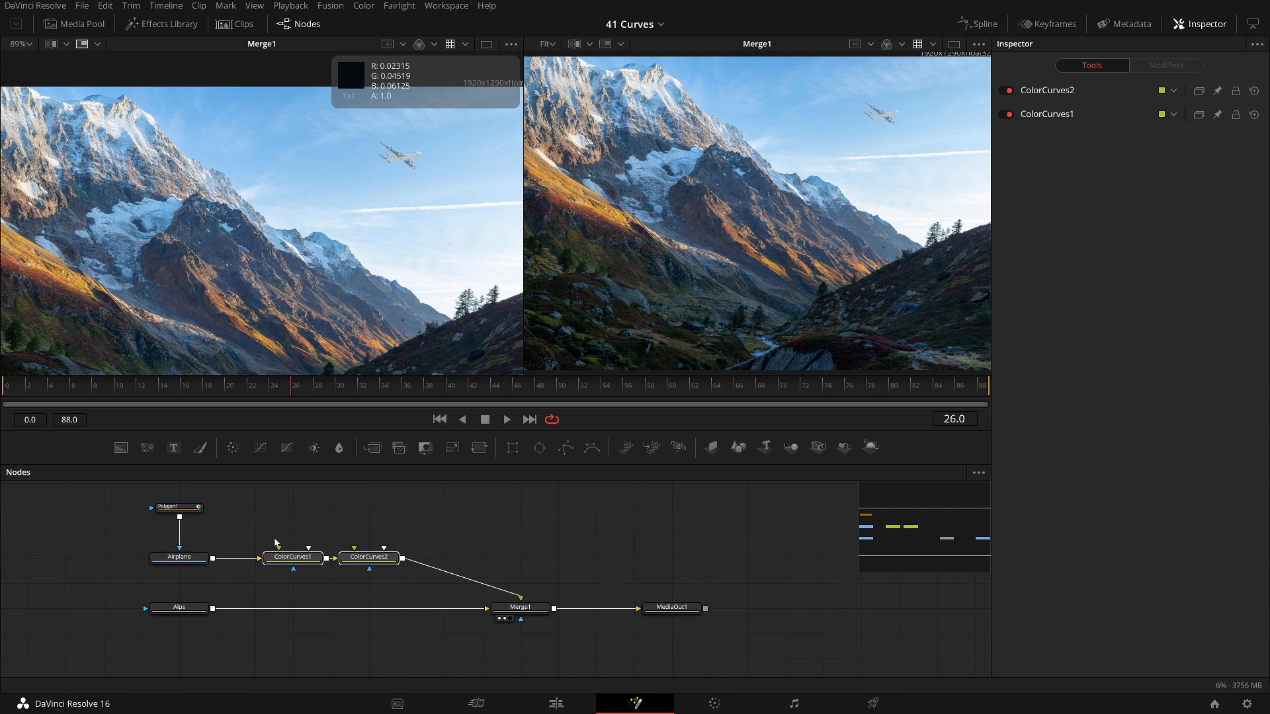
pyautogui.moveTo(273, 520); pyautogui.dragTo(382, 582)
pyautogui.hotkey('ctrl', 'p')
pyautogui.hotkey('ctrl', 'p')
pyautogui.hotkey('ctrl', 'p')
pyautogui.hotkey('ctrl', 'p')
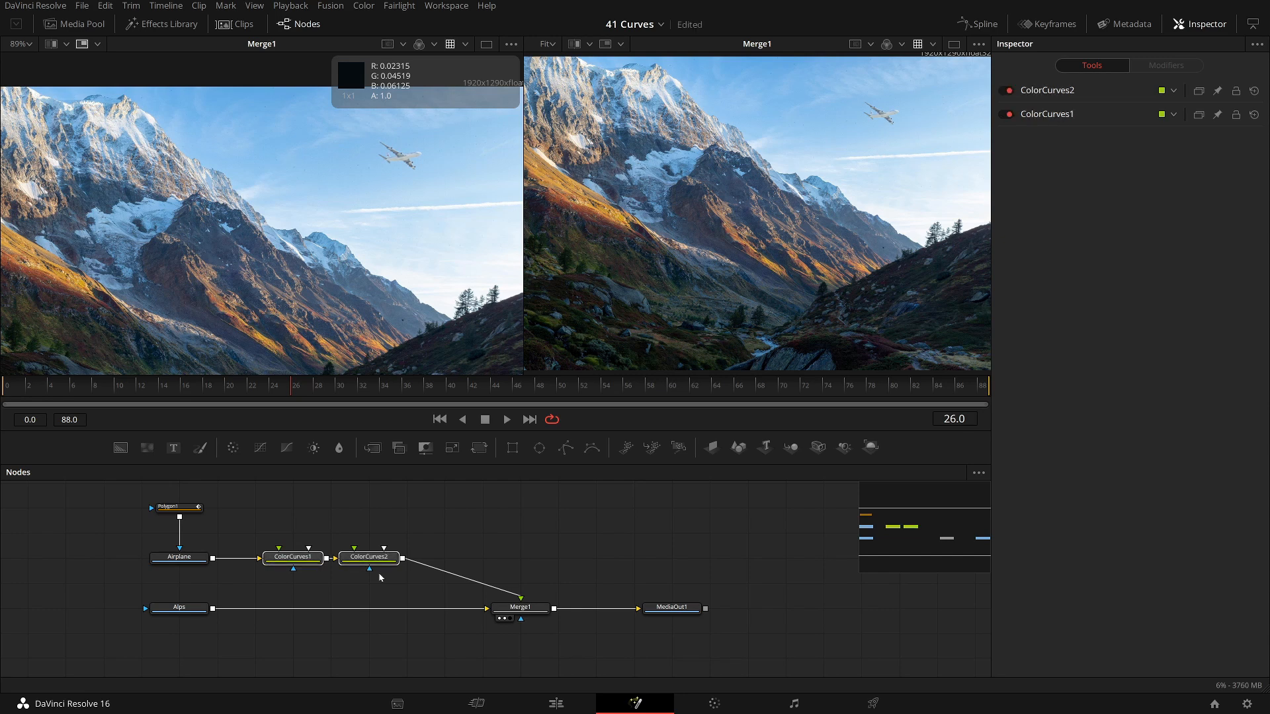
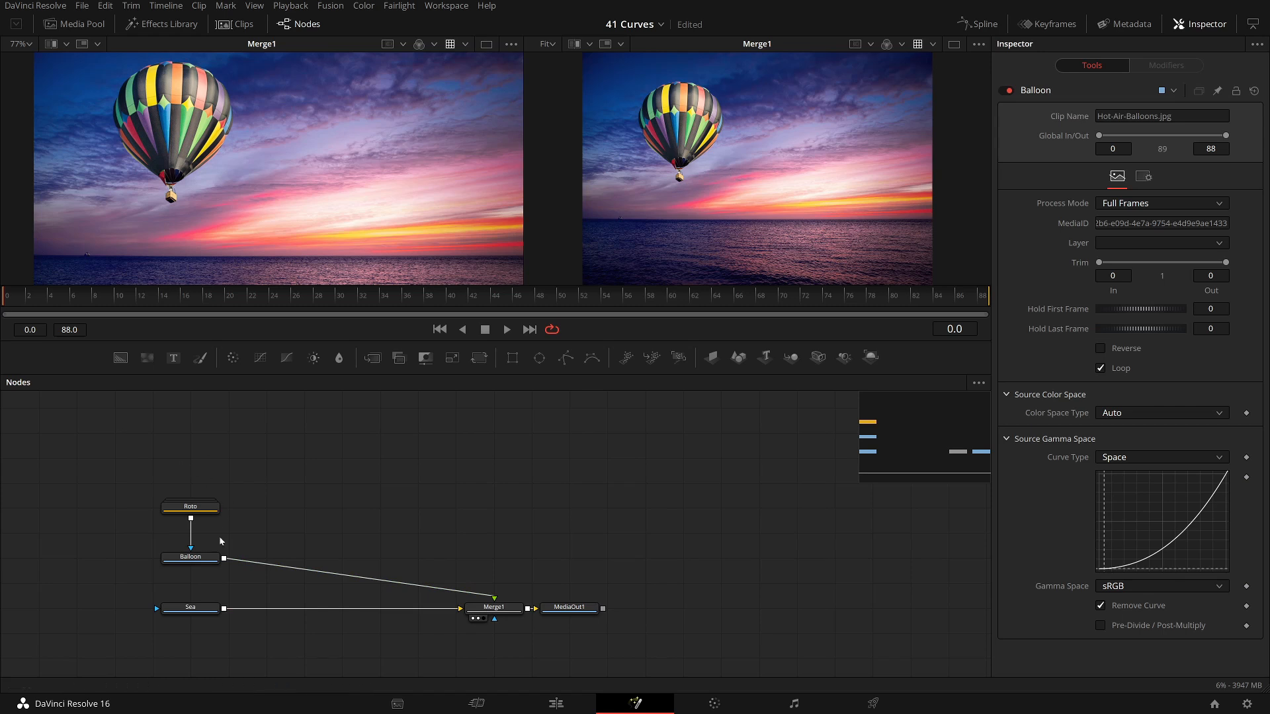
# Disconnect the Roto mask from Balloon to examine the full balloon image, and reconnect the mask to Balloon.
pyautogui.click(195, 561)
pyautogui.click(191, 545)
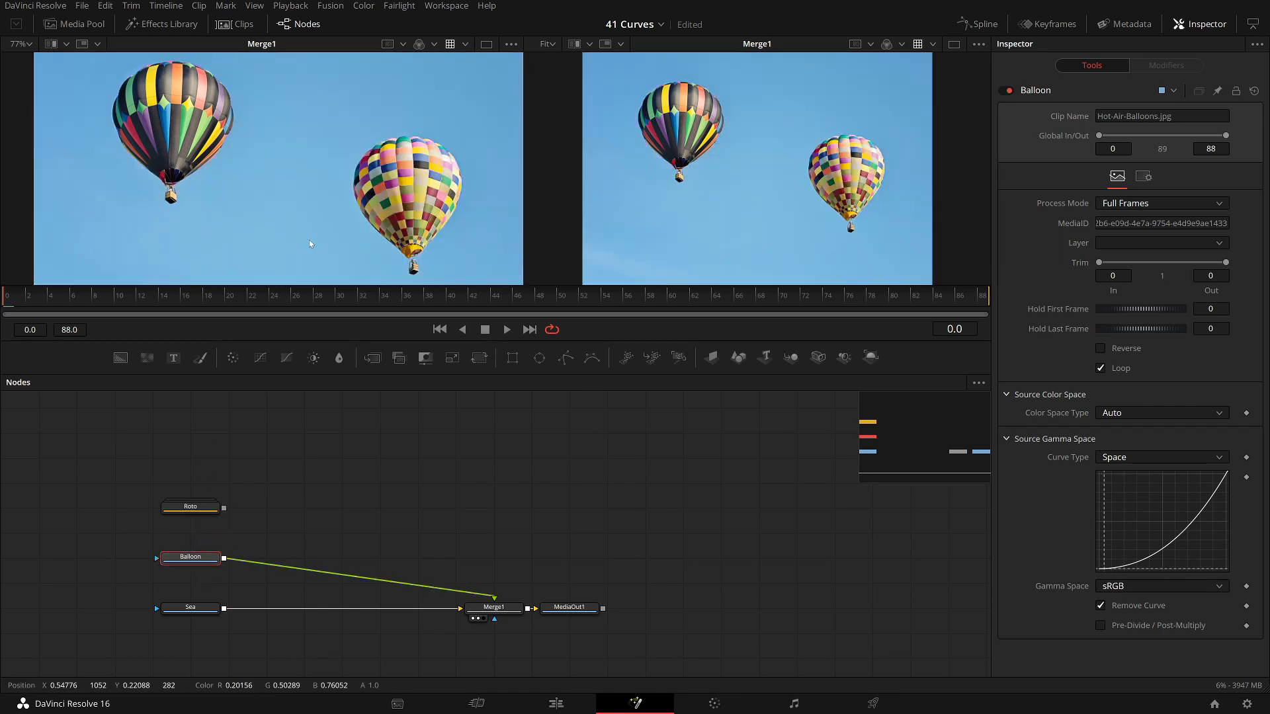
pyautogui.scroll(-5, 185, 202)
pyautogui.scroll(3, 185, 202)
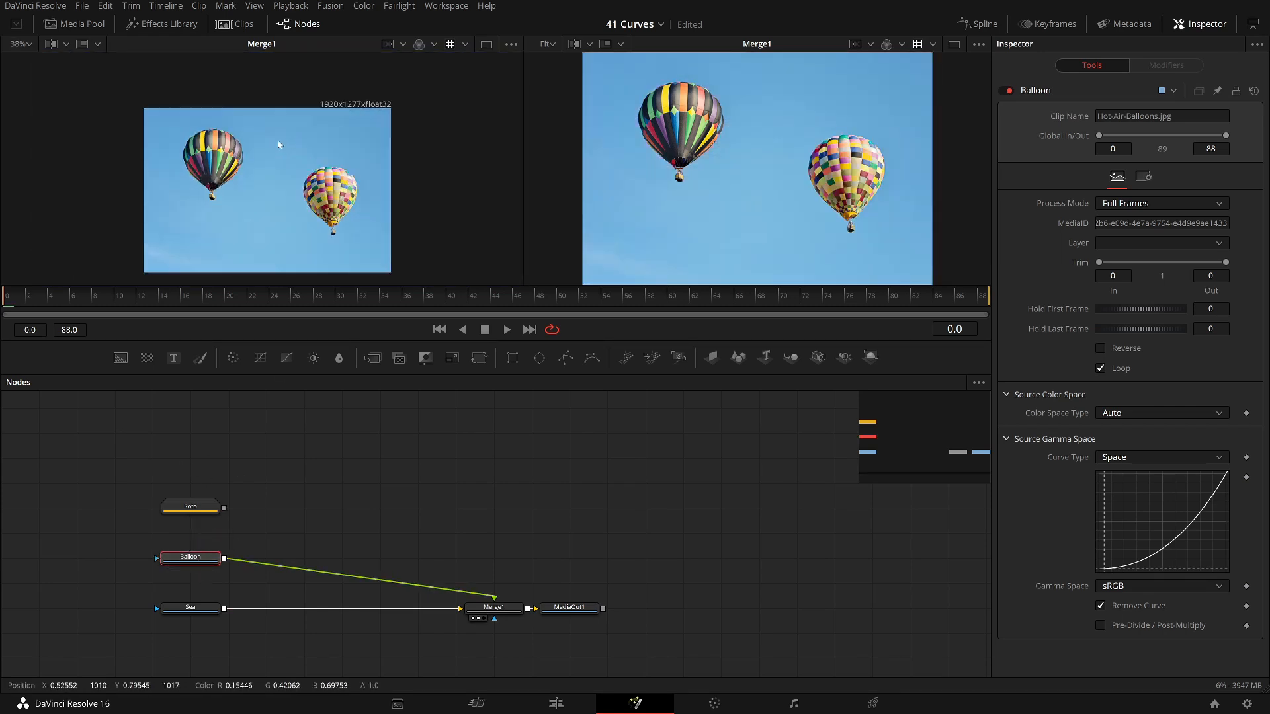
pyautogui.moveTo(224, 508); pyautogui.dragTo(189, 557)
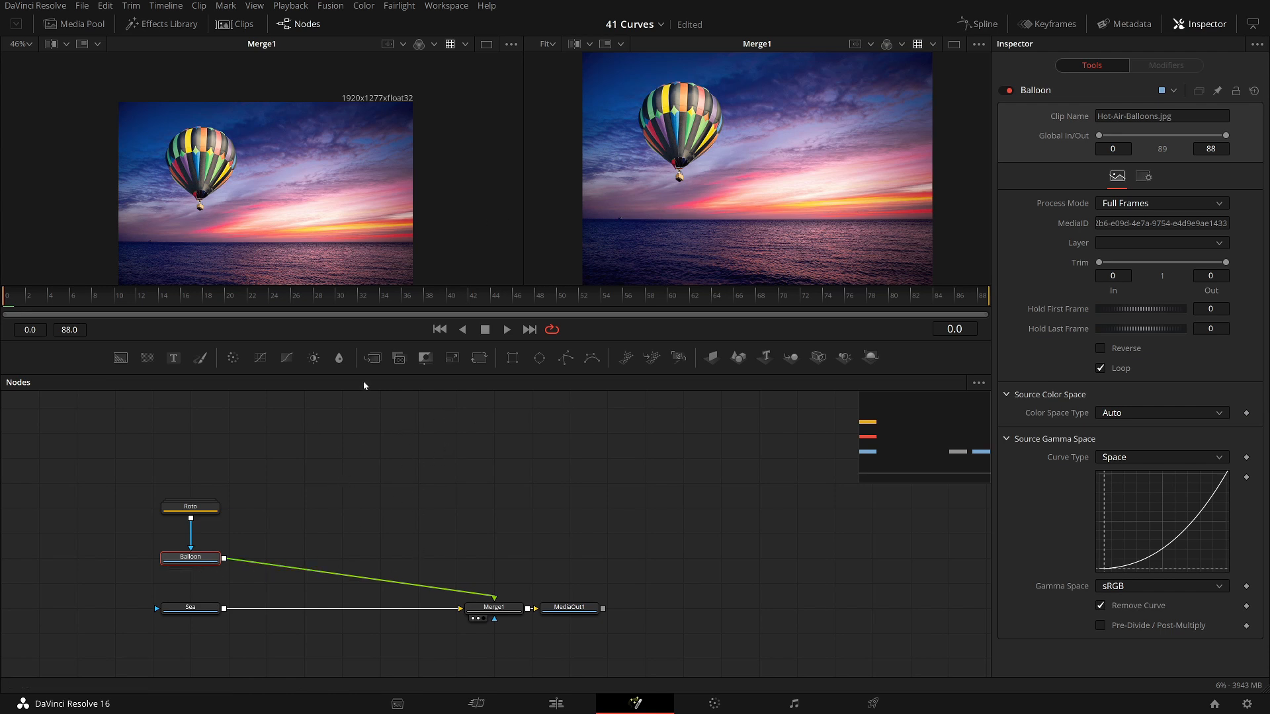
# Insert a ColorCurves node after Balloon and switch the second viewer from the 2D image to the Waveform scope.
pyautogui.click(260, 358)
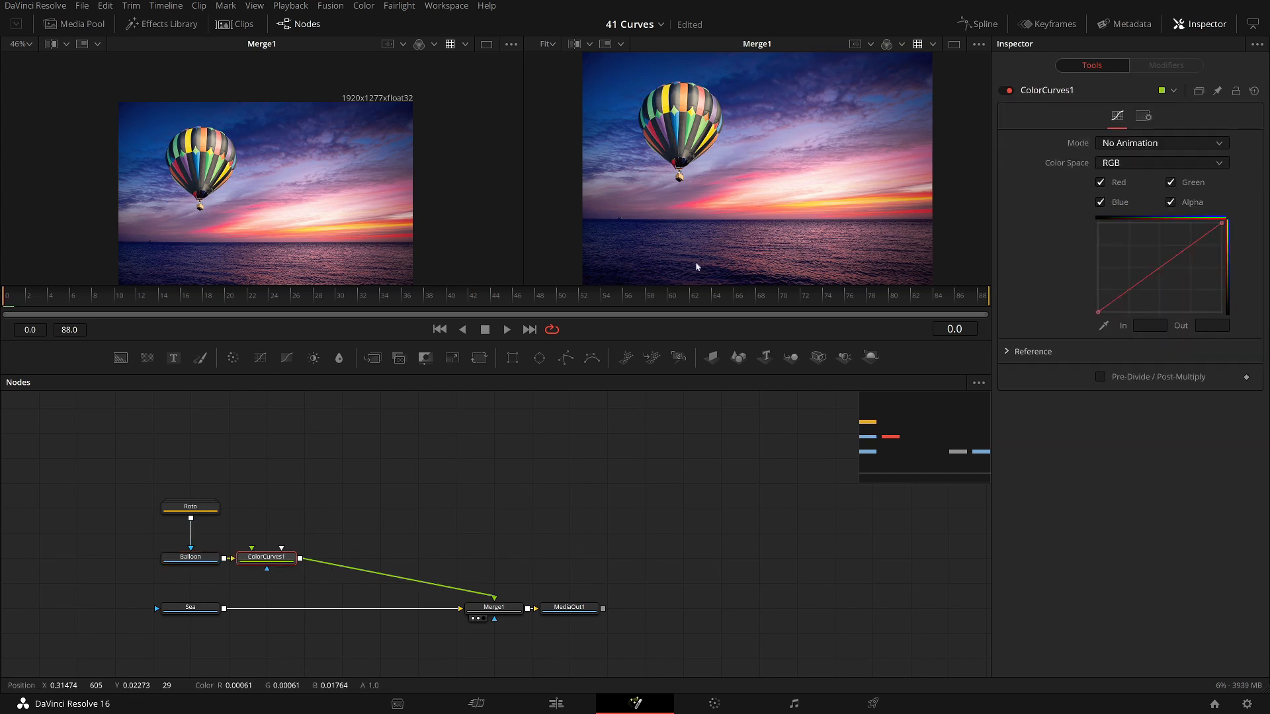
pyautogui.rightClick(747, 212)
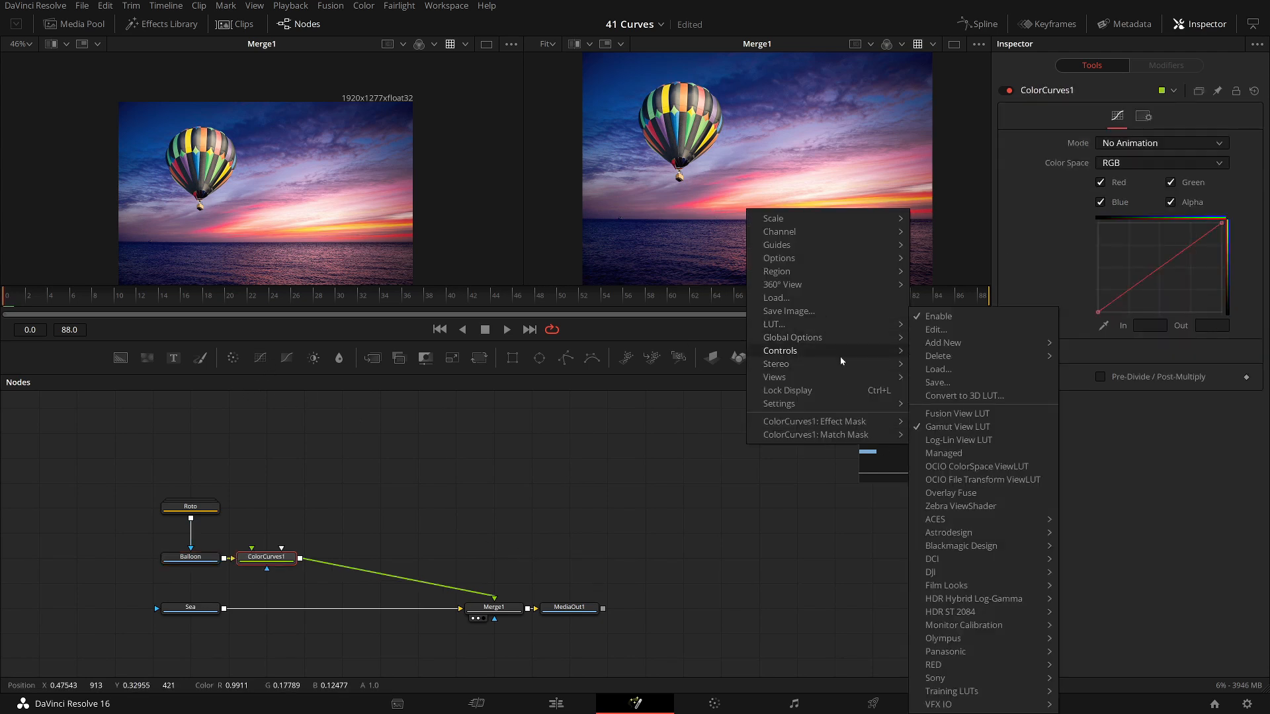
pyautogui.moveTo(842, 383)
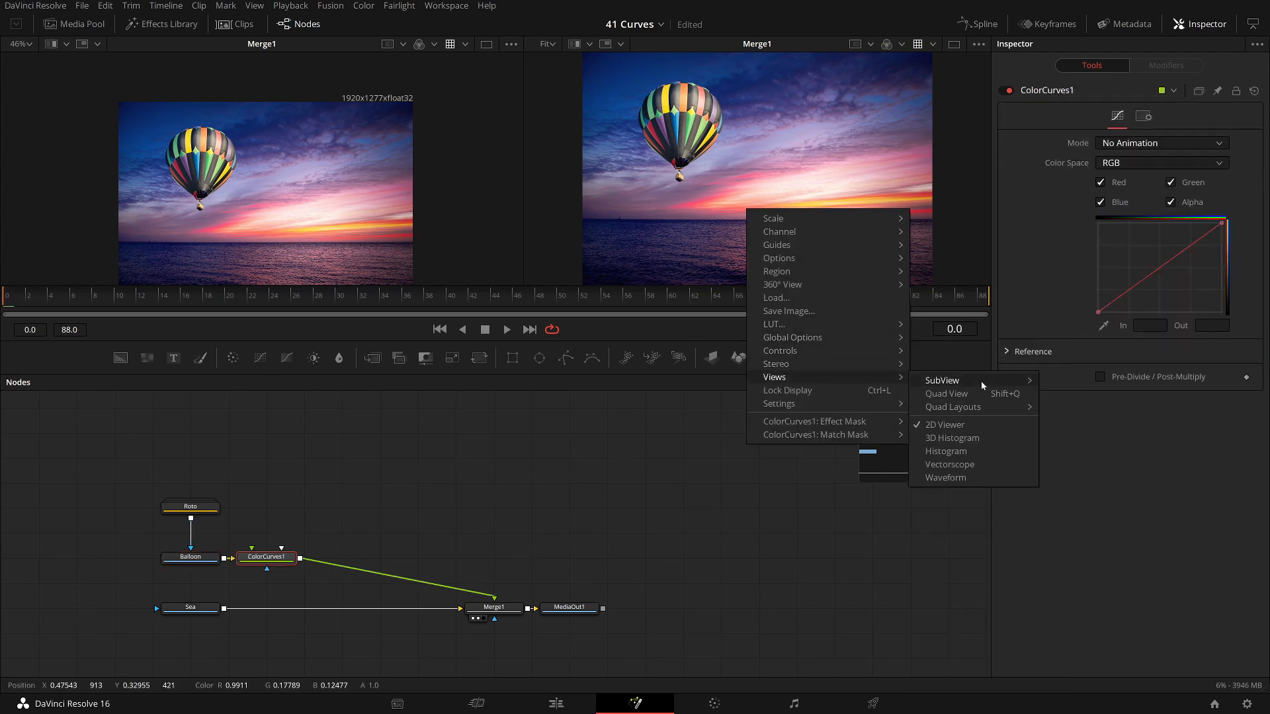
pyautogui.click(948, 476)
pyautogui.scroll(-2, 677, 189)
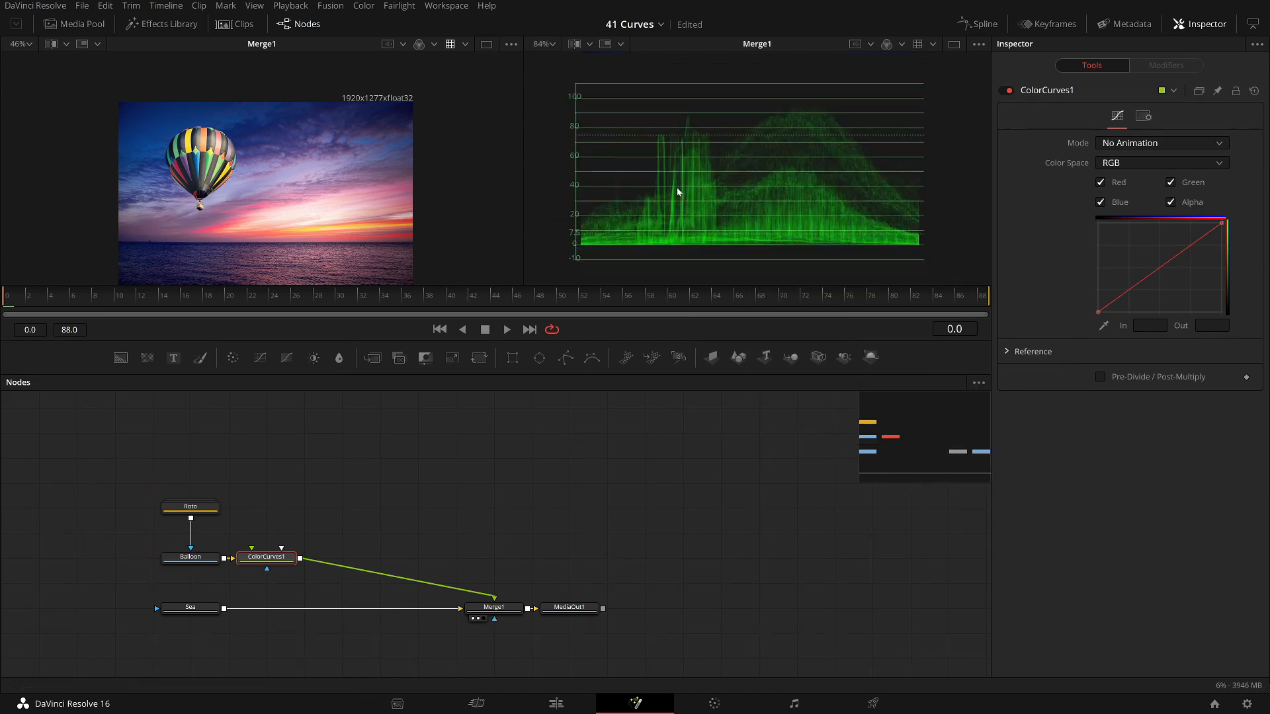
pyautogui.scroll(5, 706, 197)
pyautogui.scroll(-3, 699, 182)
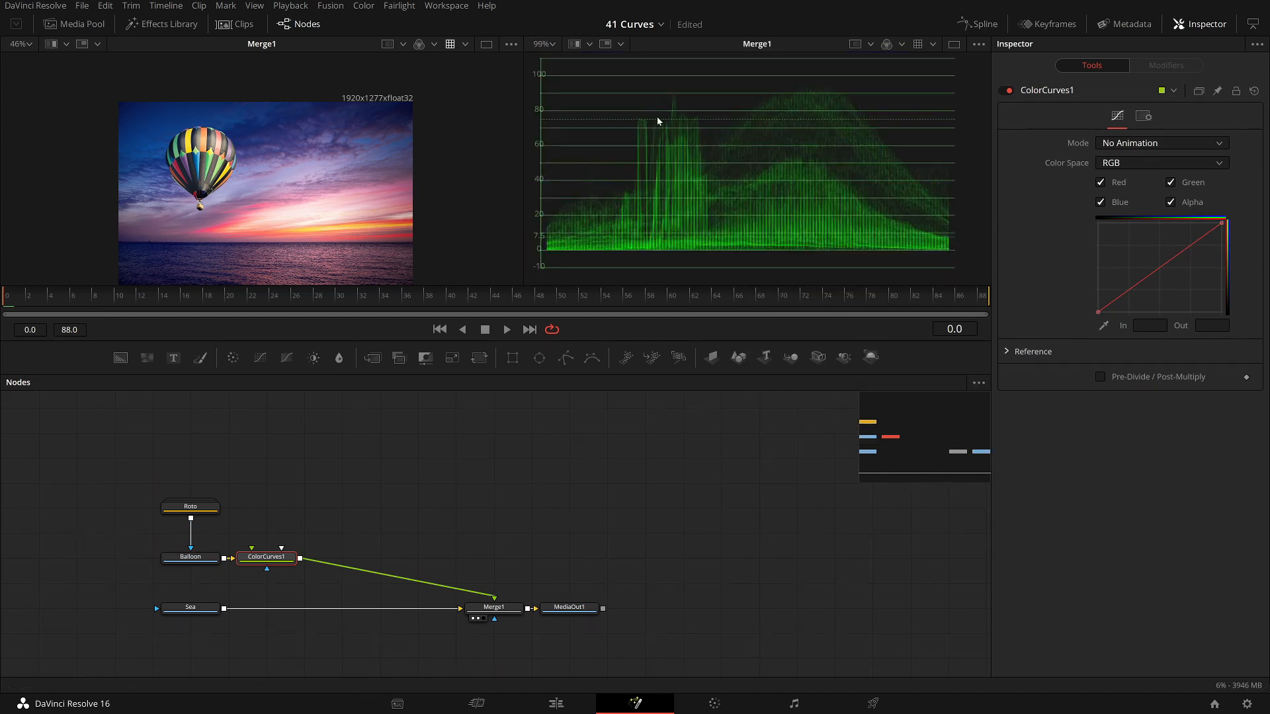
# Exclude Alpha and enable Pre-Divide / Post-Multiply on ColorCurves1, and show its Red, Green and Blue curves in the Spline editor.
pyautogui.moveTo(273, 561); pyautogui.dragTo(316, 562)
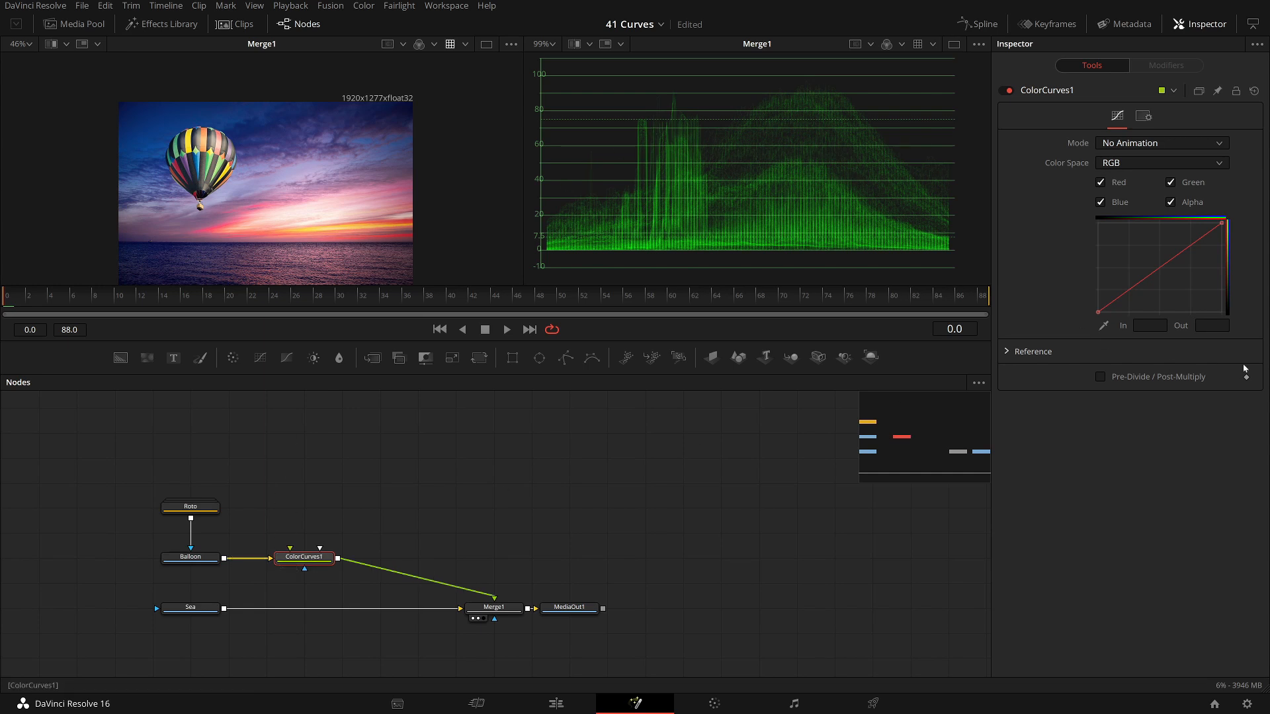
pyautogui.click(1170, 201)
pyautogui.click(978, 24)
pyautogui.click(395, 433)
pyautogui.click(394, 449)
pyautogui.click(394, 464)
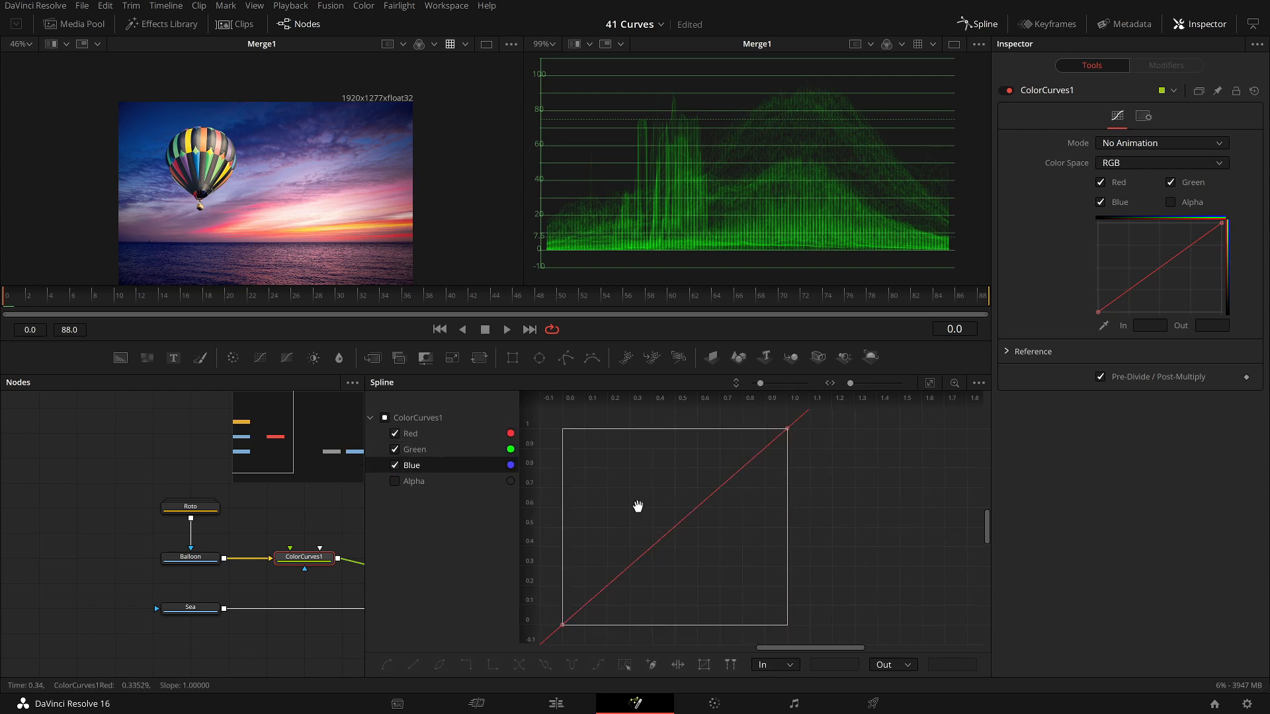
# Try shifting the RGB curves' black point to outputs of about -0.262, 0.088 and 0.014 while watching the waveform.
pyautogui.moveTo(603, 556); pyautogui.dragTo(731, 651)
pyautogui.moveTo(655, 605)
pyautogui.mouseDown()
pyautogui.moveTo(666, 486)
pyautogui.moveTo(661, 654)
pyautogui.moveTo(684, 458)
pyautogui.moveTo(658, 609)
pyautogui.mouseUp()
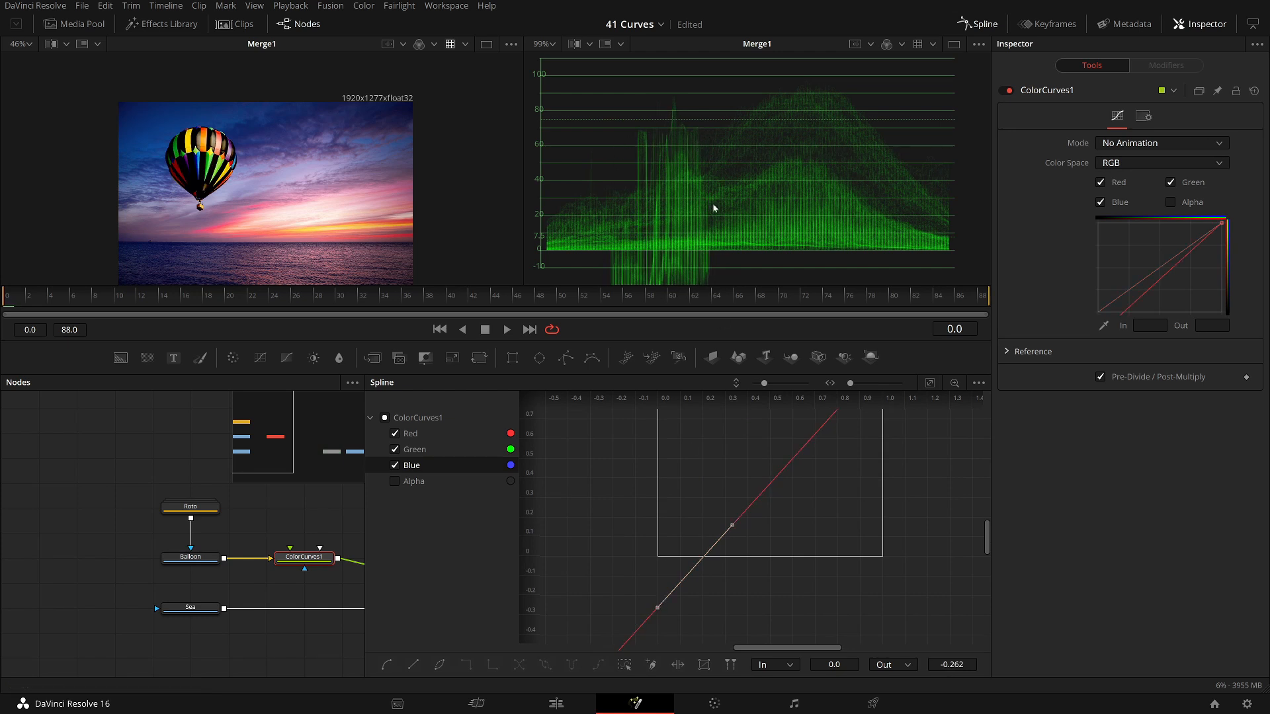
pyautogui.scroll(-3, 658, 203)
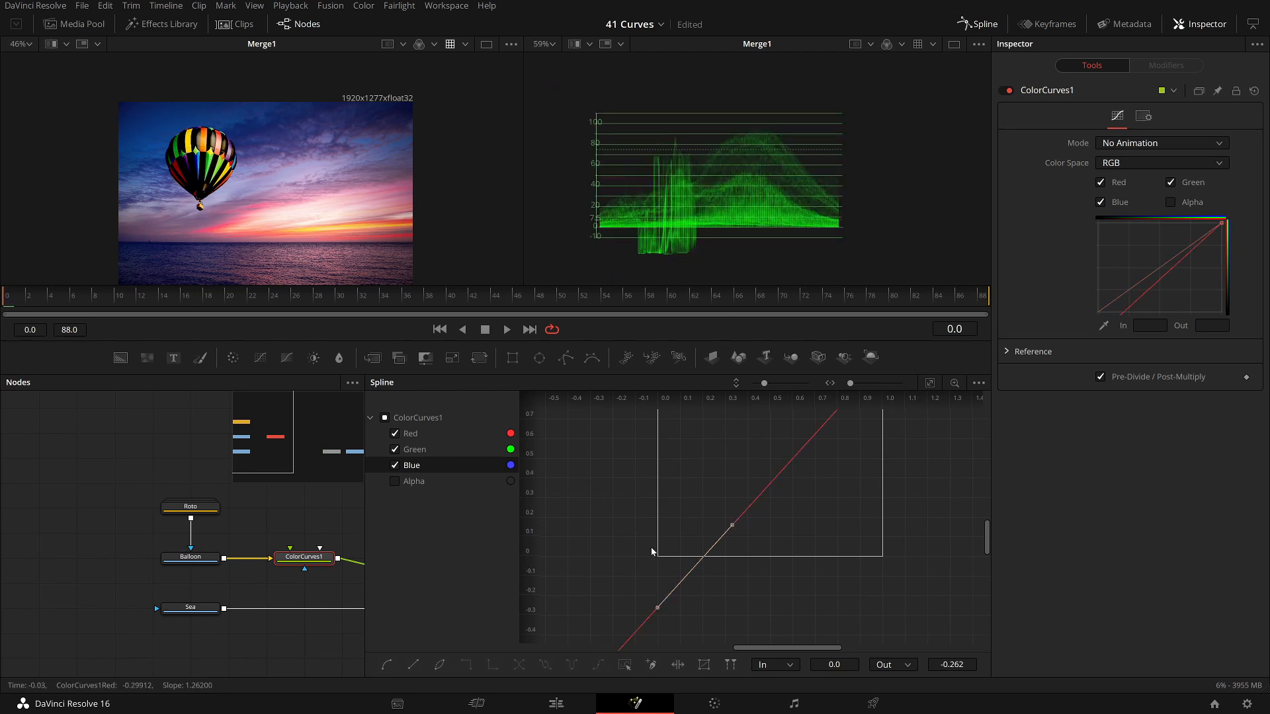
pyautogui.moveTo(653, 612); pyautogui.dragTo(663, 538)
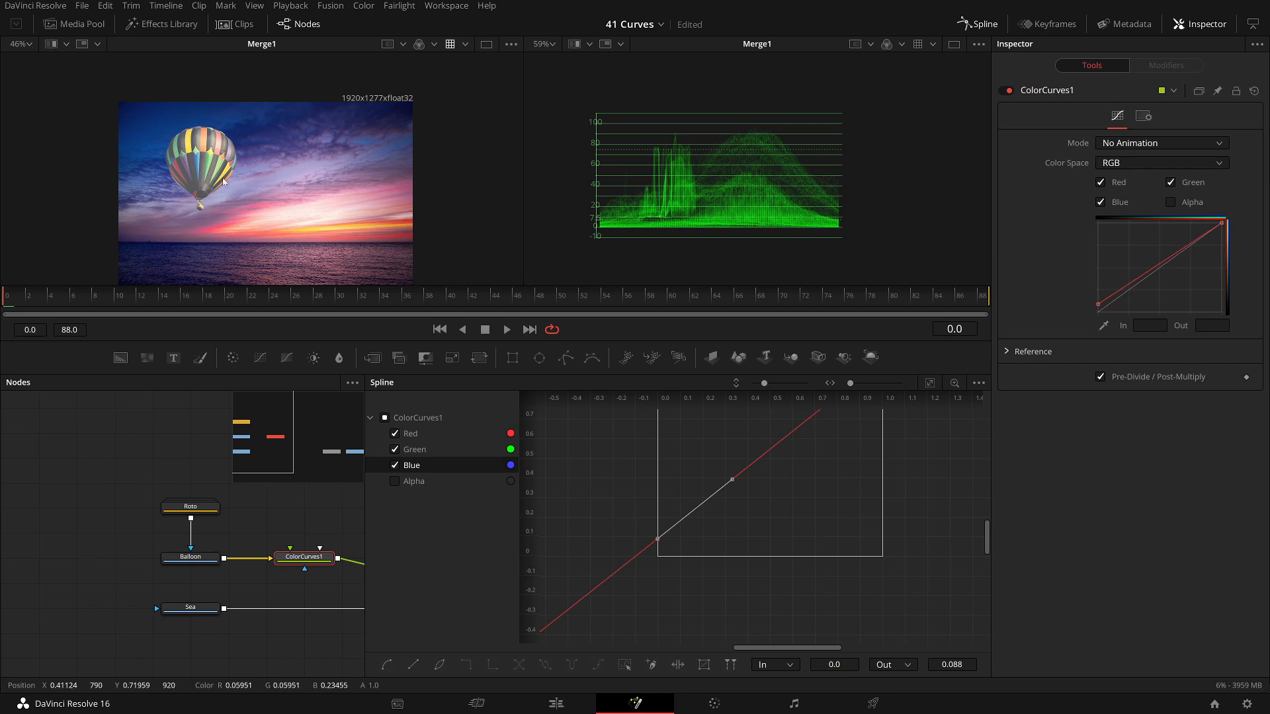
pyautogui.scroll(5, 642, 204)
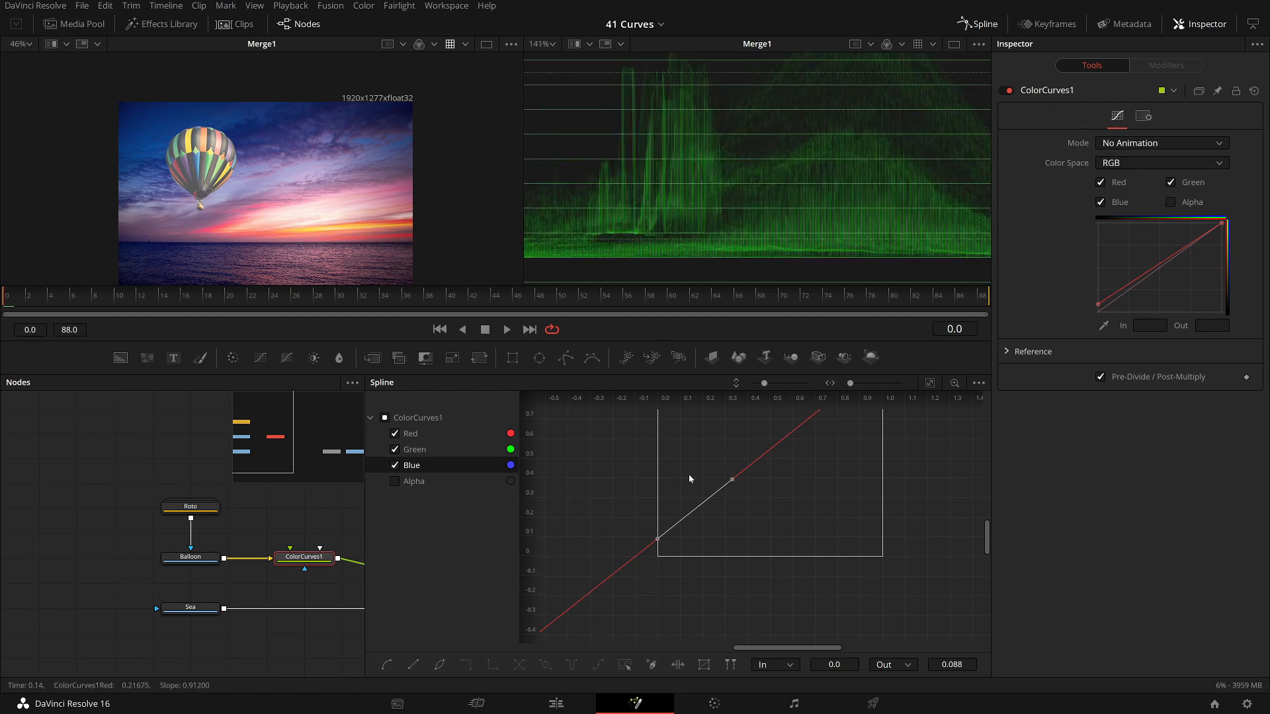
pyautogui.moveTo(655, 544)
pyautogui.mouseDown()
pyautogui.moveTo(658, 570)
pyautogui.moveTo(658, 557)
pyautogui.mouseUp()
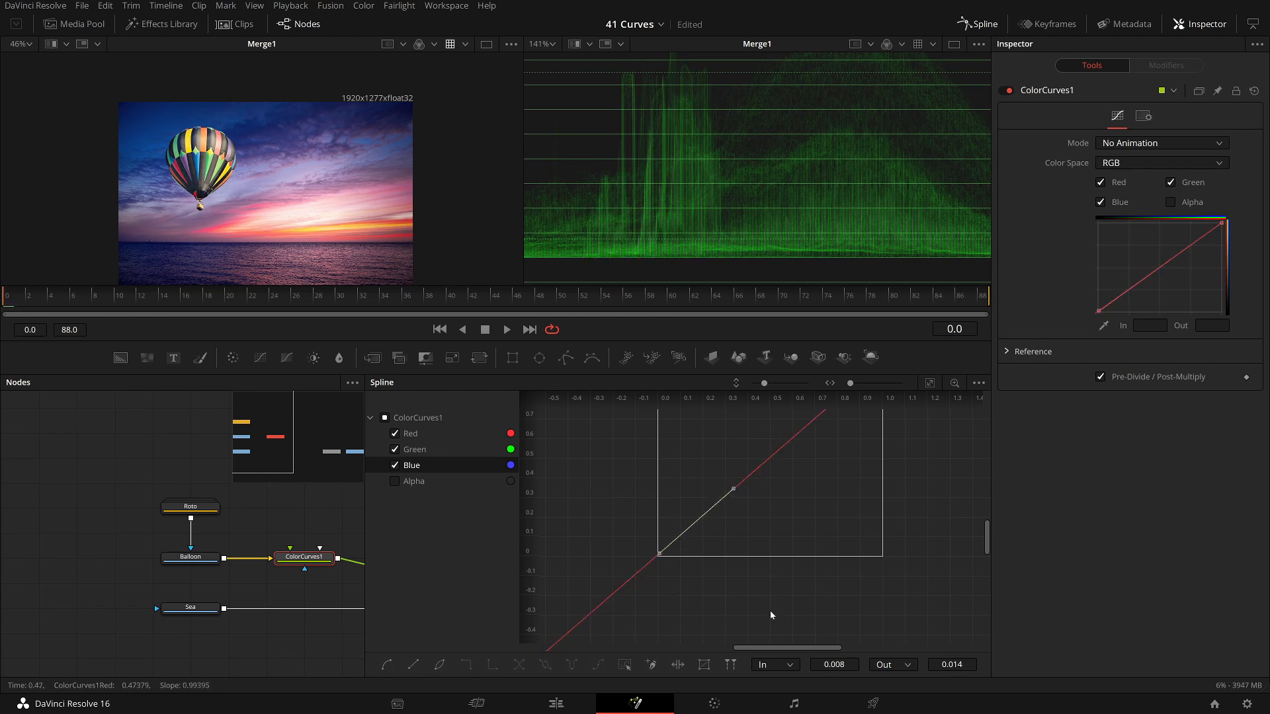
# Set the RGB curves' black point to exactly 0 in and 0 out.
pyautogui.doubleClick(834, 665)
pyautogui.write('0')
pyautogui.press('Return')
pyautogui.press('Tab')
pyautogui.write('0')
pyautogui.press('Return')
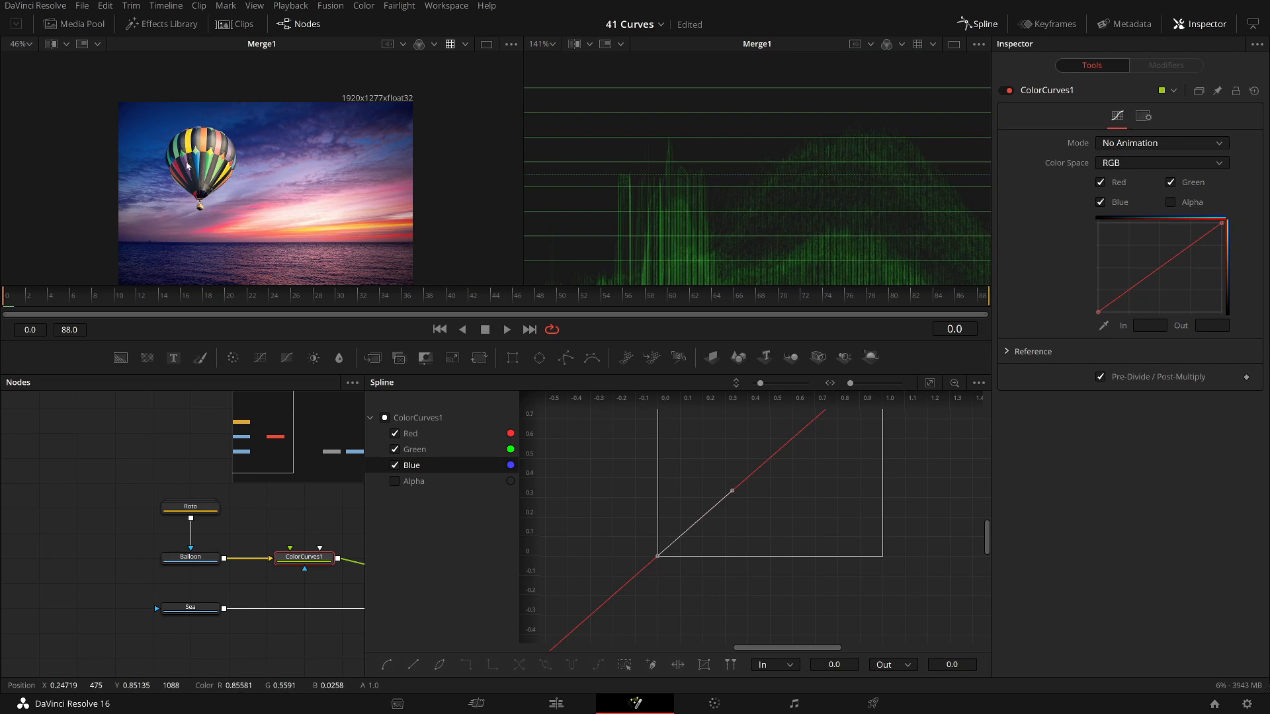
# Lower the RGB curves' white point to about 1.01 in and 0.538 out to dim the balloon's highlights, and close the Spline editor.
pyautogui.moveTo(870, 466); pyautogui.dragTo(686, 610)
pyautogui.moveTo(654, 466); pyautogui.dragTo(758, 548)
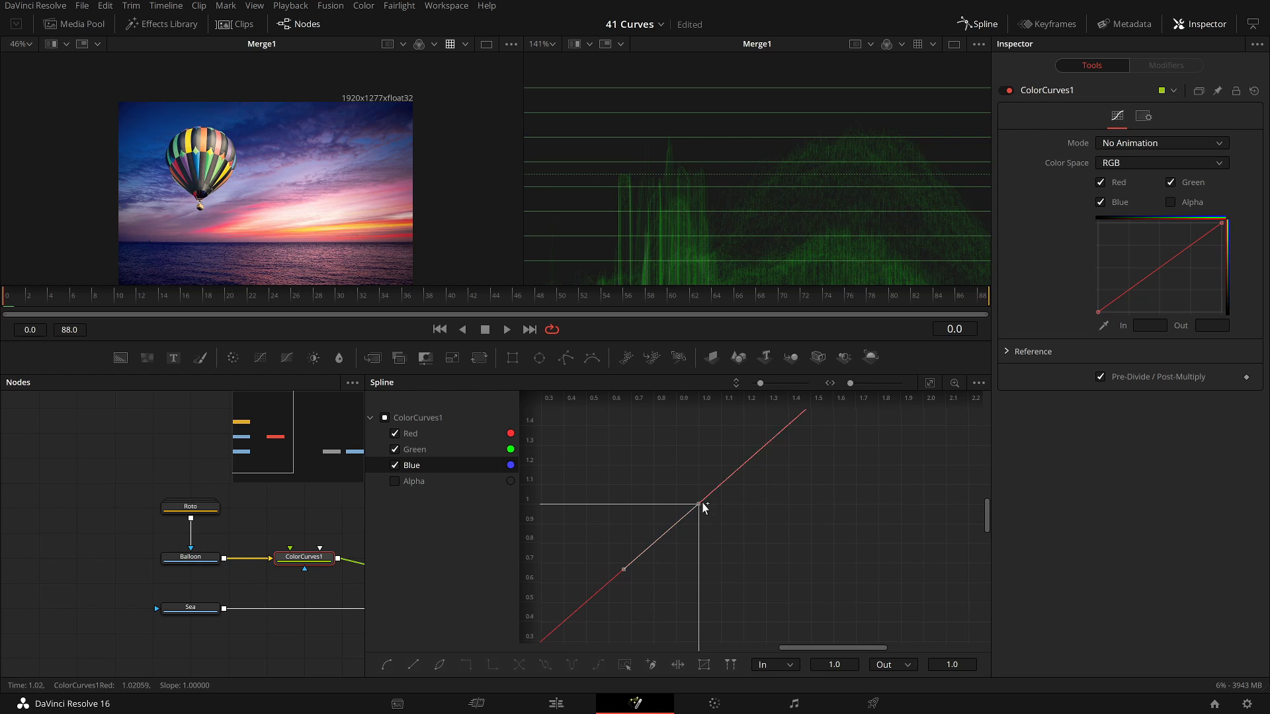
pyautogui.moveTo(696, 509); pyautogui.dragTo(686, 611)
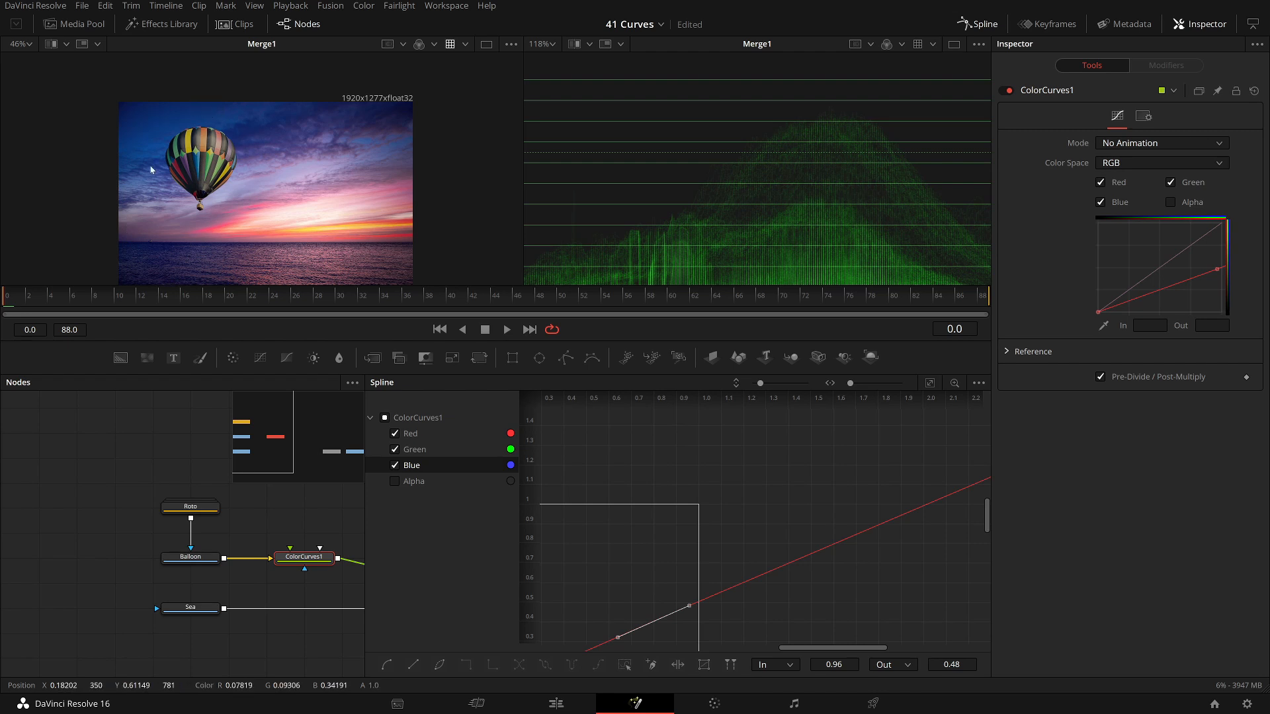
pyautogui.scroll(-3, 780, 456)
pyautogui.moveTo(332, 546); pyautogui.dragTo(96, 523)
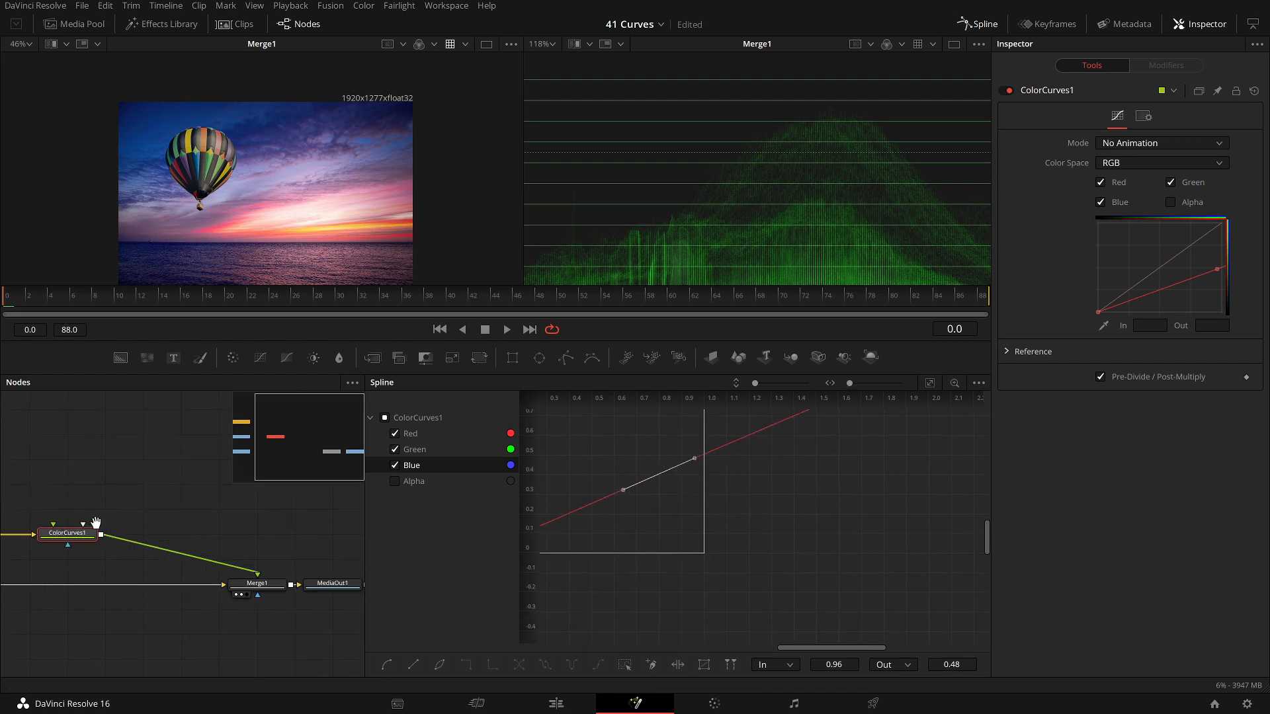
pyautogui.moveTo(690, 463)
pyautogui.mouseDown()
pyautogui.moveTo(698, 517)
pyautogui.moveTo(722, 439)
pyautogui.moveTo(703, 447)
pyautogui.mouseUp()
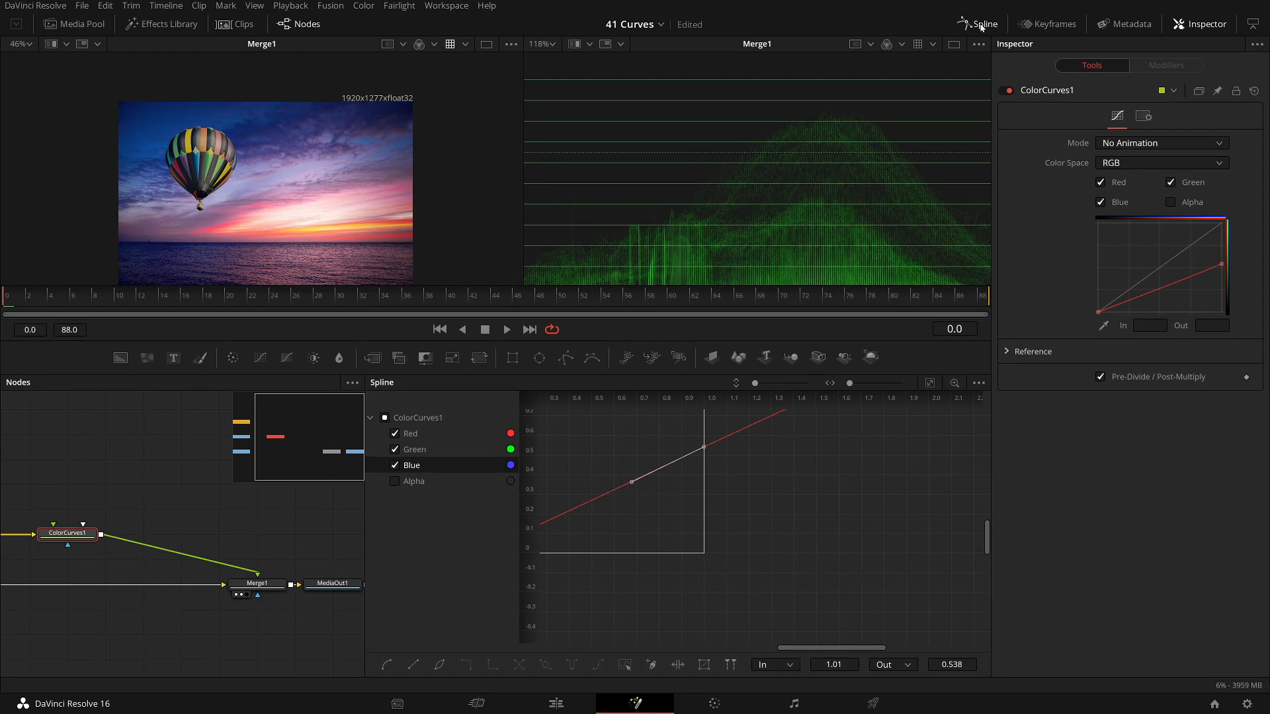
pyautogui.click(983, 24)
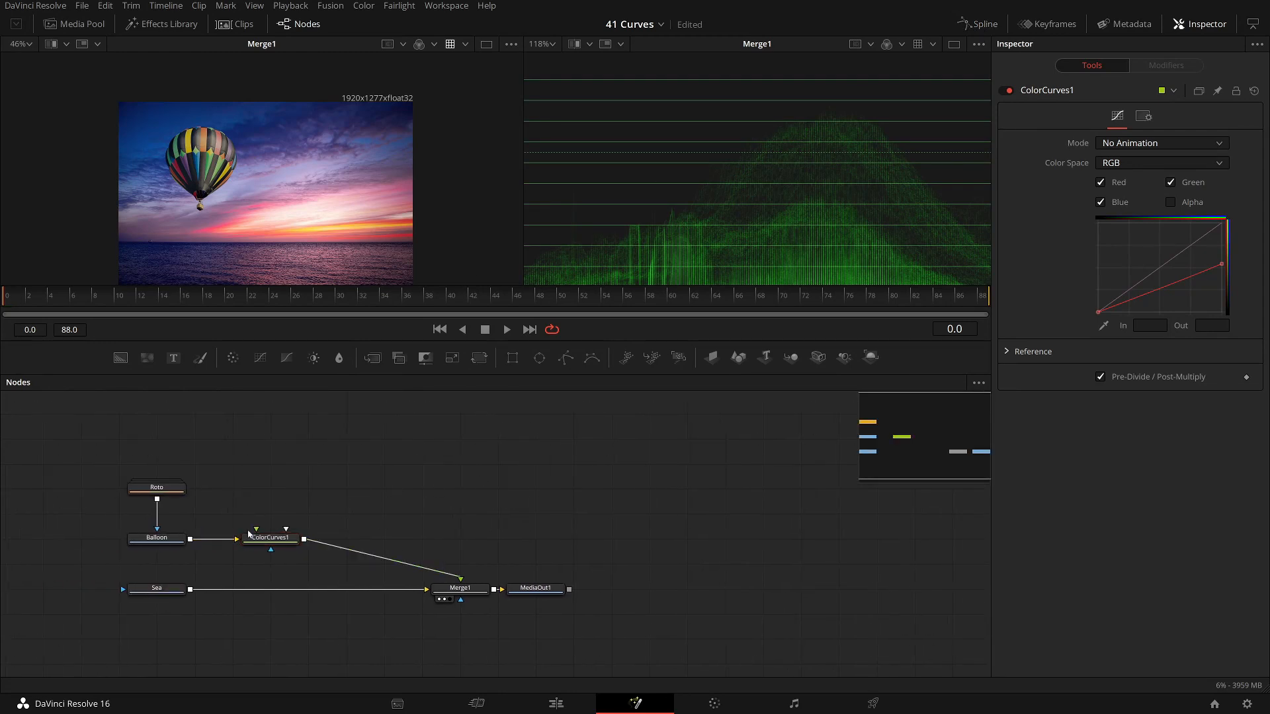
# Insert a second ColorCurves node between ColorCurves1 and Merge1, select it, and examine the balloon closely against the sunset.
pyautogui.moveTo(293, 537); pyautogui.dragTo(346, 543)
pyautogui.click(260, 358)
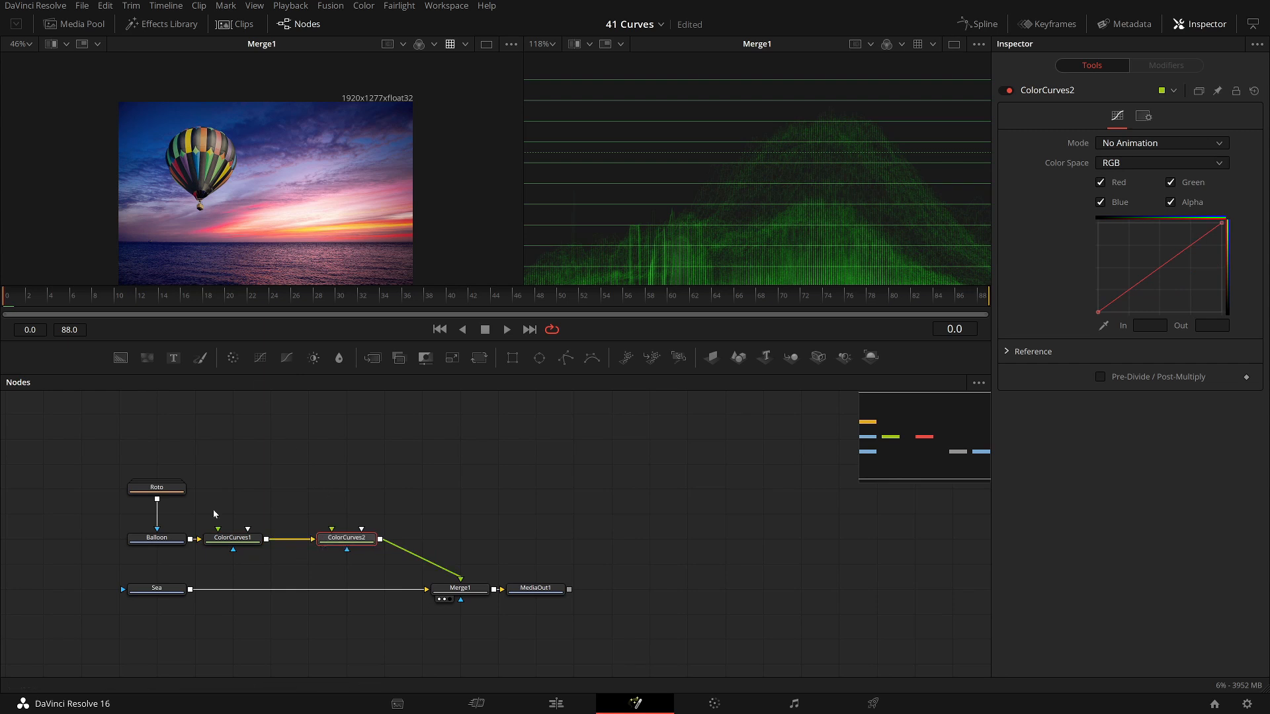
pyautogui.click(232, 538)
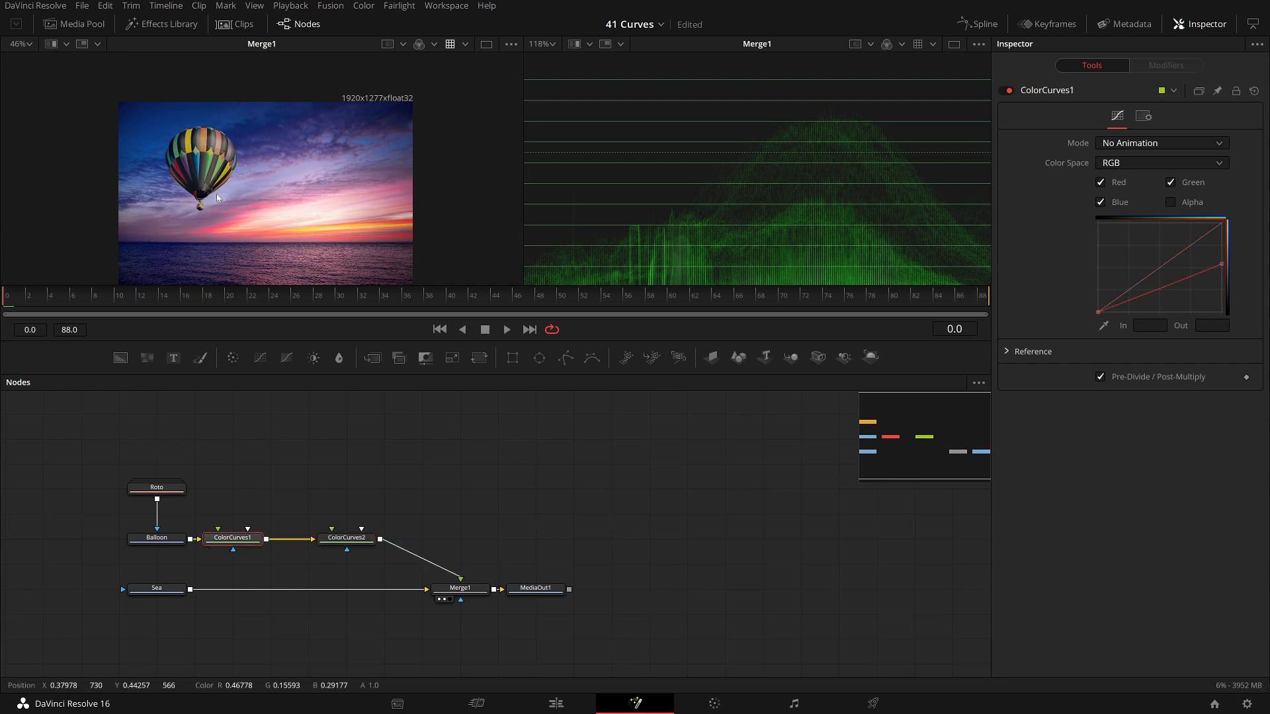
pyautogui.click(350, 543)
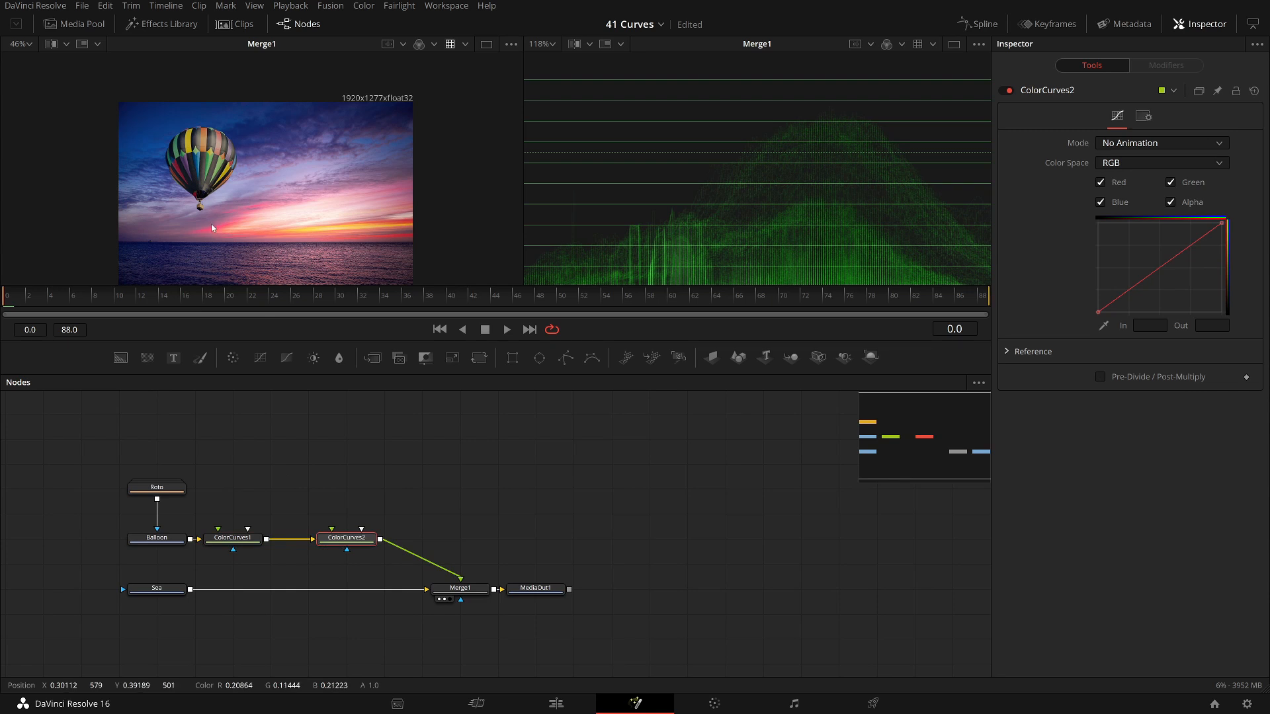
pyautogui.scroll(3, 220, 224)
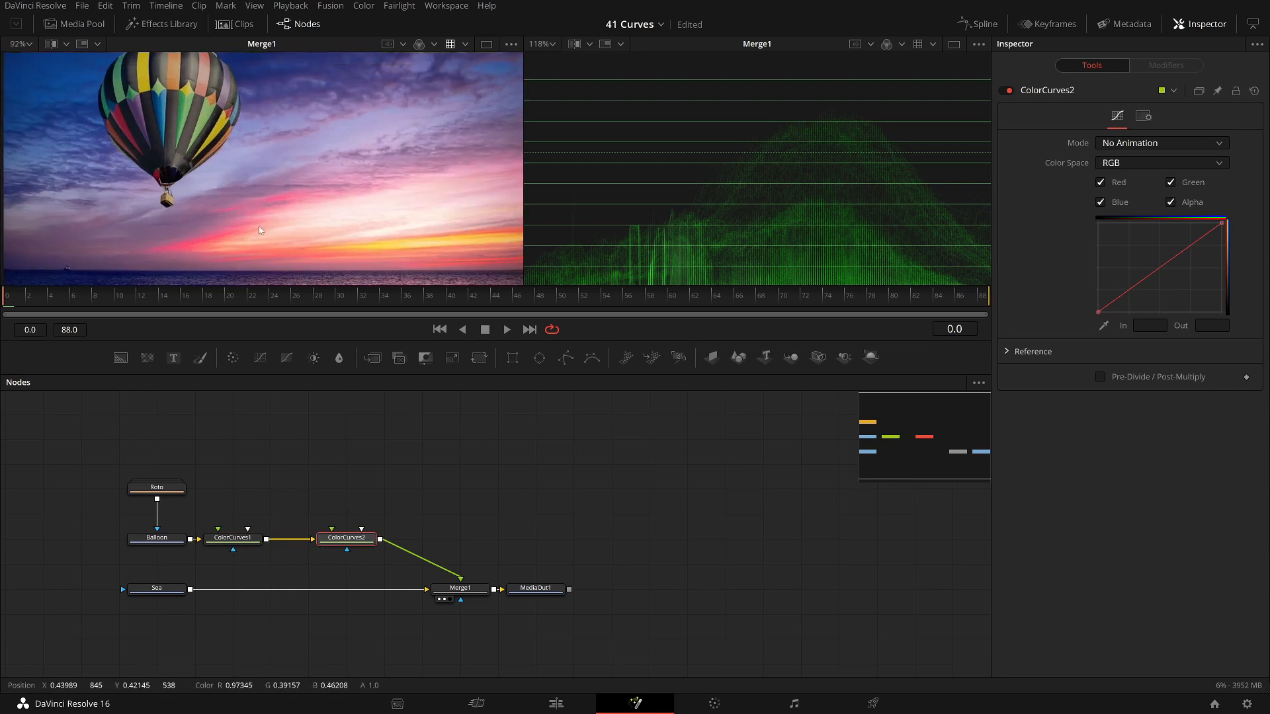
pyautogui.moveTo(345, 260); pyautogui.dragTo(301, 192)
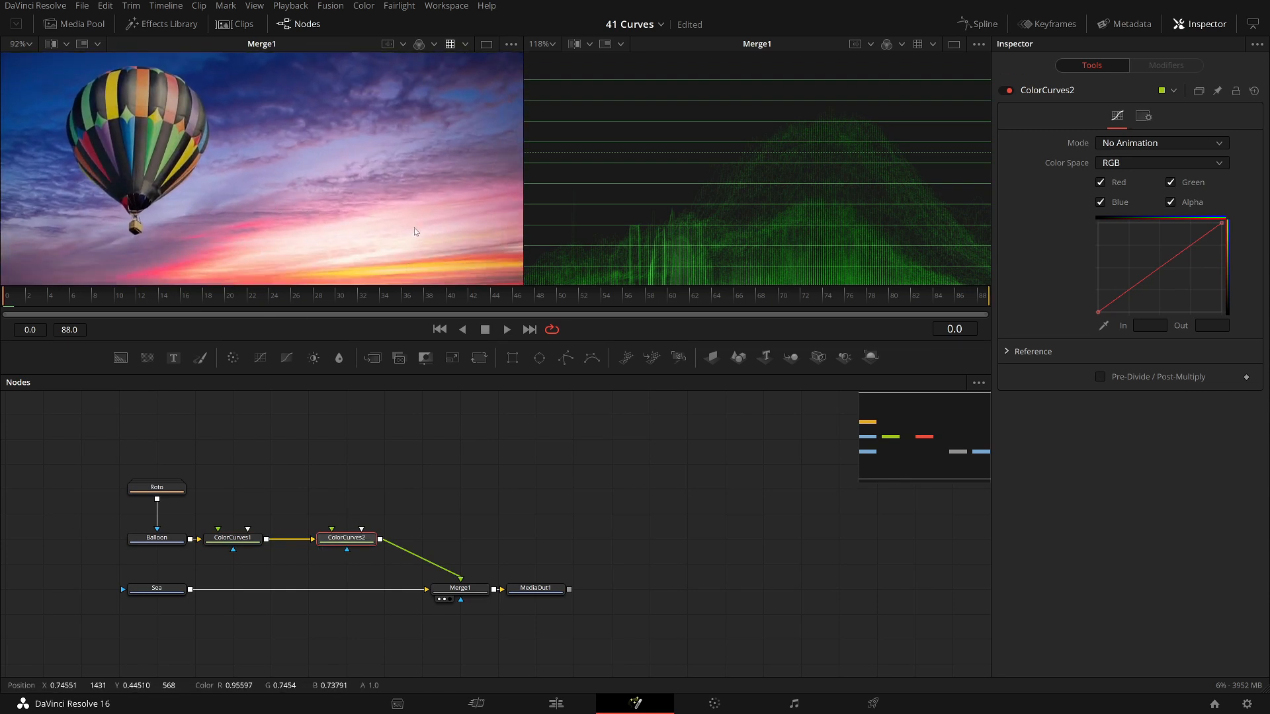
# Isolate the red curve of ColorCurves2 and add a smoothed midtone point at about 0.48 in and 0.82 out.
pyautogui.moveTo(391, 271); pyautogui.dragTo(368, 239)
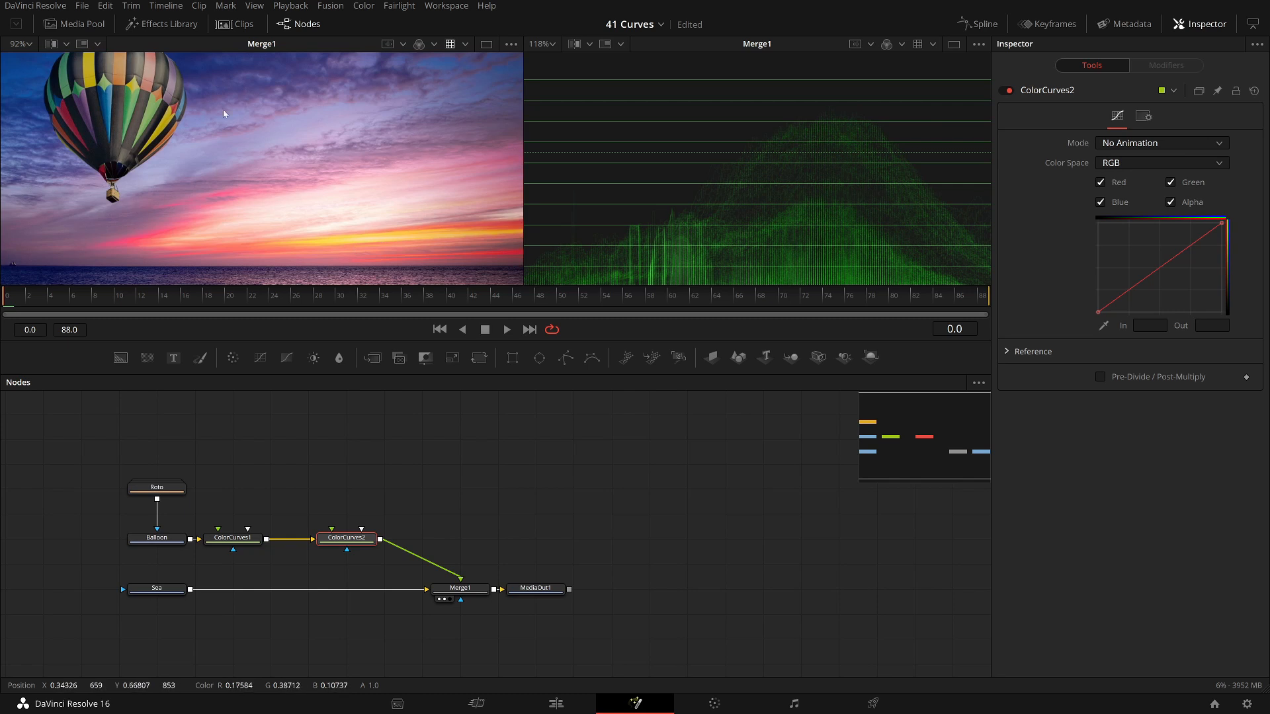
pyautogui.moveTo(188, 82); pyautogui.dragTo(196, 123)
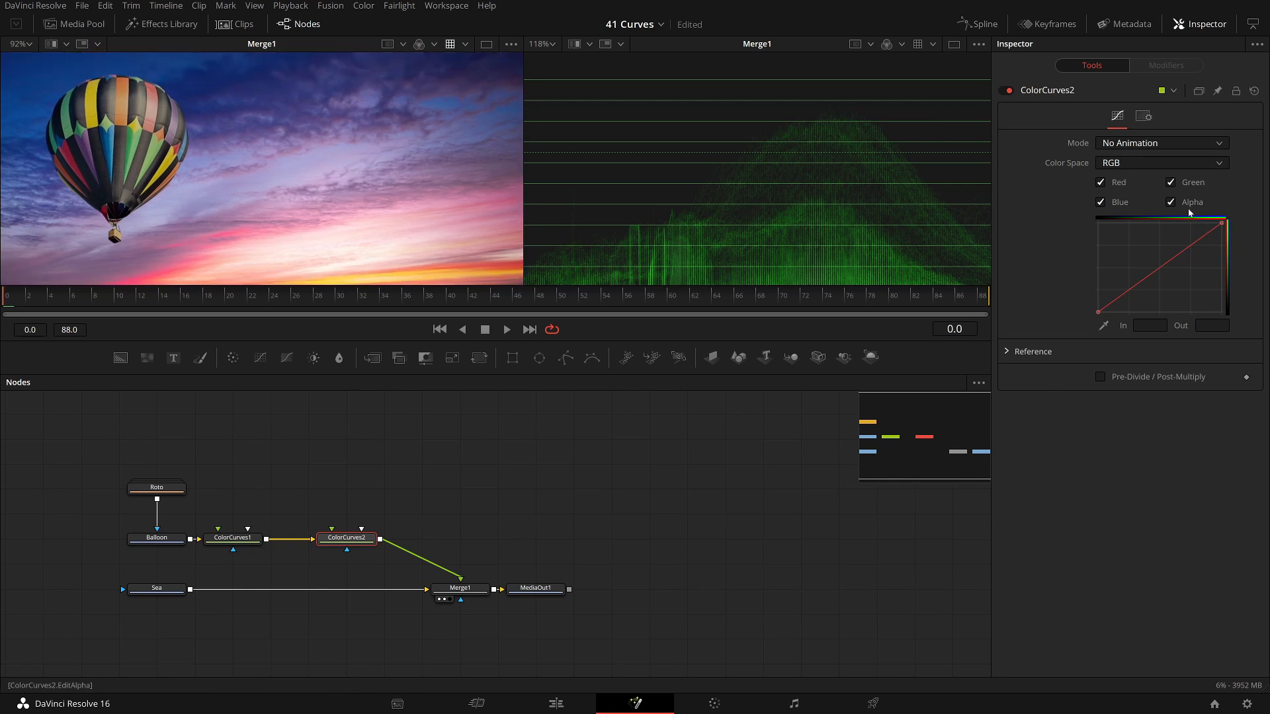
pyautogui.moveTo(1171, 260)
pyautogui.mouseDown()
pyautogui.moveTo(1164, 228)
pyautogui.moveTo(1150, 251)
pyautogui.moveTo(1157, 239)
pyautogui.mouseUp()
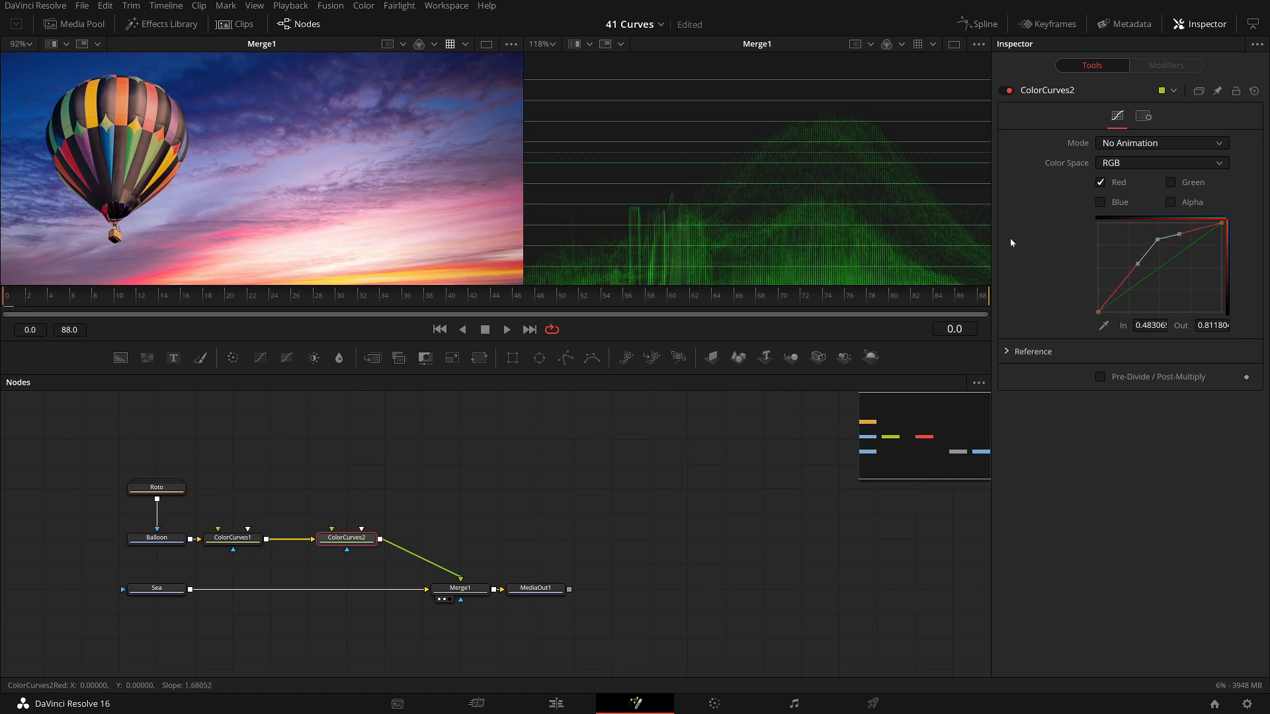
pyautogui.moveTo(312, 126); pyautogui.dragTo(294, 69)
pyautogui.moveTo(114, 74); pyautogui.dragTo(95, 94)
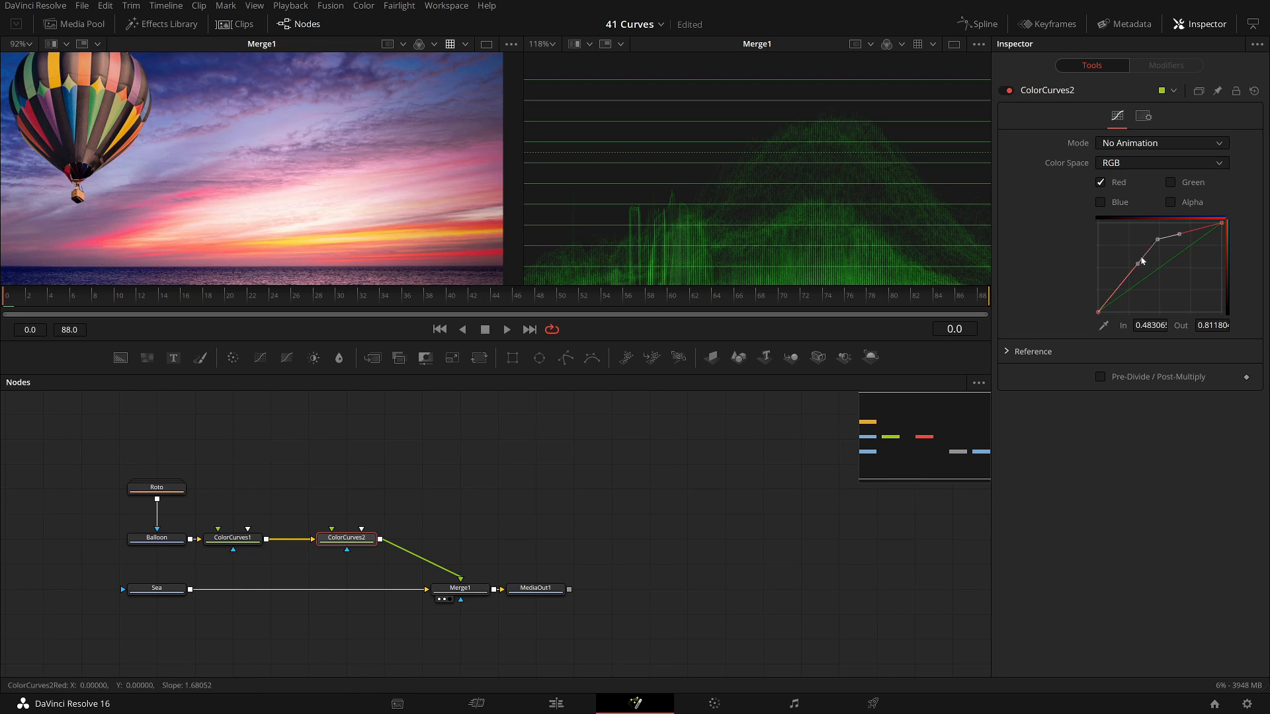
pyautogui.hotkey('shift', 's')
pyautogui.moveTo(1159, 244); pyautogui.dragTo(1157, 245)
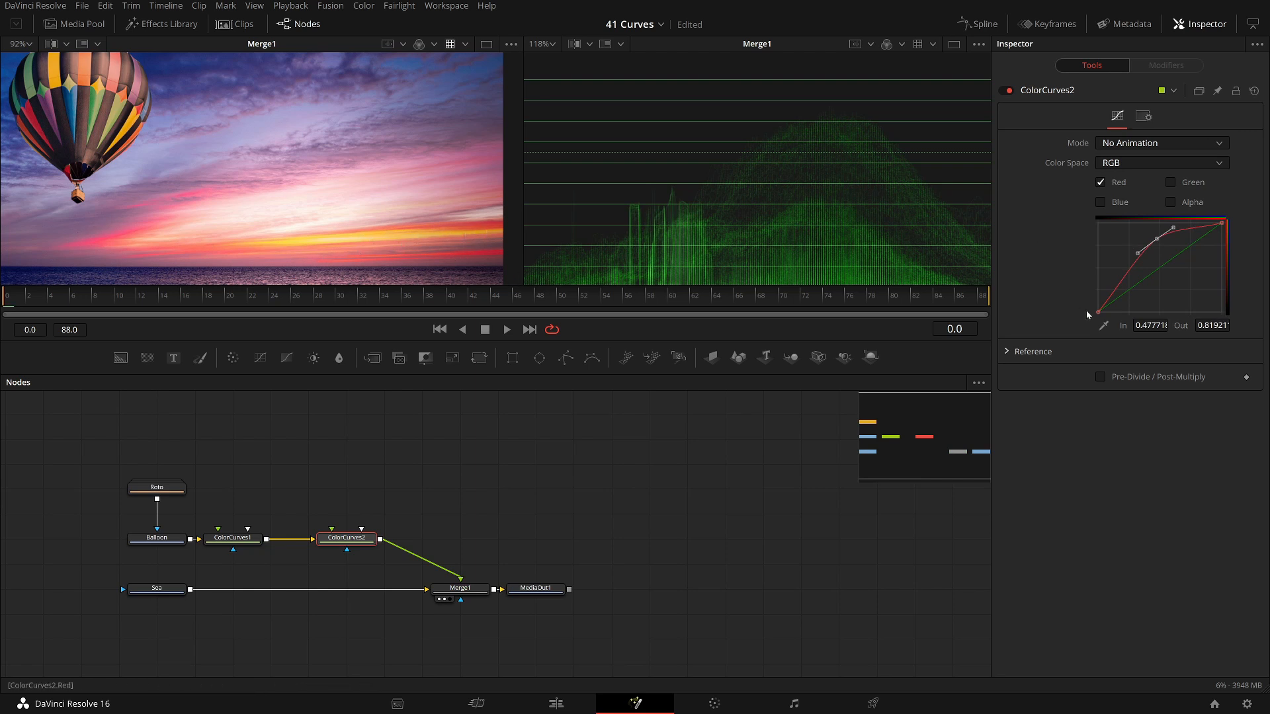
# Isolate the green curve and add a smoothed midtone point raised to about 0.56 in and 0.73 out.
pyautogui.click(1103, 183)
pyautogui.click(1173, 182)
pyautogui.click(1179, 255)
pyautogui.moveTo(1181, 257); pyautogui.dragTo(1171, 252)
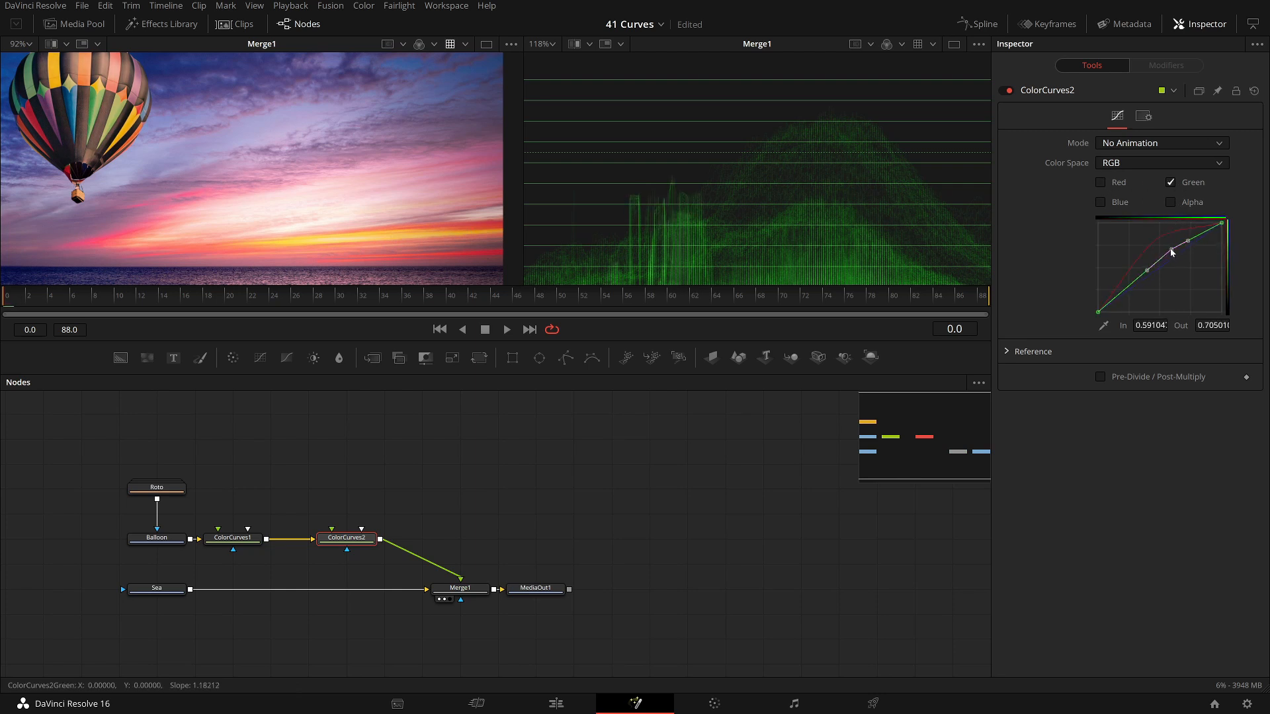
pyautogui.hotkey('shift', 's')
pyautogui.moveTo(1171, 252); pyautogui.dragTo(1171, 251)
pyautogui.moveTo(214, 120); pyautogui.dragTo(197, 164)
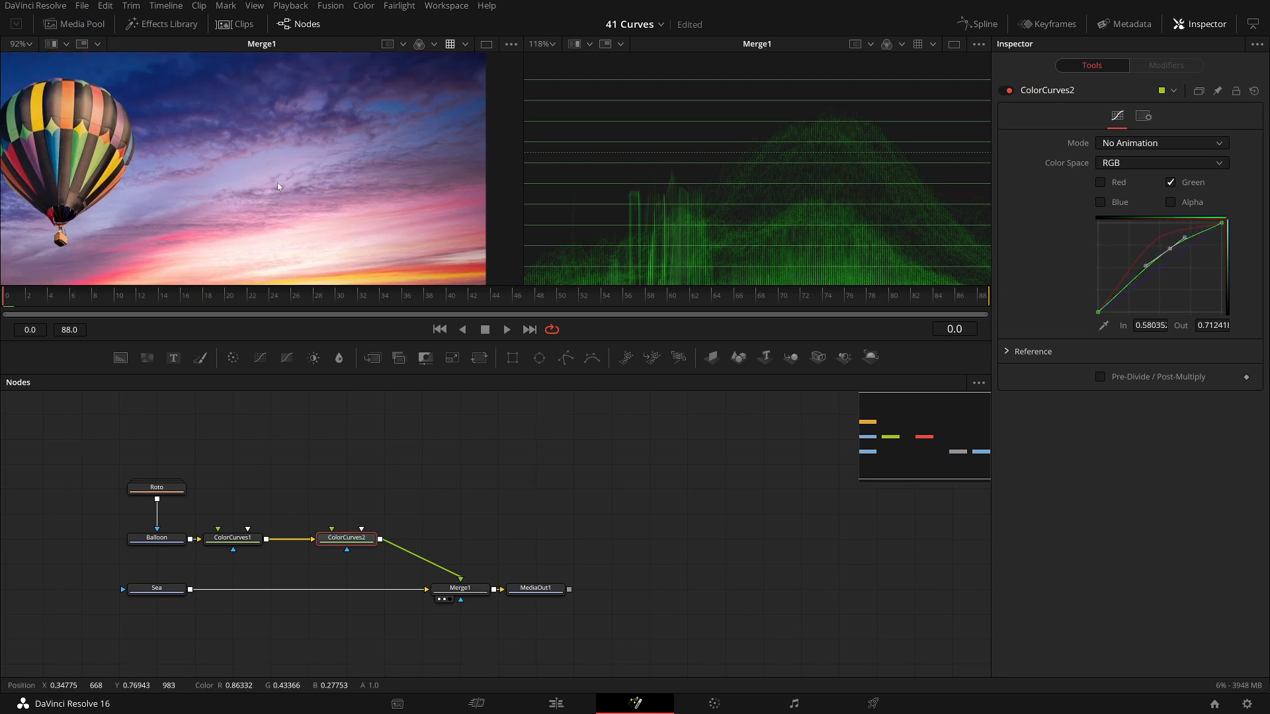
pyautogui.moveTo(409, 199); pyautogui.dragTo(386, 170)
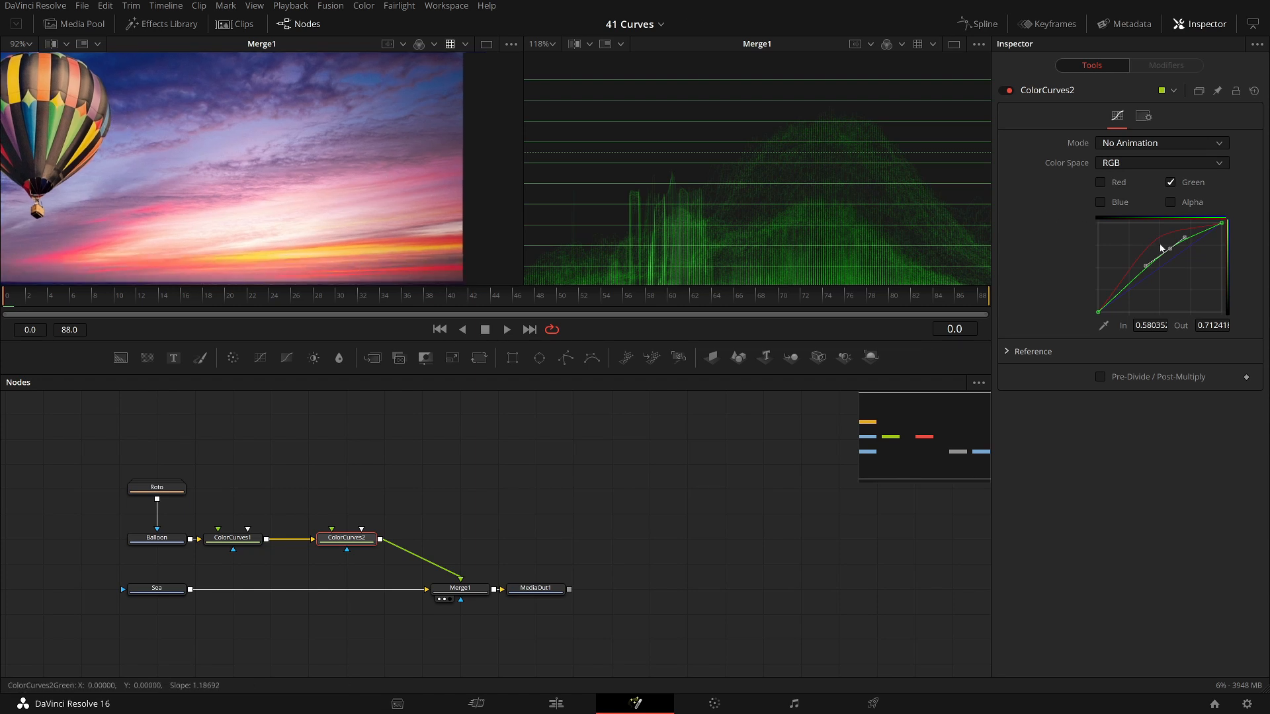
pyautogui.moveTo(1172, 254); pyautogui.dragTo(1169, 249)
pyautogui.moveTo(135, 95); pyautogui.dragTo(180, 102)
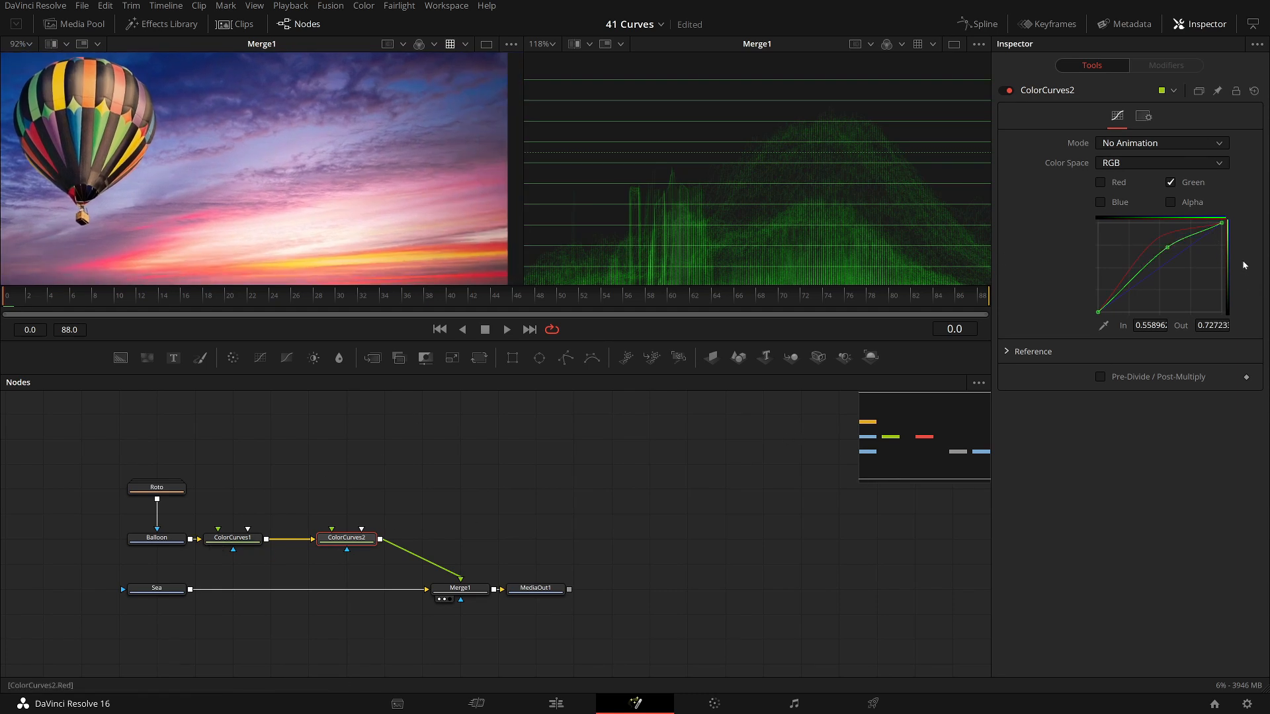
# Enable the red curve alongside the green one and try shifting points around the white point in the graph.
pyautogui.click(1222, 223)
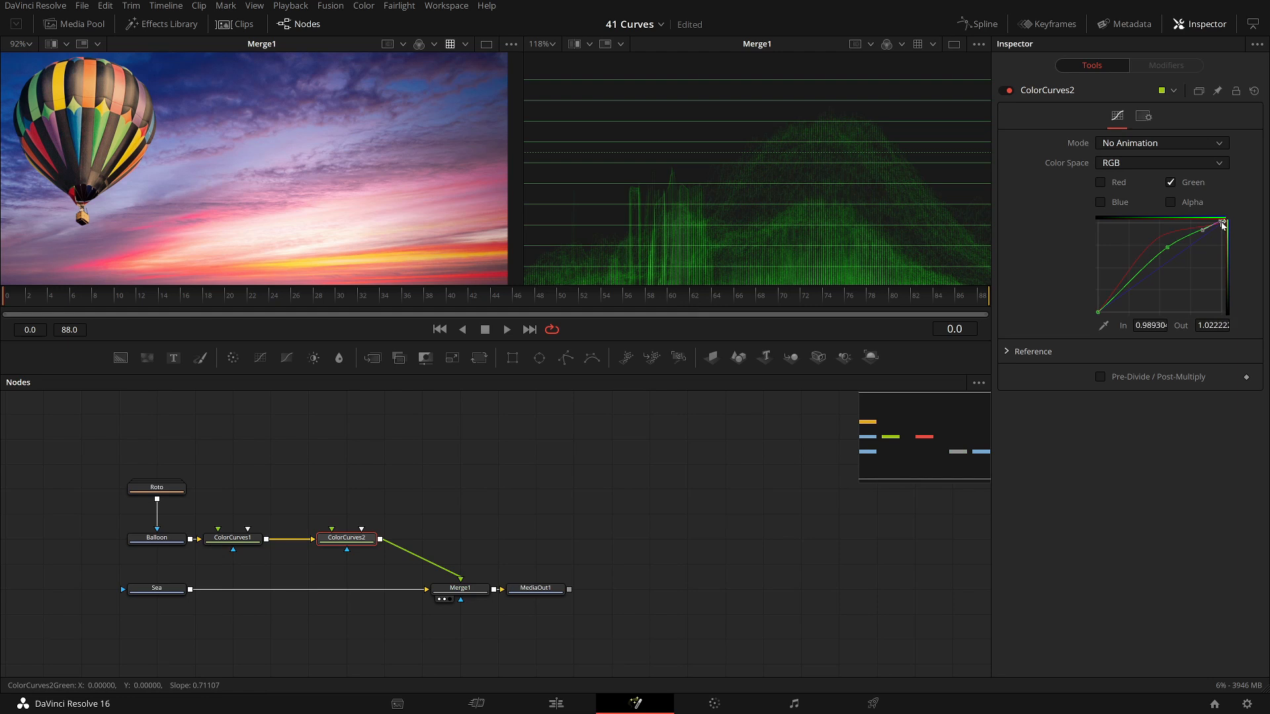
pyautogui.click(1102, 184)
pyautogui.scroll(-3, 1211, 228)
pyautogui.moveTo(1181, 263); pyautogui.dragTo(1125, 293)
pyautogui.moveTo(1146, 249)
pyautogui.mouseDown()
pyautogui.moveTo(1169, 269)
pyautogui.moveTo(1133, 264)
pyautogui.mouseUp()
pyautogui.hotkey('ctrl', 'z')
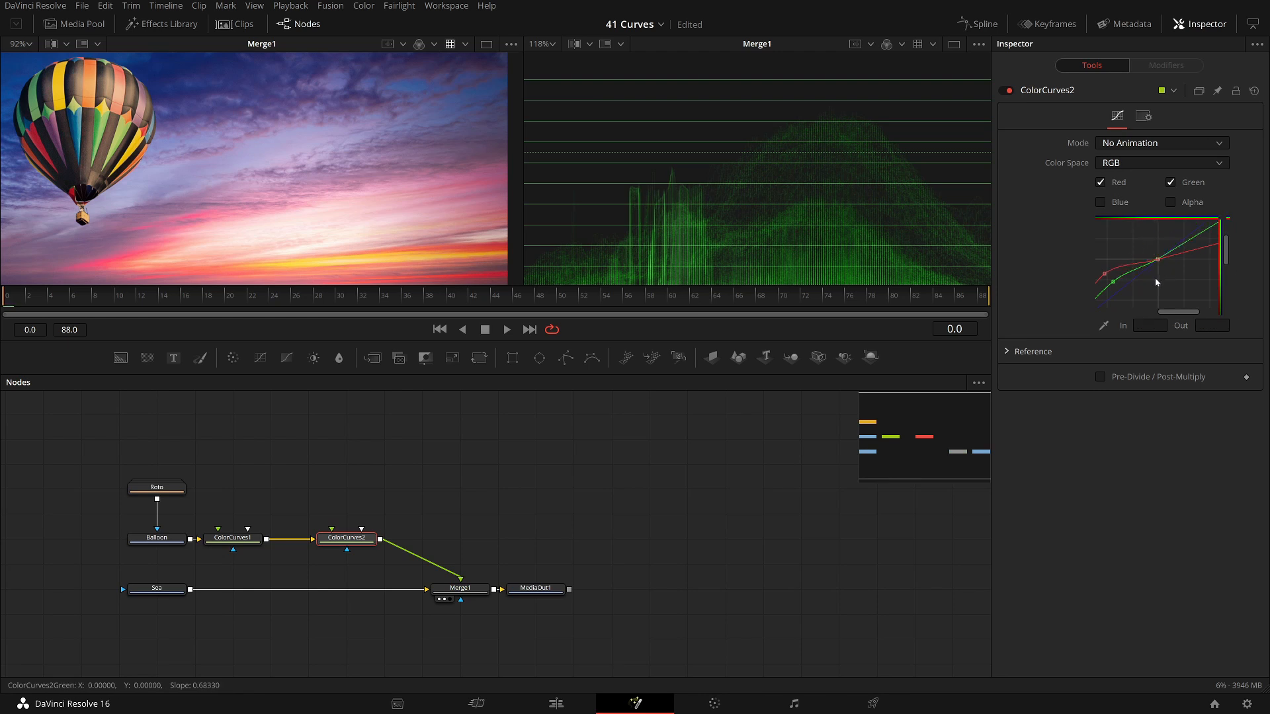
# Open ColorCurves2 in the Spline editor and try moving the white point to 0.966 in and 0.9998 out.
pyautogui.click(992, 25)
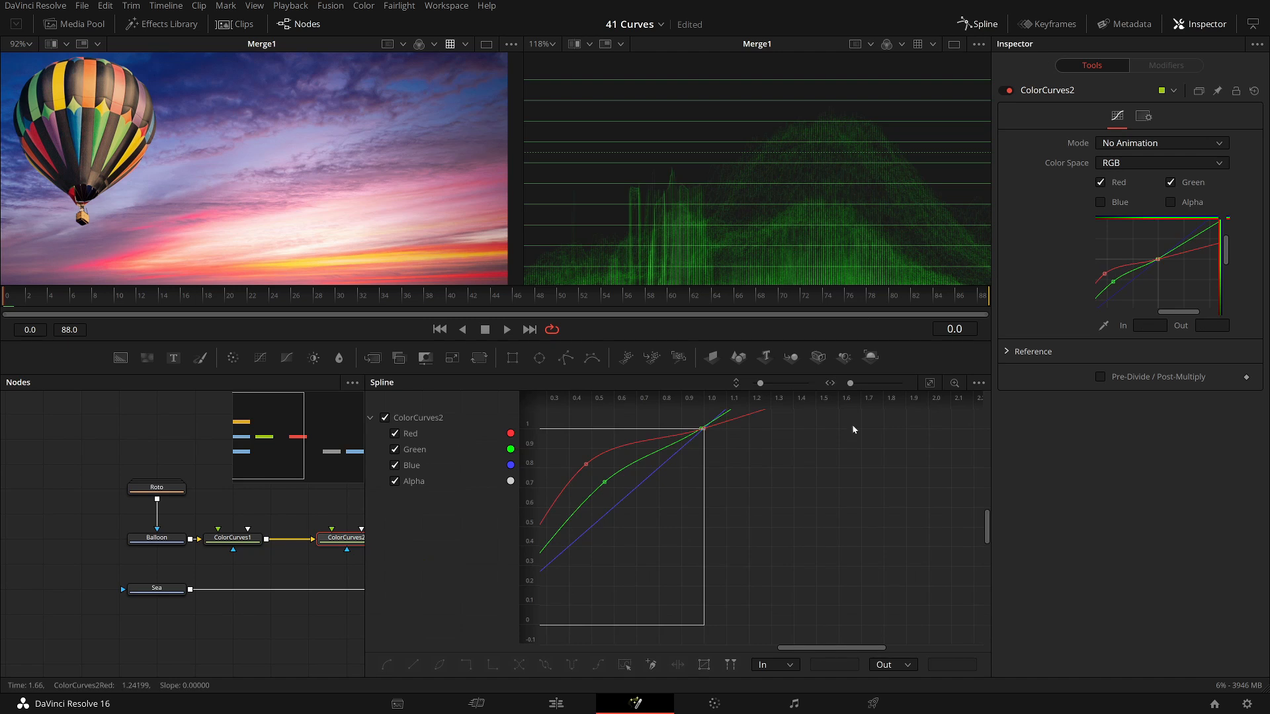
pyautogui.scroll(5, 700, 439)
pyautogui.moveTo(725, 435); pyautogui.dragTo(734, 584)
pyautogui.moveTo(773, 531); pyautogui.dragTo(644, 534)
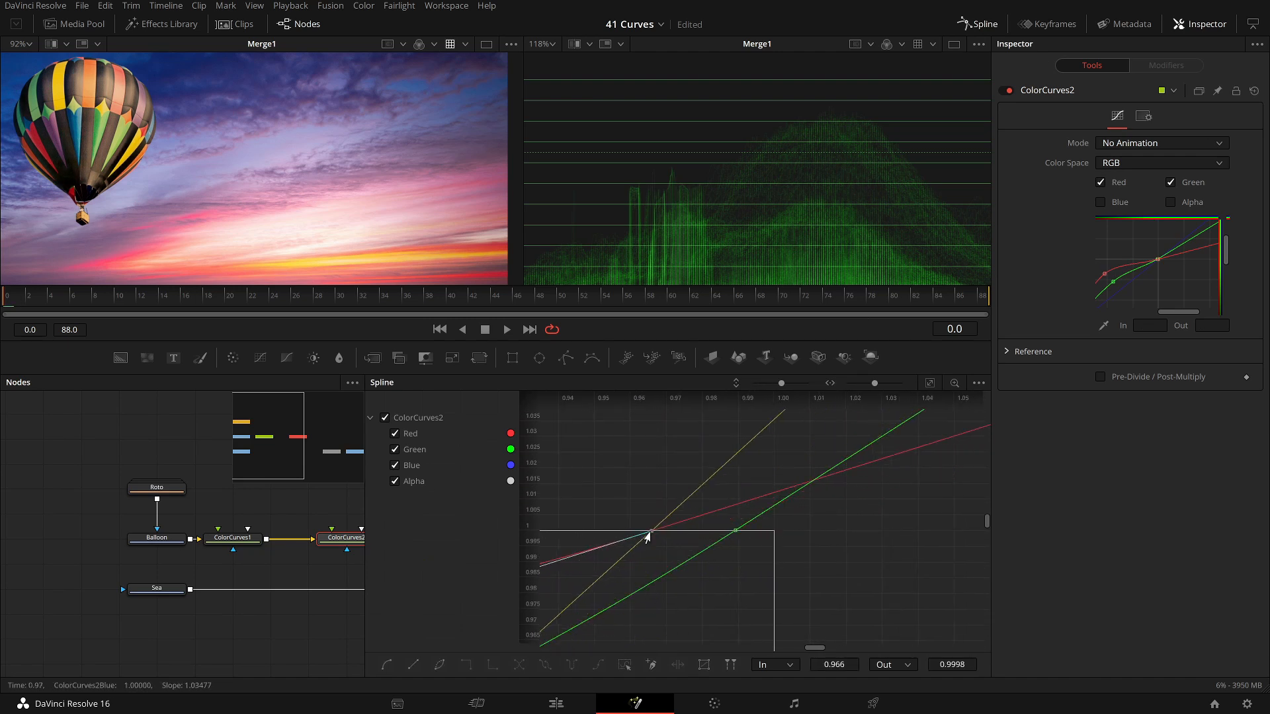
pyautogui.hotkey('ctrl', 'z')
# Hide the alpha spline, make green and blue reference-only, and move the red white point to 0.904 in and 1.002 out.
pyautogui.click(394, 481)
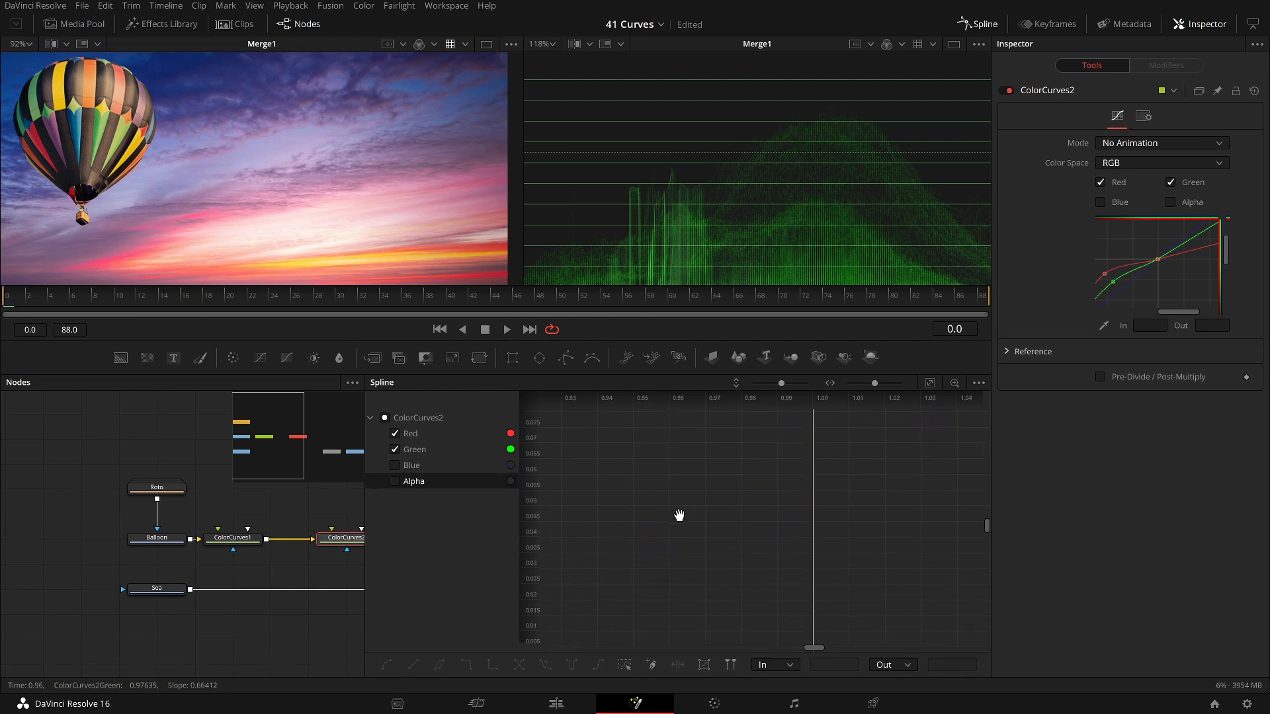
pyautogui.click(395, 450)
pyautogui.click(395, 466)
pyautogui.click(395, 466)
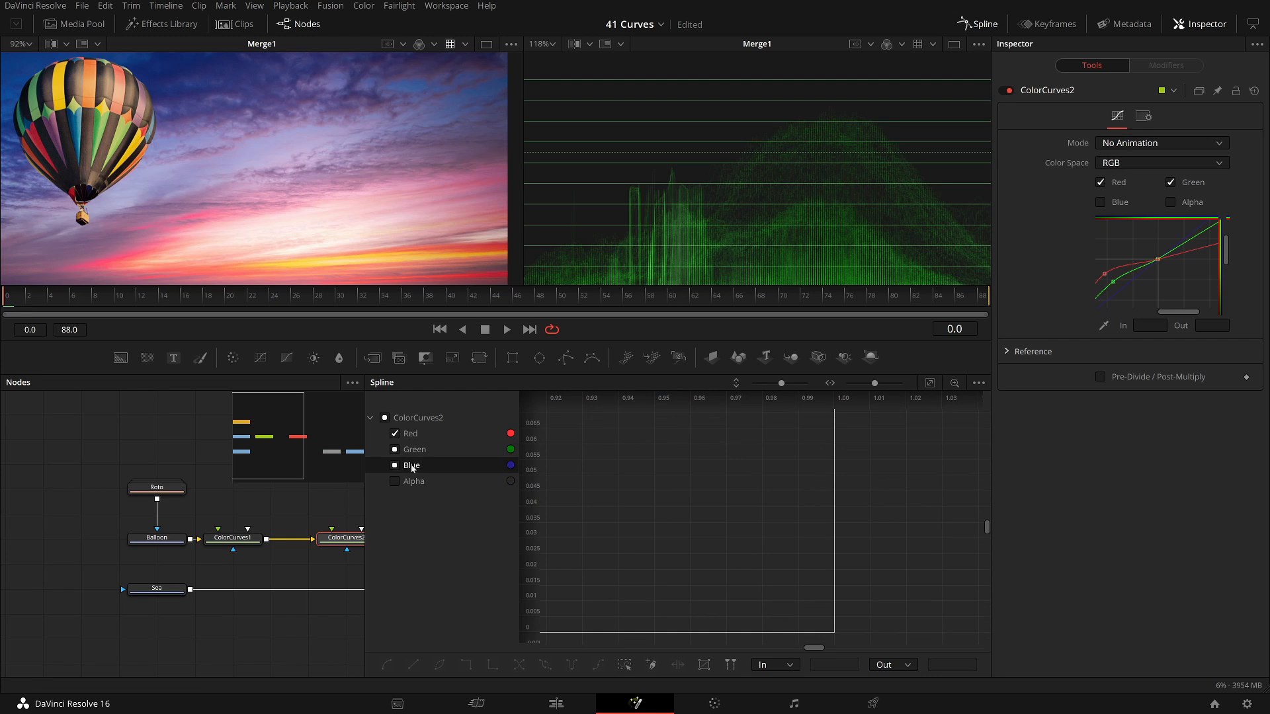
pyautogui.moveTo(818, 554); pyautogui.dragTo(918, 709)
pyautogui.moveTo(847, 457); pyautogui.dragTo(809, 701)
pyautogui.moveTo(903, 476)
pyautogui.mouseDown()
pyautogui.moveTo(883, 458)
pyautogui.moveTo(714, 445)
pyautogui.moveTo(829, 465)
pyautogui.mouseUp()
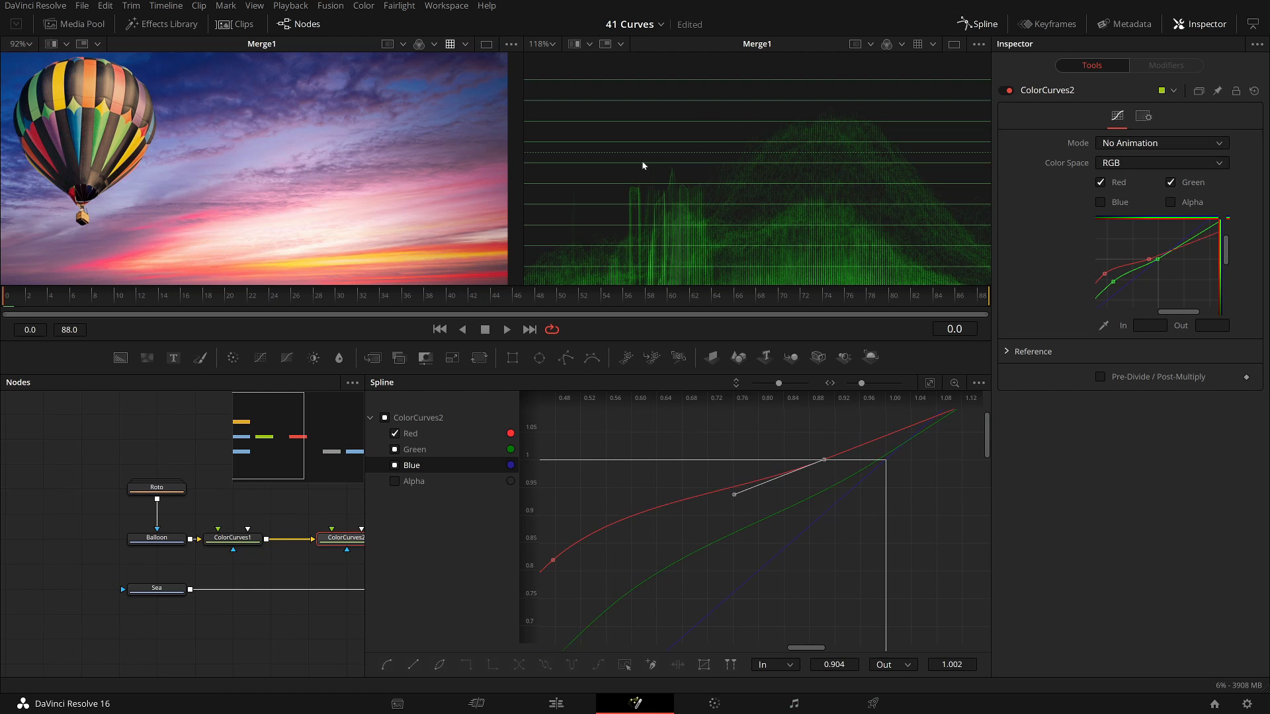
pyautogui.scroll(-4, 643, 165)
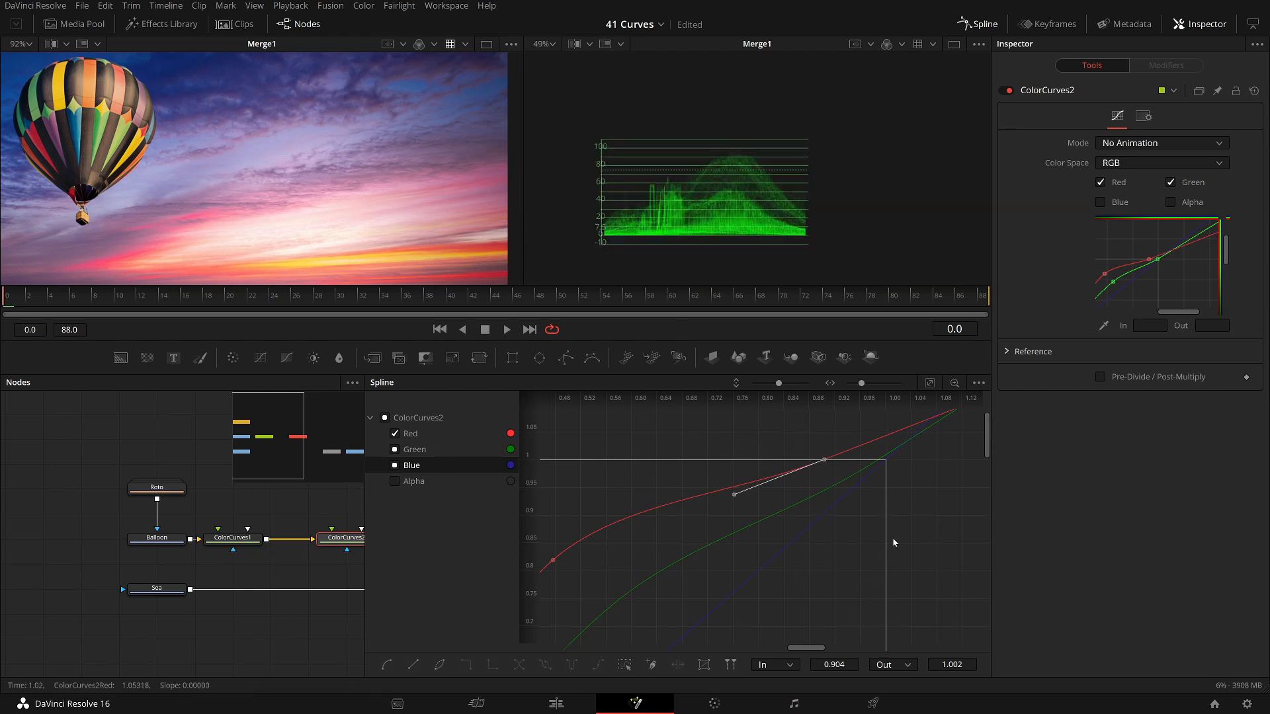
# Add an unconnected Polygon mask node above ColorCurves2 in the node graph.
pyautogui.moveTo(311, 533); pyautogui.dragTo(146, 523)
pyautogui.click(177, 531)
pyautogui.moveTo(253, 513); pyautogui.dragTo(220, 541)
pyautogui.scroll(-2, 99, 173)
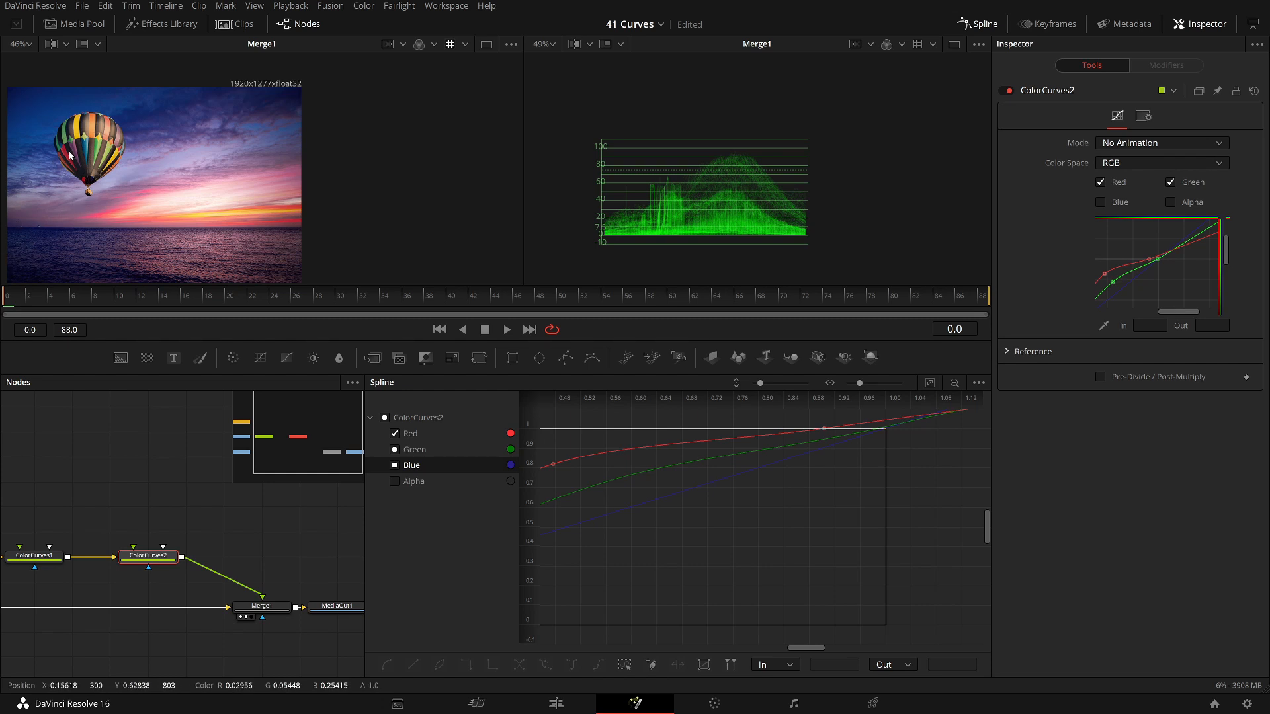
pyautogui.moveTo(292, 536); pyautogui.dragTo(363, 559)
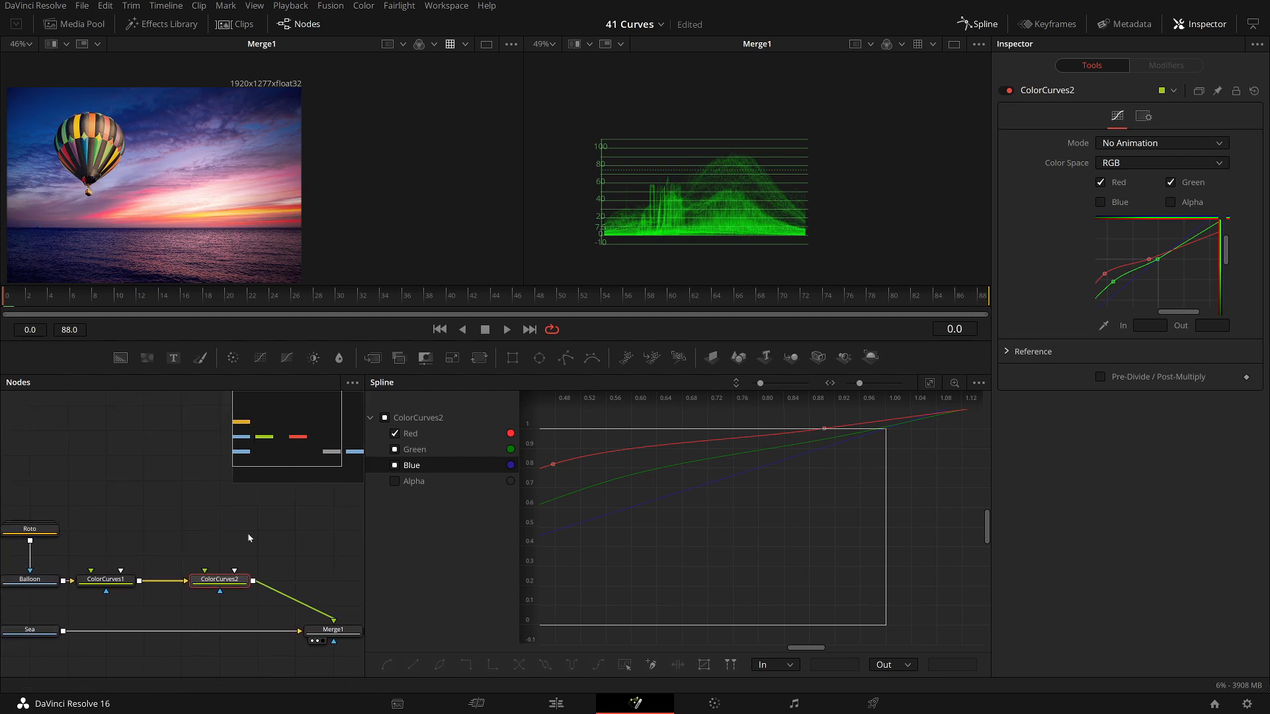
pyautogui.click(213, 512)
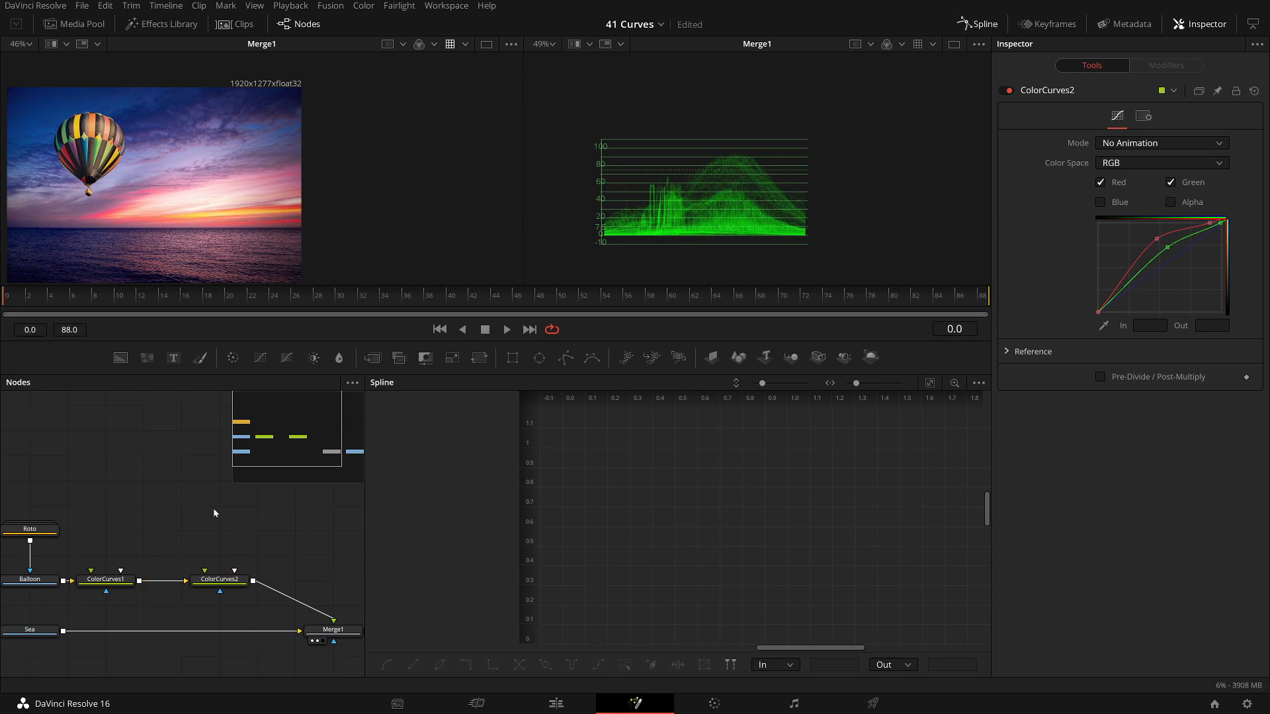
pyautogui.click(572, 362)
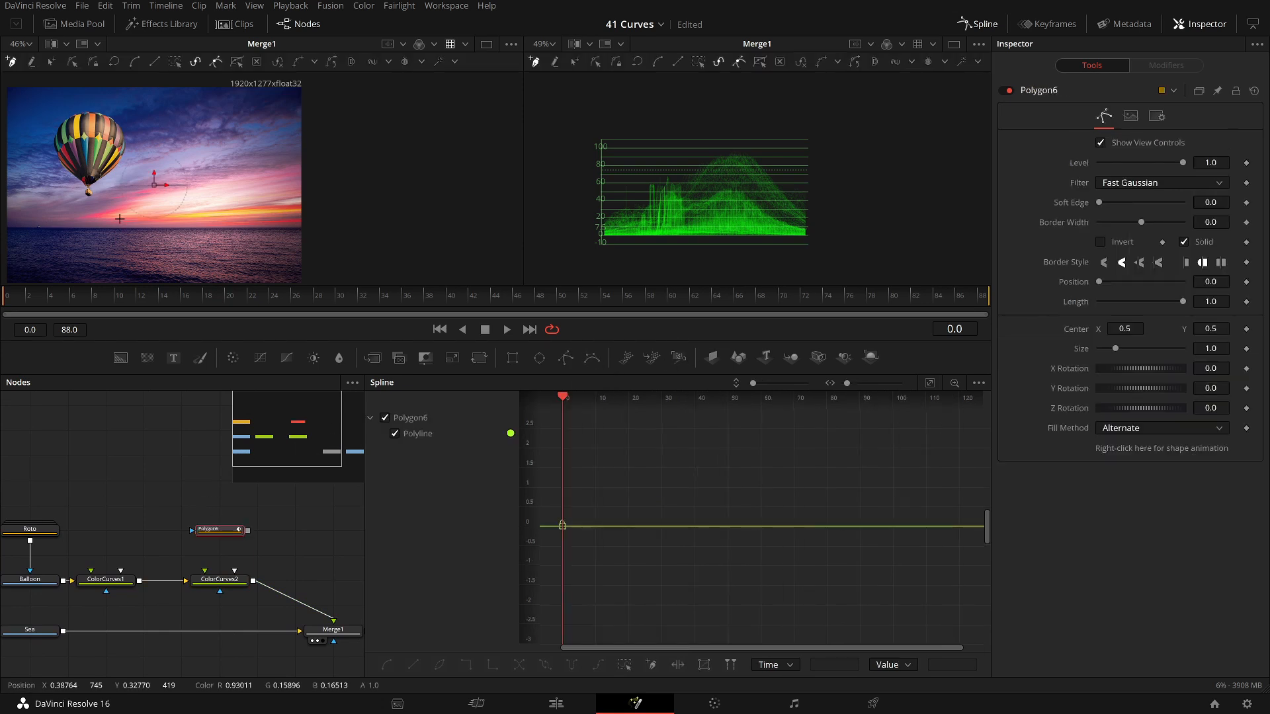
# Start the polygon mask at the basket's underside and trace it up through the basket and ropes to the balloon's lower opening.
pyautogui.scroll(5, 81, 182)
pyautogui.scroll(8, 116, 226)
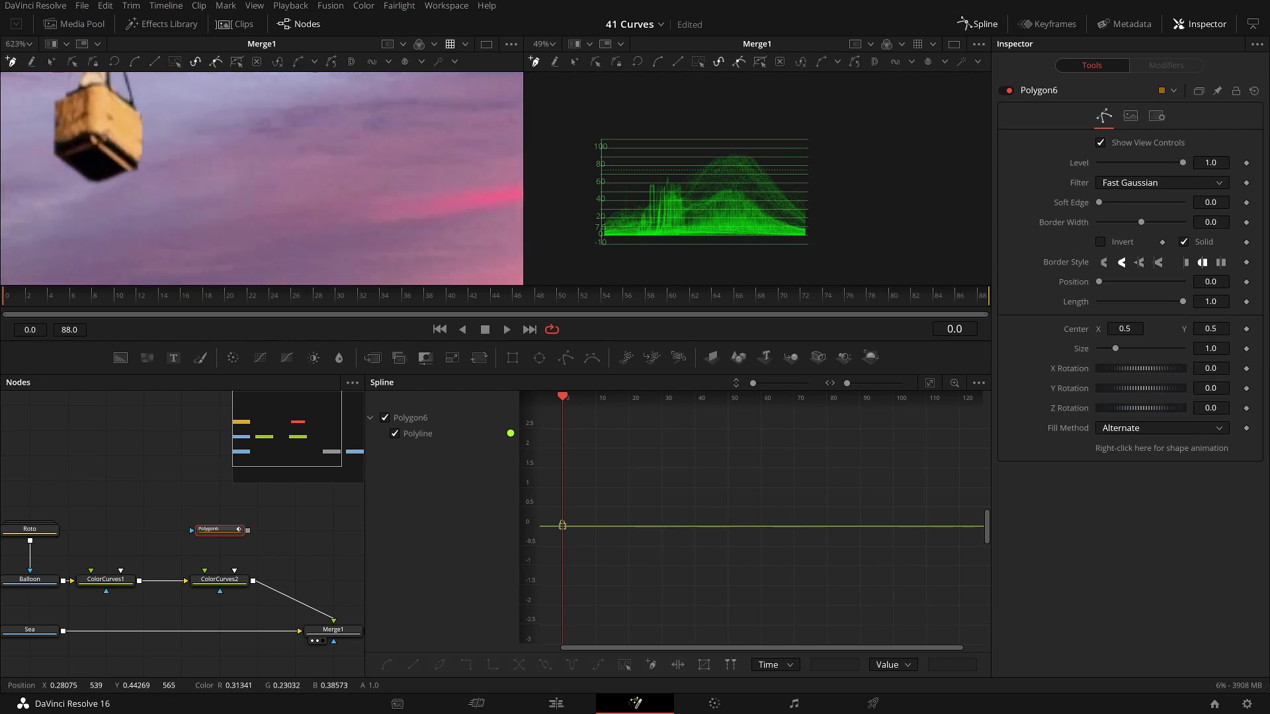
pyautogui.click(125, 179)
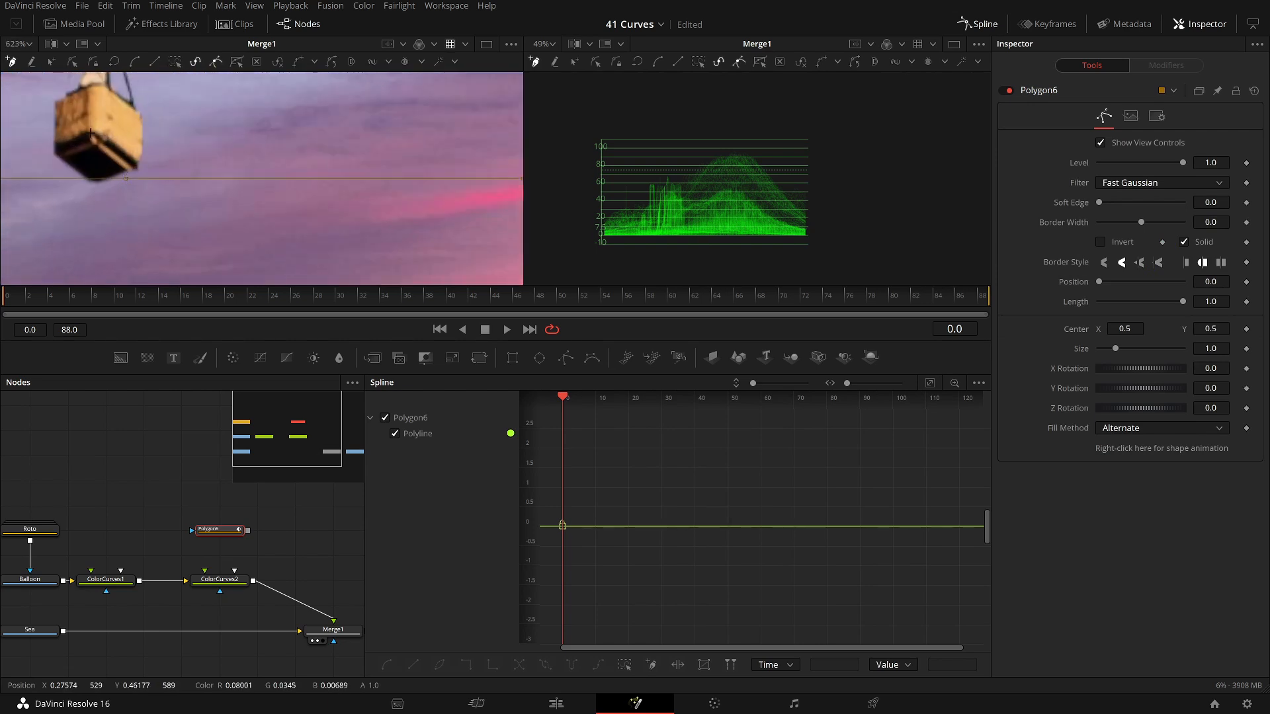
pyautogui.click(92, 140)
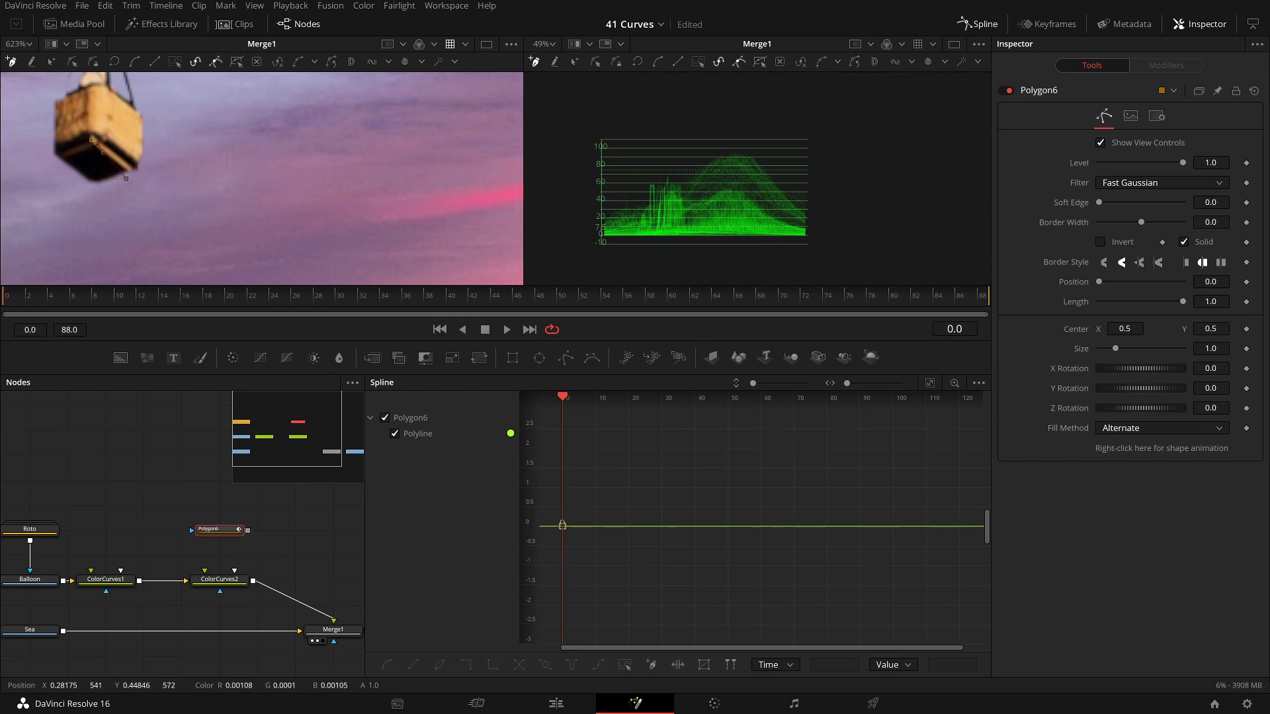
pyautogui.scroll(1, 100, 121)
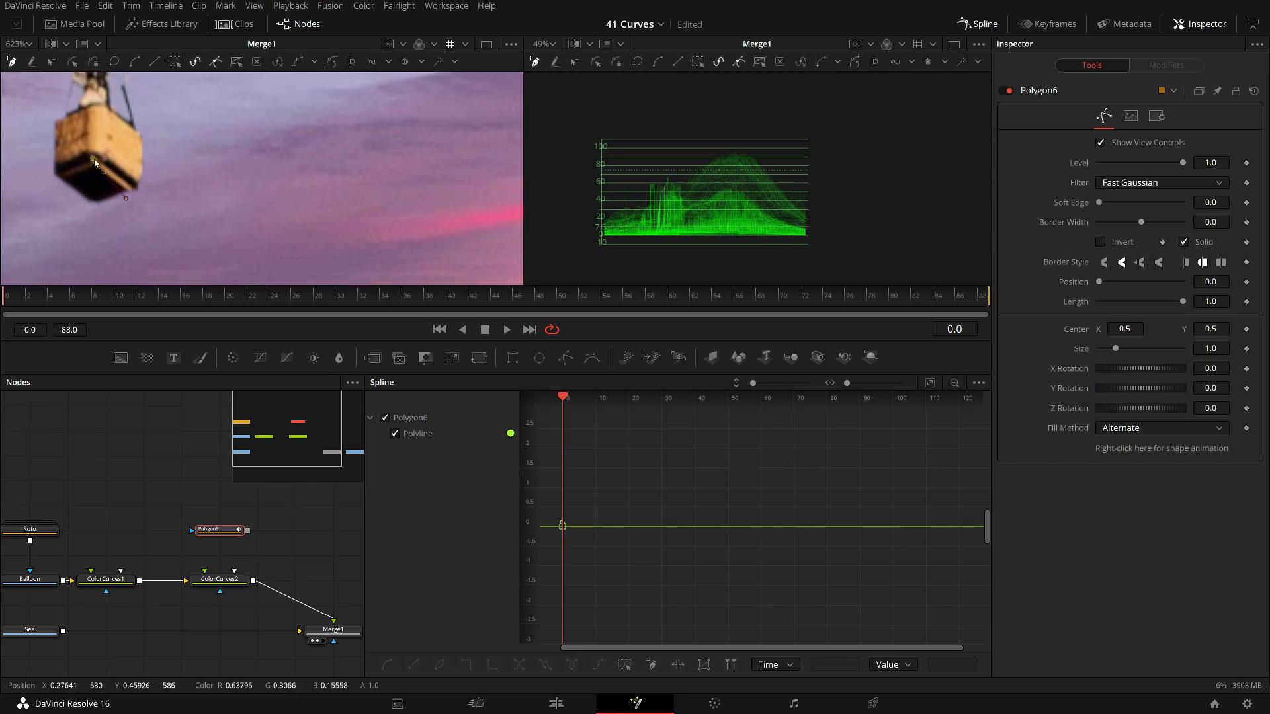
pyautogui.click(101, 109)
pyautogui.moveTo(104, 109); pyautogui.dragTo(98, 211)
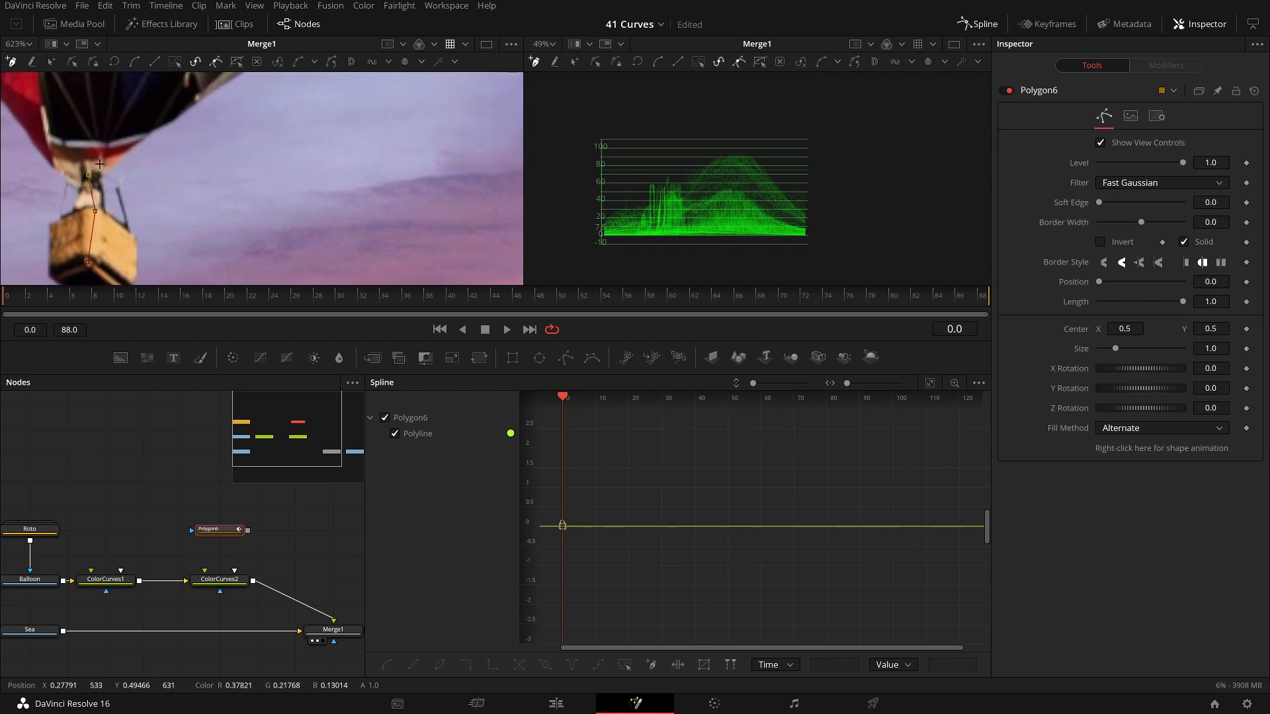
pyautogui.click(131, 152)
pyautogui.moveTo(207, 128); pyautogui.dragTo(172, 177)
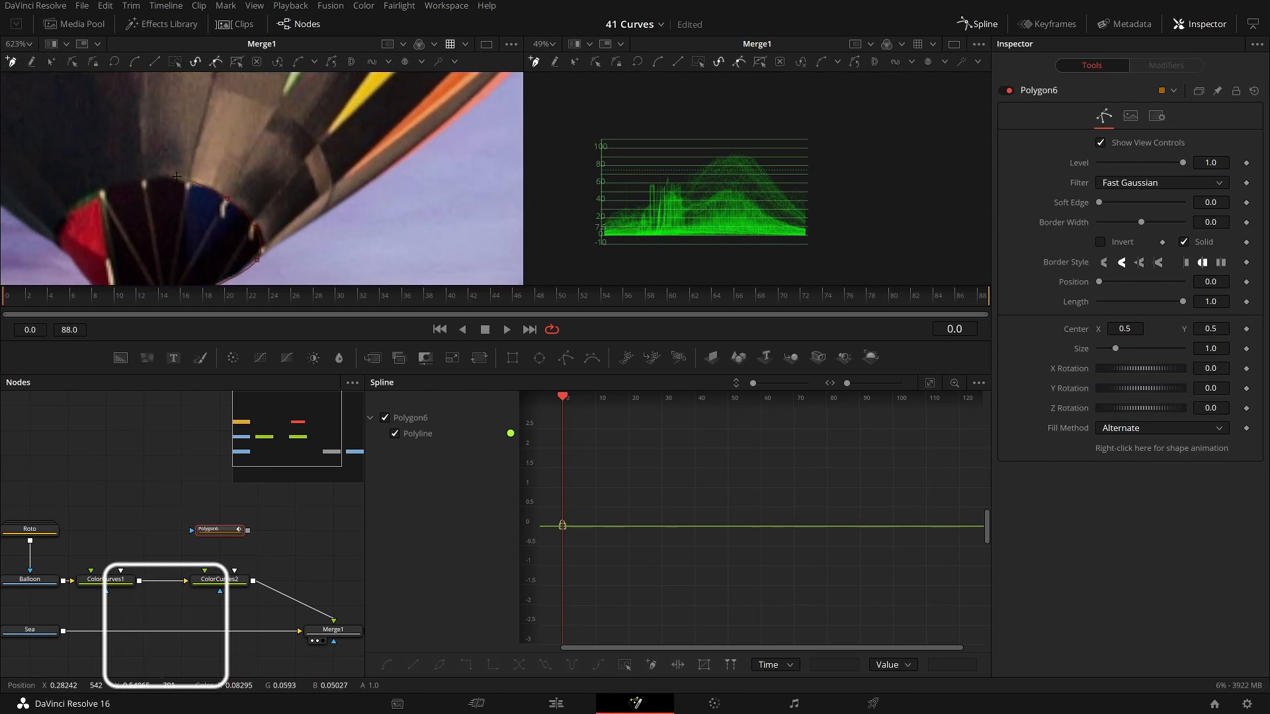
# Continue the mask up the middle of the balloon to its crown and close it around the sunset-facing half.
pyautogui.scroll(-5, 178, 189)
pyautogui.scroll(-2, 187, 198)
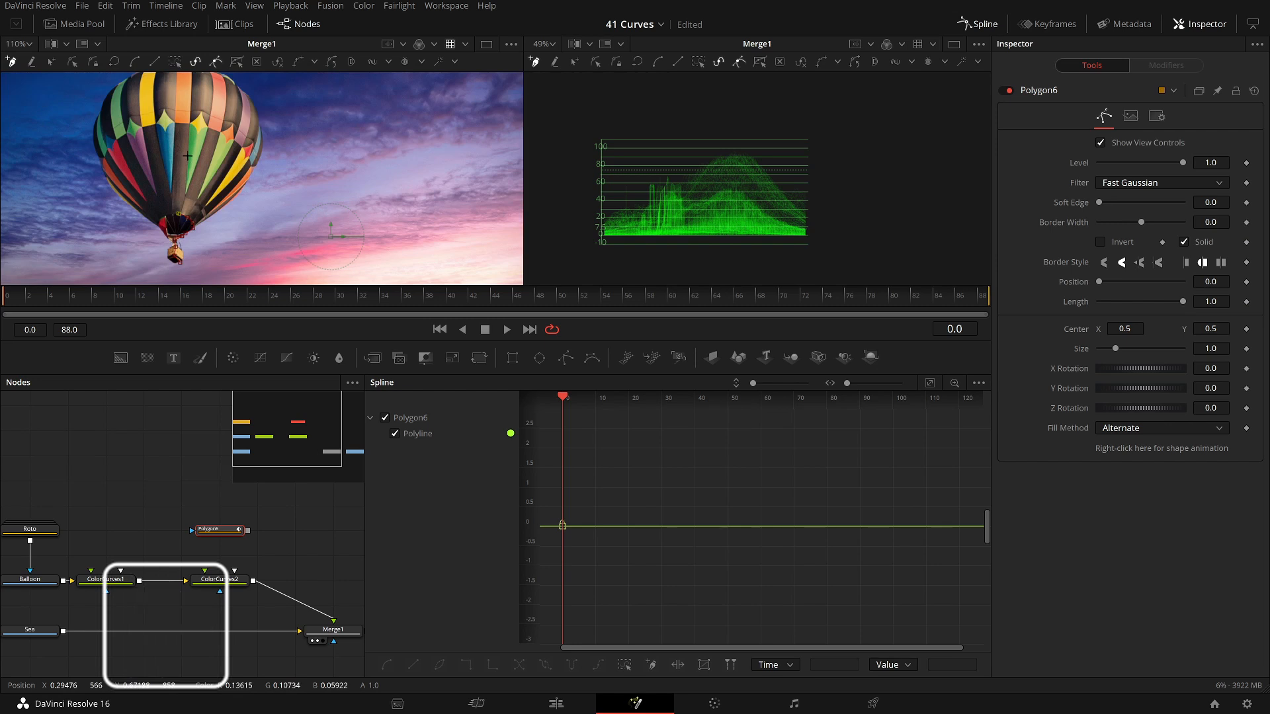
pyautogui.moveTo(198, 155); pyautogui.dragTo(181, 183)
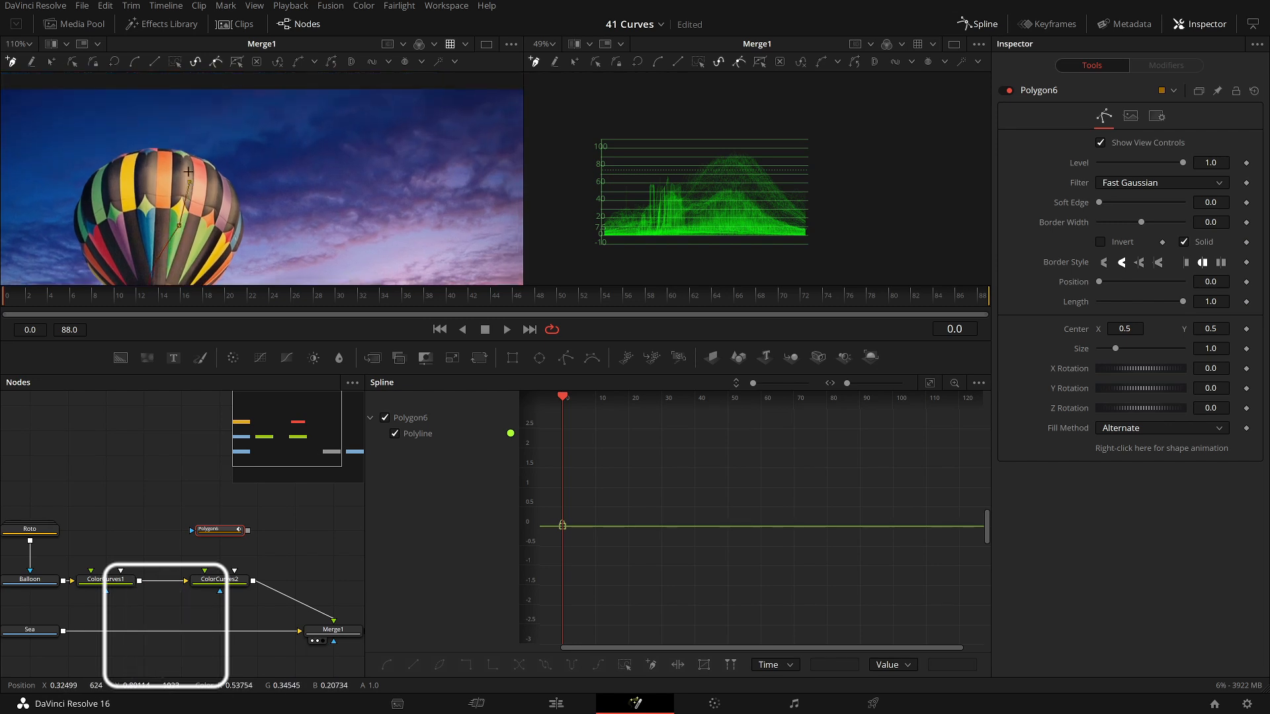
pyautogui.scroll(-2, 291, 246)
pyautogui.scroll(2, 292, 246)
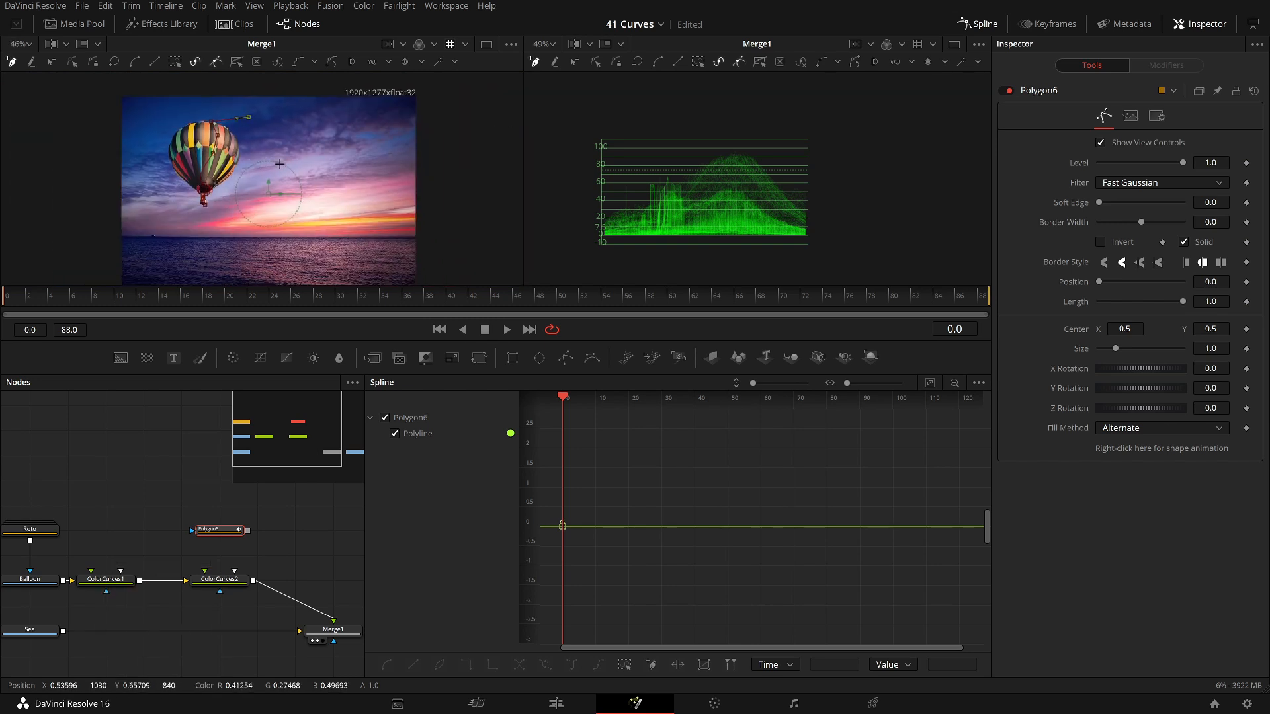
pyautogui.scroll(1, 205, 192)
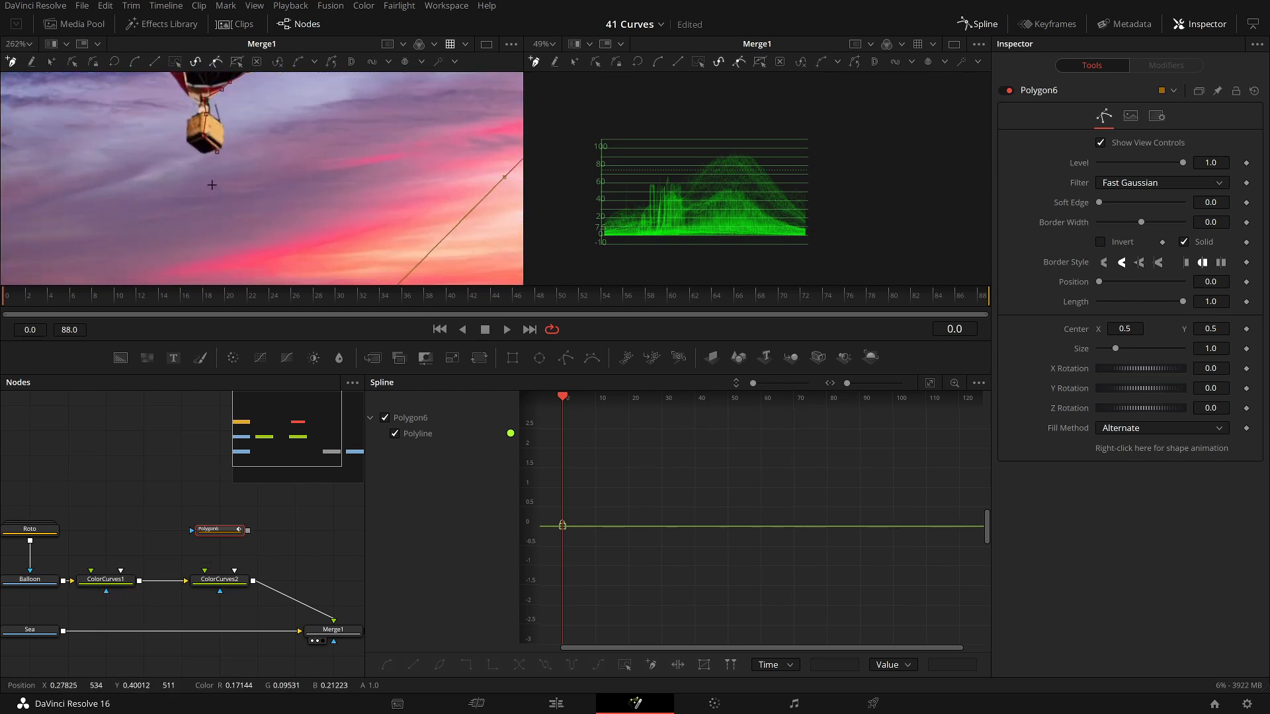
pyautogui.scroll(1, 212, 179)
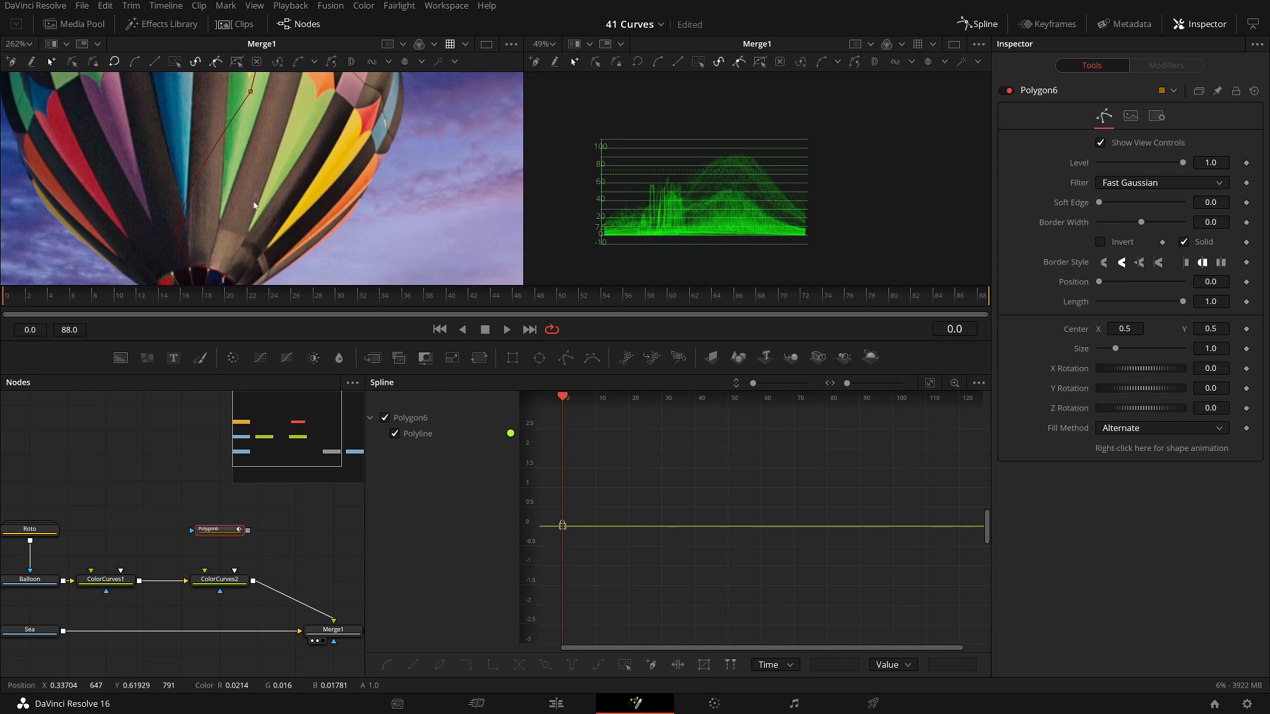
# Make the mask segment at the balloon's lower opening linear, then smooth the upper-balloon point and reshape the curve along the panels.
pyautogui.click(204, 267)
pyautogui.hotkey('shift', 'l')
pyautogui.moveTo(324, 185); pyautogui.dragTo(316, 275)
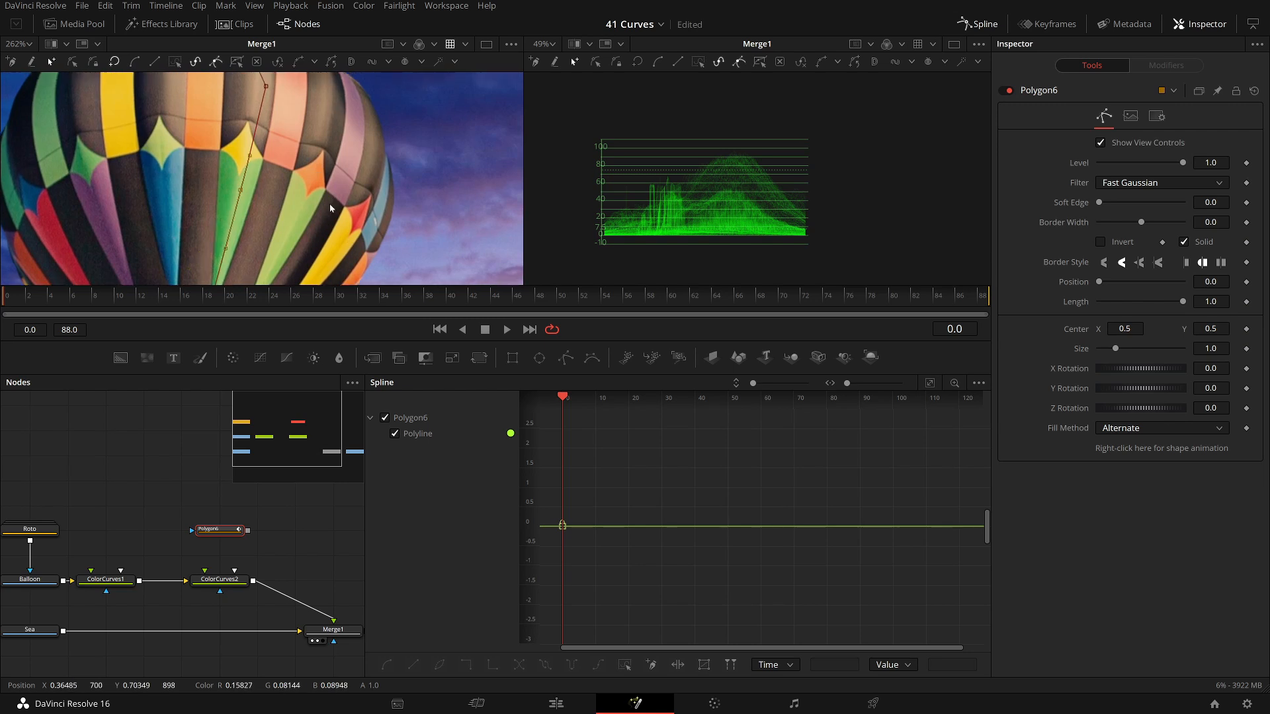
pyautogui.scroll(3, 303, 163)
pyautogui.hotkey('shift', 's')
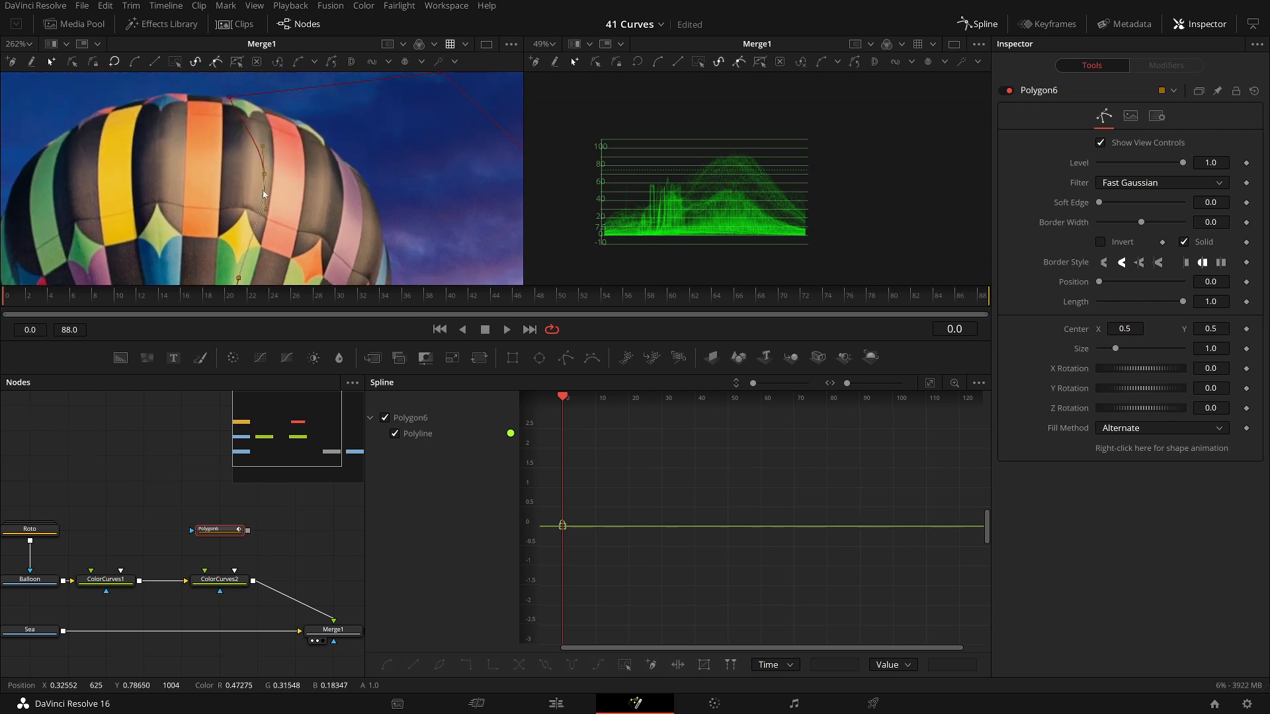
pyautogui.moveTo(261, 174); pyautogui.dragTo(256, 149)
pyautogui.scroll(-3, 285, 164)
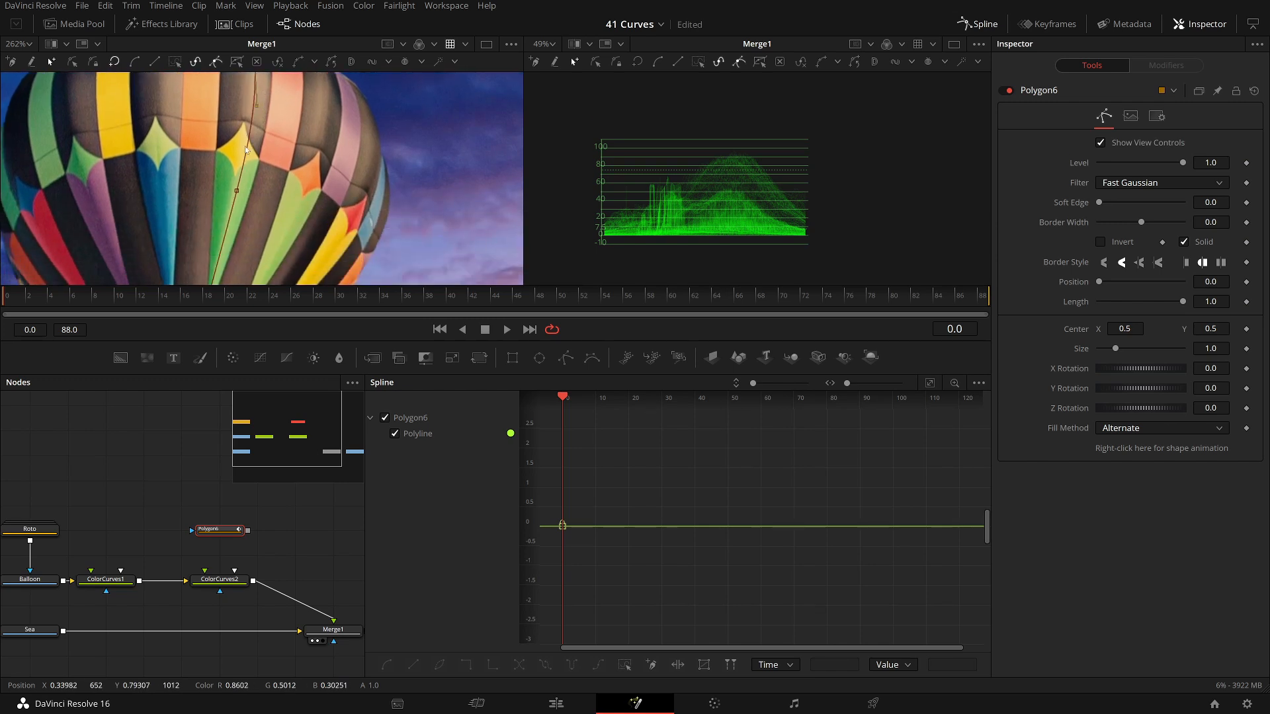
# Smooth the mask's mid-balloon point and shift the crown point slightly toward the sunset side.
pyautogui.click(237, 193)
pyautogui.hotkey('shift', 's')
pyautogui.scroll(5, 241, 193)
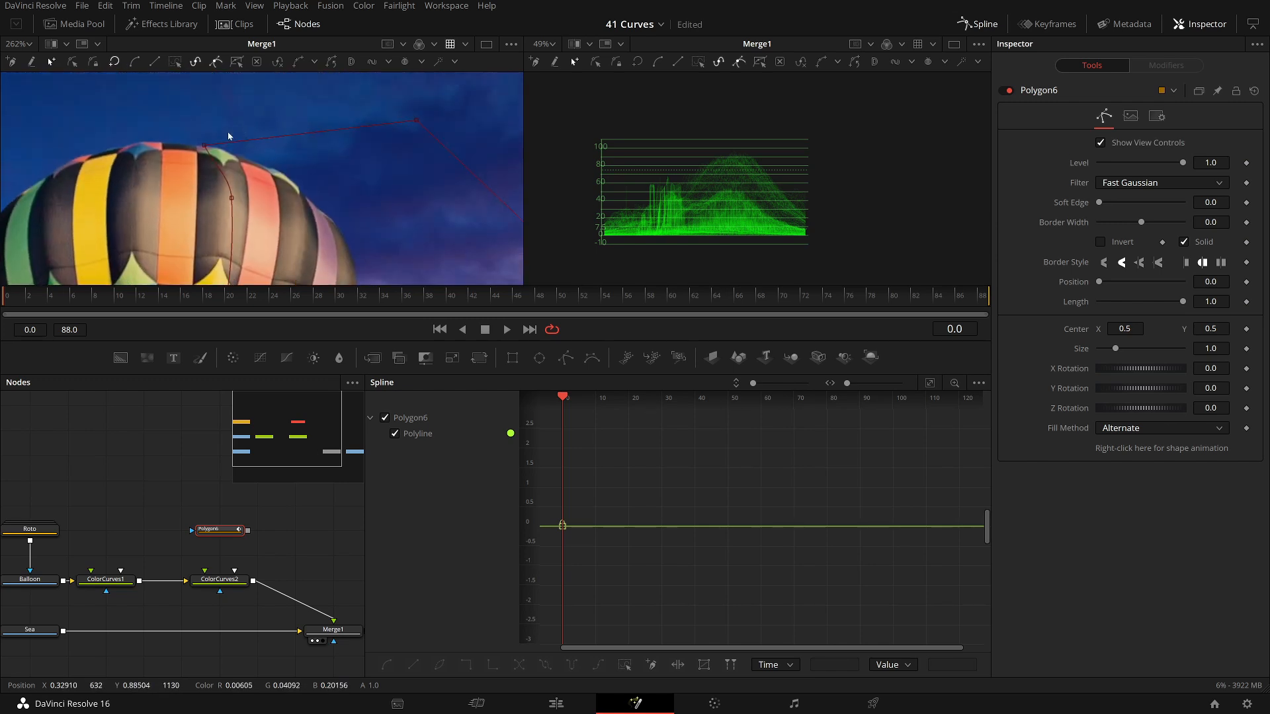
pyautogui.moveTo(207, 148); pyautogui.dragTo(217, 146)
pyautogui.hotkey('shift', 's')
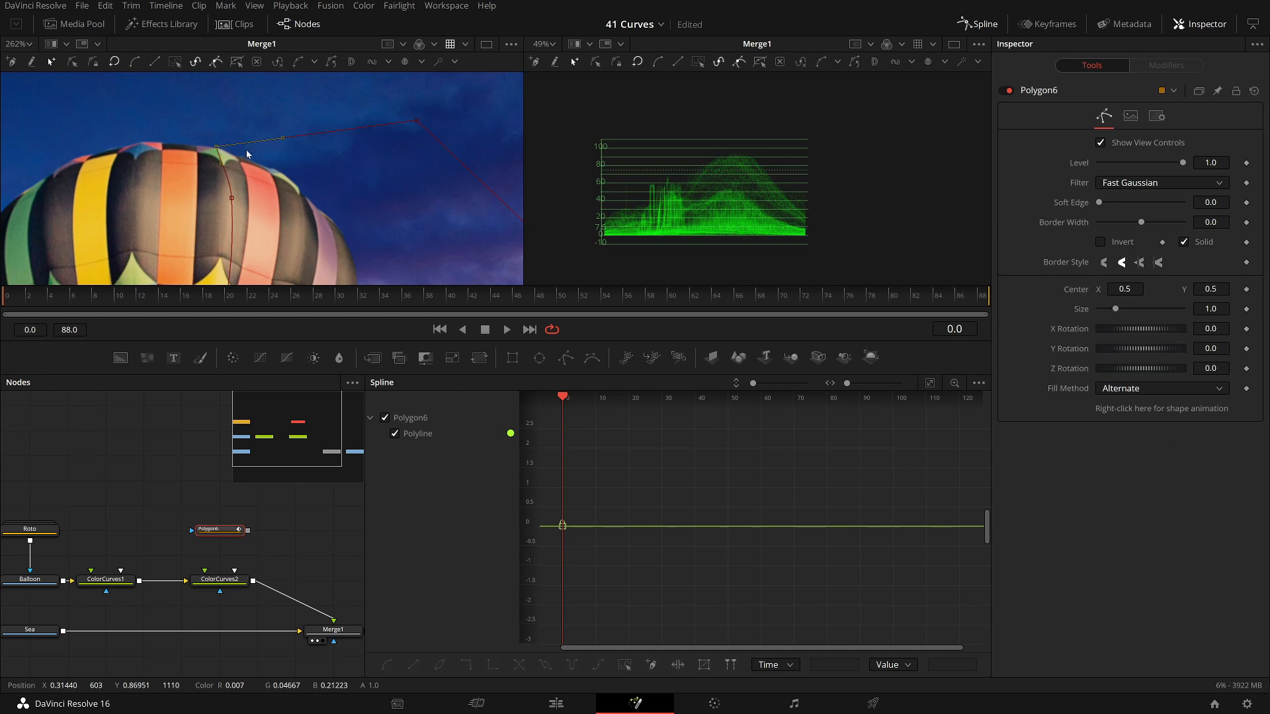
pyautogui.scroll(-5, 277, 182)
pyautogui.scroll(-4, 268, 198)
pyautogui.moveTo(268, 198)
pyautogui.mouseDown()
pyautogui.moveTo(267, 166)
pyautogui.moveTo(264, 199)
pyautogui.mouseUp()
pyautogui.scroll(3, 262, 173)
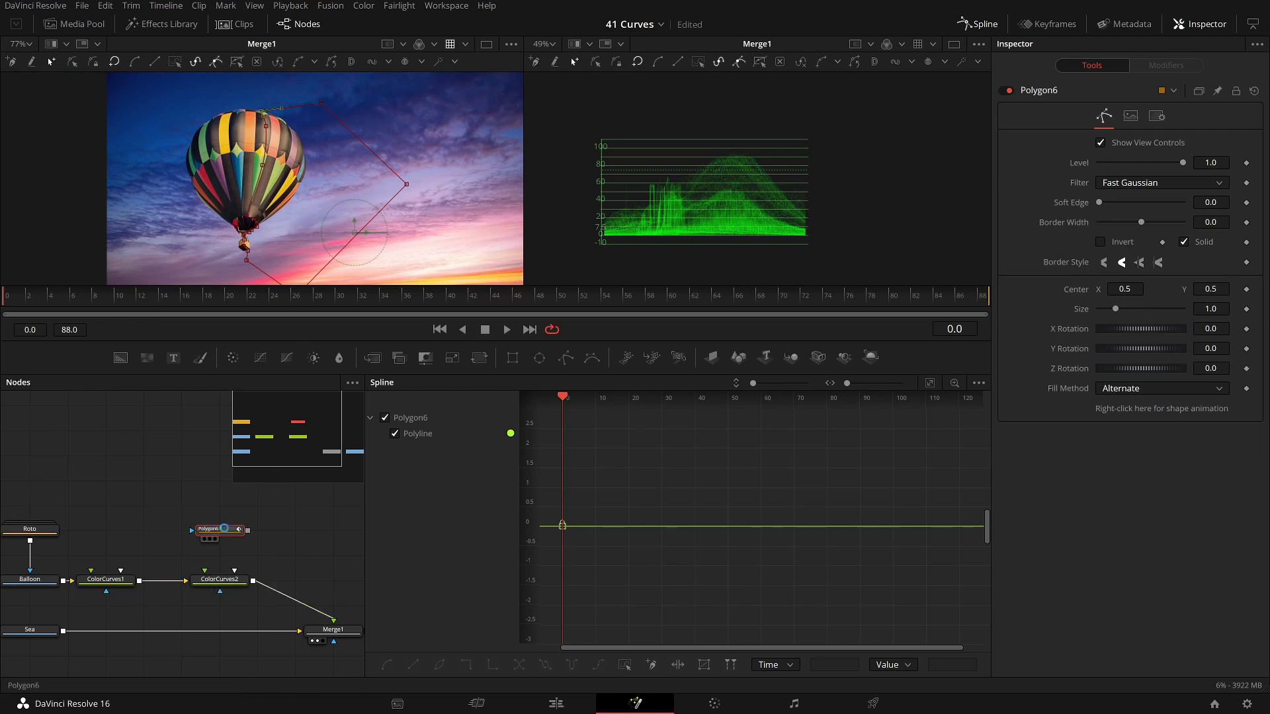
# Show the polygon mask in the second viewer and soften its edge to about 0.0236 while framing the basket.
pyautogui.click(213, 539)
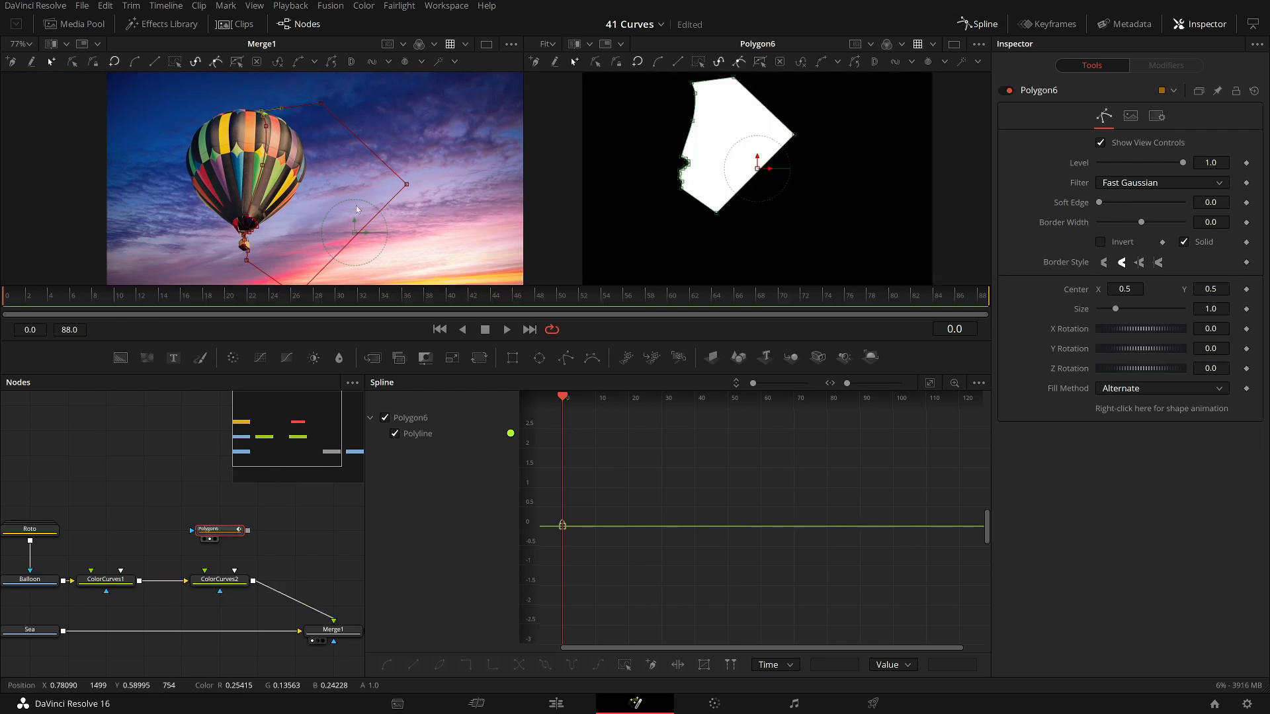
pyautogui.scroll(10, 261, 258)
pyautogui.moveTo(261, 258); pyautogui.dragTo(286, 104)
pyautogui.moveTo(305, 191); pyautogui.dragTo(293, 141)
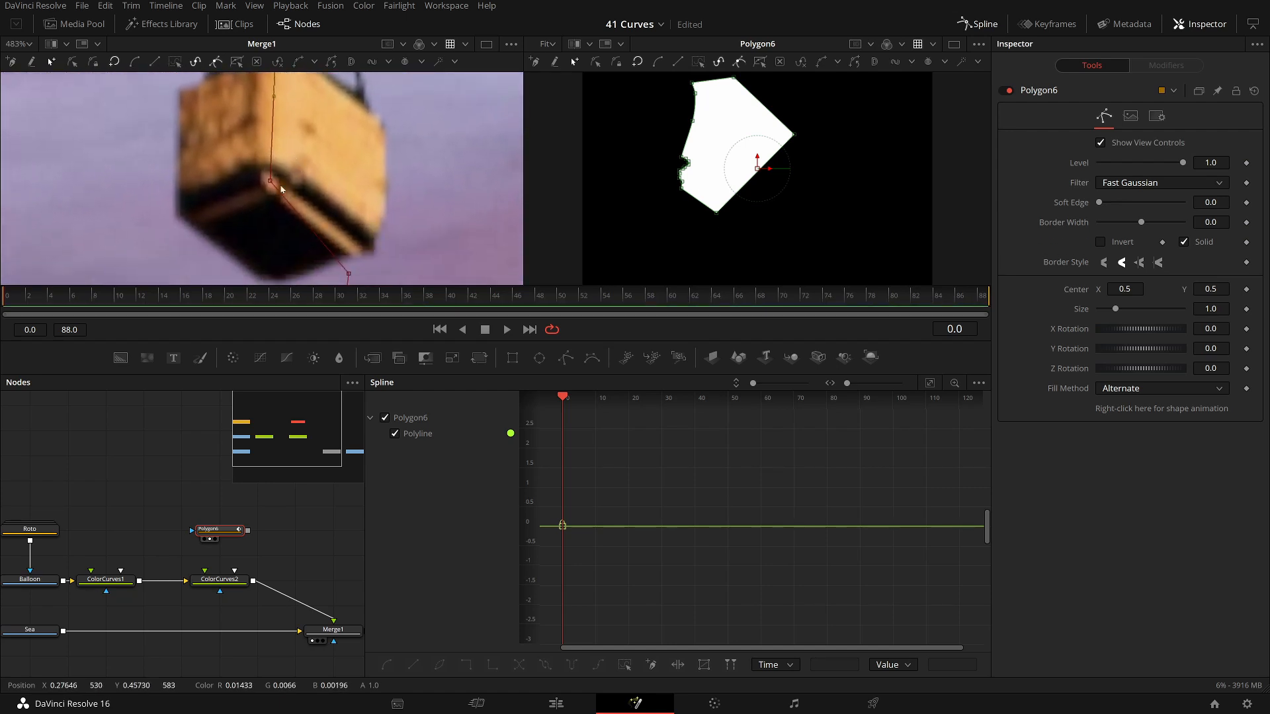
pyautogui.moveTo(1100, 205); pyautogui.dragTo(1109, 205)
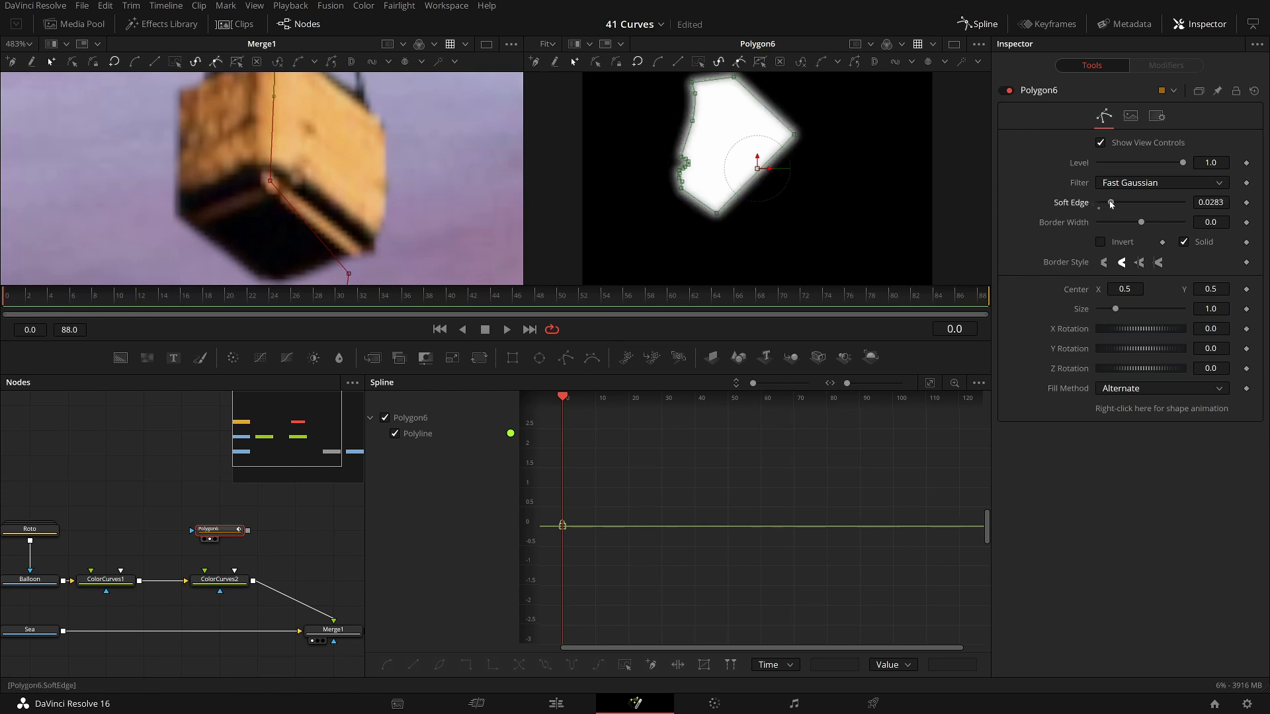
# Connect the polygon to ColorCurves2 as its effect mask and reduce the Soft Edge to 0.00266.
pyautogui.moveTo(249, 535); pyautogui.dragTo(228, 579)
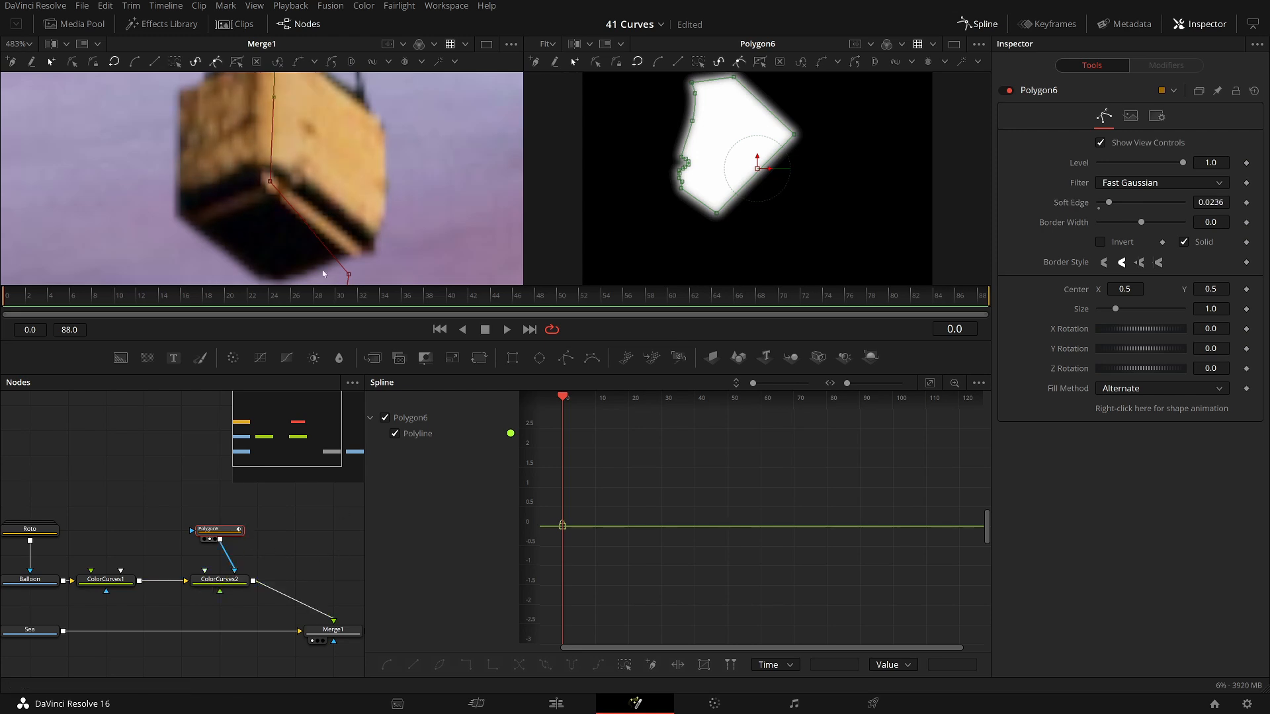
pyautogui.doubleClick(1085, 204)
pyautogui.moveTo(1085, 201); pyautogui.dragTo(1095, 201)
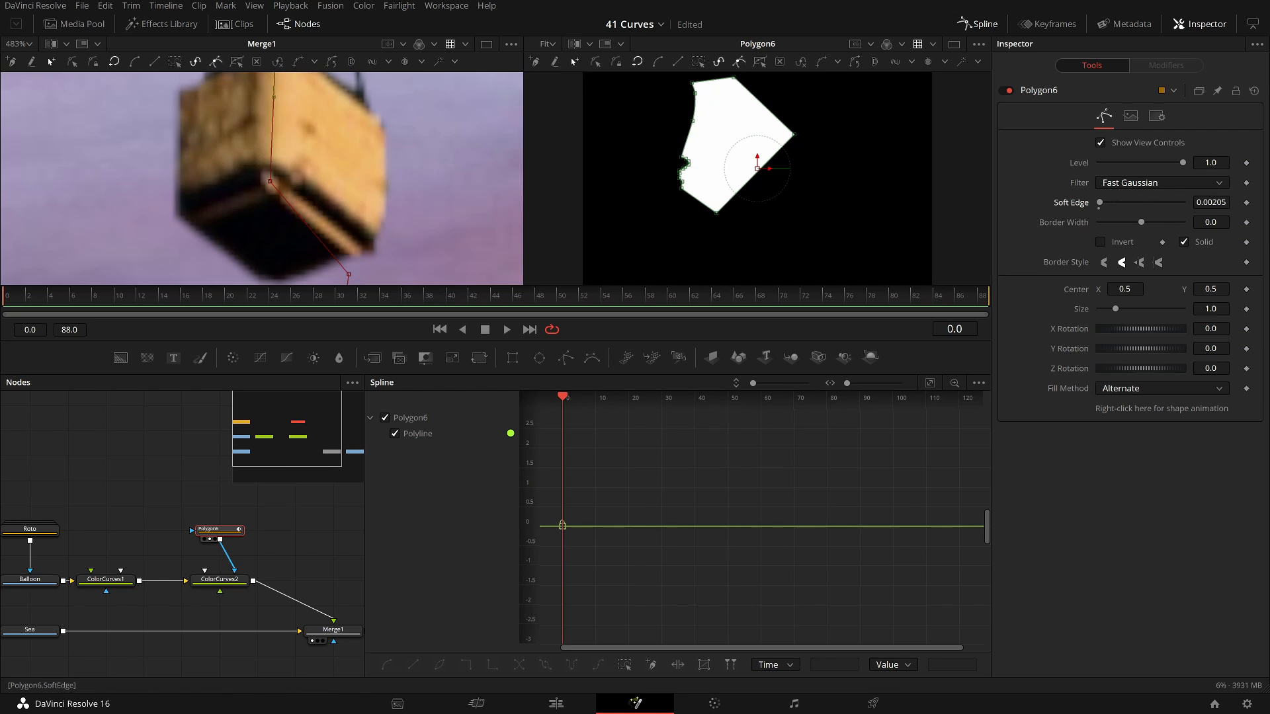
pyautogui.moveTo(1083, 203); pyautogui.dragTo(973, 187)
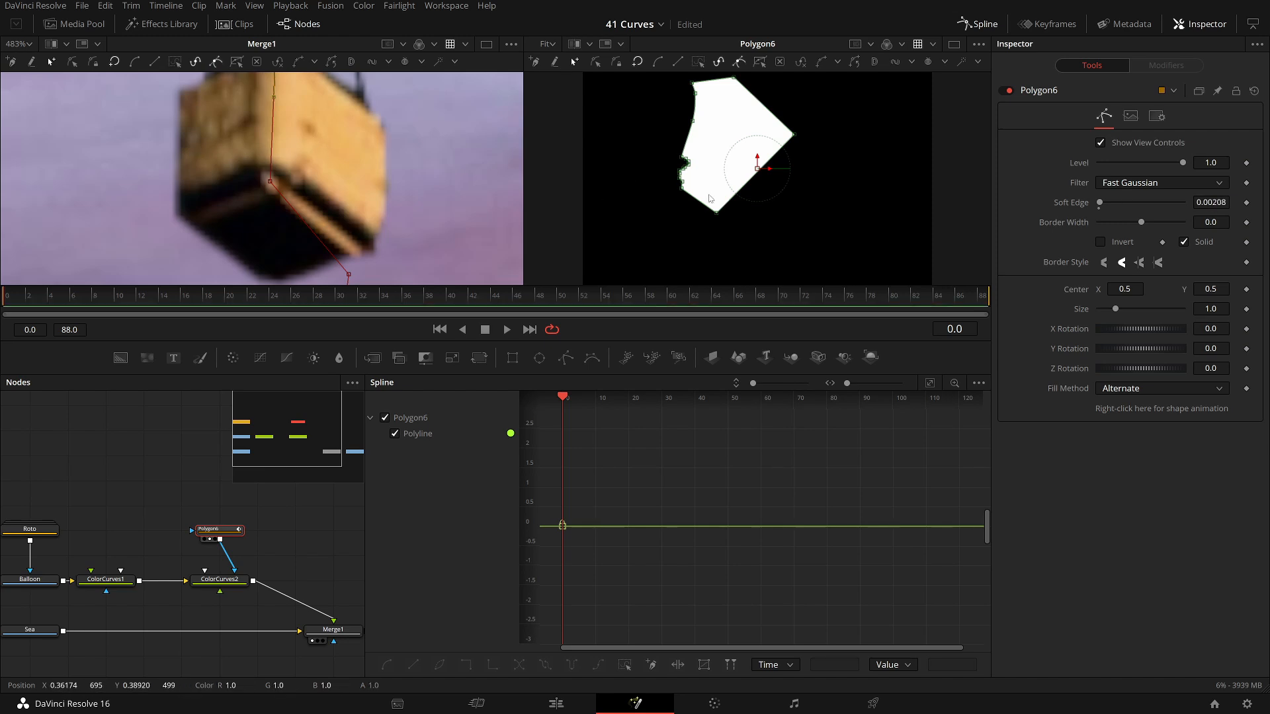
pyautogui.scroll(8, 707, 195)
pyautogui.moveTo(635, 183); pyautogui.dragTo(683, 230)
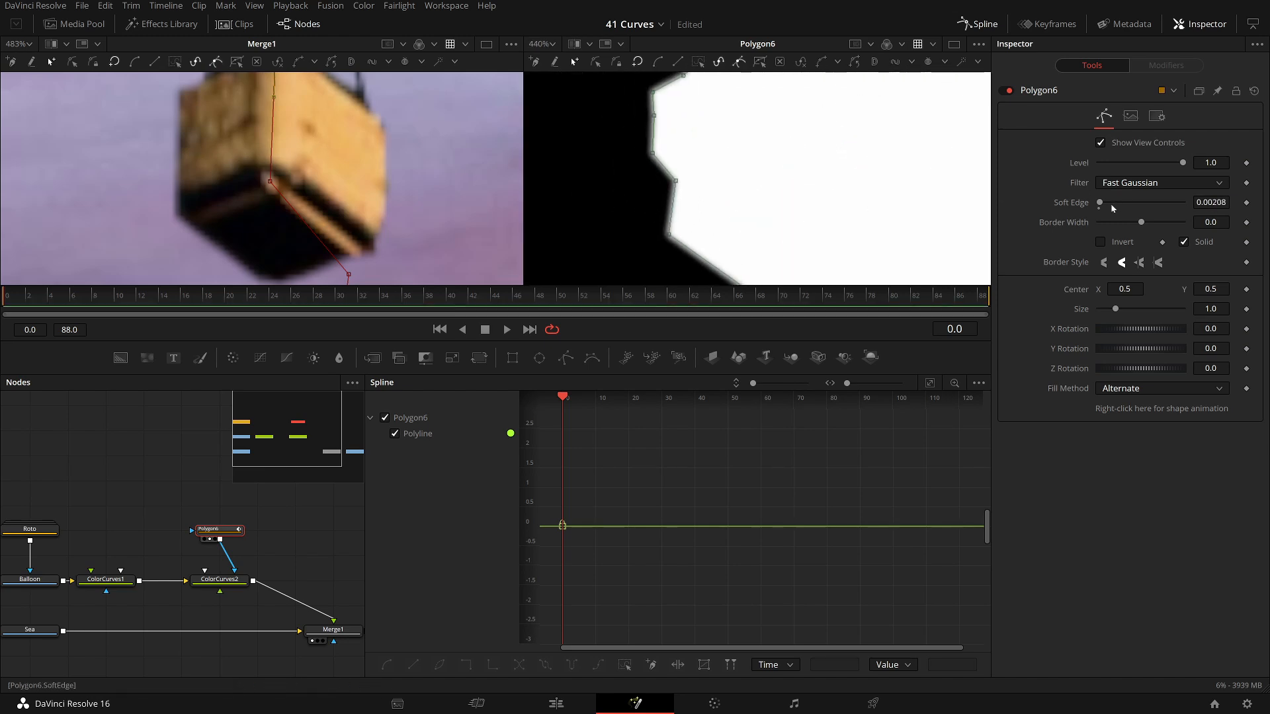
pyautogui.moveTo(1101, 204); pyautogui.dragTo(1102, 203)
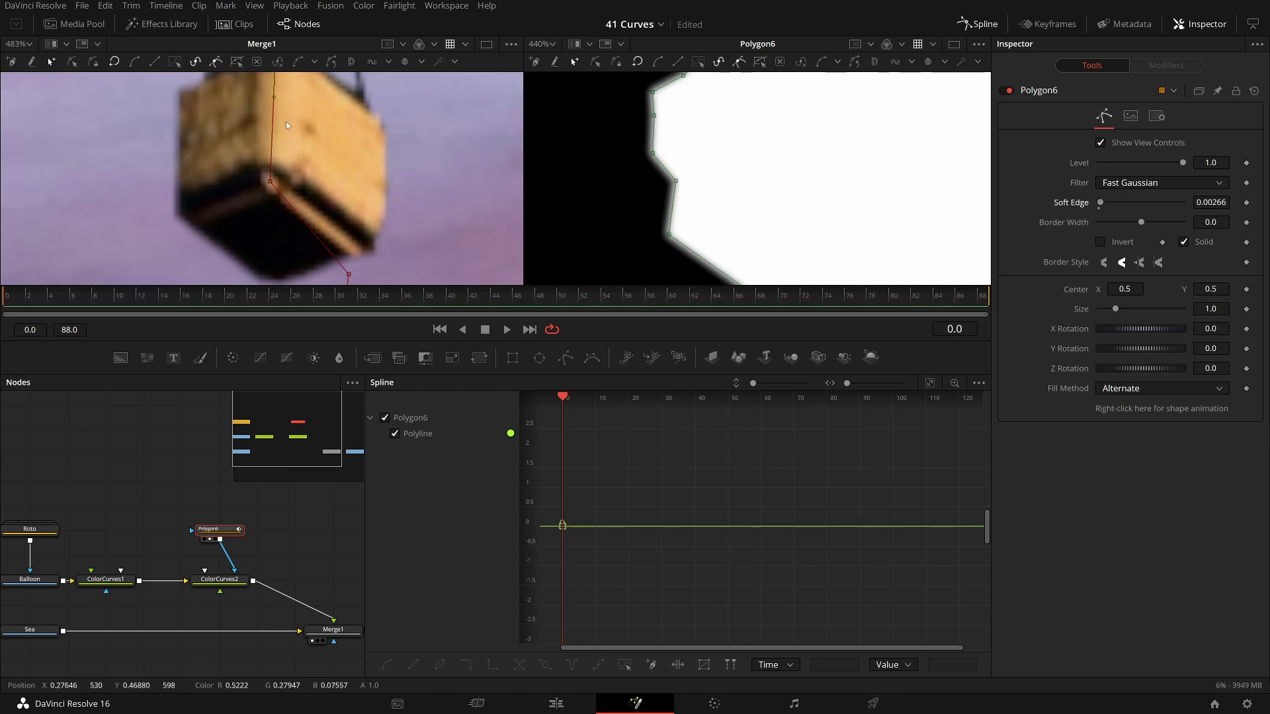
# Check the mask edge from the basket up to the crown and convert it to a double polygon.
pyautogui.moveTo(290, 100); pyautogui.dragTo(308, 232)
pyautogui.scroll(-4, 304, 129)
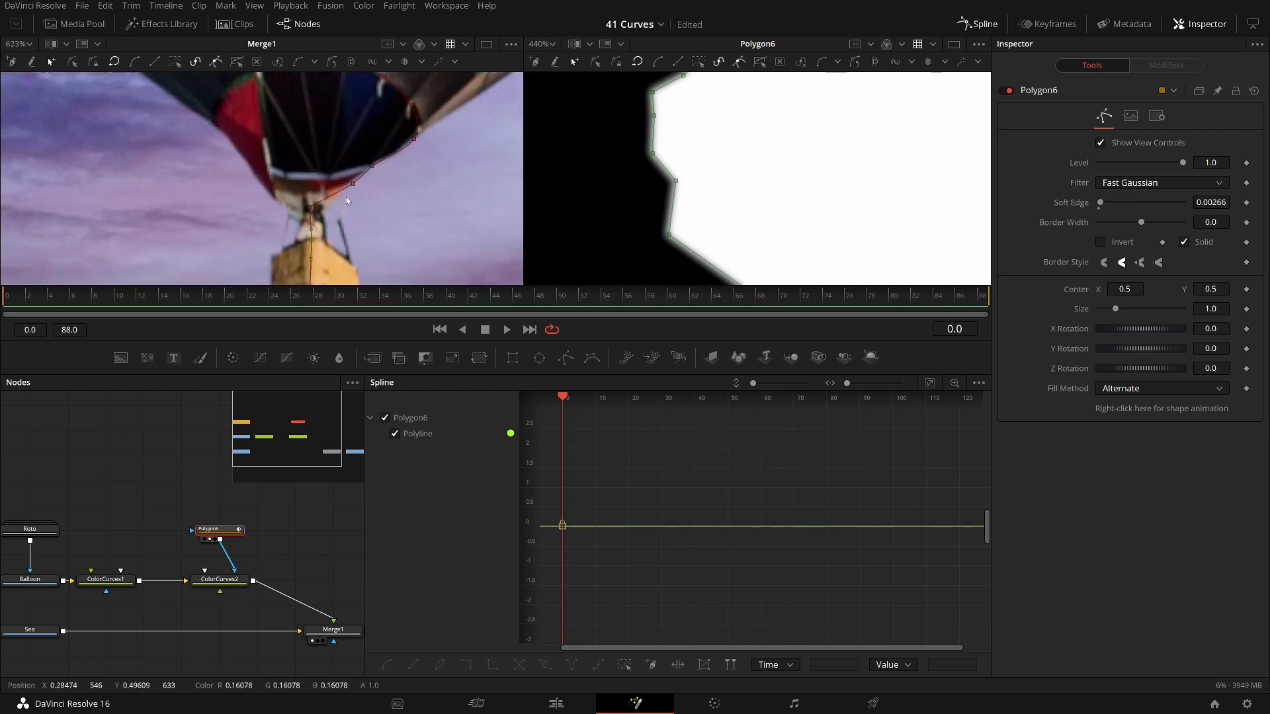
pyautogui.moveTo(413, 141); pyautogui.dragTo(392, 189)
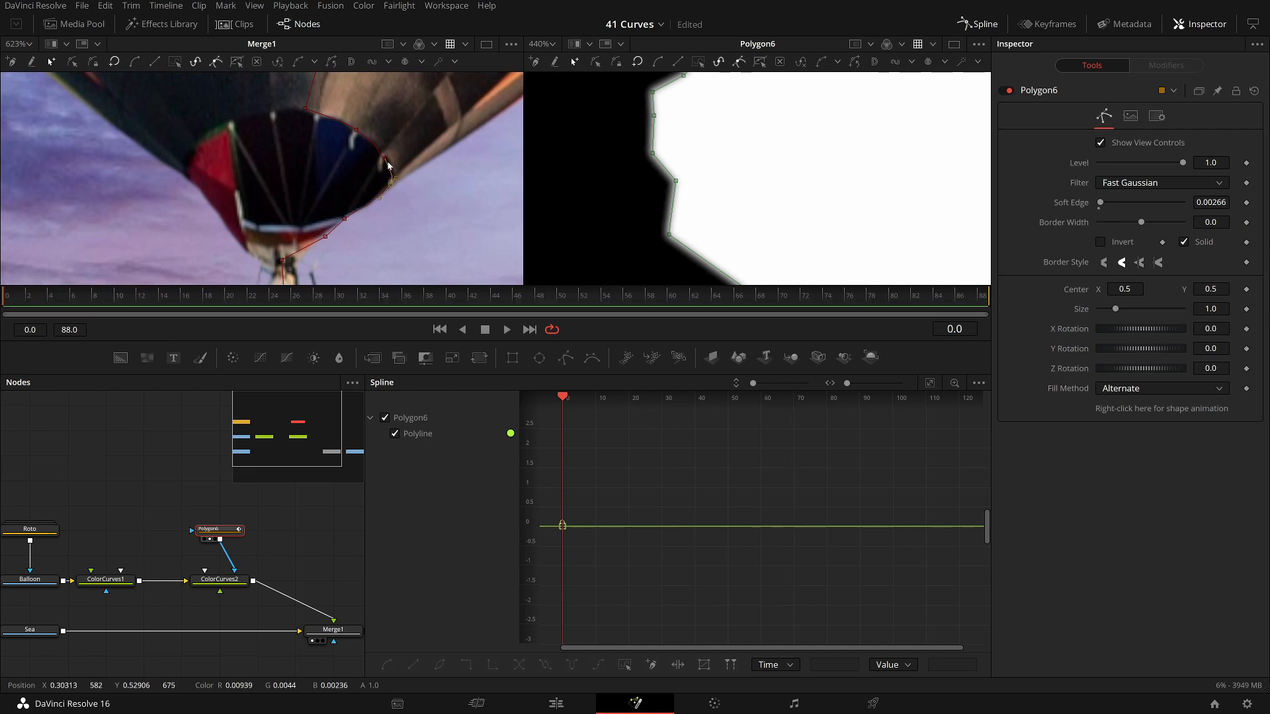
pyautogui.scroll(-5, 382, 156)
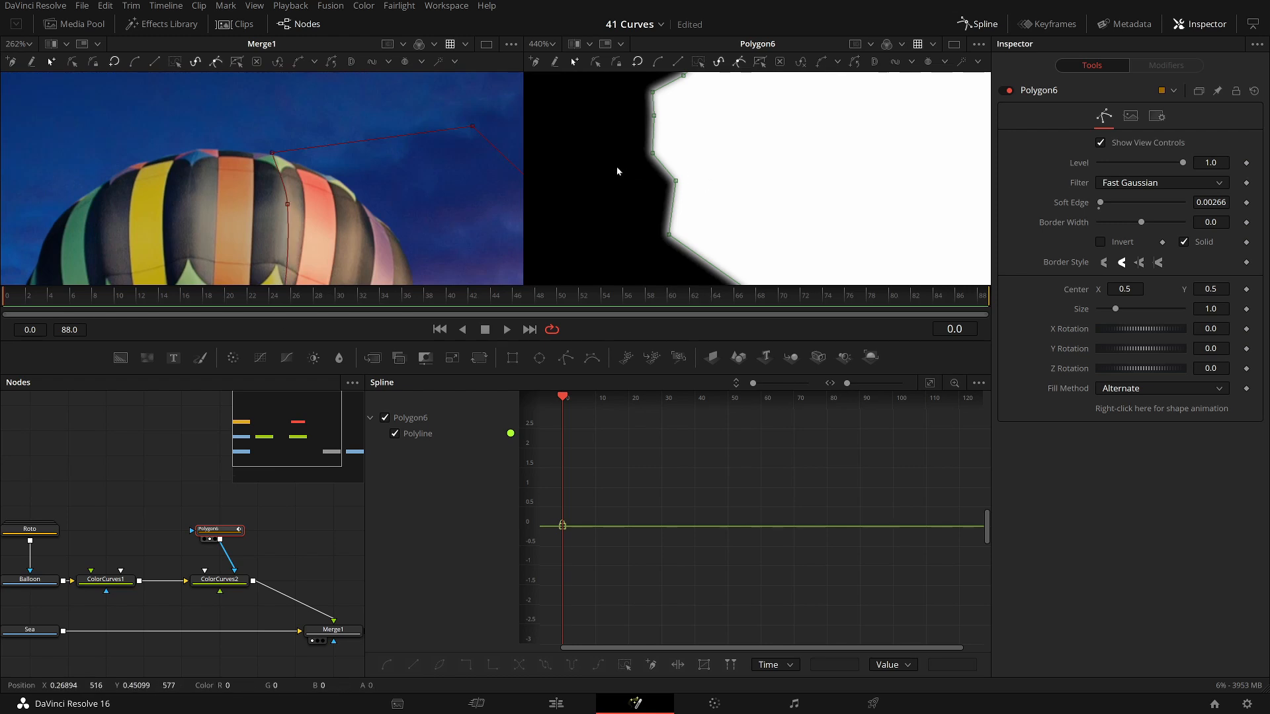
pyautogui.click(352, 62)
pyautogui.scroll(2, 356, 228)
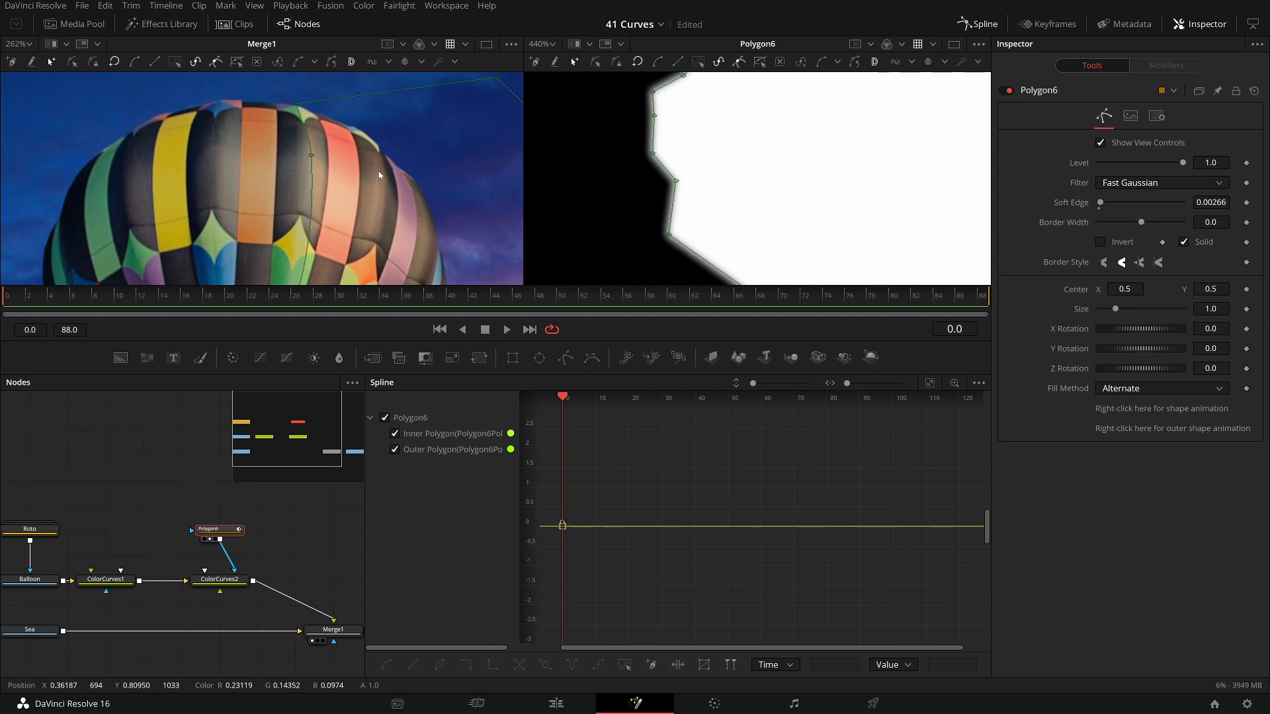
# Switch to the outer polygon and pull its edge through the upper and middle balloon away from the sunset side.
pyautogui.moveTo(312, 156); pyautogui.dragTo(314, 157)
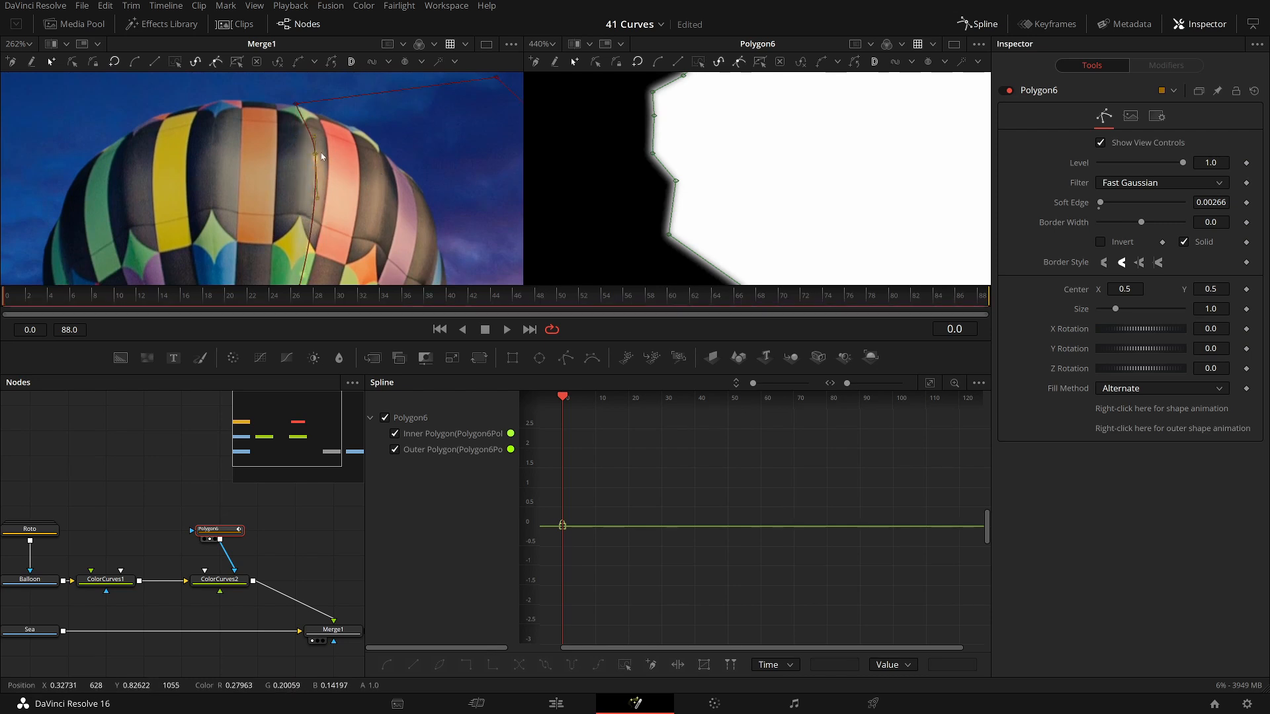
pyautogui.press('Tab')
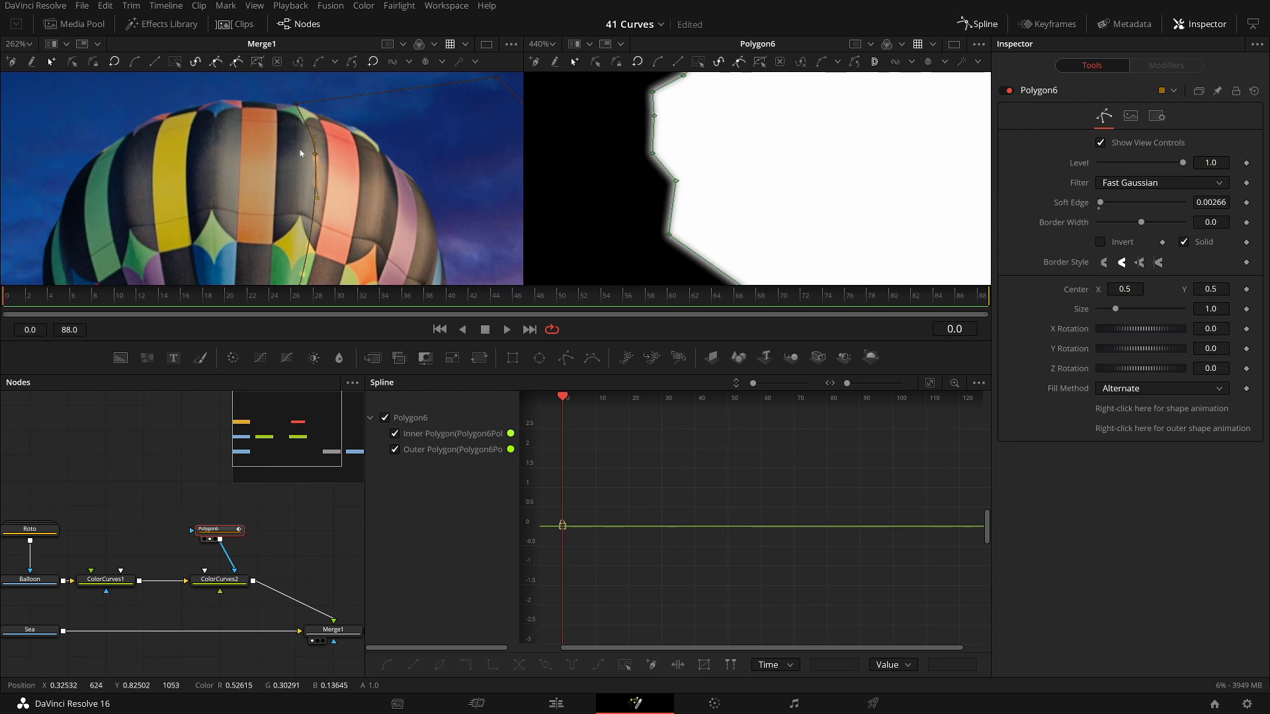
pyautogui.moveTo(315, 154); pyautogui.dragTo(292, 157)
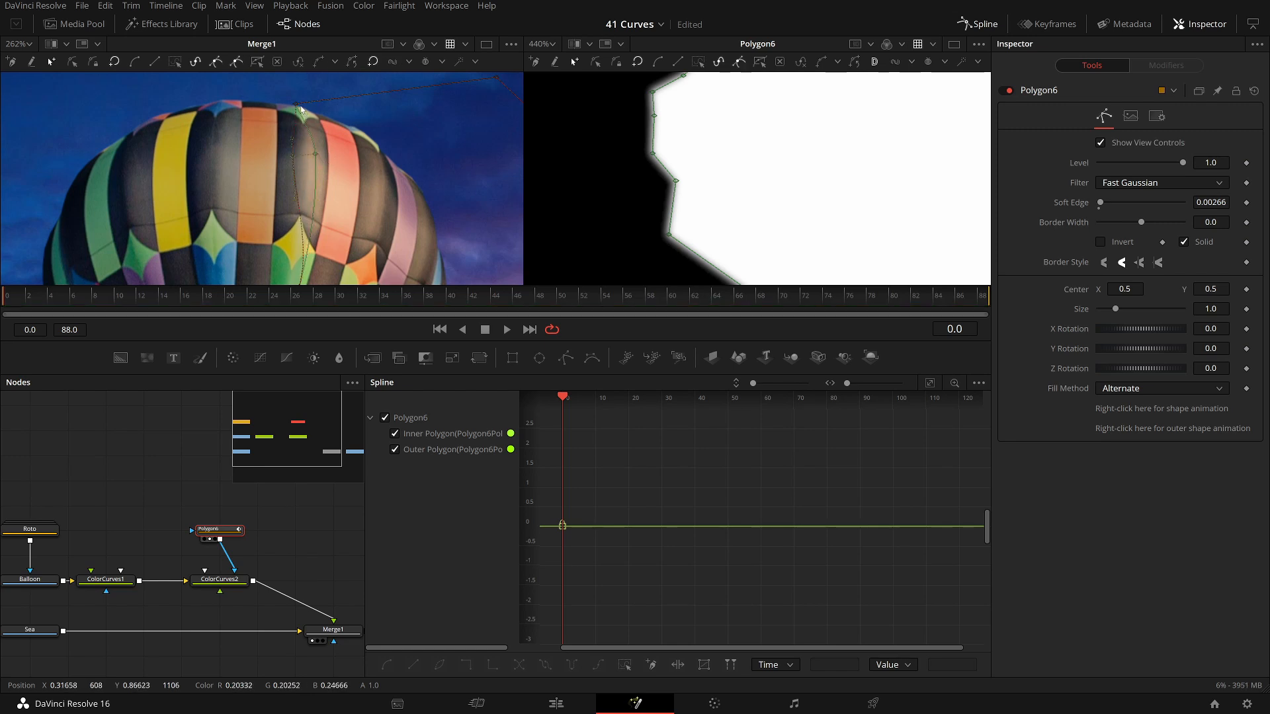
pyautogui.moveTo(296, 104); pyautogui.dragTo(291, 105)
pyautogui.moveTo(285, 271); pyautogui.dragTo(335, 145)
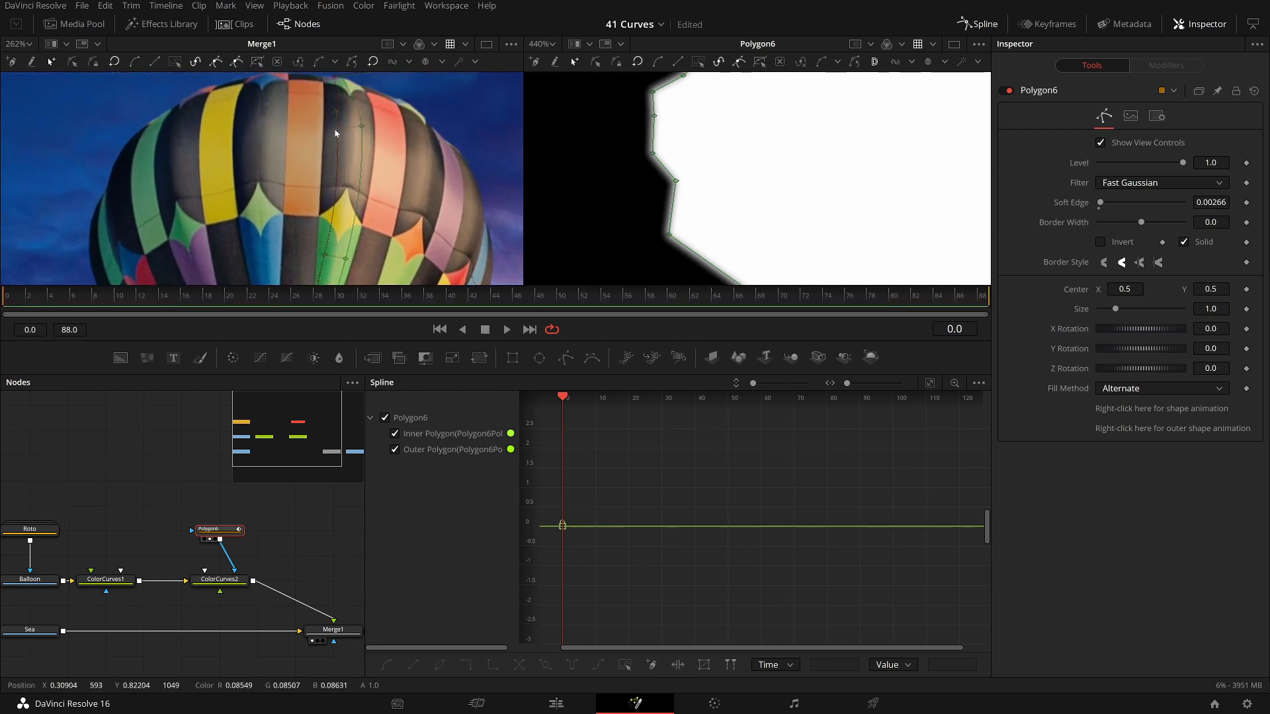
pyautogui.moveTo(342, 262); pyautogui.dragTo(369, 180)
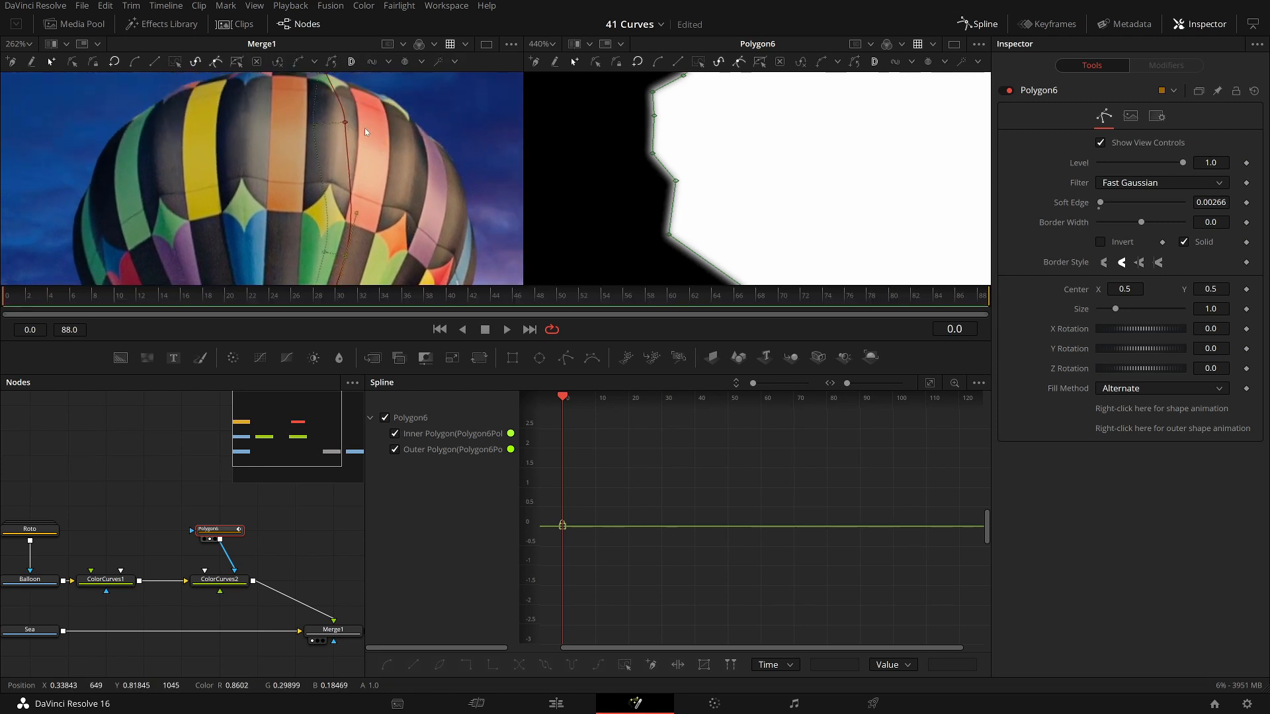
# Move the inner polygon's upper-balloon point toward the sunset side and shift its crown point just outside the balloon's outline.
pyautogui.moveTo(343, 123); pyautogui.dragTo(363, 126)
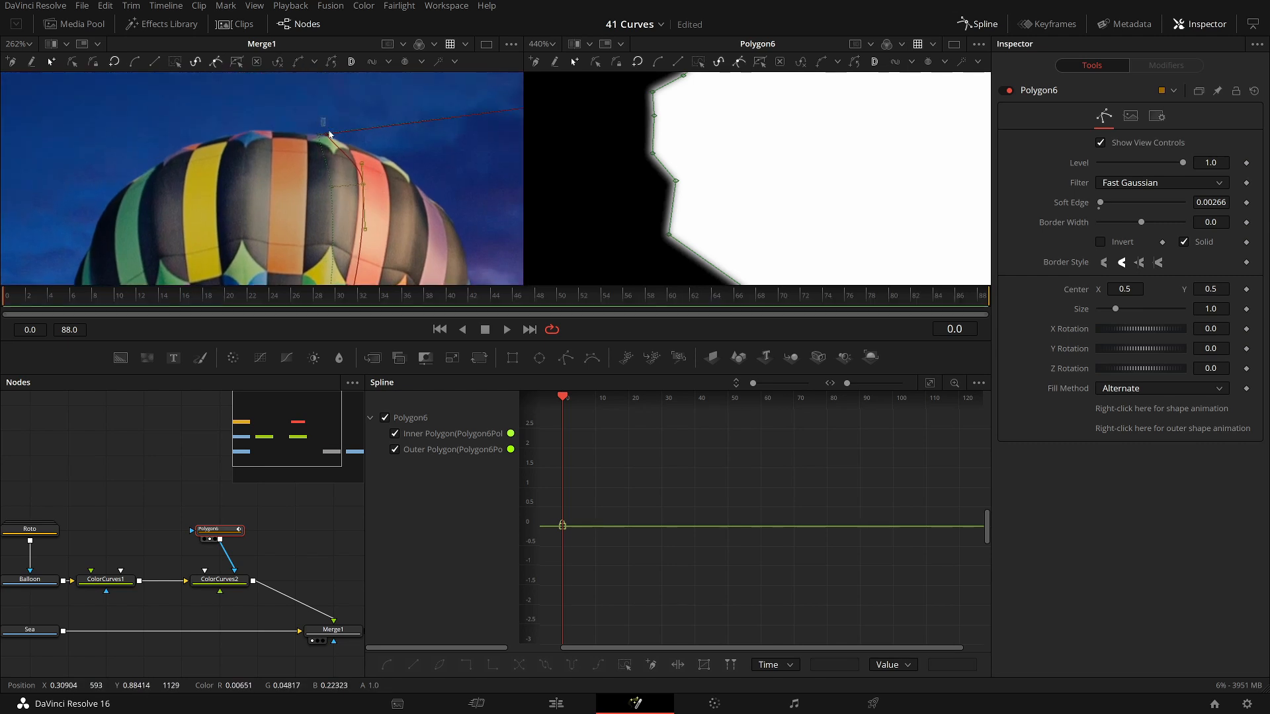
pyautogui.click(329, 133)
pyautogui.hotkey('shift', 's')
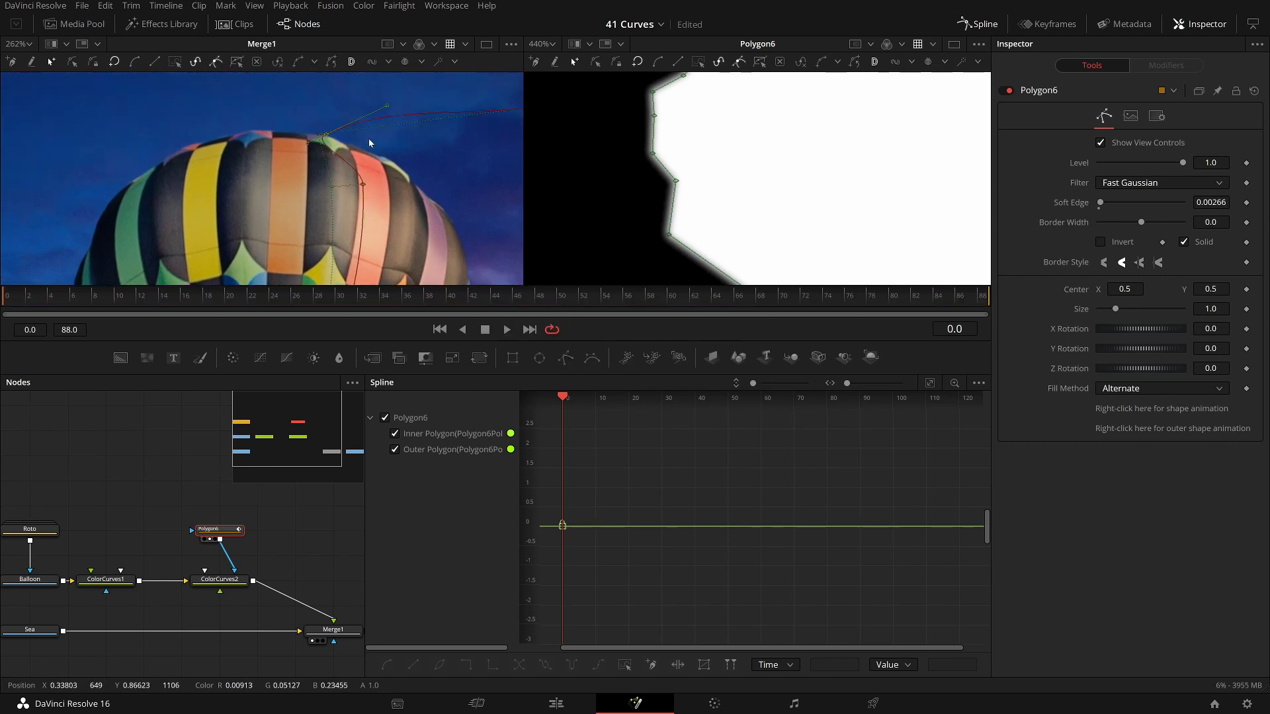
pyautogui.hotkey('shift', 'l')
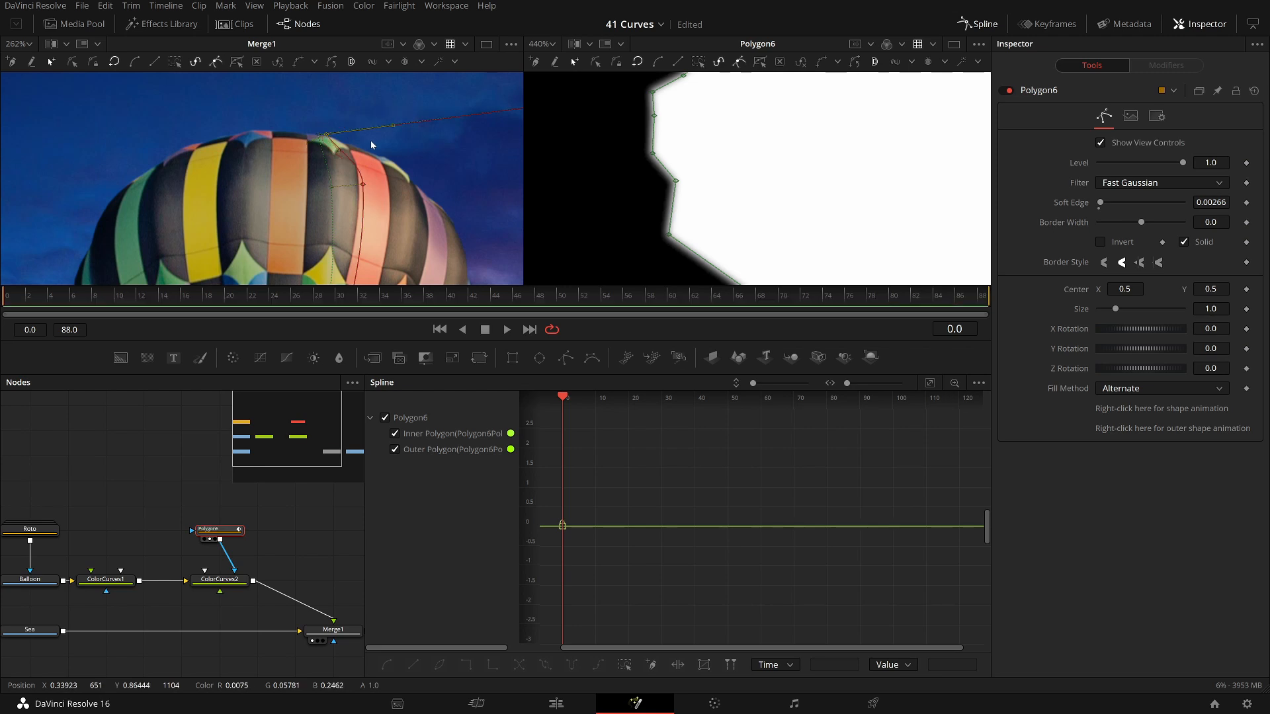
pyautogui.moveTo(335, 135); pyautogui.dragTo(342, 134)
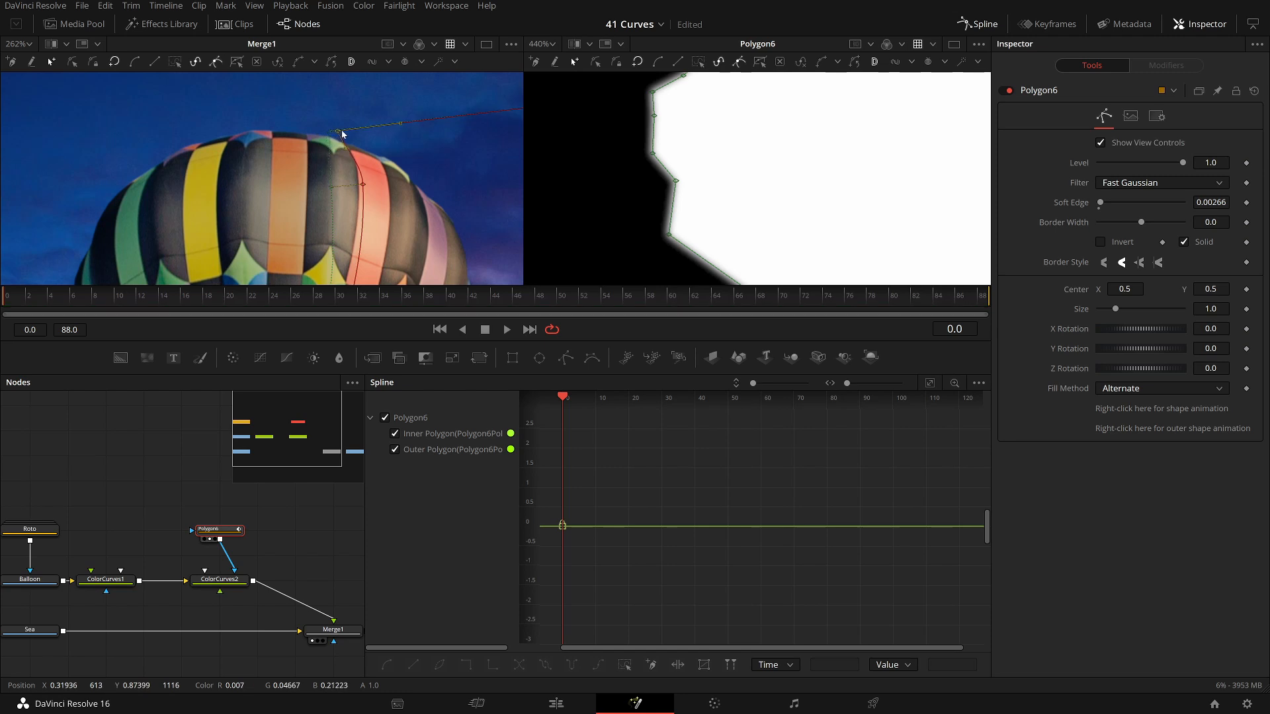
pyautogui.press('capslock')
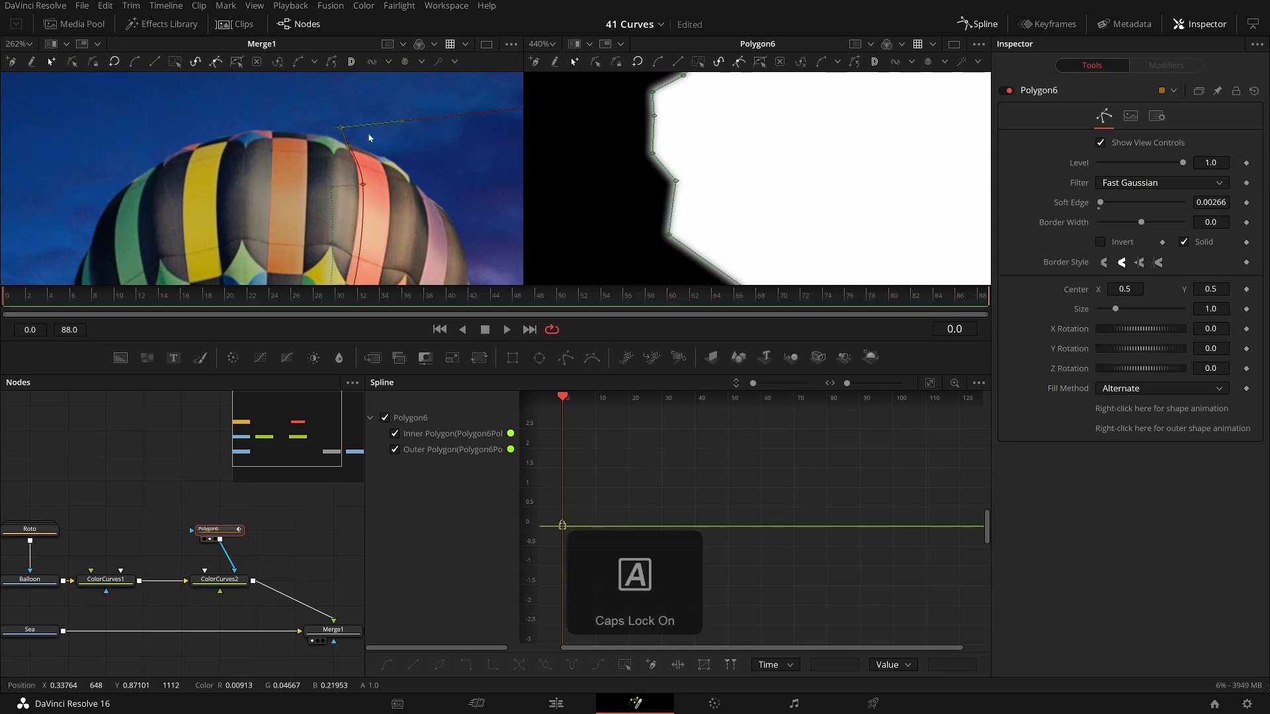
# Move the inner polygon's far upper corner above the crown and smooth the crown point.
pyautogui.moveTo(466, 122); pyautogui.dragTo(296, 81)
pyautogui.click(284, 185)
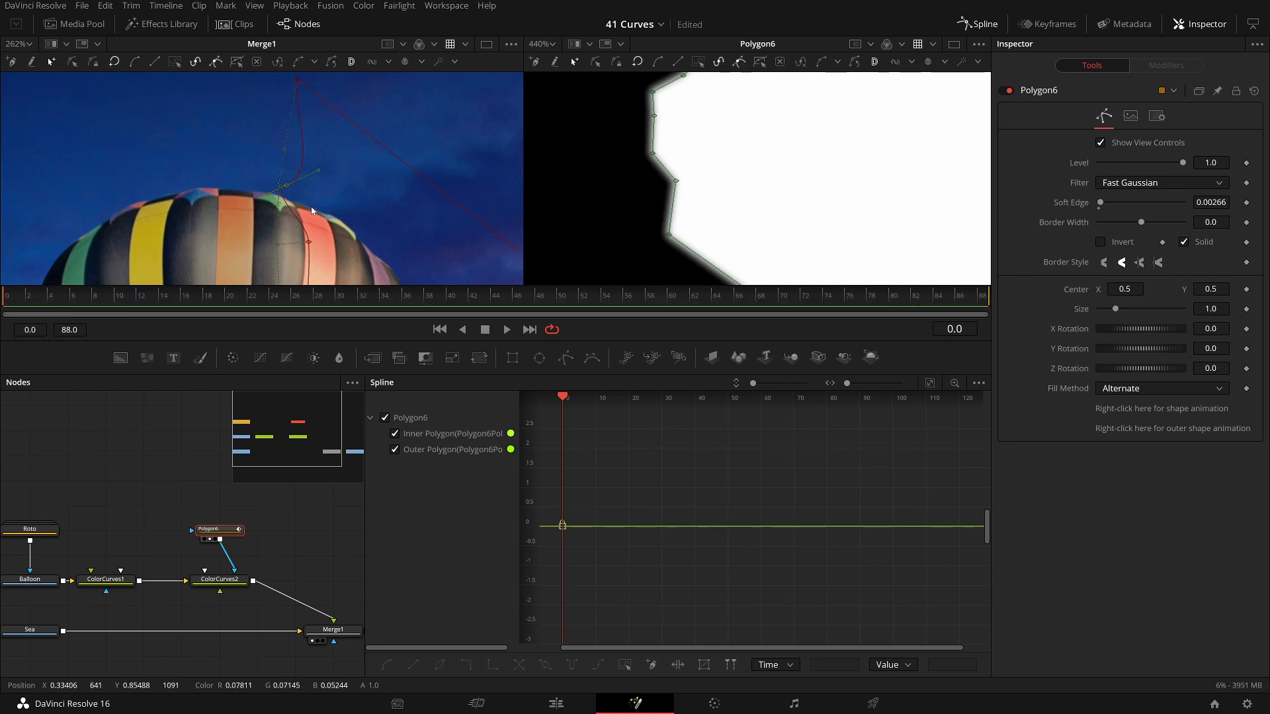
pyautogui.hotkey('shift', 's')
# Shift the inner polygon's point at the balloon's lower opening slightly toward the sunset side.
pyautogui.moveTo(346, 190); pyautogui.dragTo(373, 86)
pyautogui.scroll(-2, 305, 229)
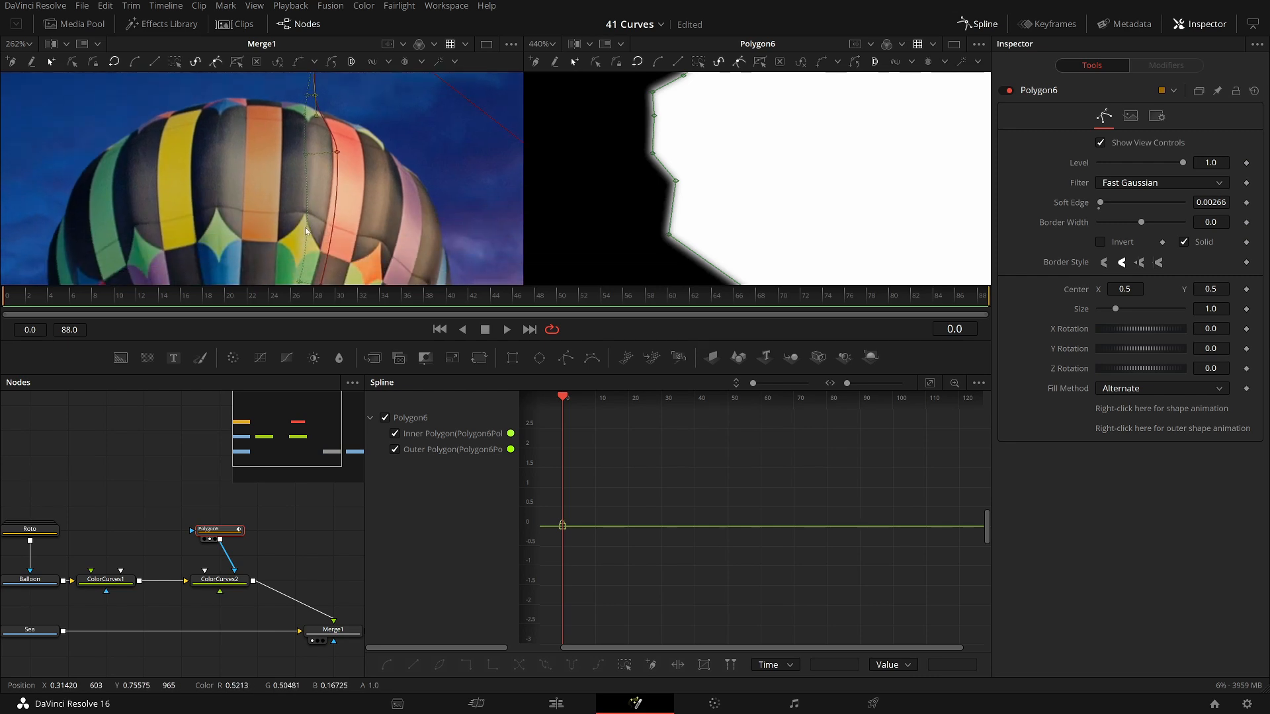
pyautogui.moveTo(323, 240); pyautogui.dragTo(364, 112)
pyautogui.moveTo(334, 213); pyautogui.dragTo(390, 93)
pyautogui.scroll(3, 373, 180)
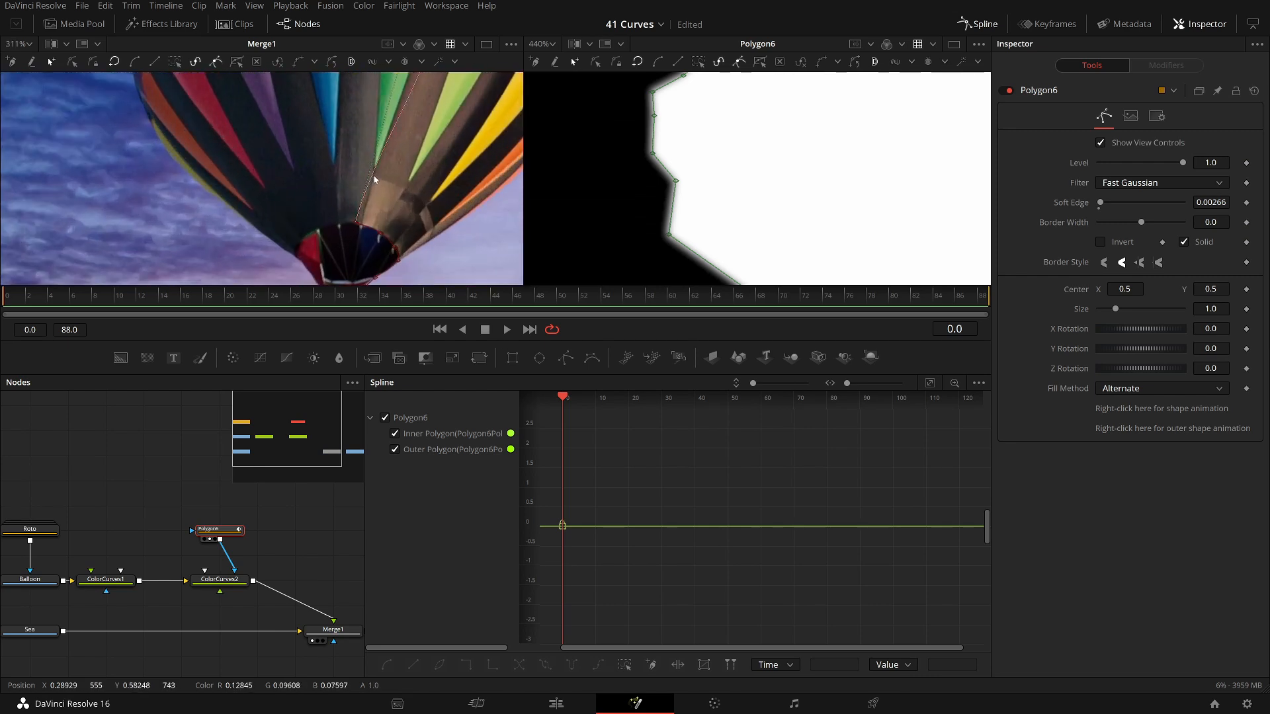
pyautogui.moveTo(355, 223); pyautogui.dragTo(363, 224)
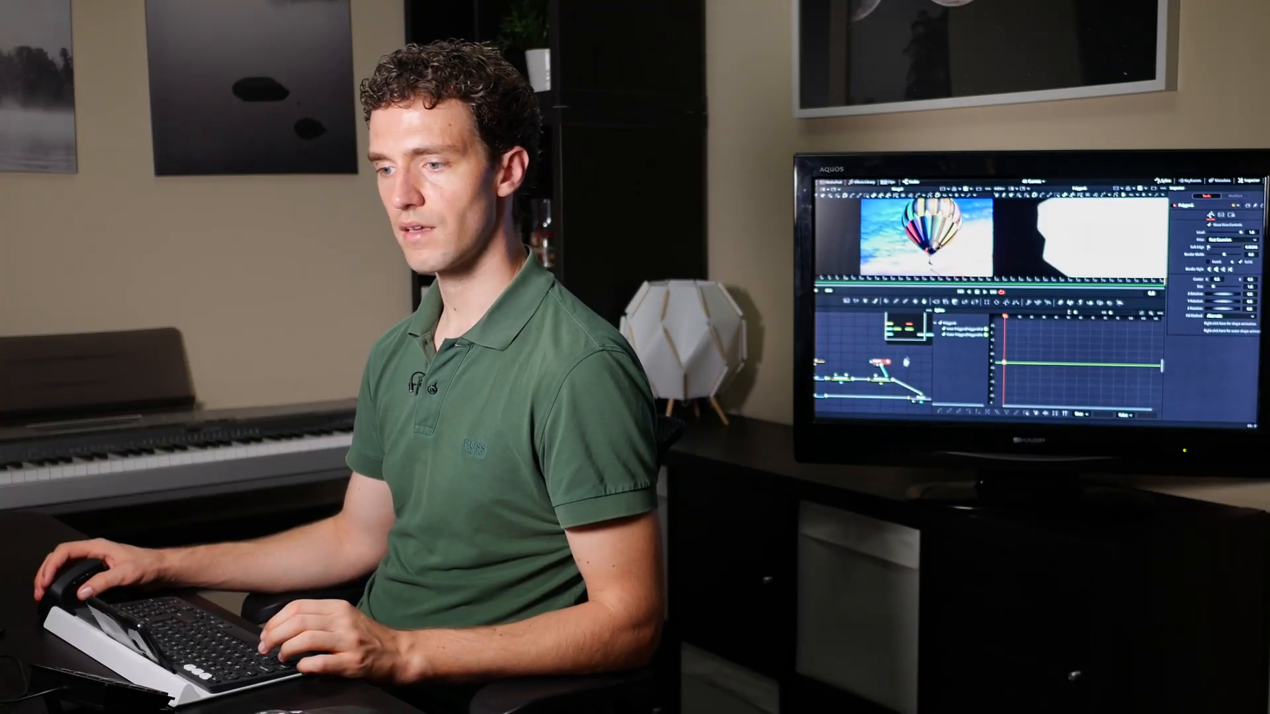
# Hide the Spline editor, fit the whole composite in the first viewer and deselect the polygon node.
pyautogui.click(1166, 181)
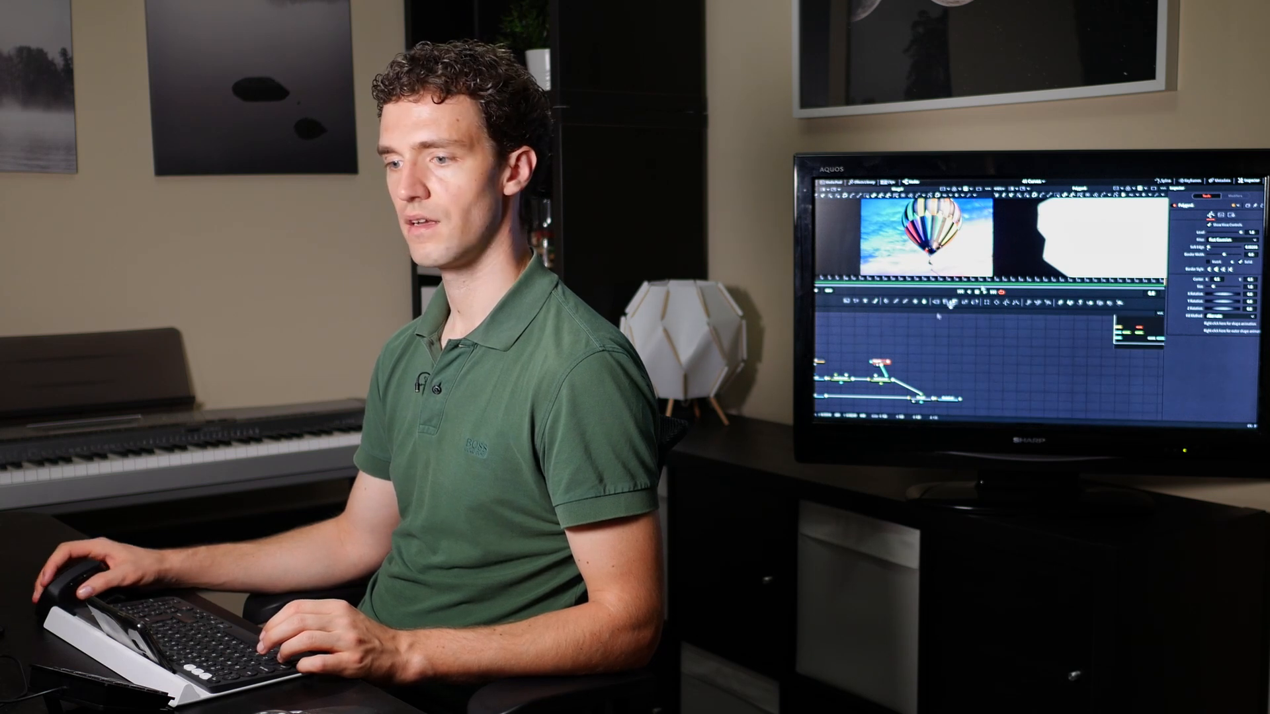
pyautogui.moveTo(952, 254); pyautogui.dragTo(927, 238)
pyautogui.scroll(-3, 927, 238)
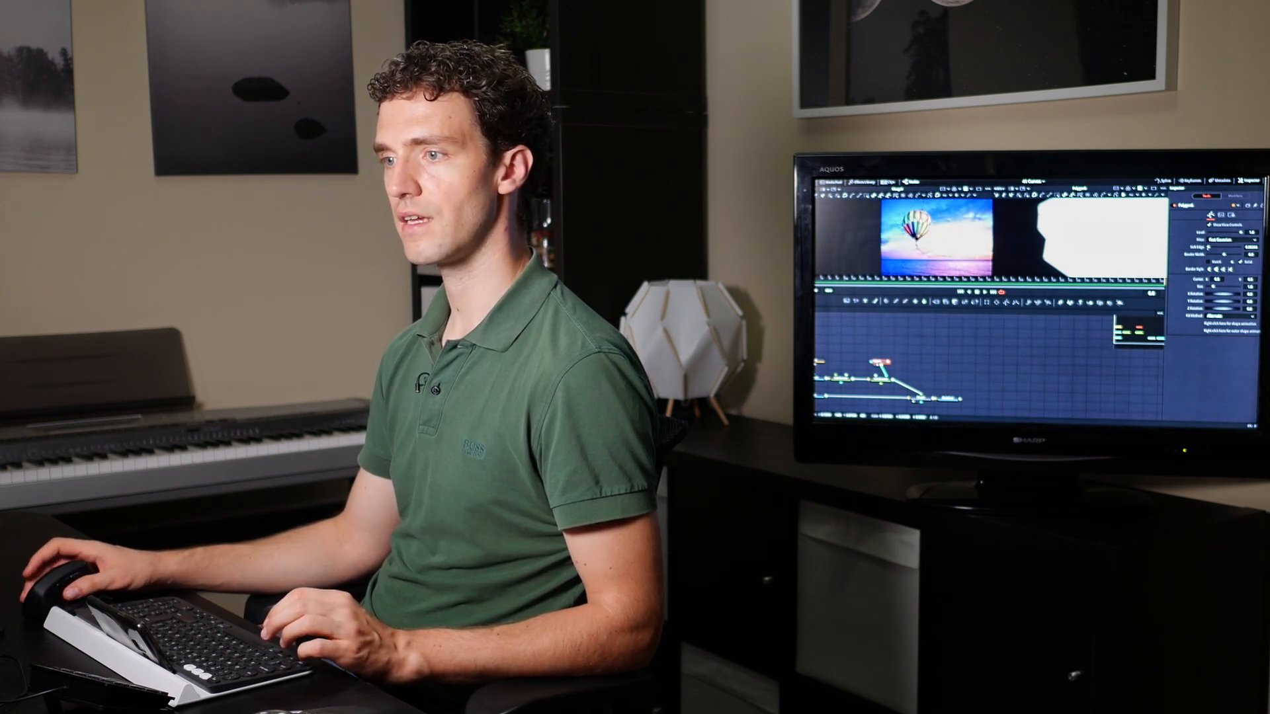
pyautogui.click(947, 347)
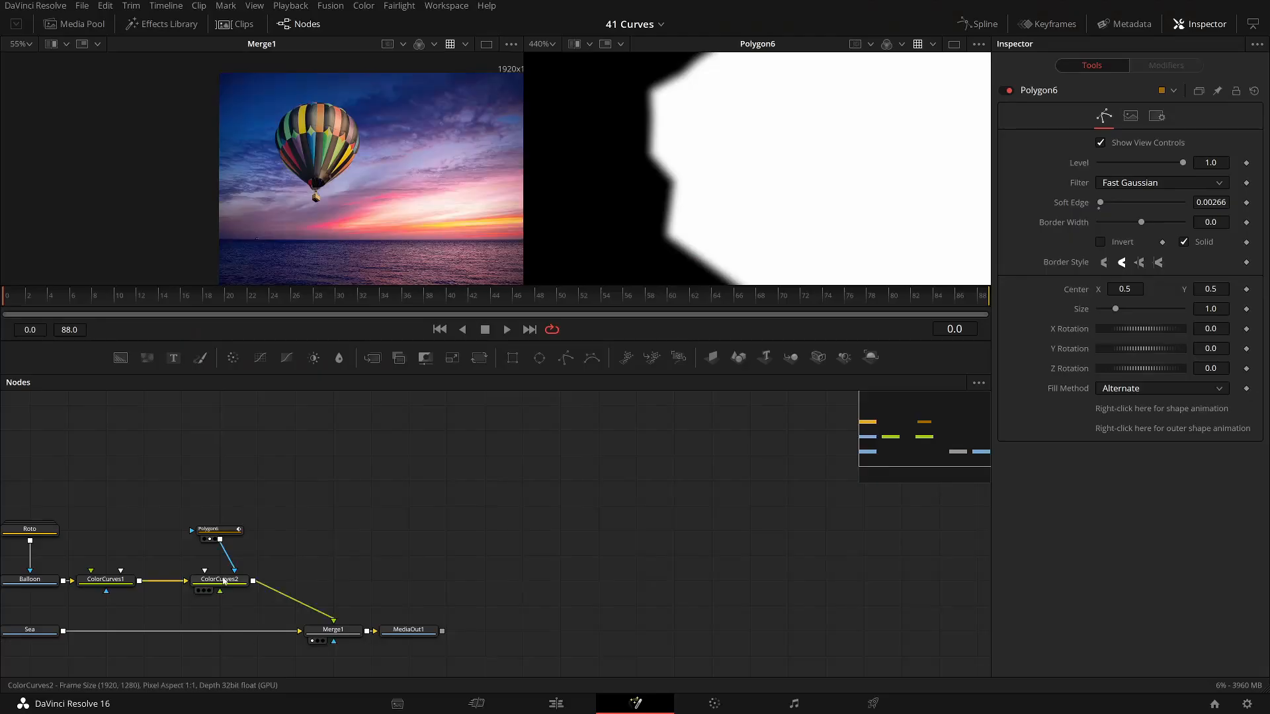
# Insert a third ColorCurves node after ColorCurves2 and use Polygon6 as its inverted effect mask.
pyautogui.click(220, 580)
pyautogui.click(260, 357)
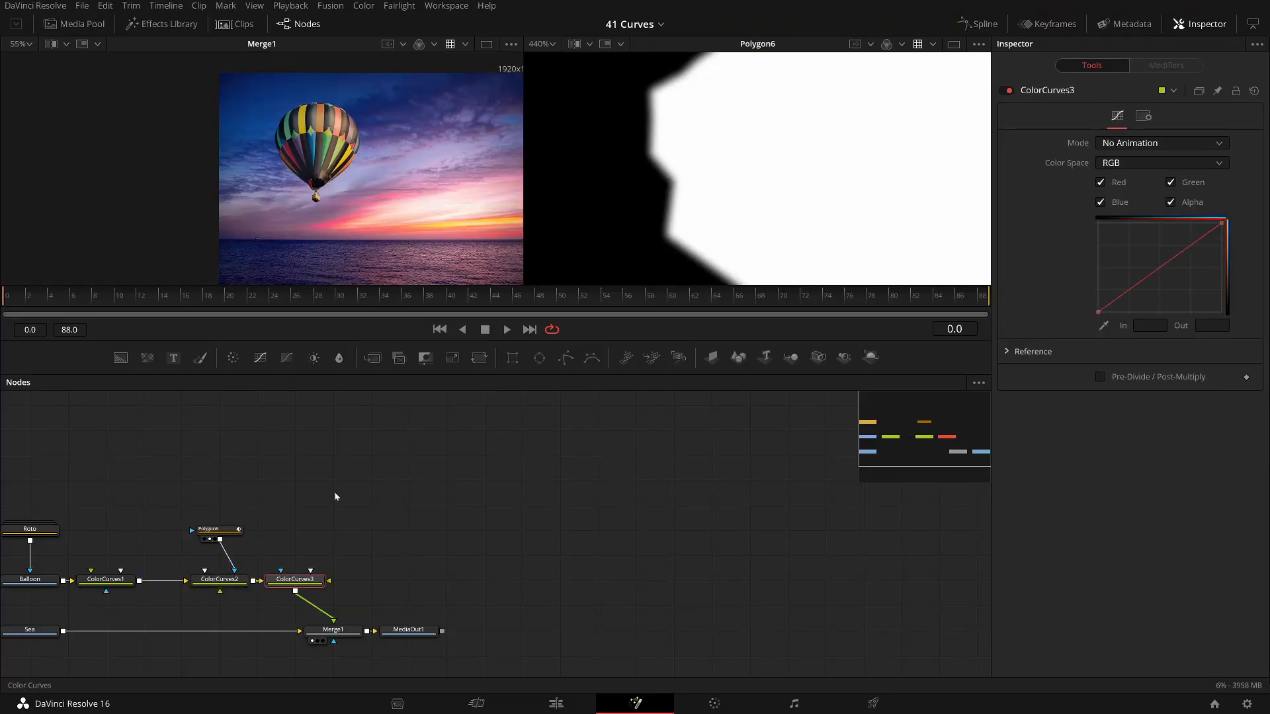
pyautogui.moveTo(220, 539); pyautogui.dragTo(303, 581)
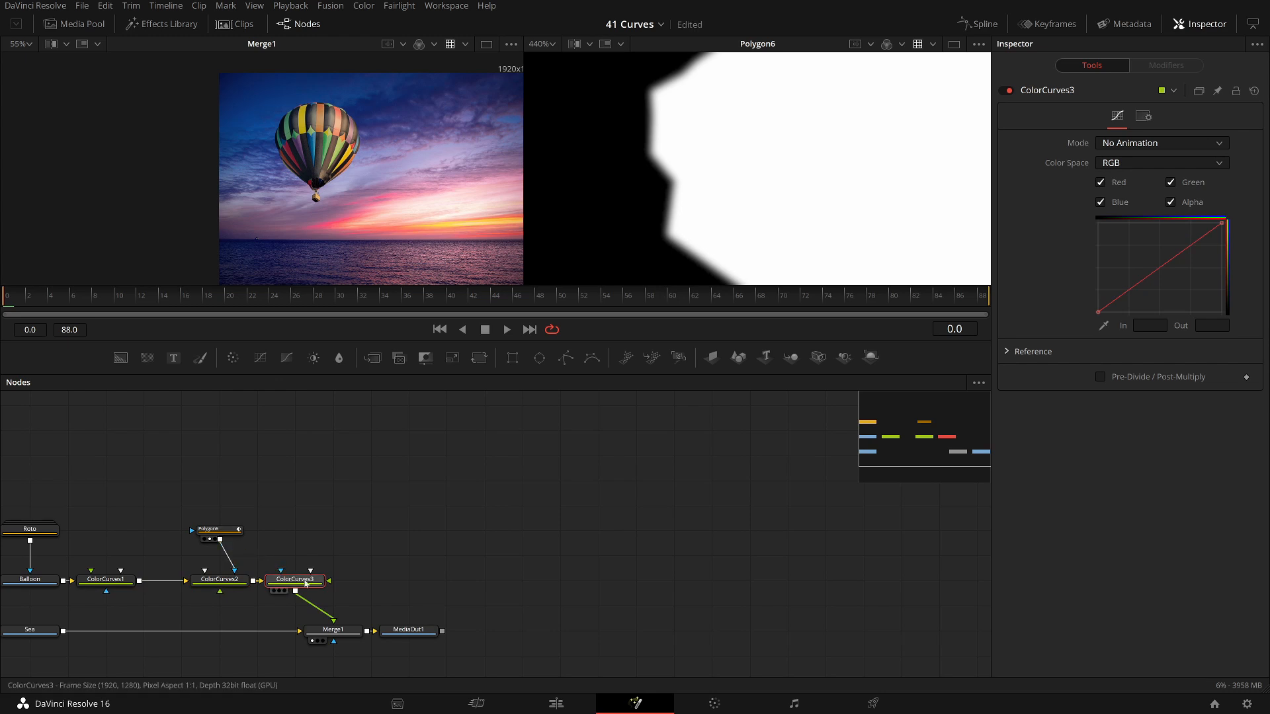
pyautogui.moveTo(219, 540); pyautogui.dragTo(281, 572)
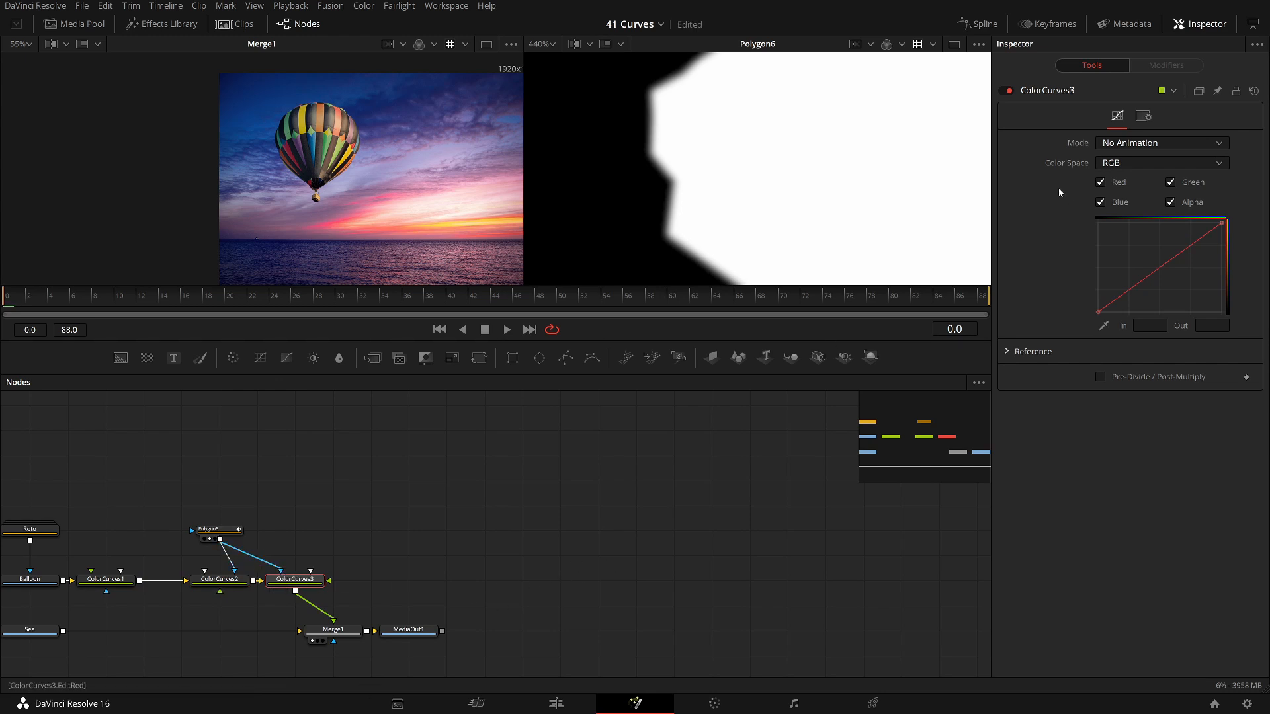
pyautogui.click(1143, 116)
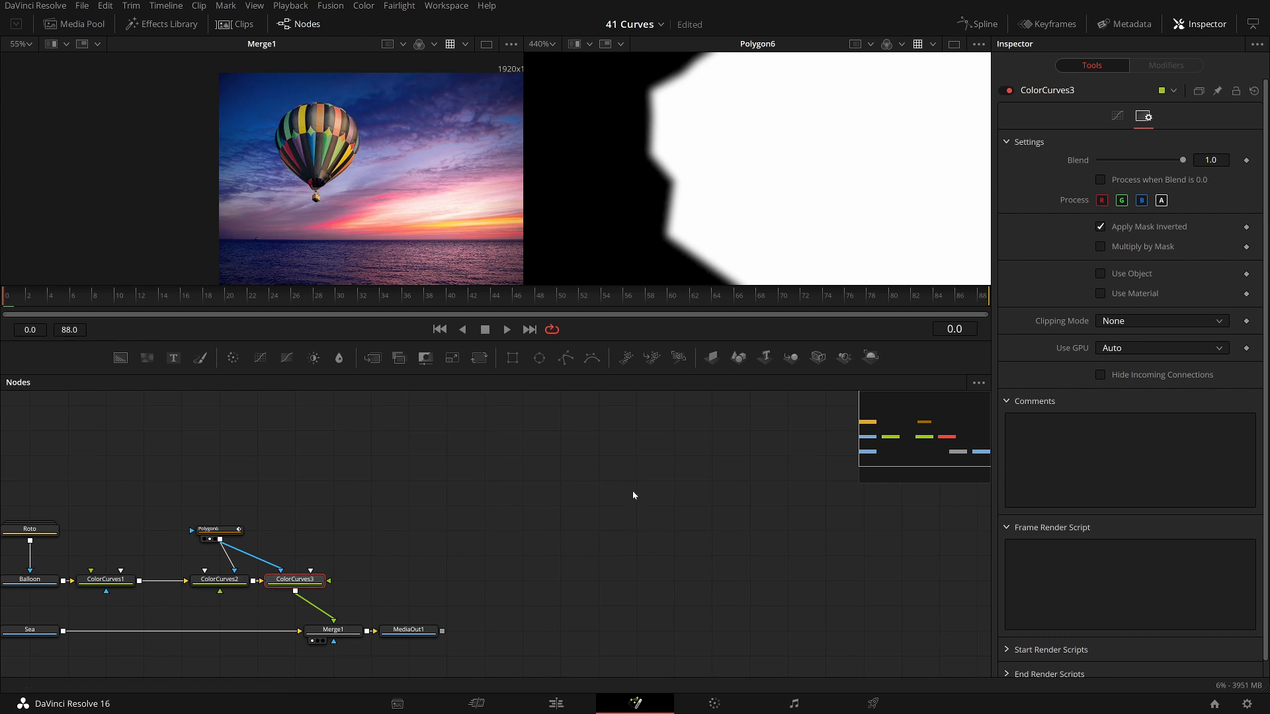
# Exclude blue and alpha in ColorCurves3, lower the red and green midtones, and raise the red midpoint alone to about Out 0.468.
pyautogui.click(1119, 117)
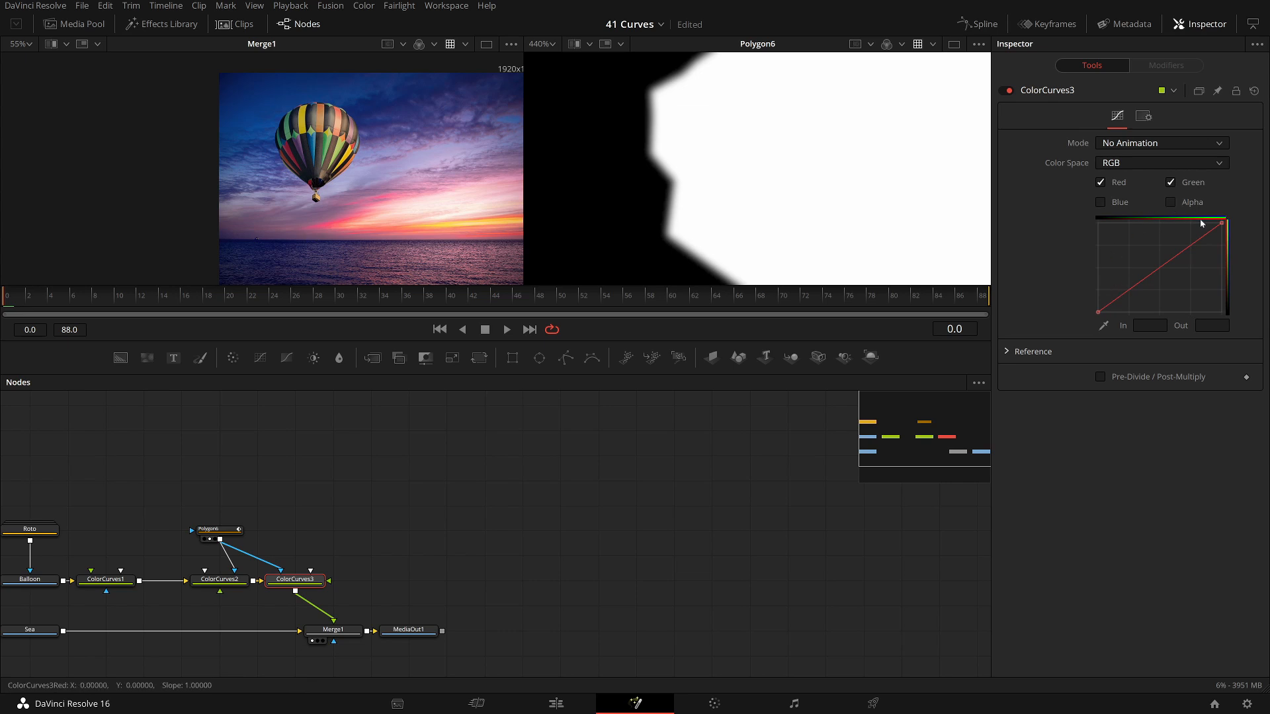
pyautogui.moveTo(1161, 264); pyautogui.dragTo(1163, 279)
pyautogui.click(1170, 183)
pyautogui.moveTo(1164, 276); pyautogui.dragTo(1157, 271)
pyautogui.click(1170, 183)
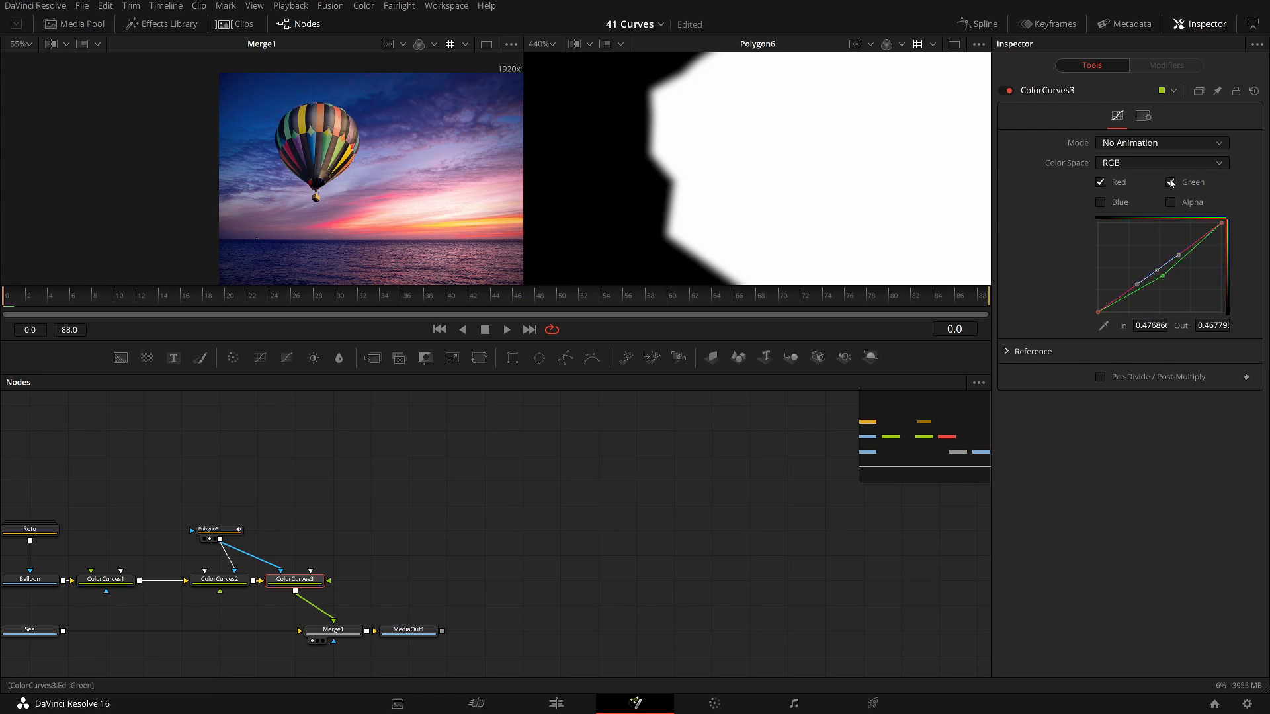
# Lower the green curve's midpoint further on its own and bring the red midpoint to about Out 0.416.
pyautogui.click(1101, 182)
pyautogui.moveTo(1163, 277); pyautogui.dragTo(1161, 279)
pyautogui.click(1101, 183)
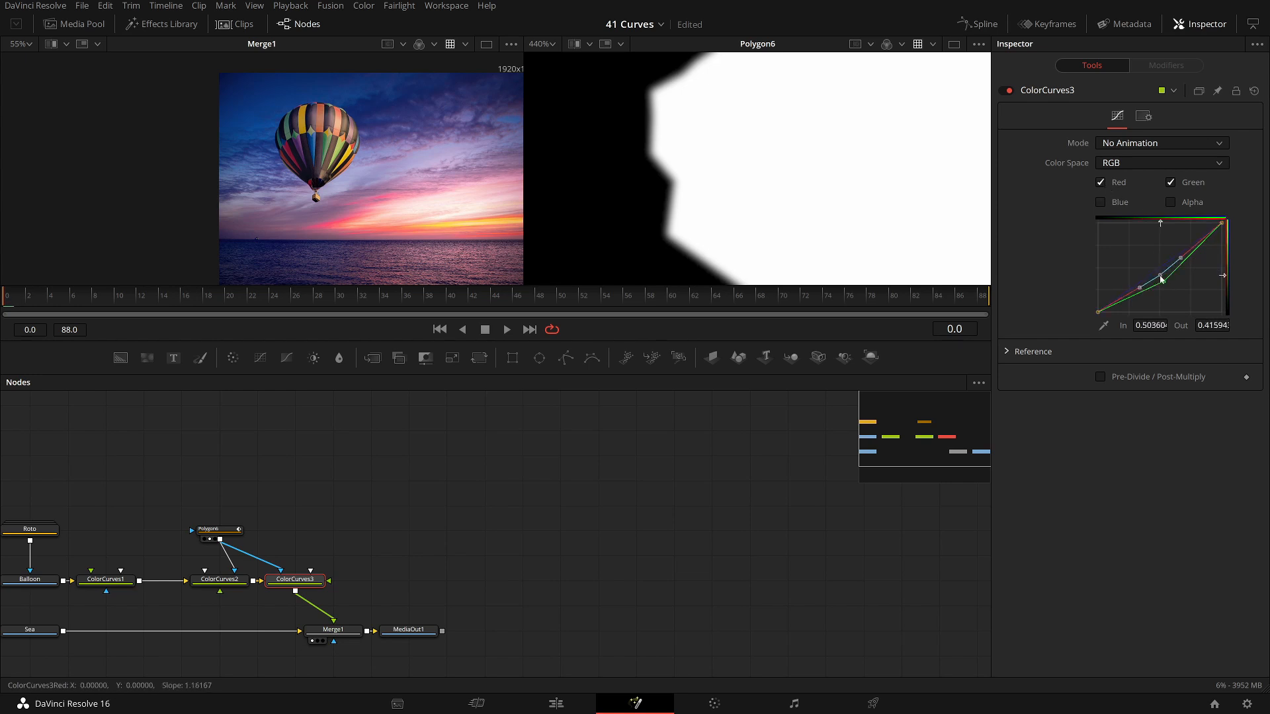
# Include blue in ColorCurves3, lower the curves' white points to about Out 0.785, and darken the midtones to about Out 0.23.
pyautogui.scroll(2, 310, 132)
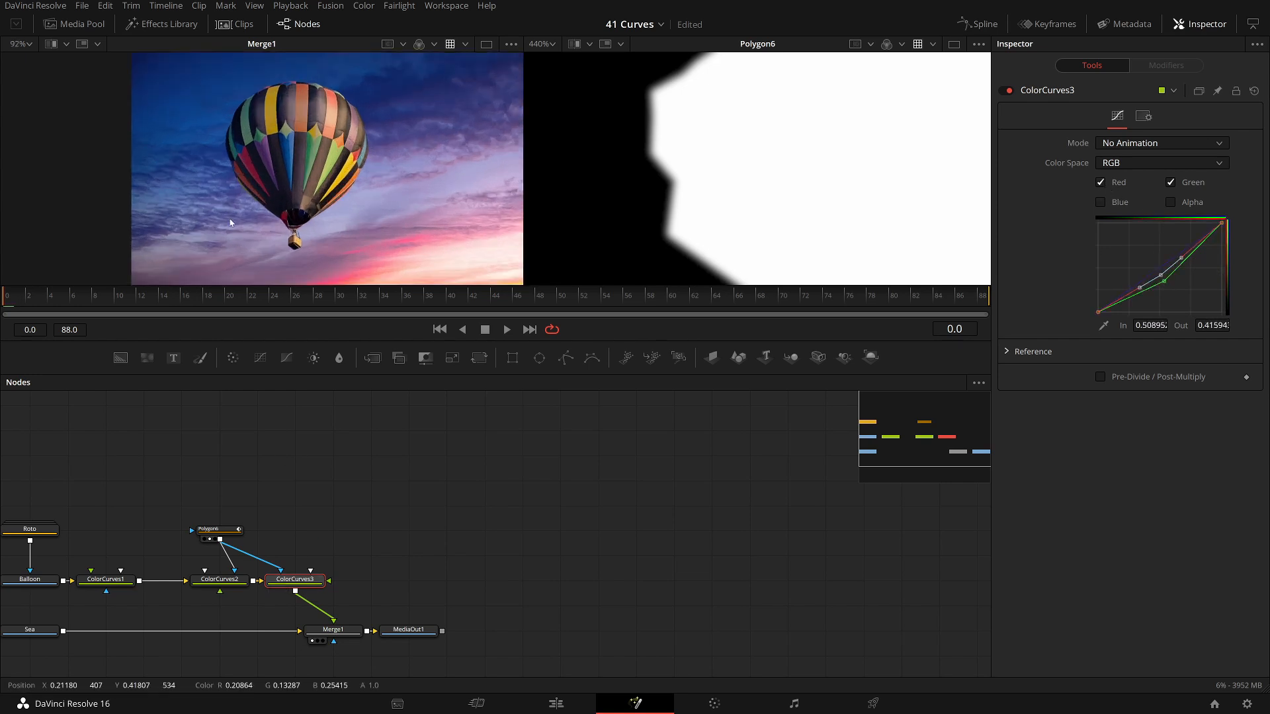
pyautogui.scroll(1, 150, 145)
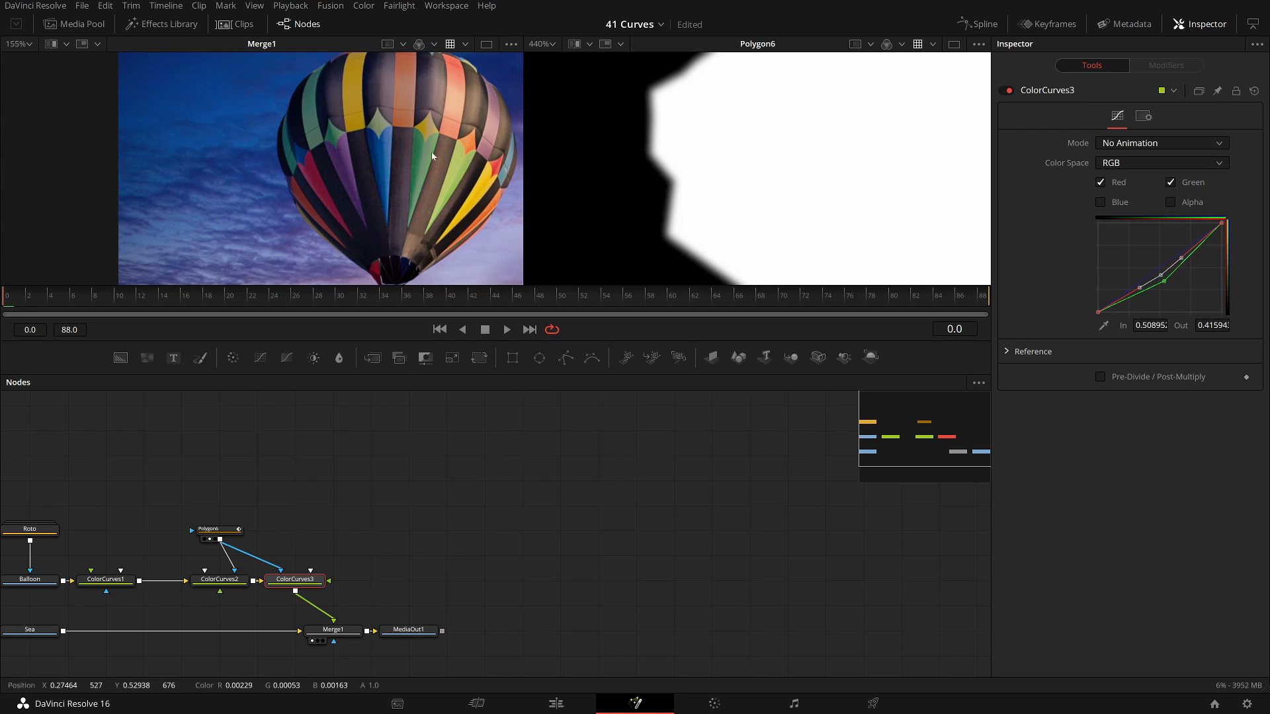
pyautogui.scroll(-1, 352, 192)
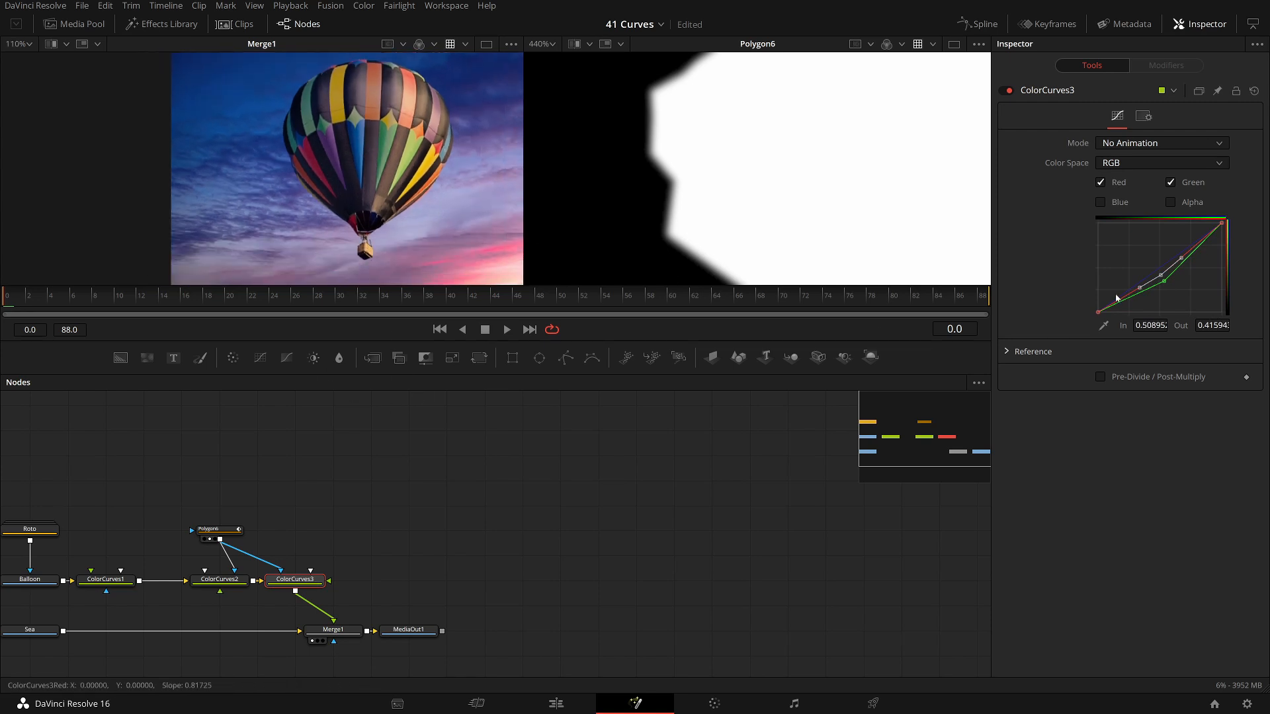
pyautogui.moveTo(1194, 219); pyautogui.dragTo(1230, 226)
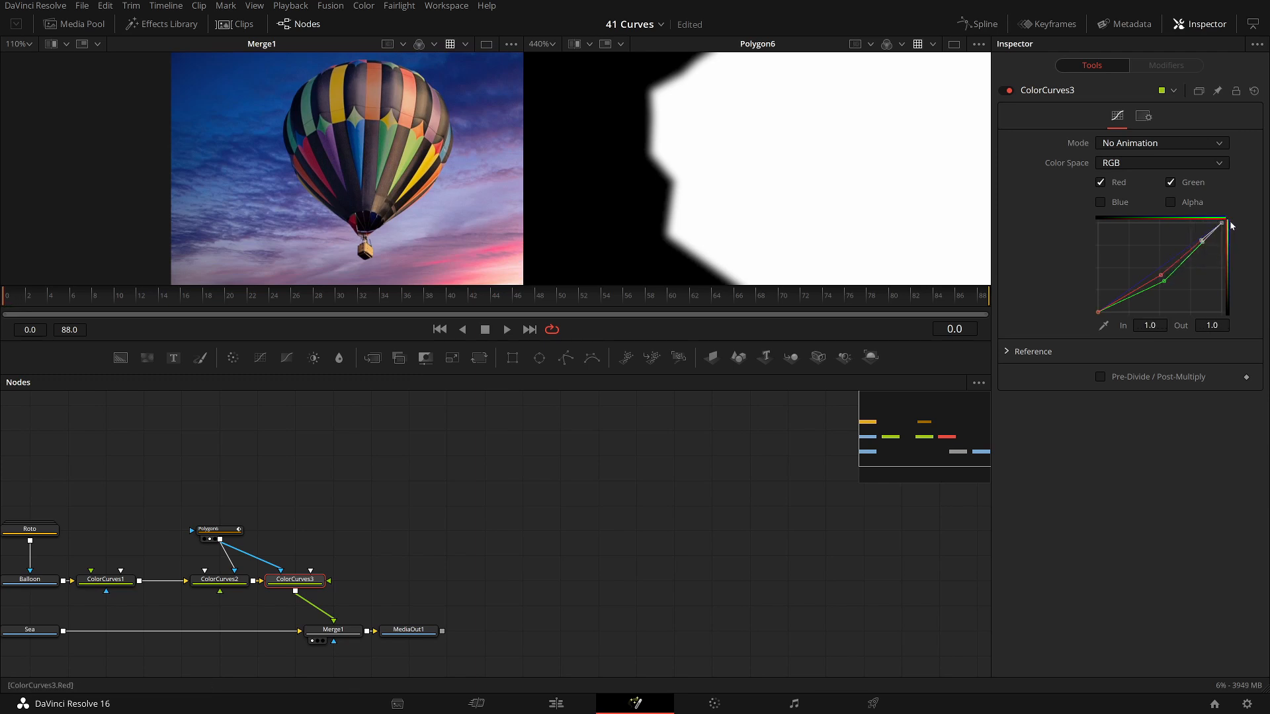
pyautogui.click(1108, 205)
pyautogui.moveTo(1221, 224); pyautogui.dragTo(1222, 246)
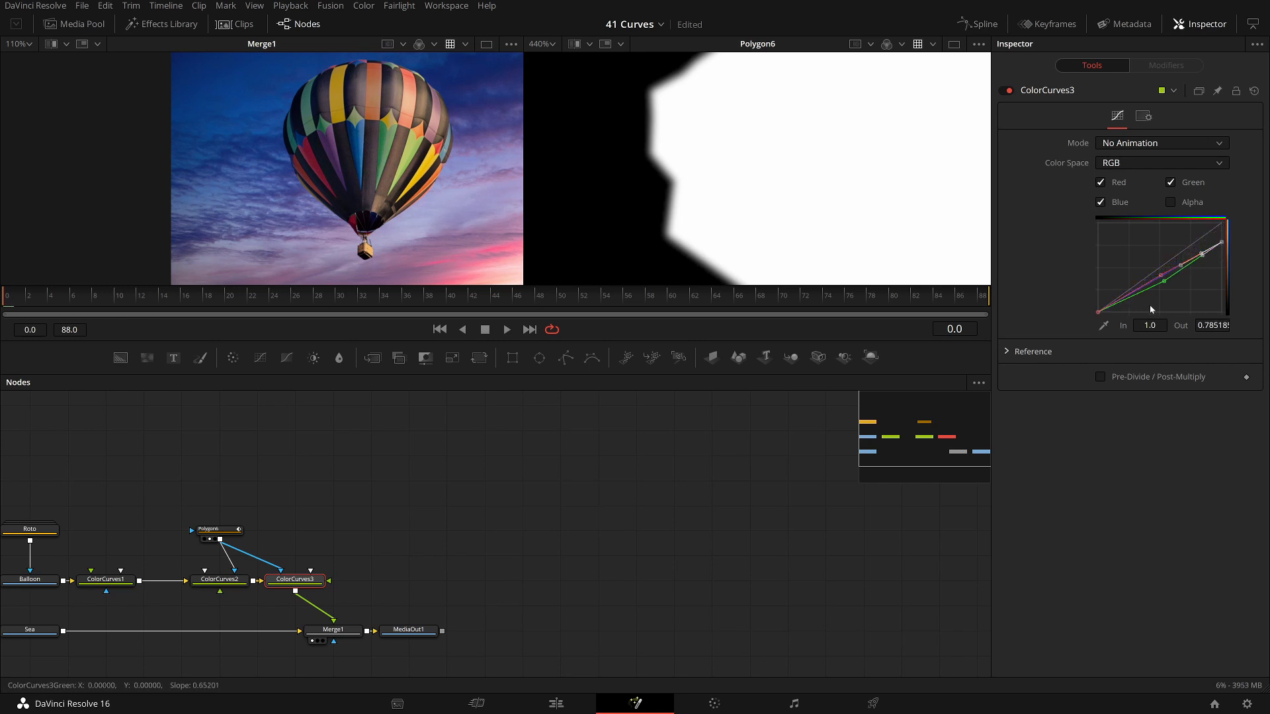
pyautogui.moveTo(1167, 302)
pyautogui.mouseDown()
pyautogui.moveTo(1157, 290)
pyautogui.moveTo(1137, 300)
pyautogui.moveTo(1156, 299)
pyautogui.mouseUp()
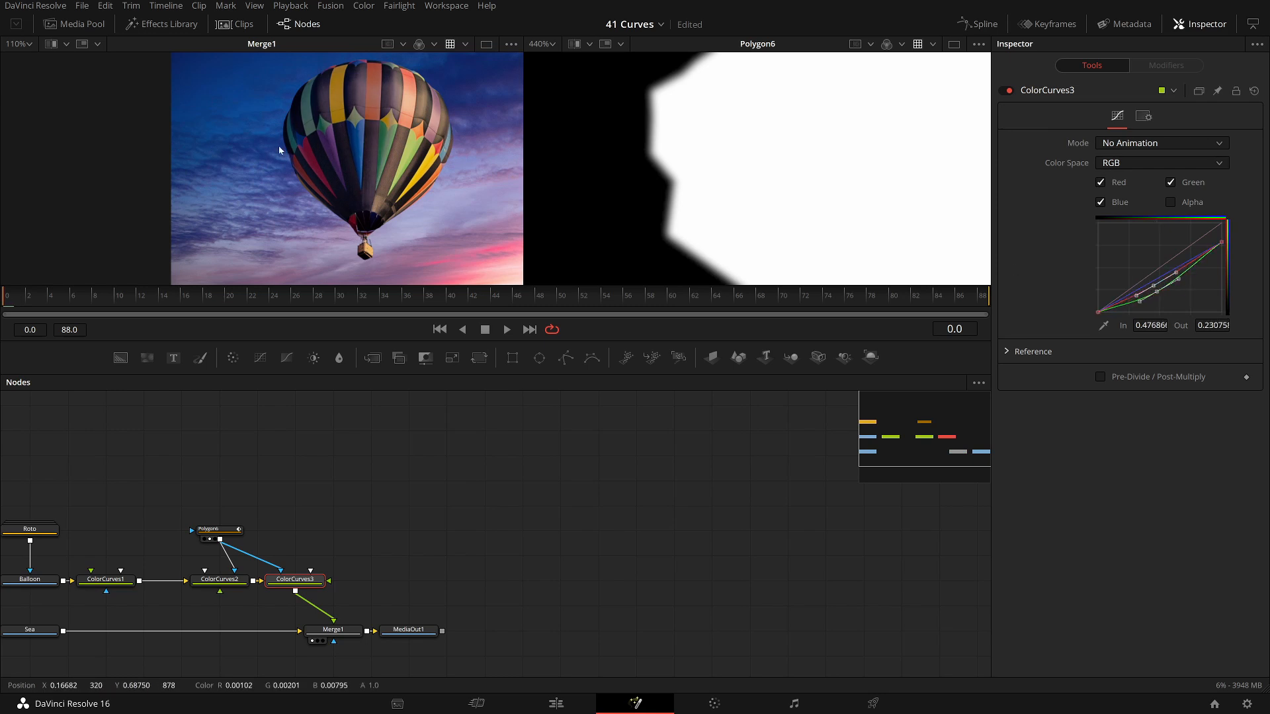
# Switch to a single viewer showing Merge1 and fit the whole composite in it.
pyautogui.scroll(-2, 331, 174)
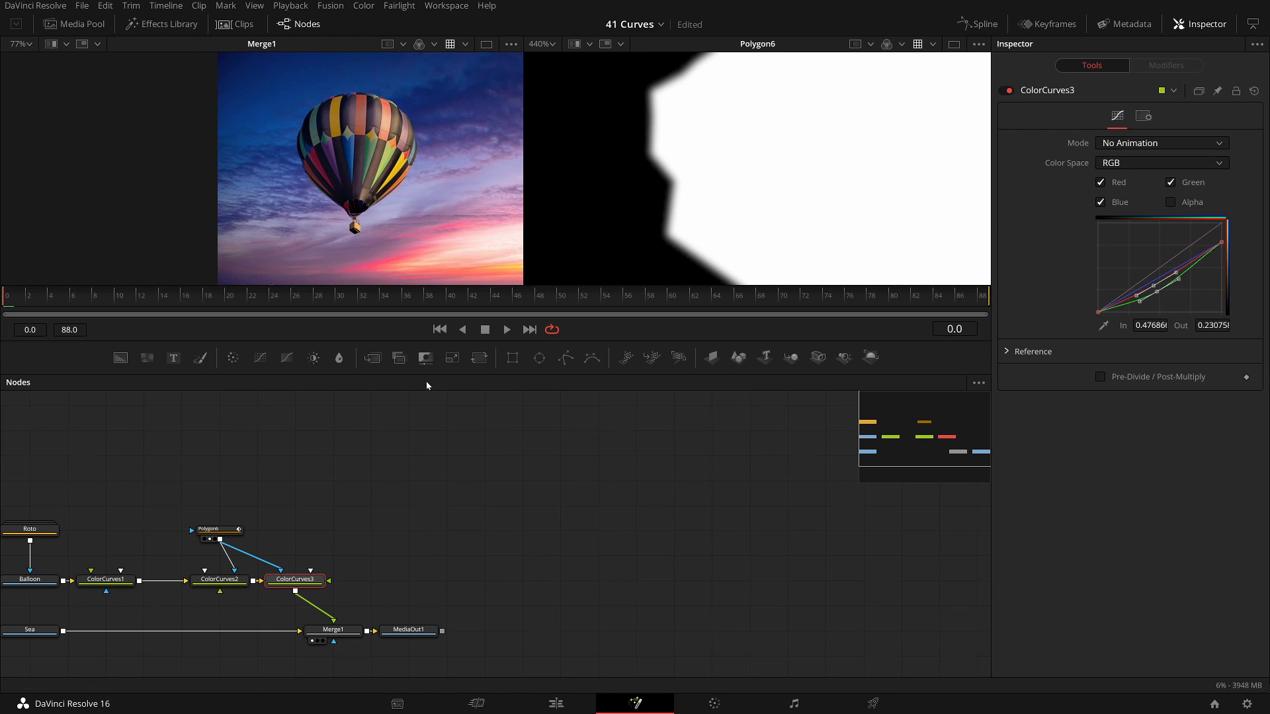
pyautogui.scroll(-2, 433, 155)
pyautogui.click(487, 45)
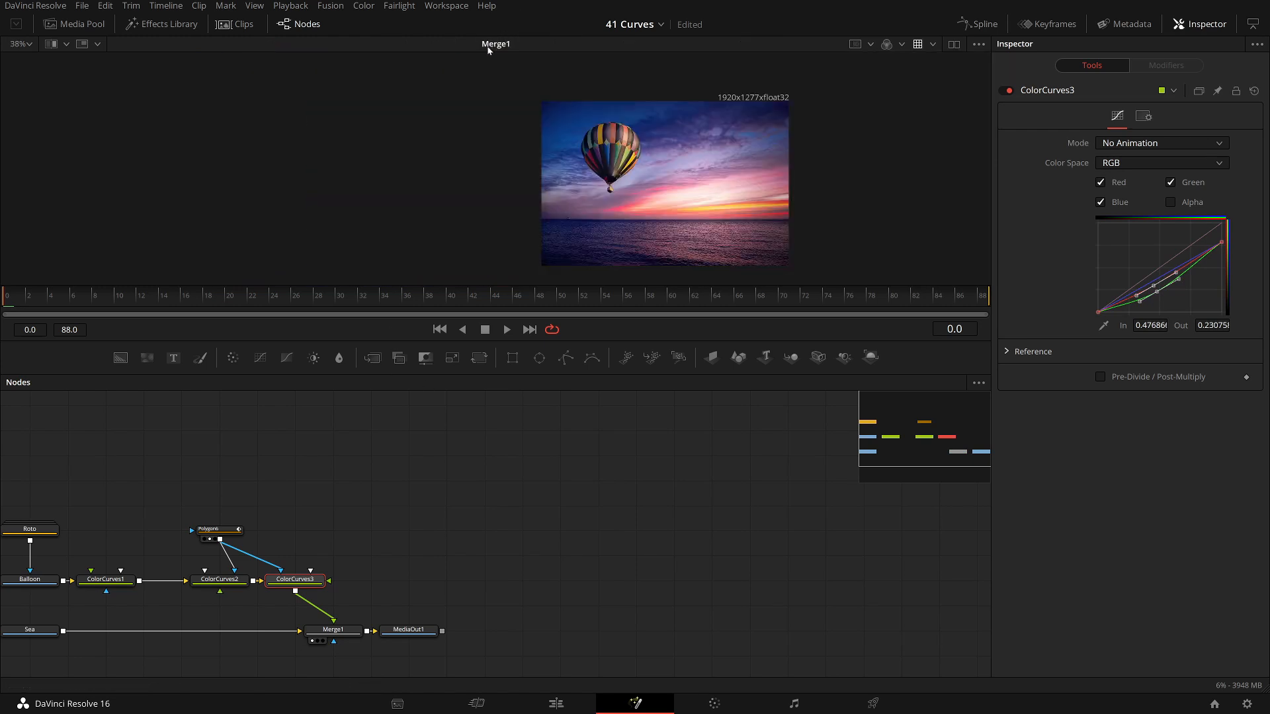
pyautogui.hotkey('ctrl', 'f')
# Select all three ColorCurves nodes and compare the balloon with them bypassed and enabled.
pyautogui.moveTo(362, 553); pyautogui.dragTo(552, 476)
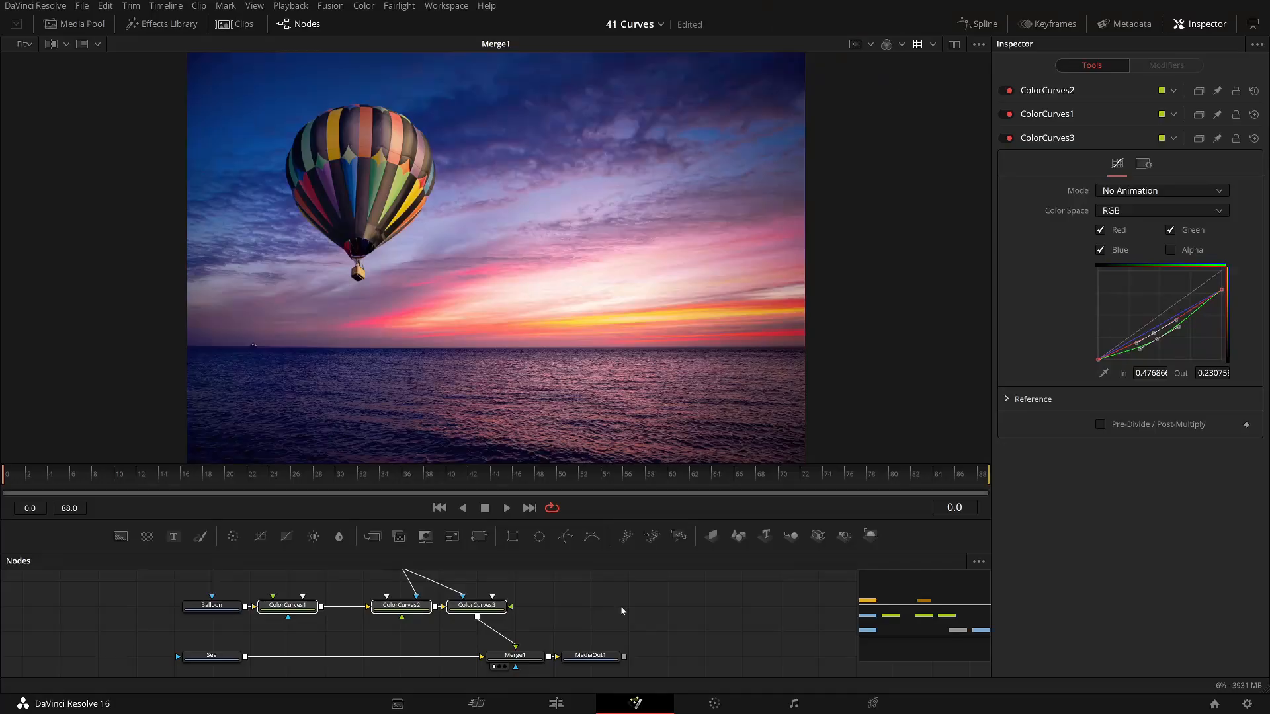
pyautogui.hotkey('ctrl', 'p')
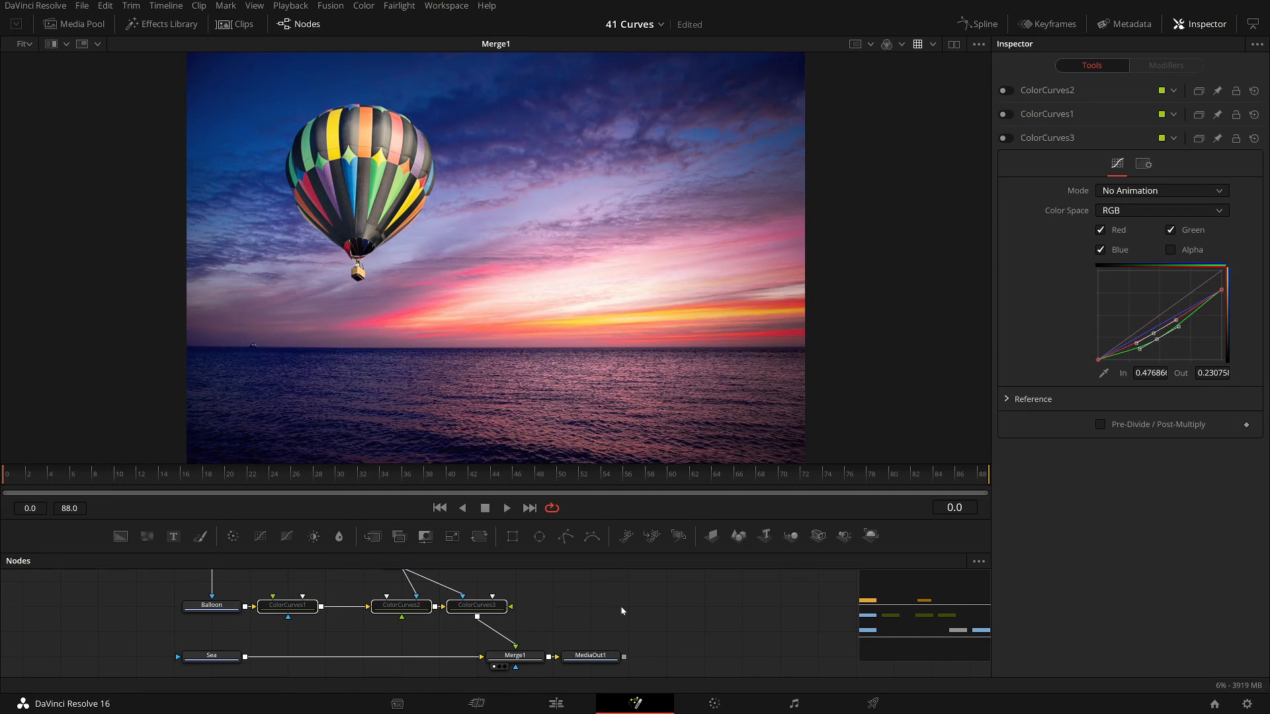
pyautogui.hotkey('ctrl', 'p')
pyautogui.hotkey('ctrl', 'p')
pyautogui.hotkey('ctrl', 'p')
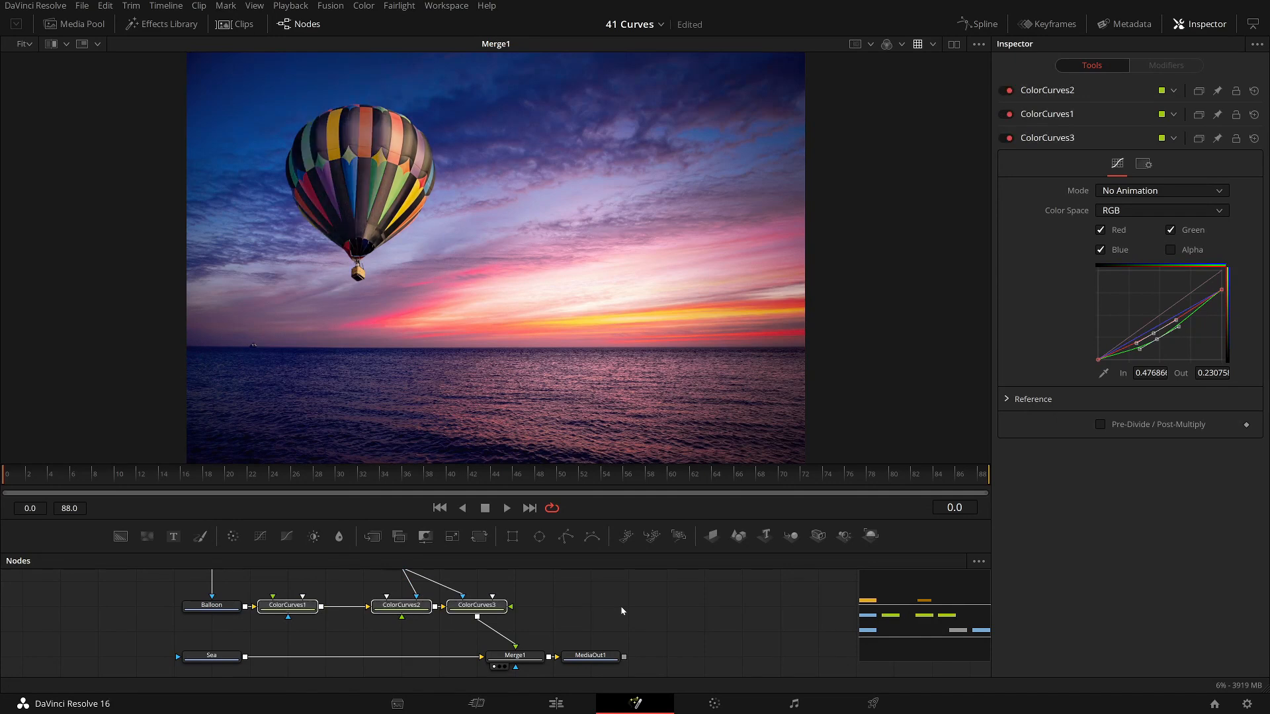